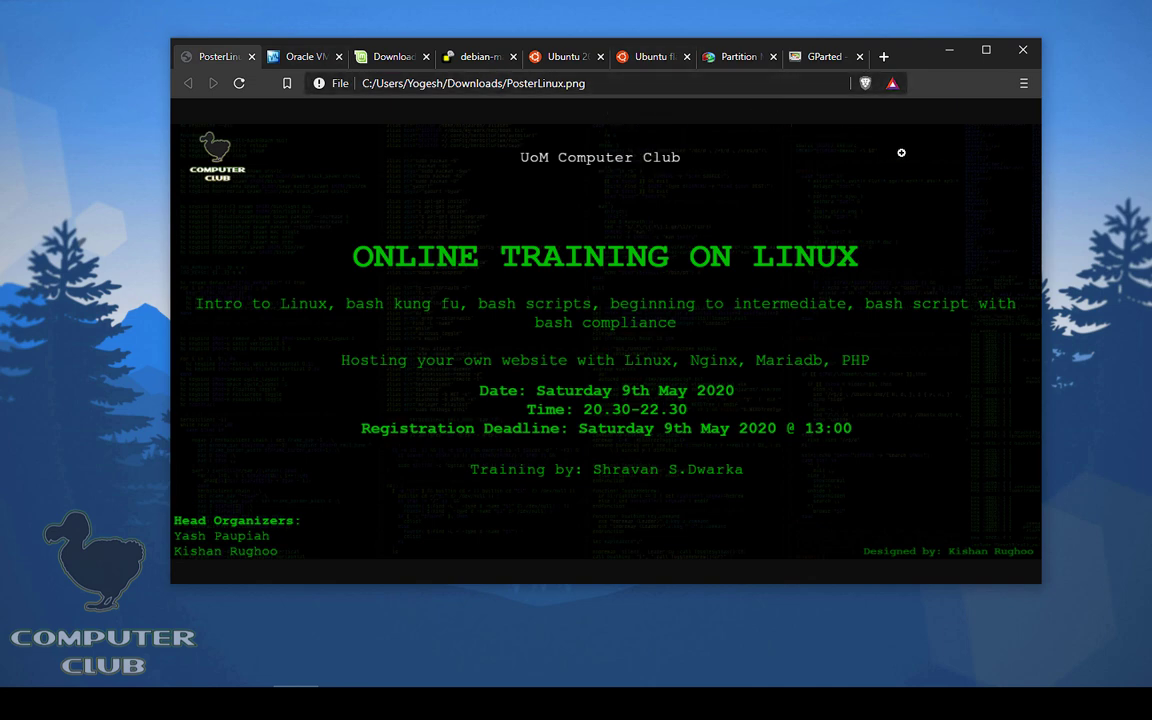
Step: Switch to the VirtualBox.org tab and scroll down its home page and back to the top
left_click(269, 56)
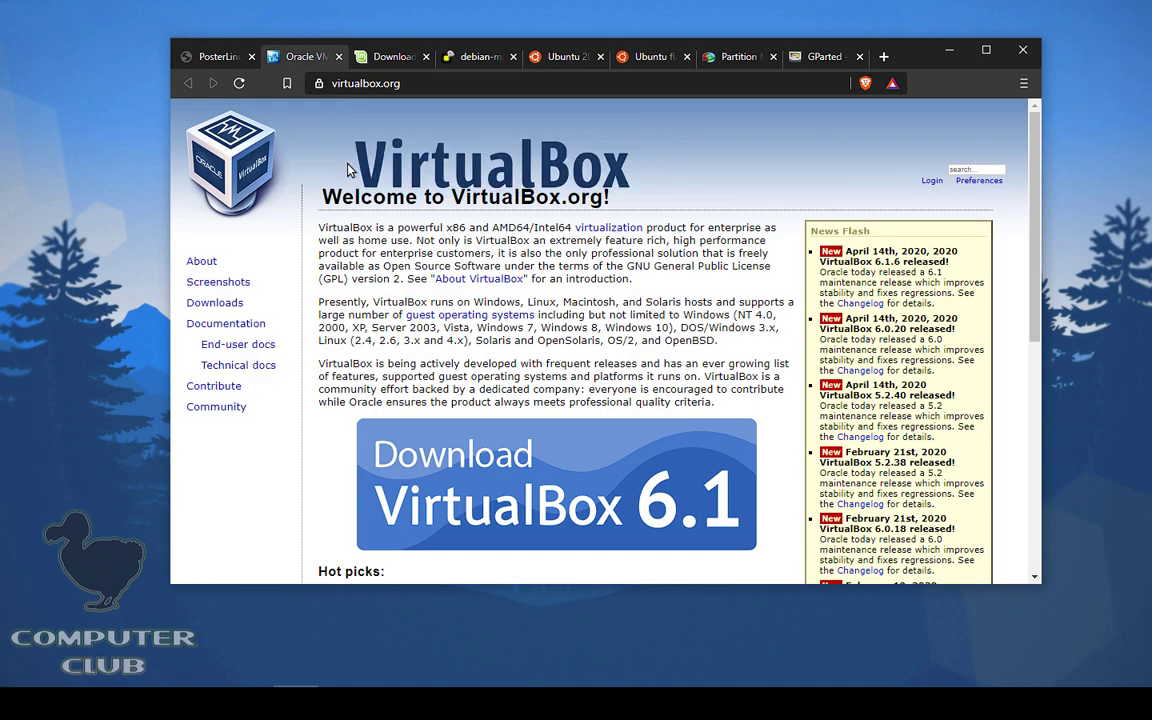
scroll(680, 200, "down", 5)
scroll(686, 214, "up", 3)
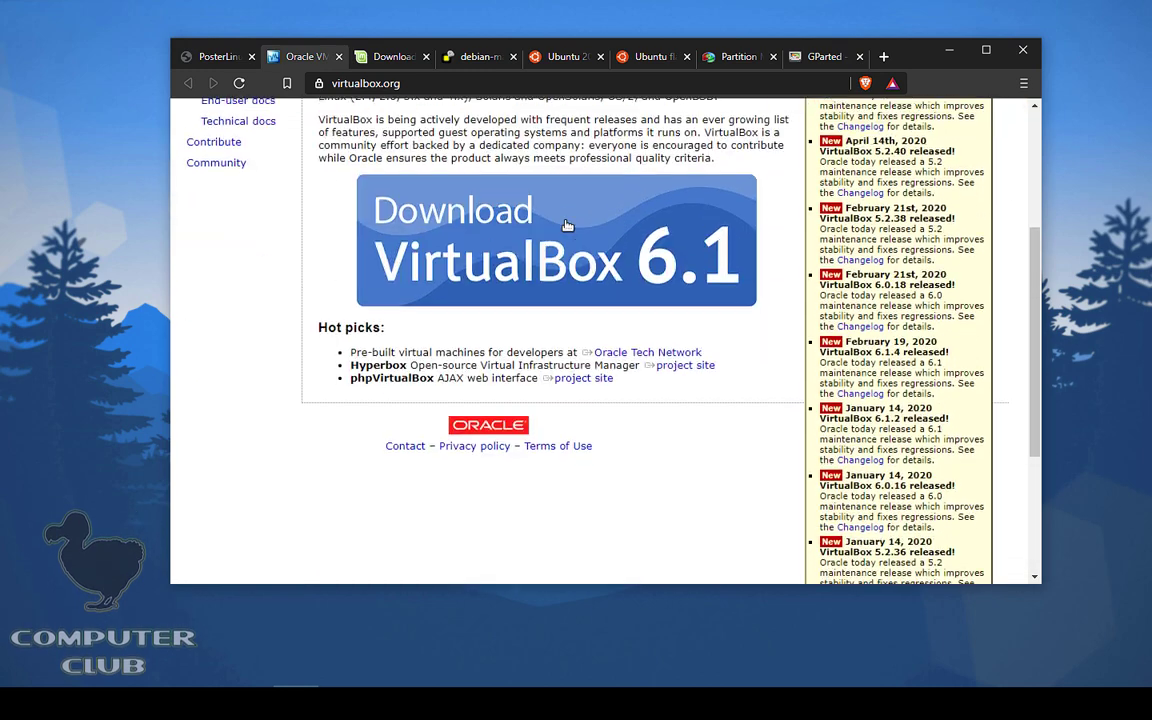
scroll(745, 225, "up", 3)
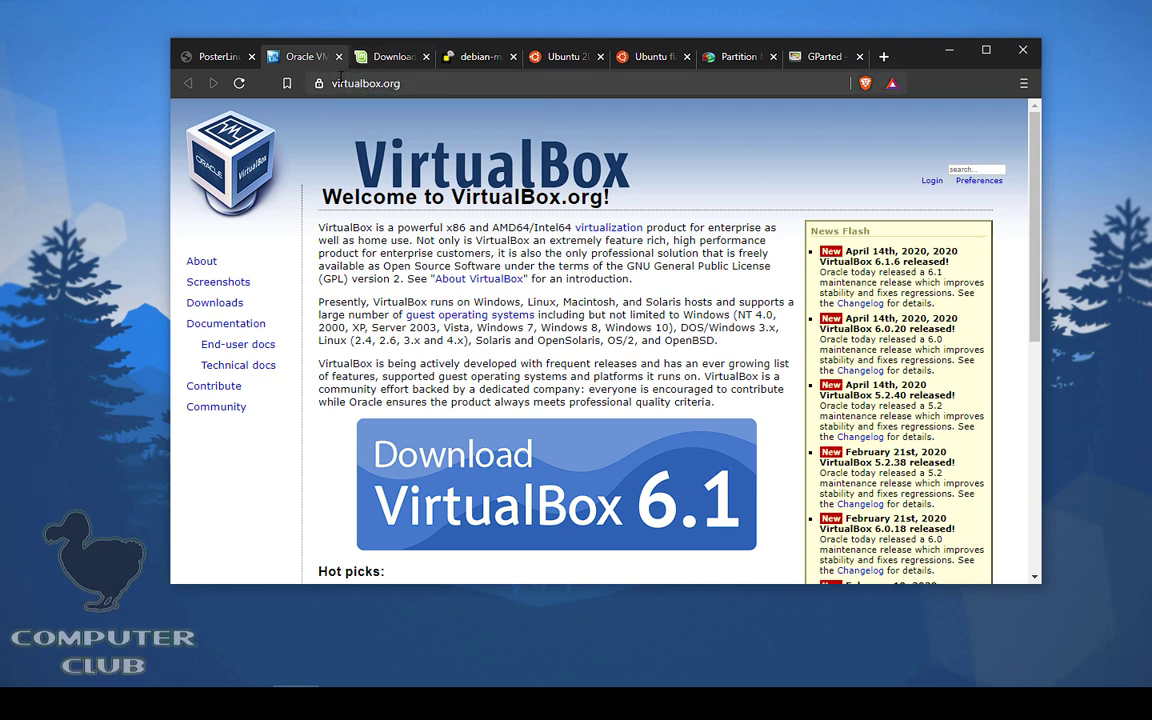
Step: Flip between the Ubuntu 20.04 and Linux Mint tabs, then highlight 'Ubuntu 20.04 LTS' in the title
left_click(565, 57)
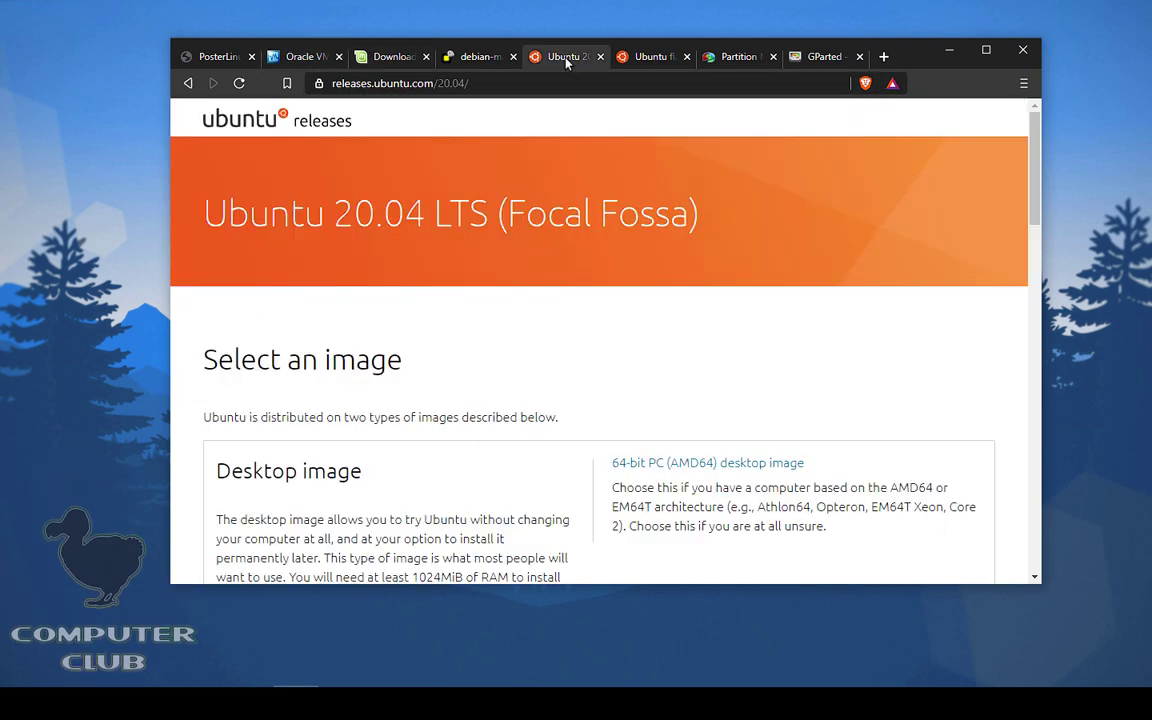
left_click(390, 57)
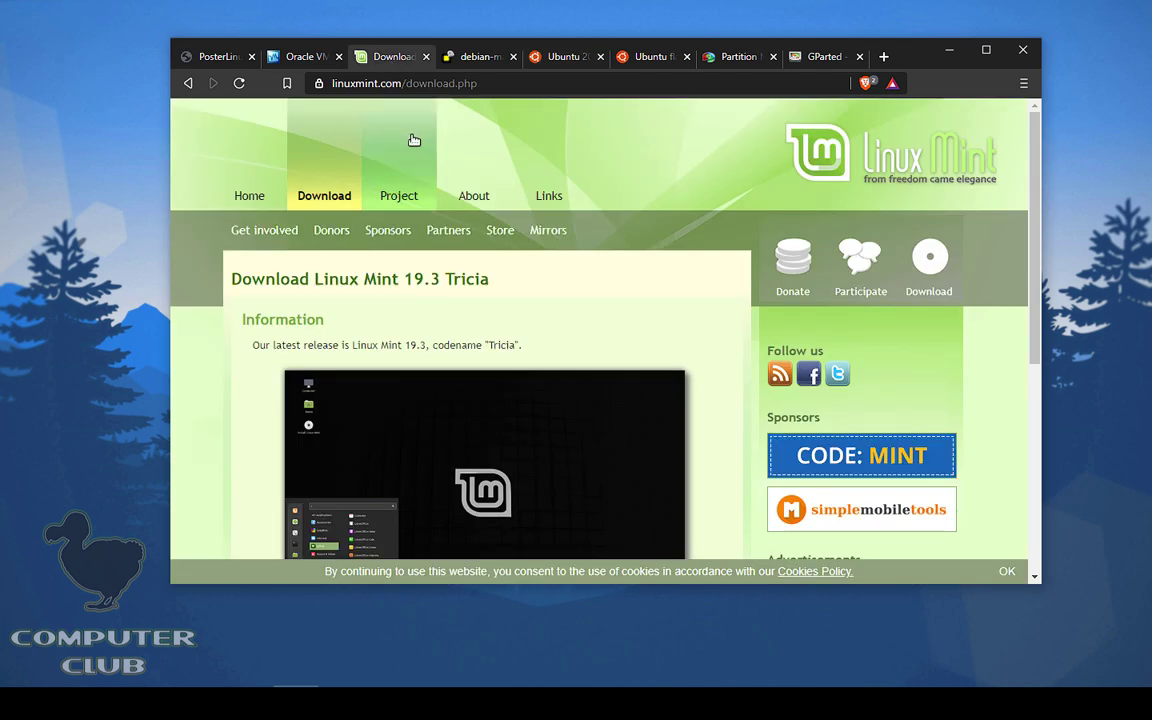
left_click(565, 57)
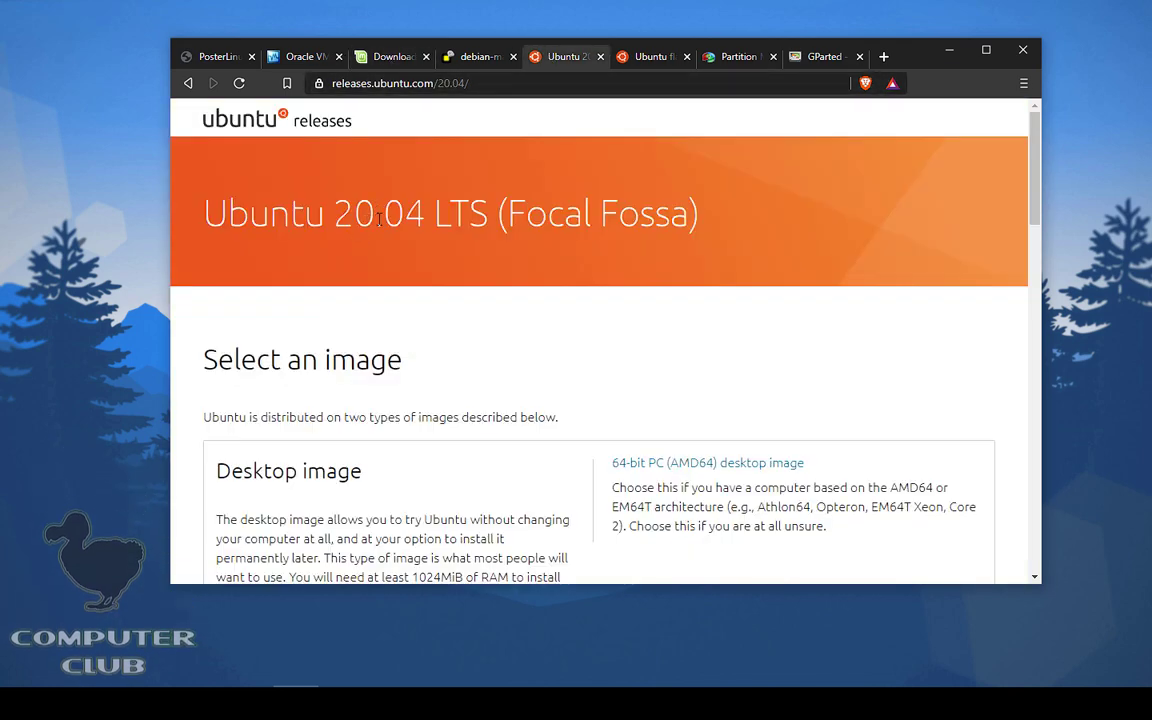
left_click_drag(433, 213, 494, 210)
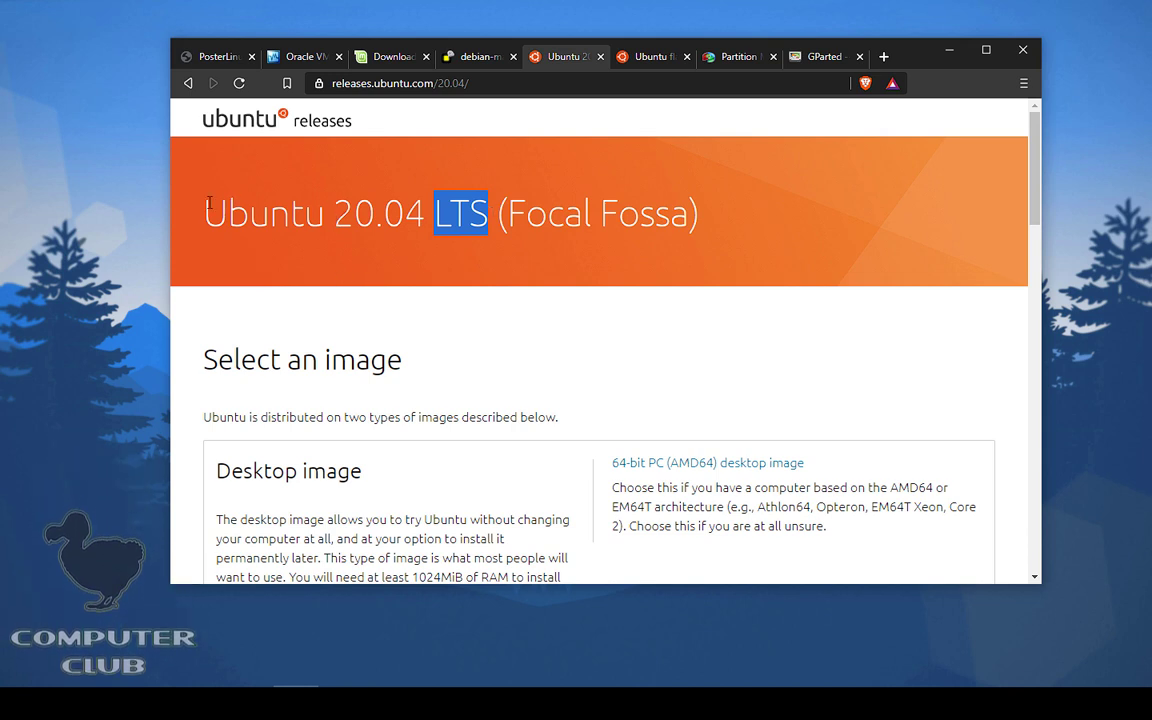
left_click_drag(206, 210, 433, 214)
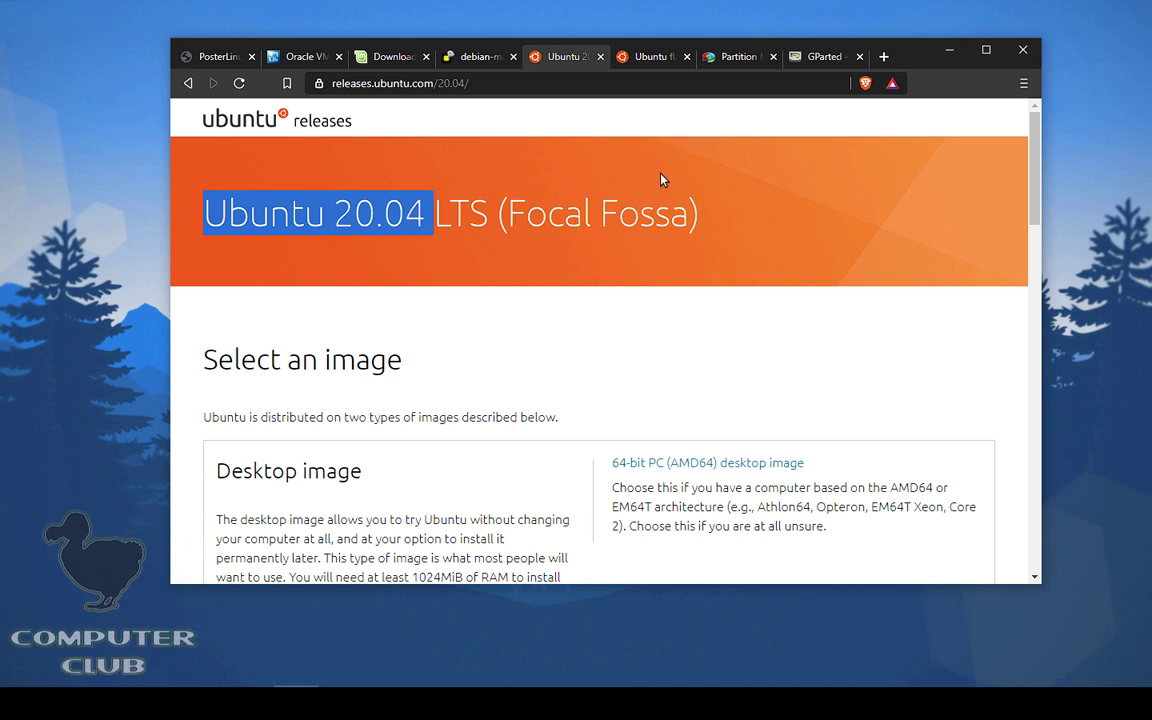
Step: Glance at the Linux Mint download page, clear the title highlight, and show the Debian family map
left_click(375, 56)
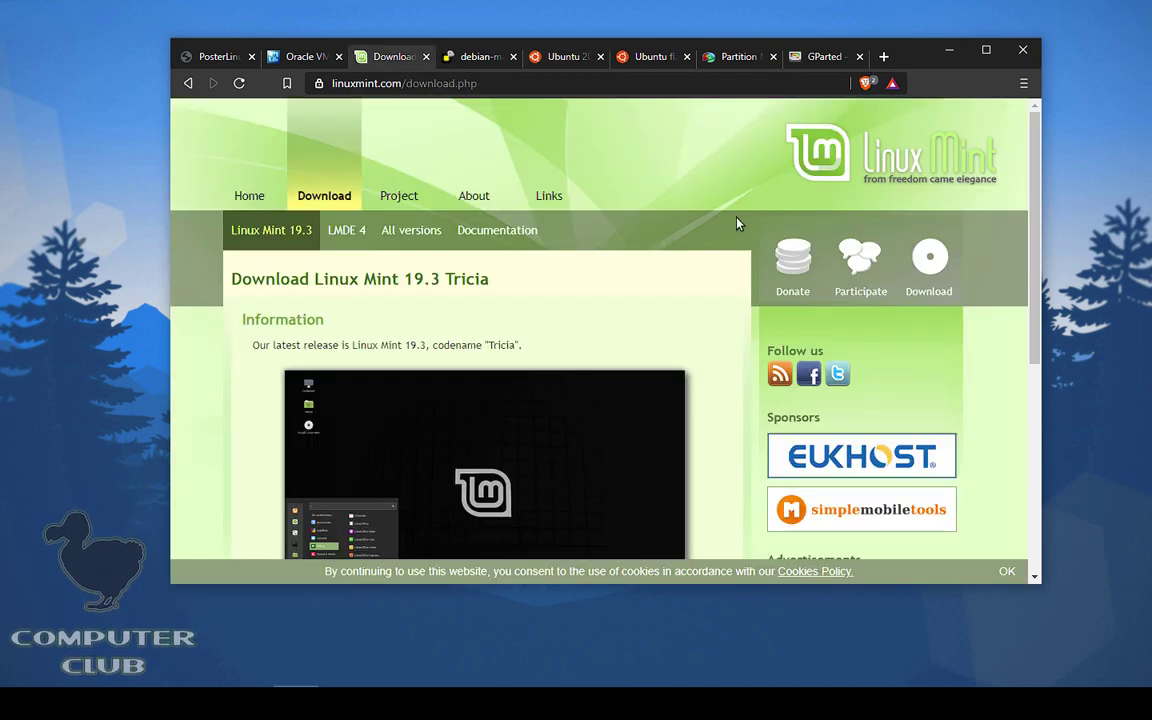
scroll(694, 185, "down", 3)
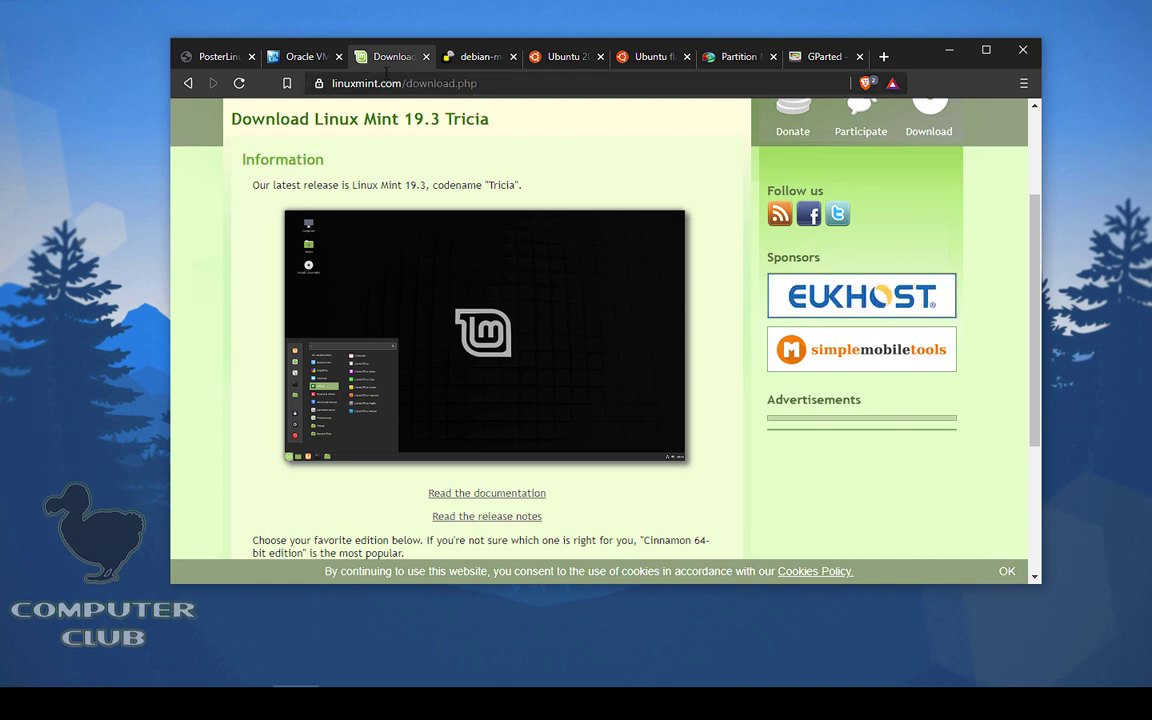
left_click(549, 58)
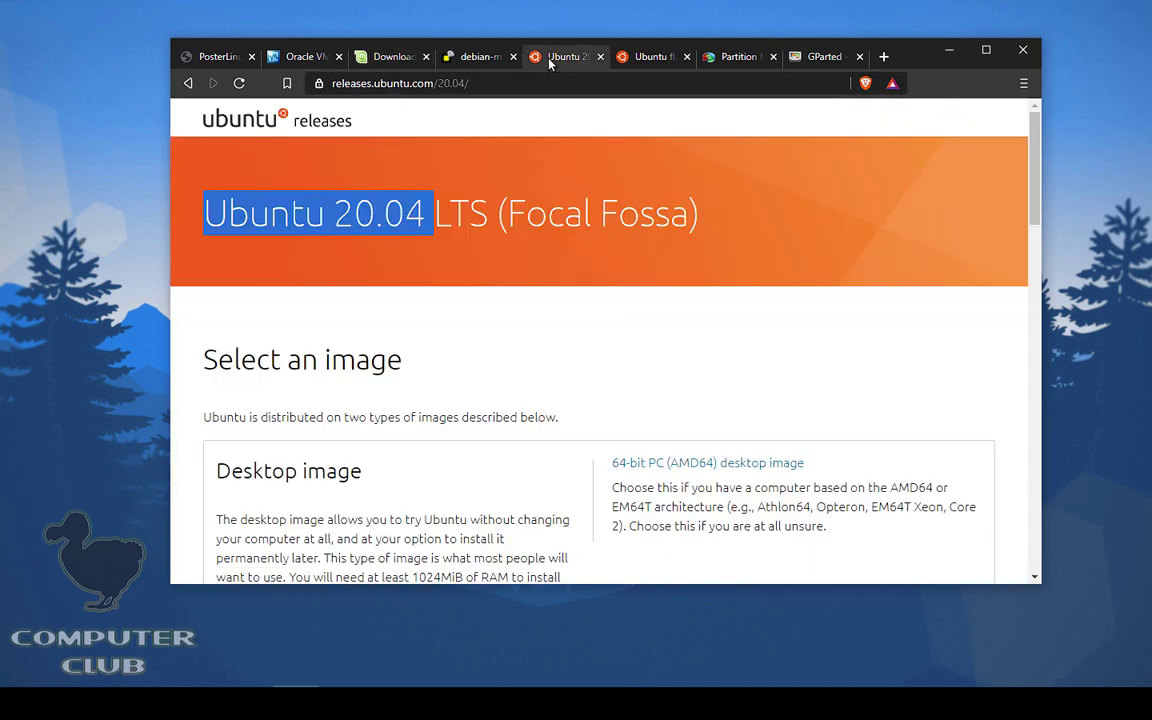
left_click(549, 172)
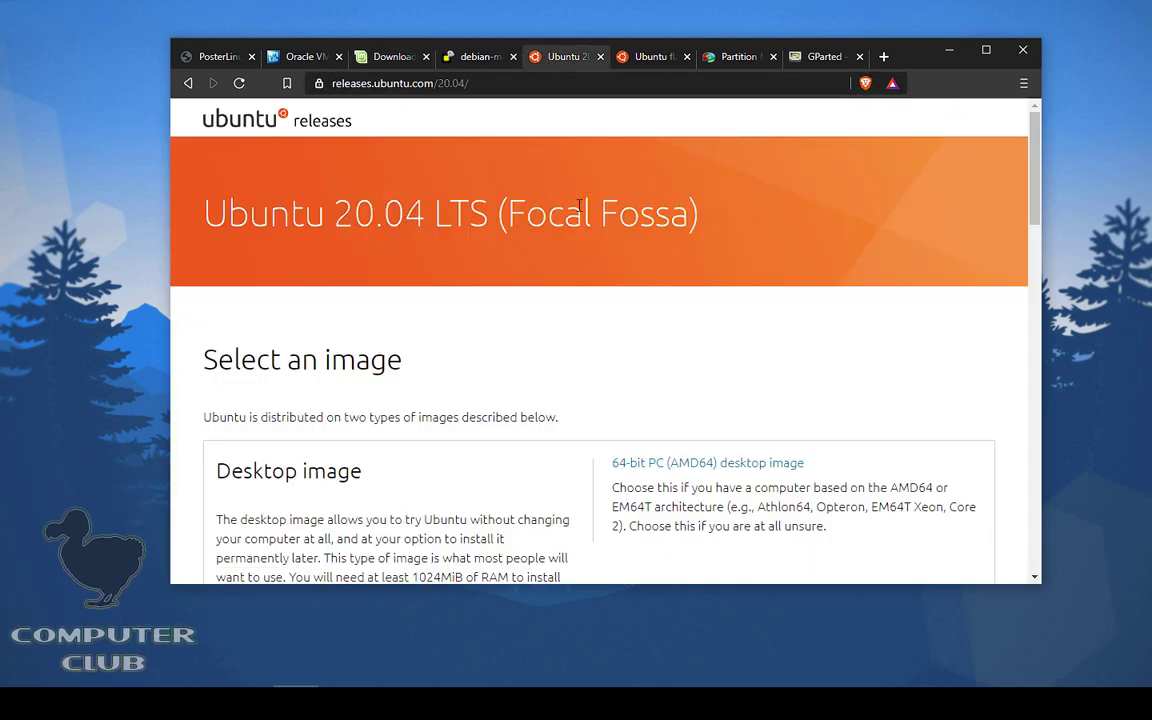
left_click(477, 58)
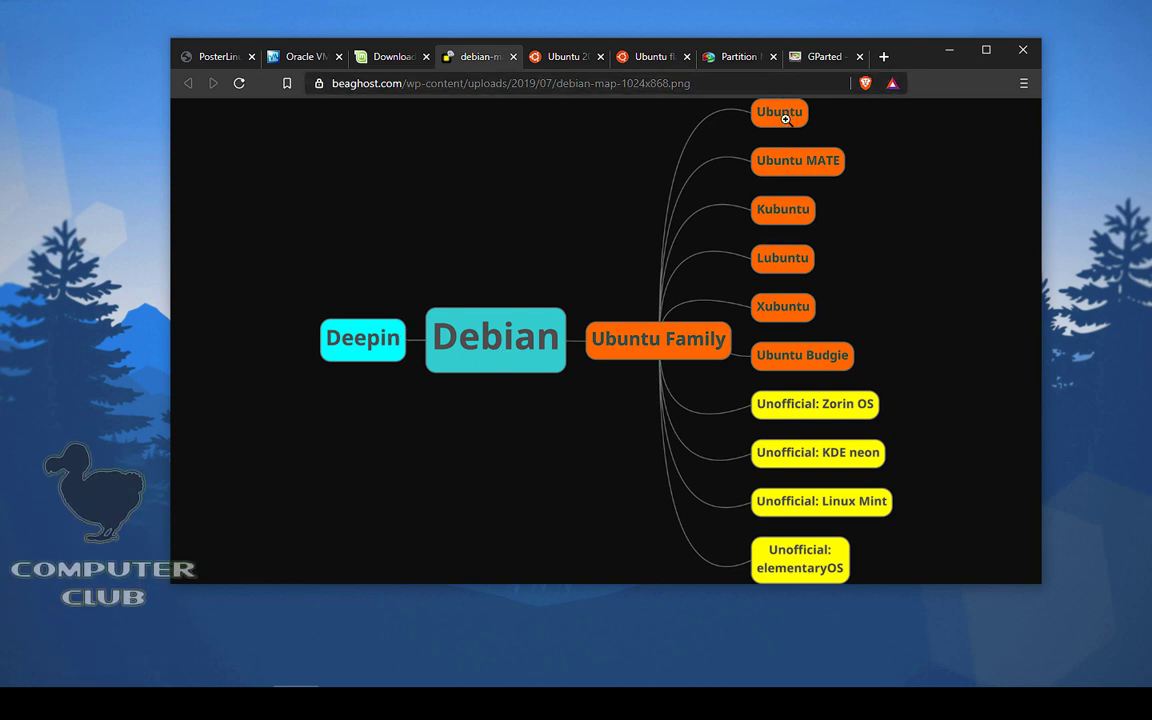
Step: Glance at the Linux Mint download page, then close the Debian family map tab
left_click(376, 53)
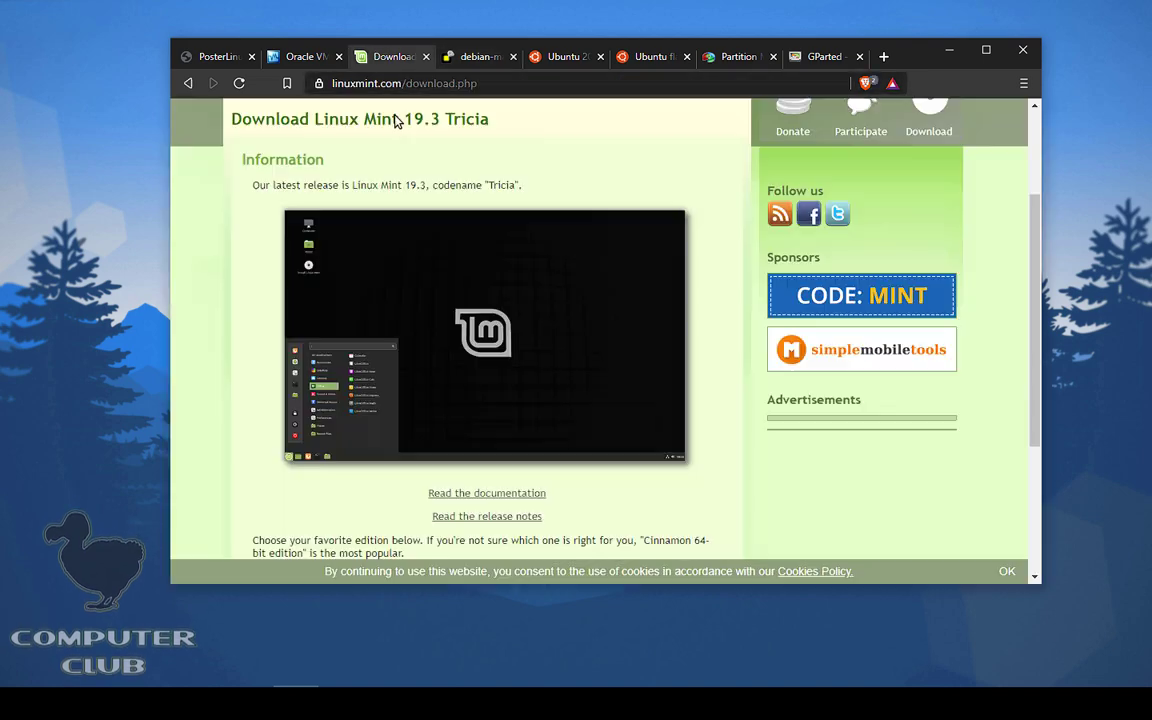
scroll(440, 399, "down", 5)
scroll(283, 425, "up", 5)
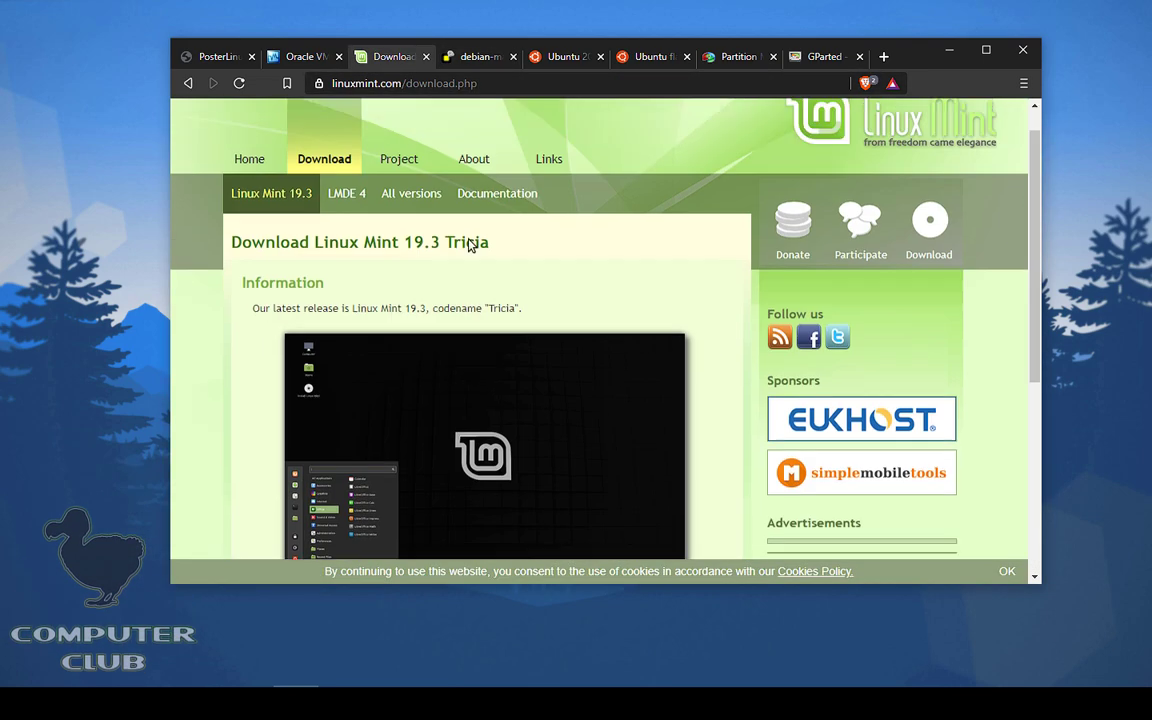
left_click(482, 57)
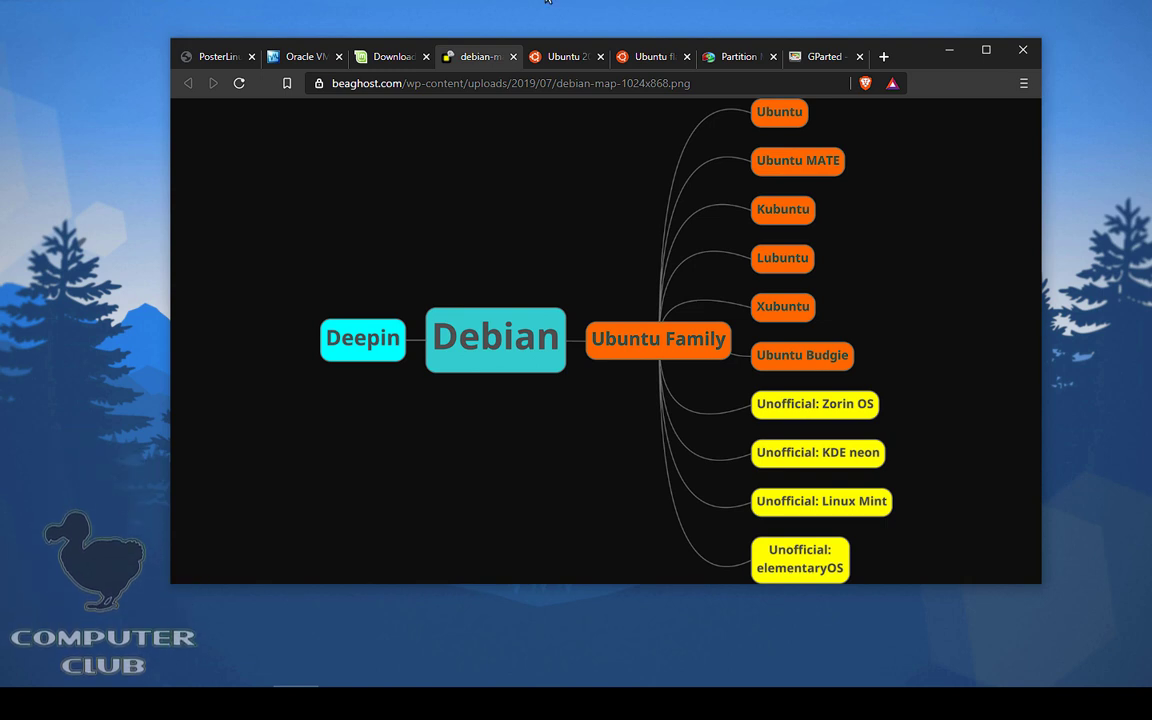
left_click(513, 57)
Step: Scroll the Ubuntu releases page, then scroll the Linux Mint download page to its edition download links
scroll(650, 244, "down", 6)
scroll(509, 257, "up", 4)
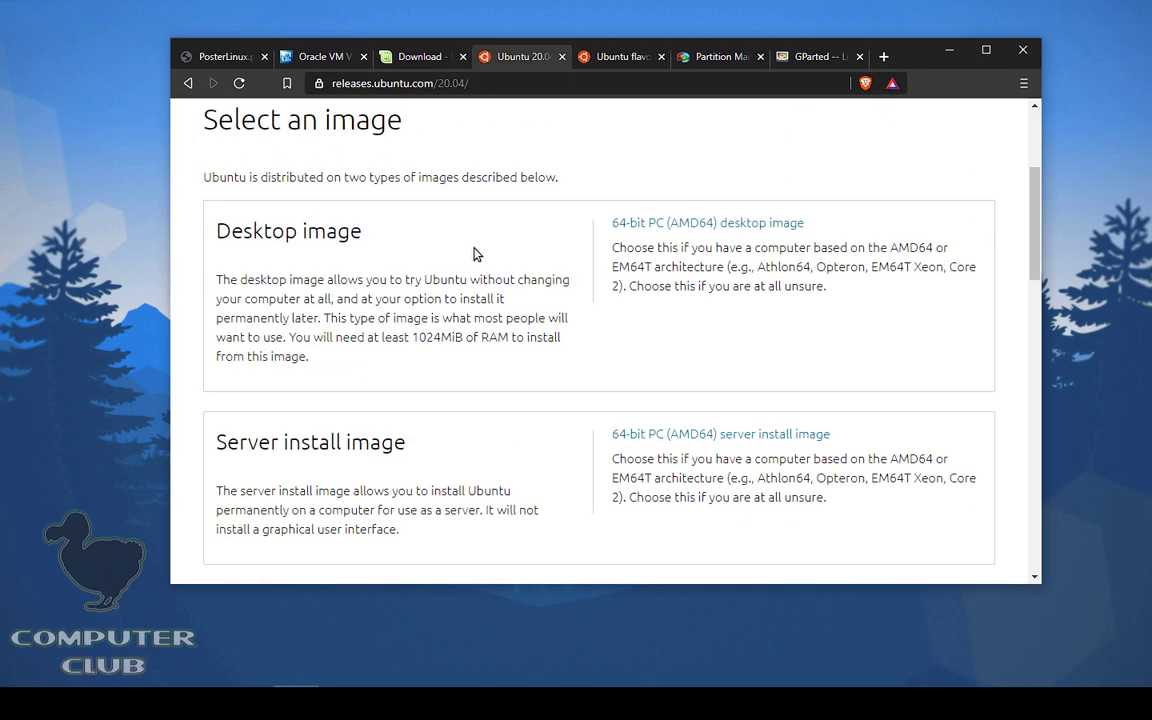
scroll(892, 224, "down", 6)
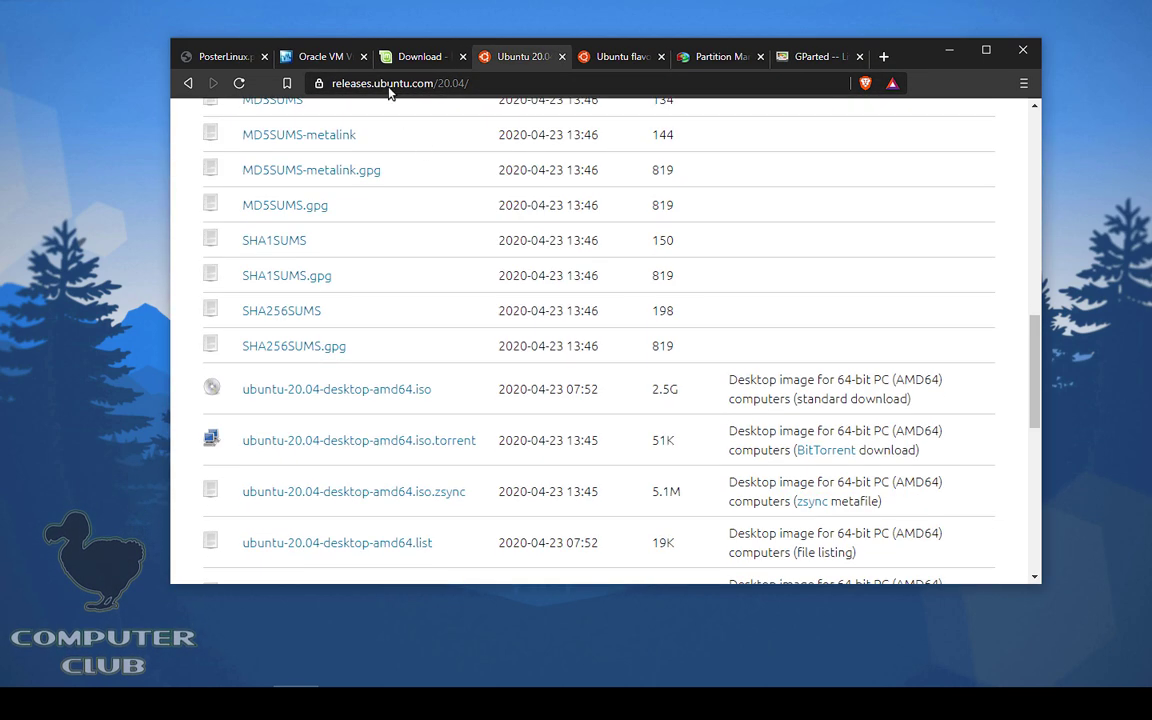
left_click(442, 57)
scroll(607, 260, "down", 5)
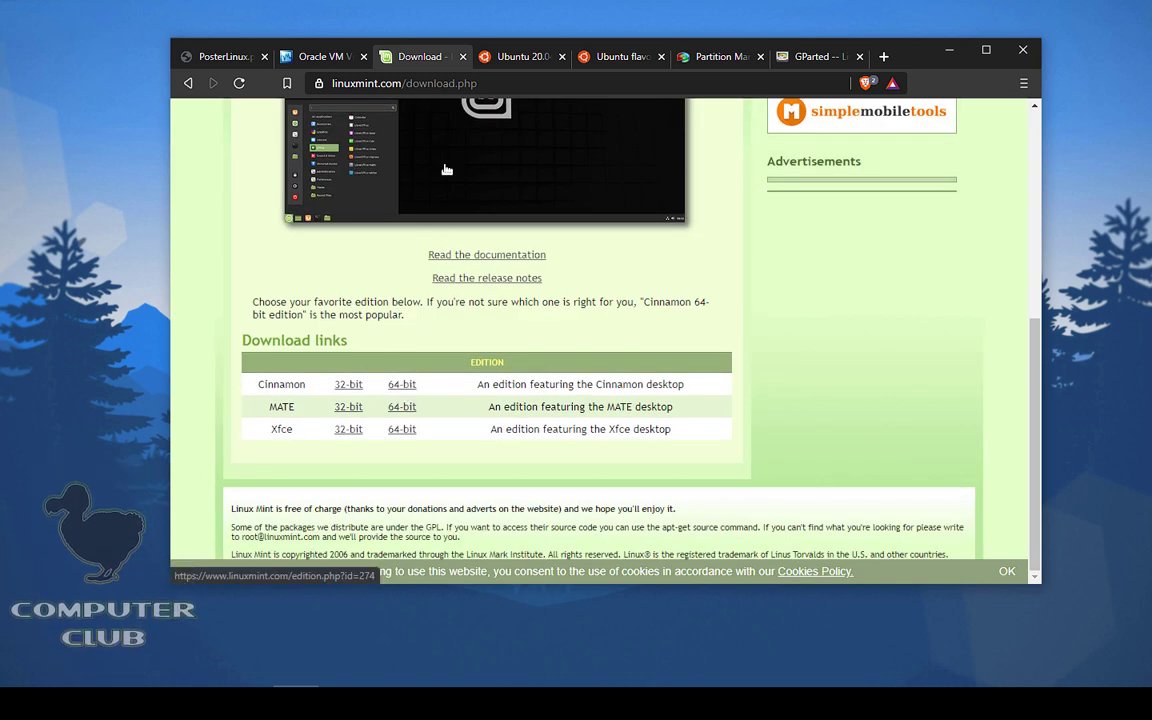
left_click(620, 57)
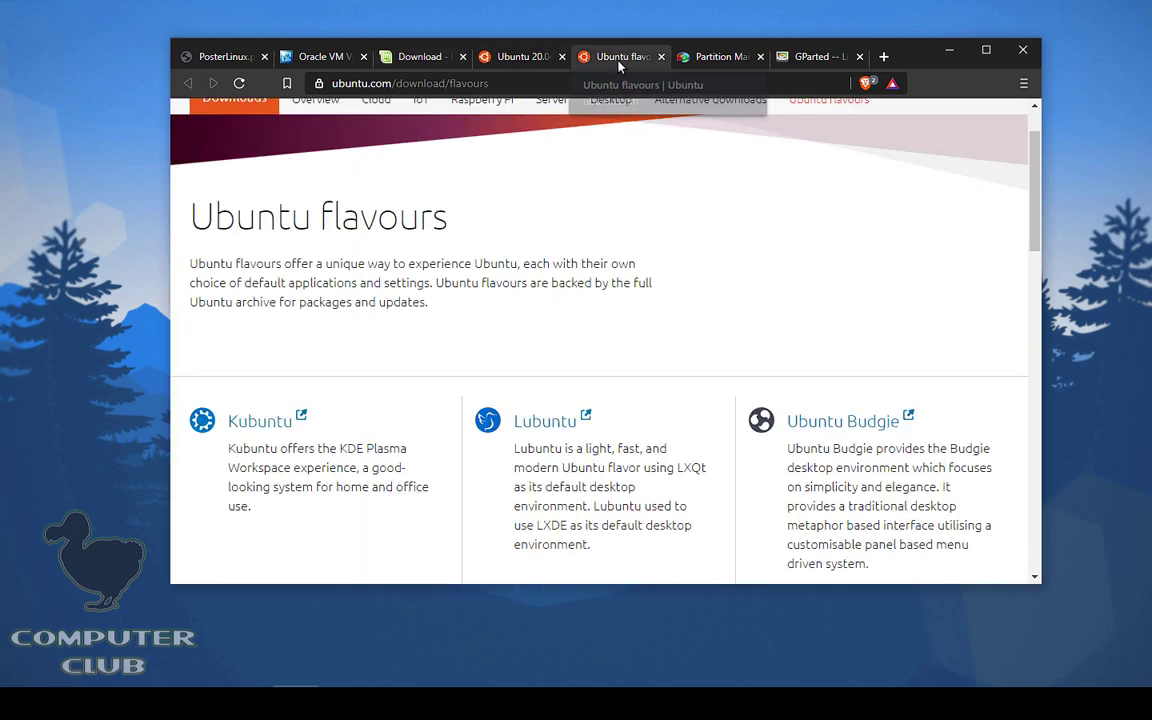
scroll(926, 198, "down", 3)
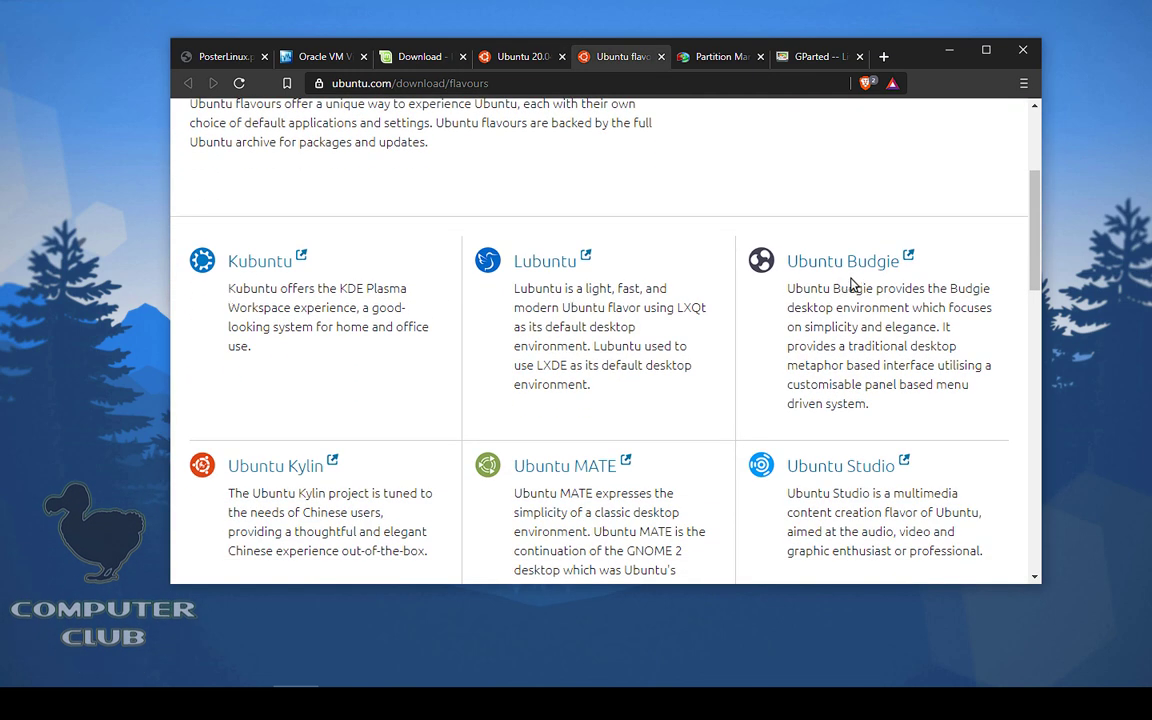
scroll(852, 286, "down", 5)
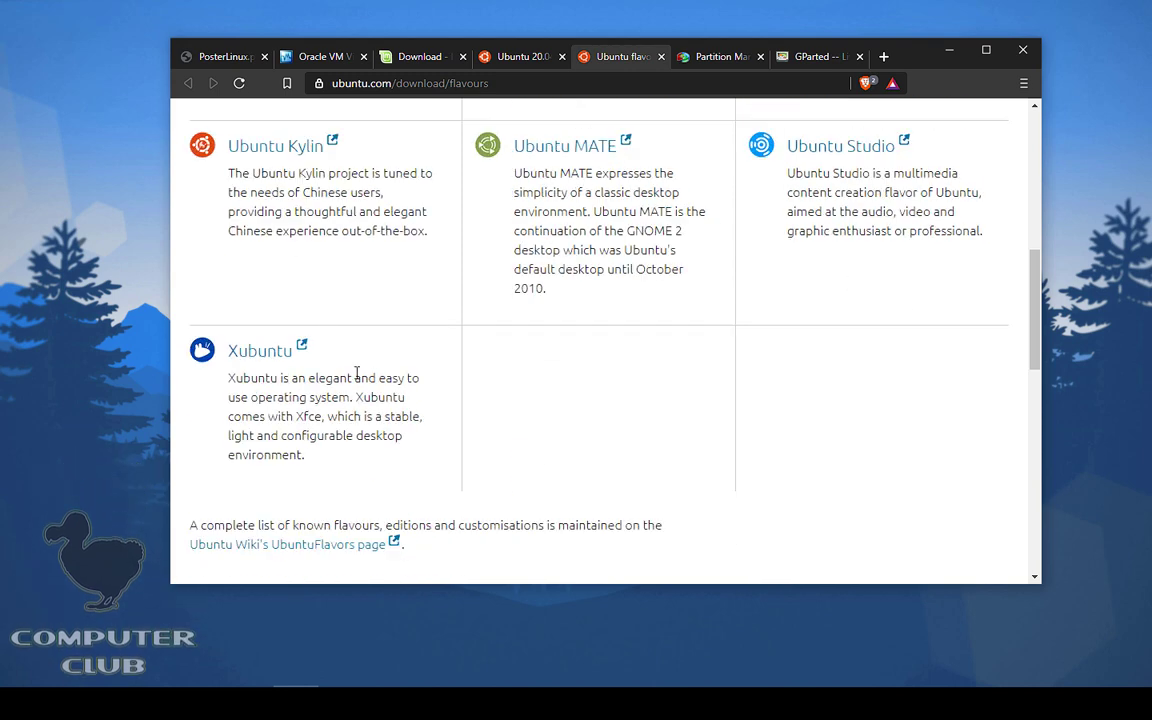
scroll(784, 373, "up", 8)
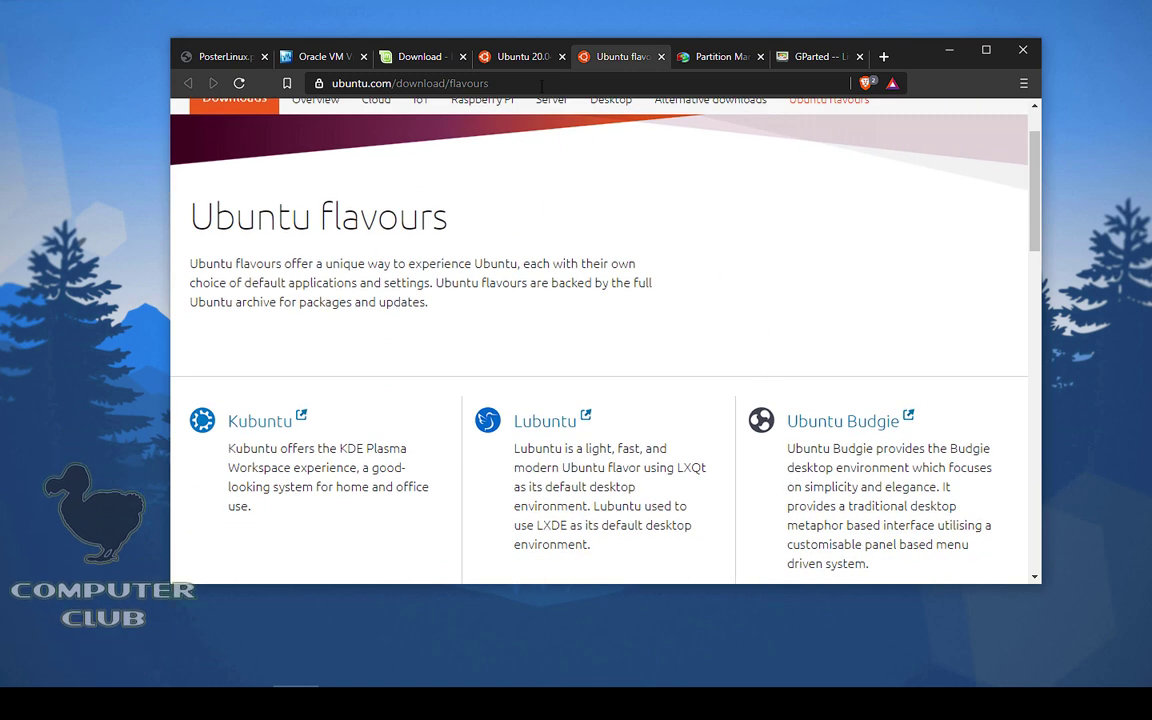
scroll(530, 205, "up", 1)
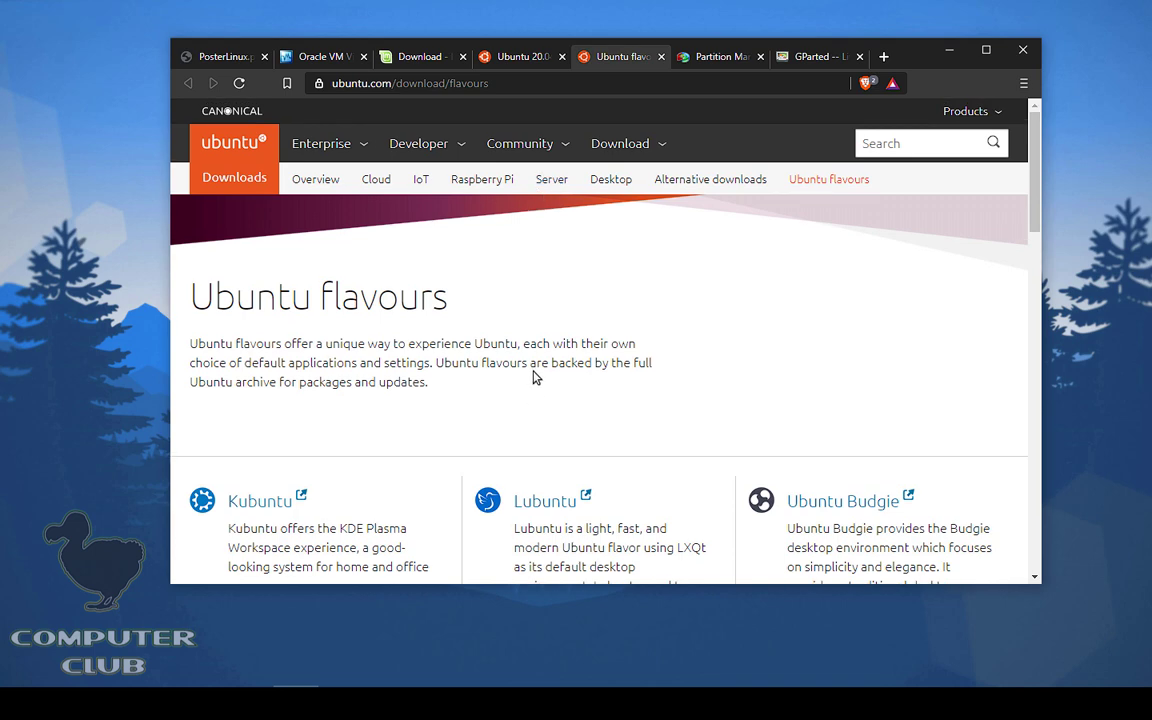
left_click(385, 56)
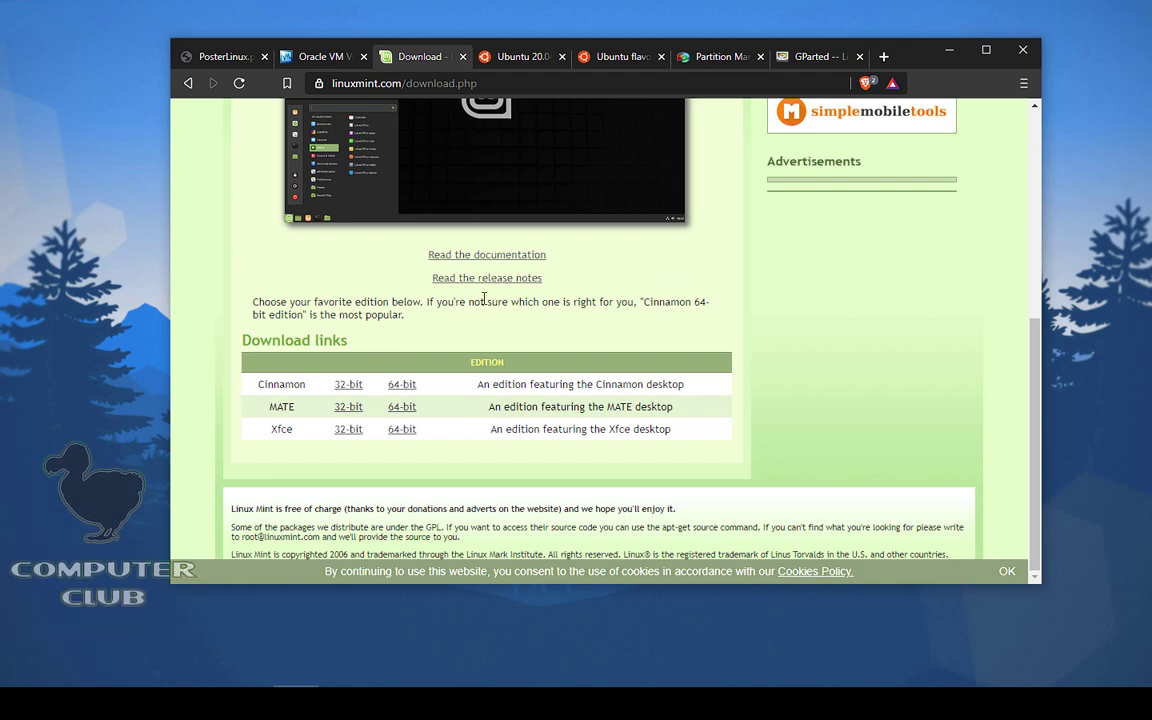
scroll(482, 304, "up", 3)
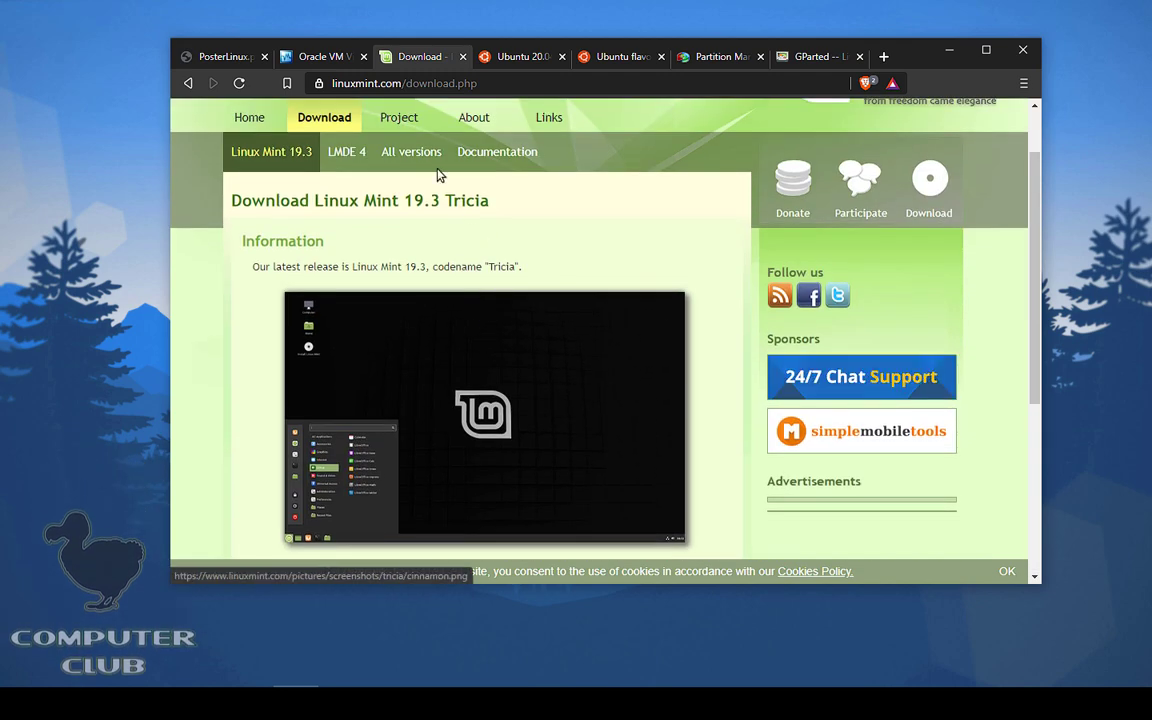
scroll(625, 244, "down", 3)
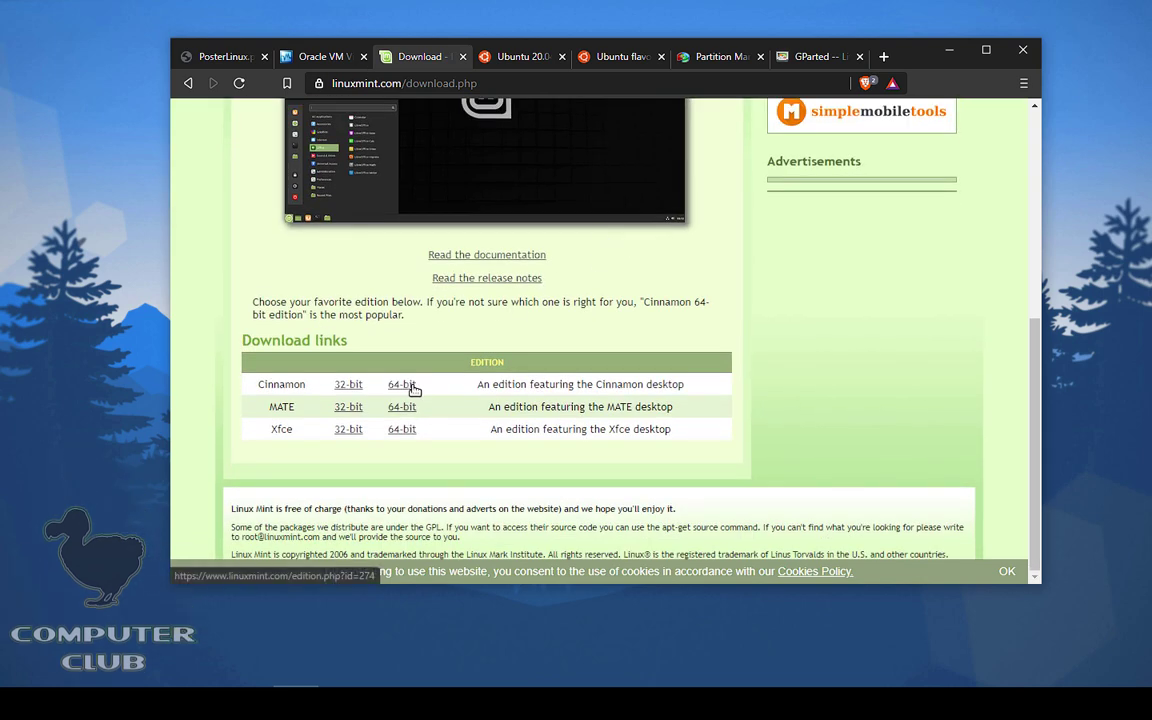
Step: Open the Linux Mint 19.3 Cinnamon 64-bit page and browse its download mirrors, returning to the top
left_click(411, 386)
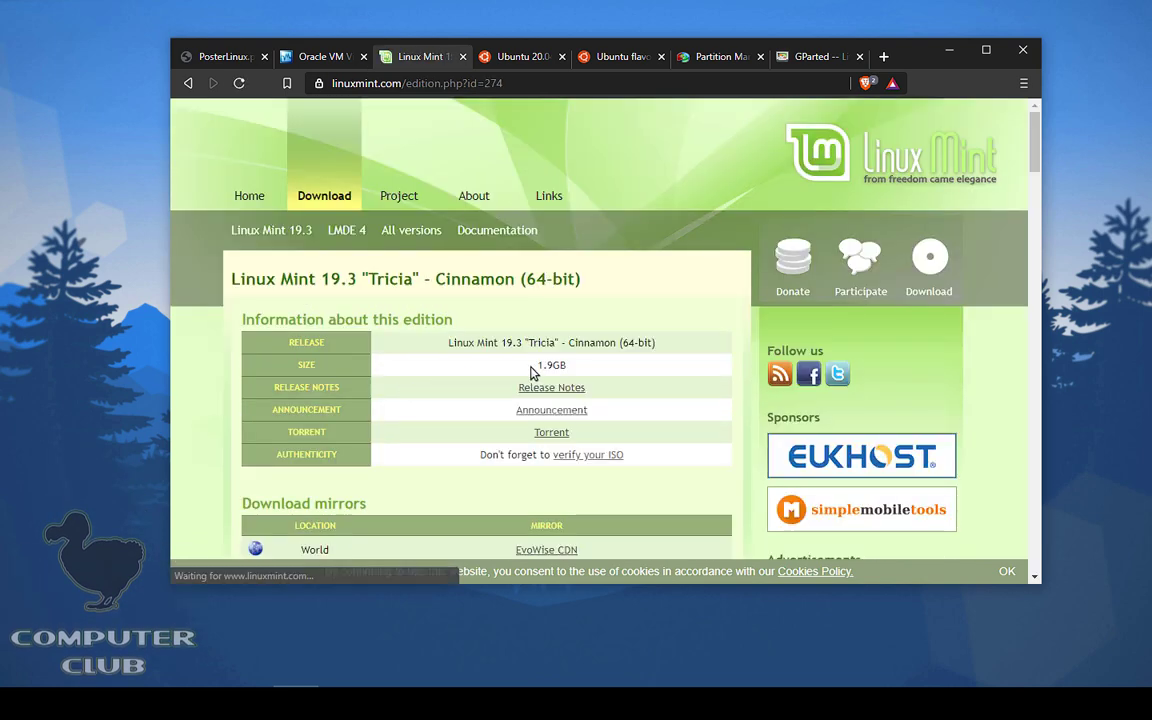
scroll(720, 316, "down", 3)
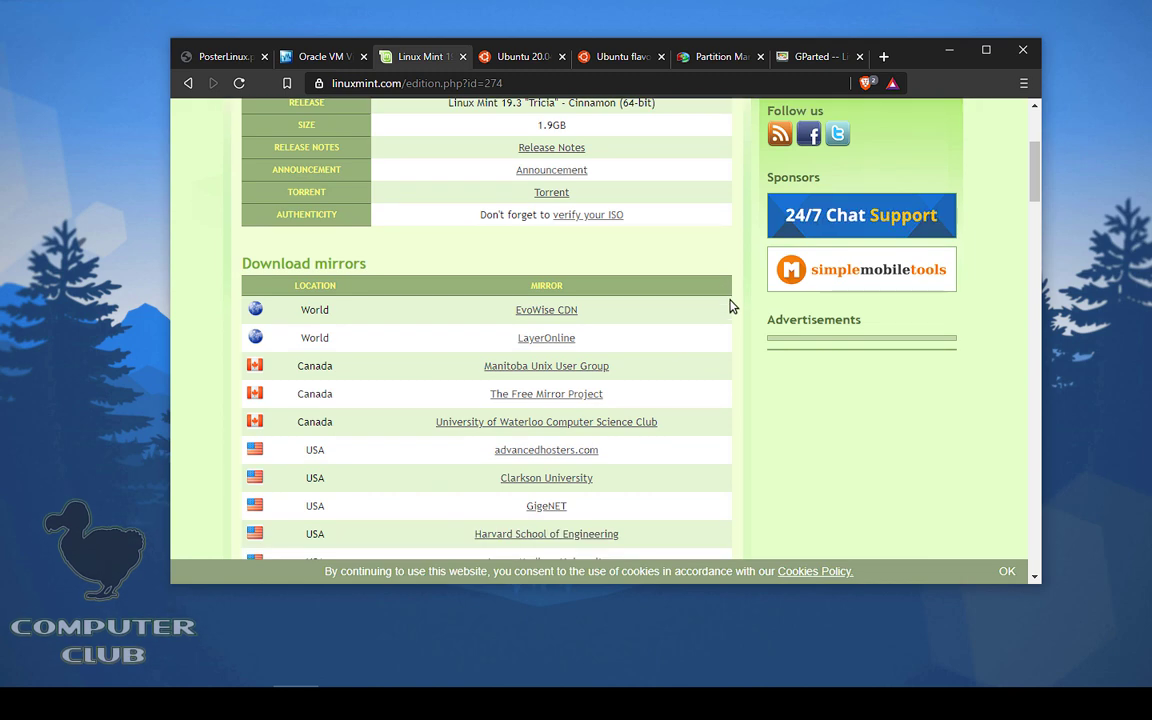
scroll(737, 303, "down", 5)
scroll(738, 303, "up", 6)
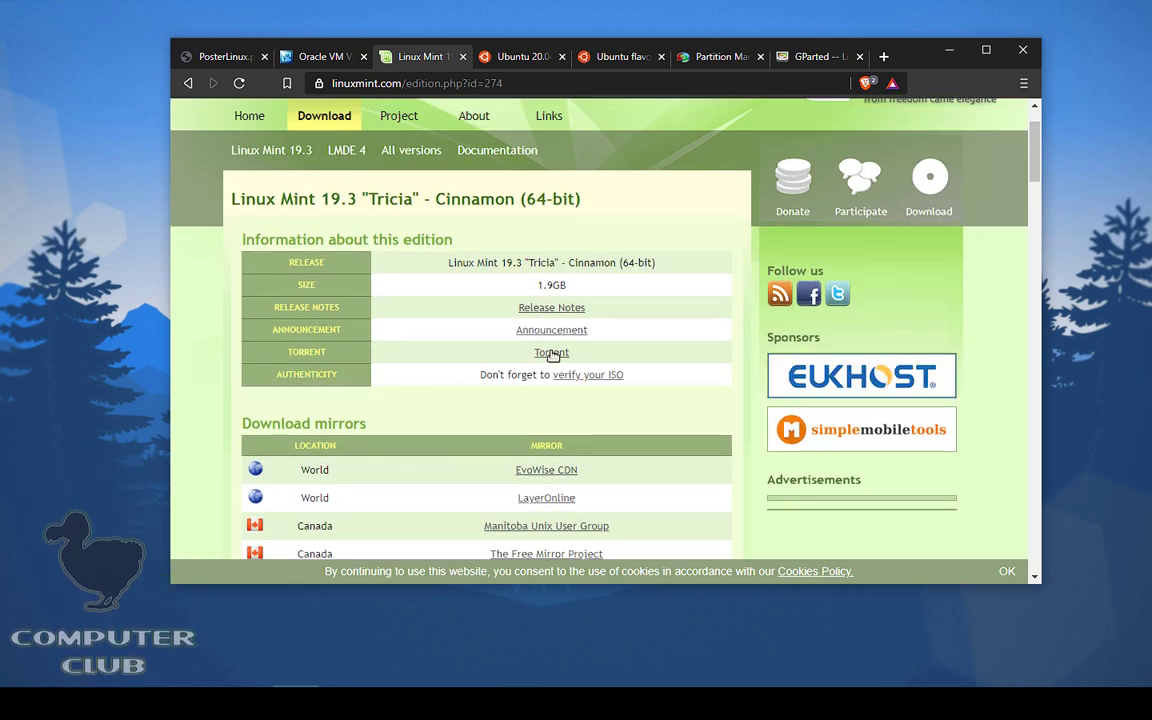
scroll(712, 231, "down", 6)
scroll(725, 229, "up", 6)
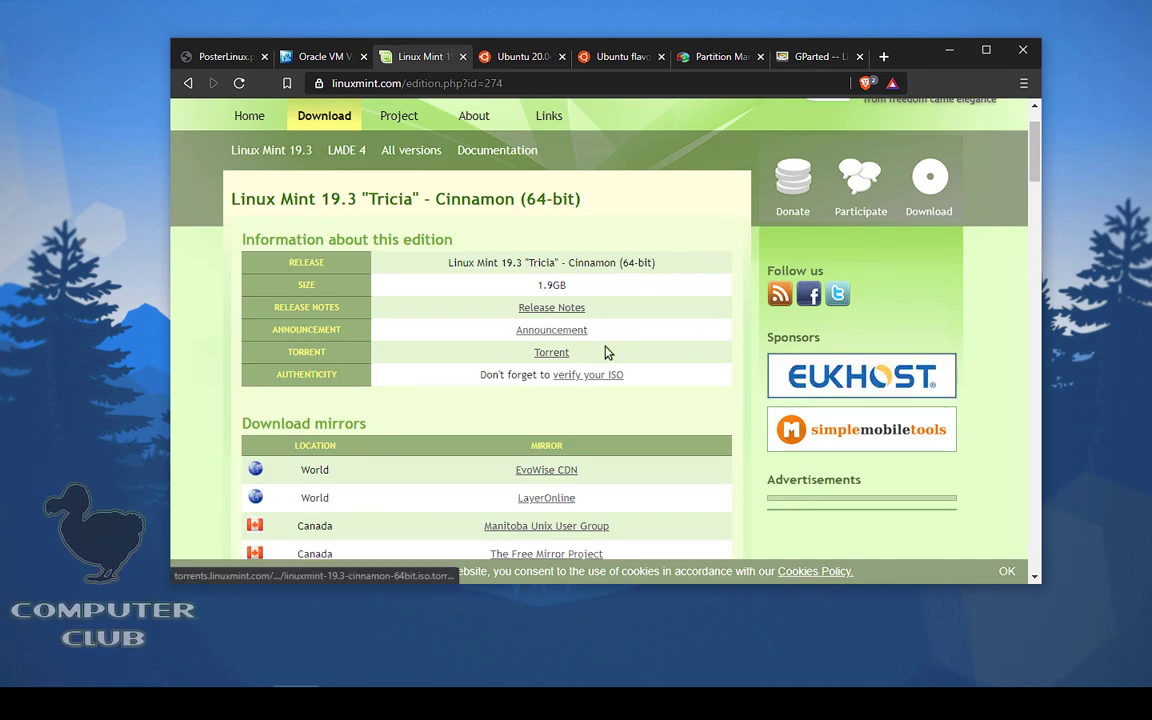
scroll(735, 315, "down", 15)
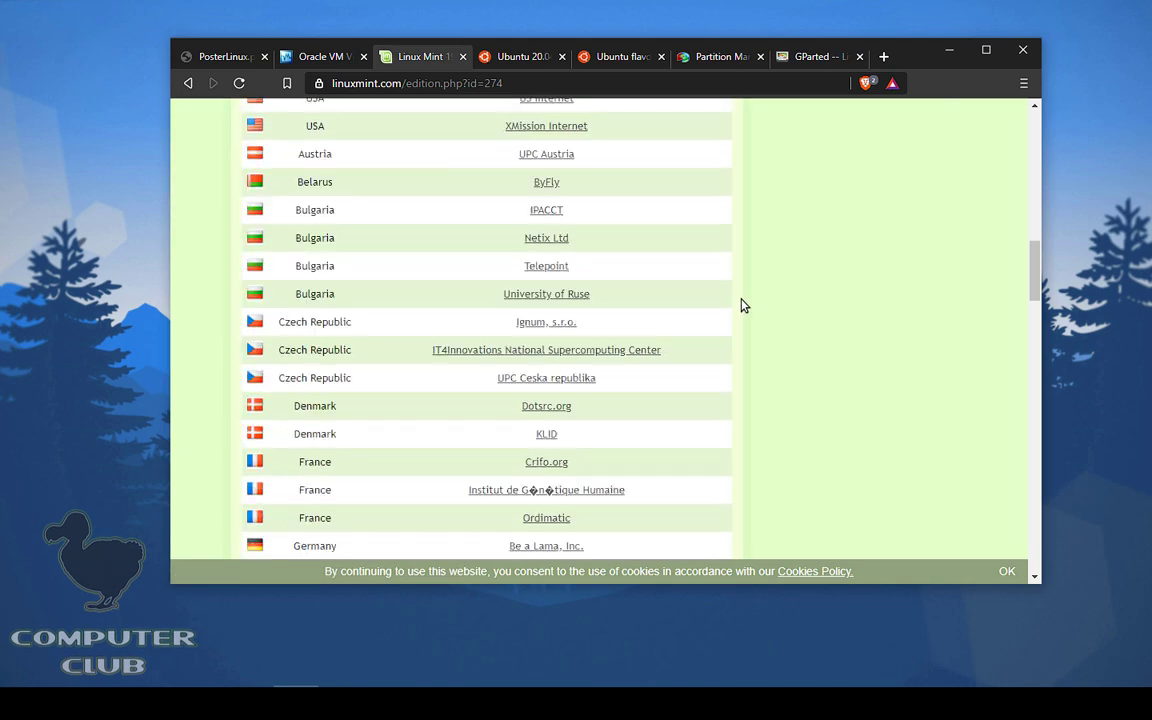
scroll(743, 305, "down", 18)
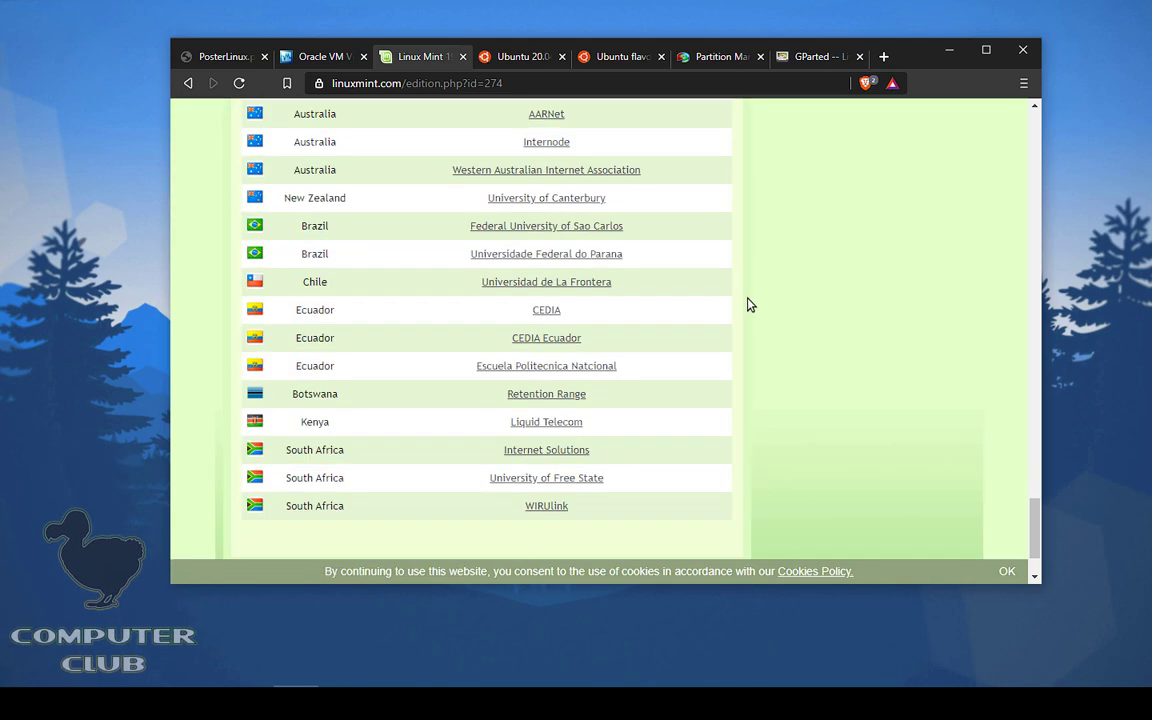
scroll(751, 305, "up", 20)
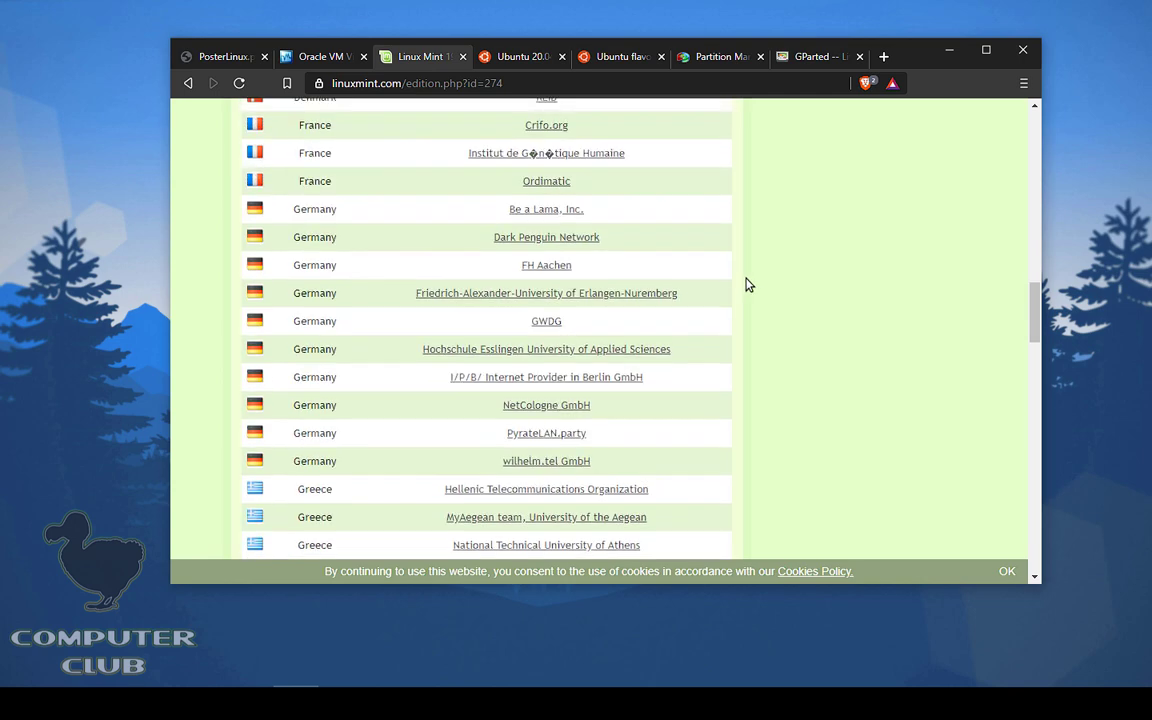
scroll(745, 285, "up", 20)
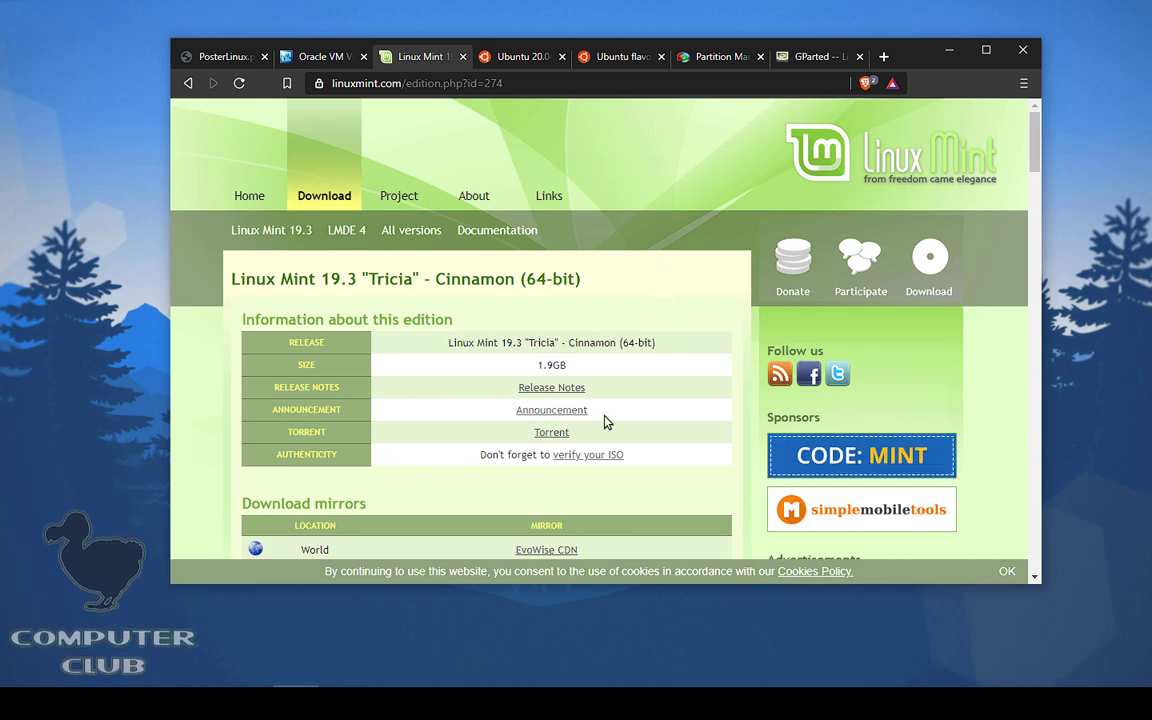
Step: On the Ubuntu 20.04 page, start the 64-bit PC desktop image download, then dismiss the save prompt
left_click(541, 57)
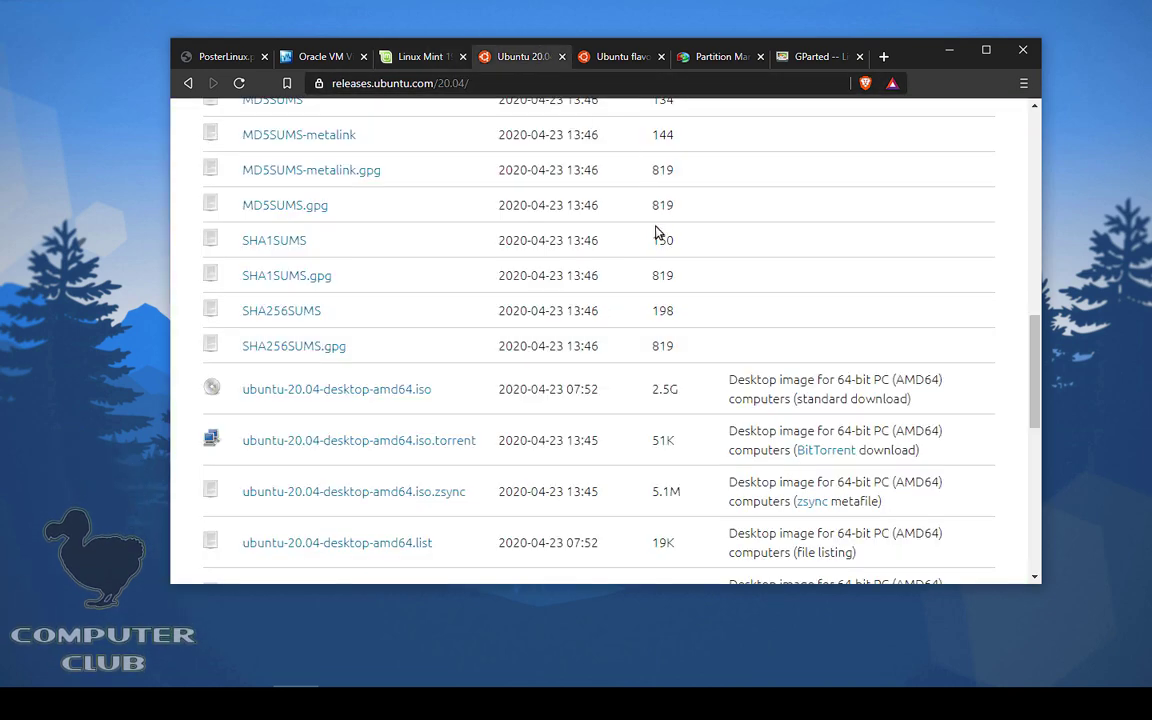
scroll(658, 231, "up", 15)
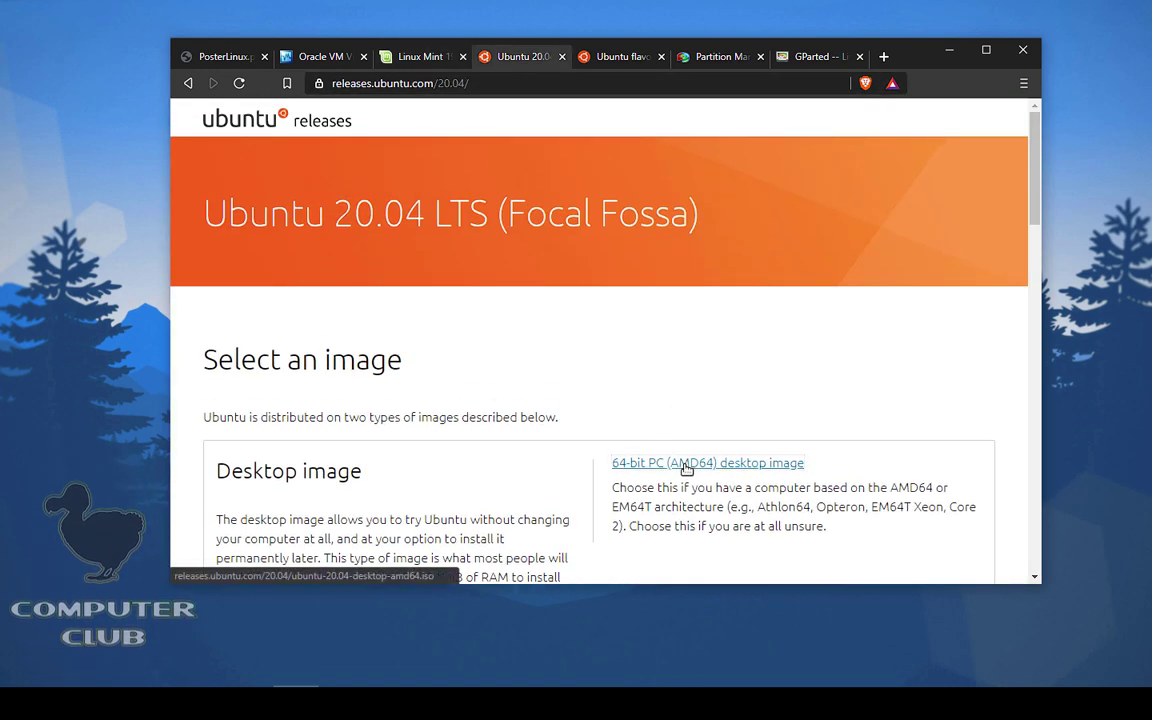
left_click(687, 463)
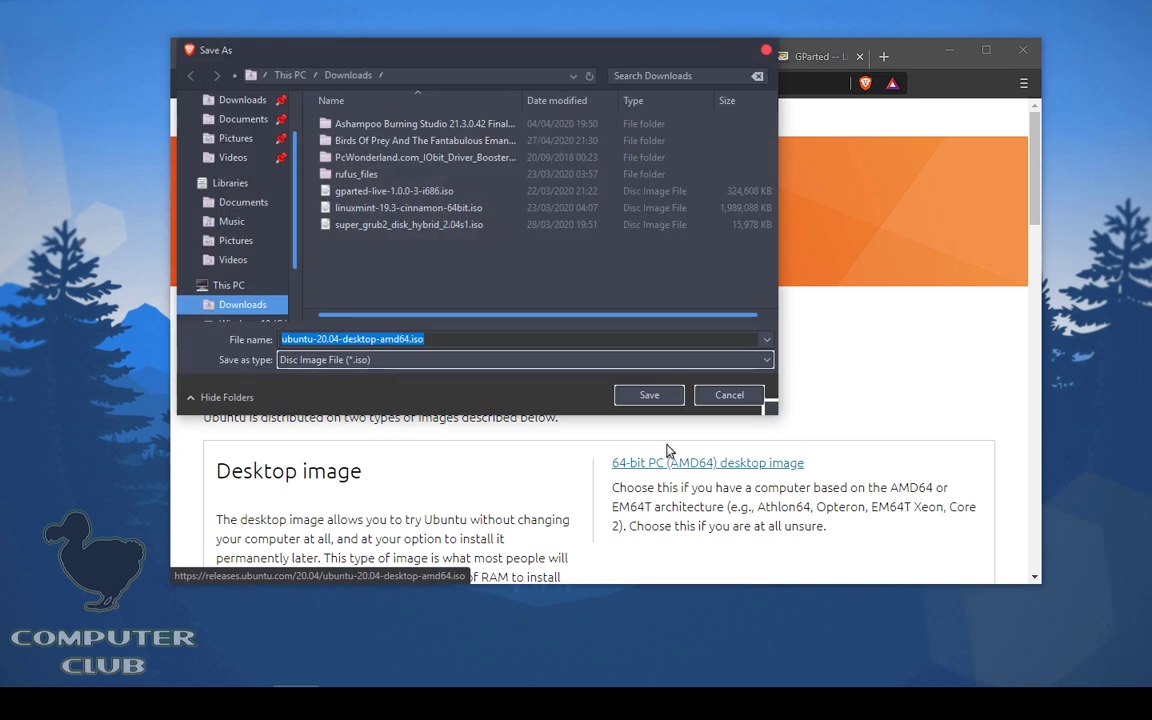
left_click(728, 395)
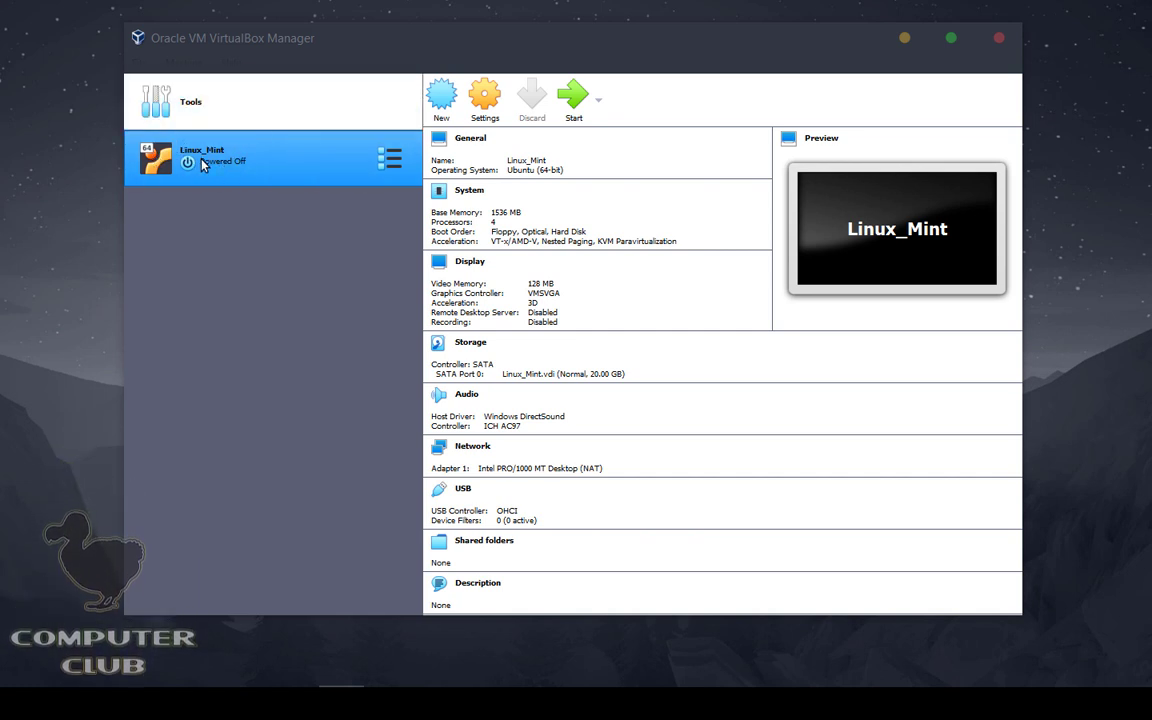
Step: Start a new virtual machine named 'test' with type Linux
left_click(299, 228)
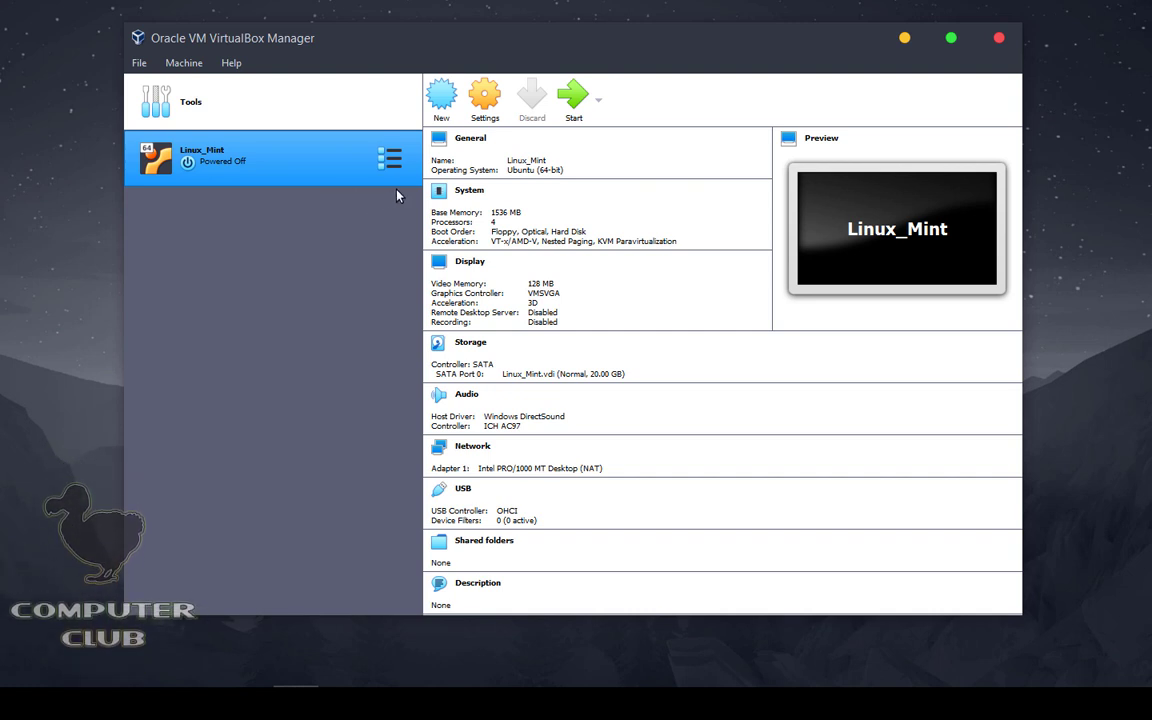
left_click(451, 95)
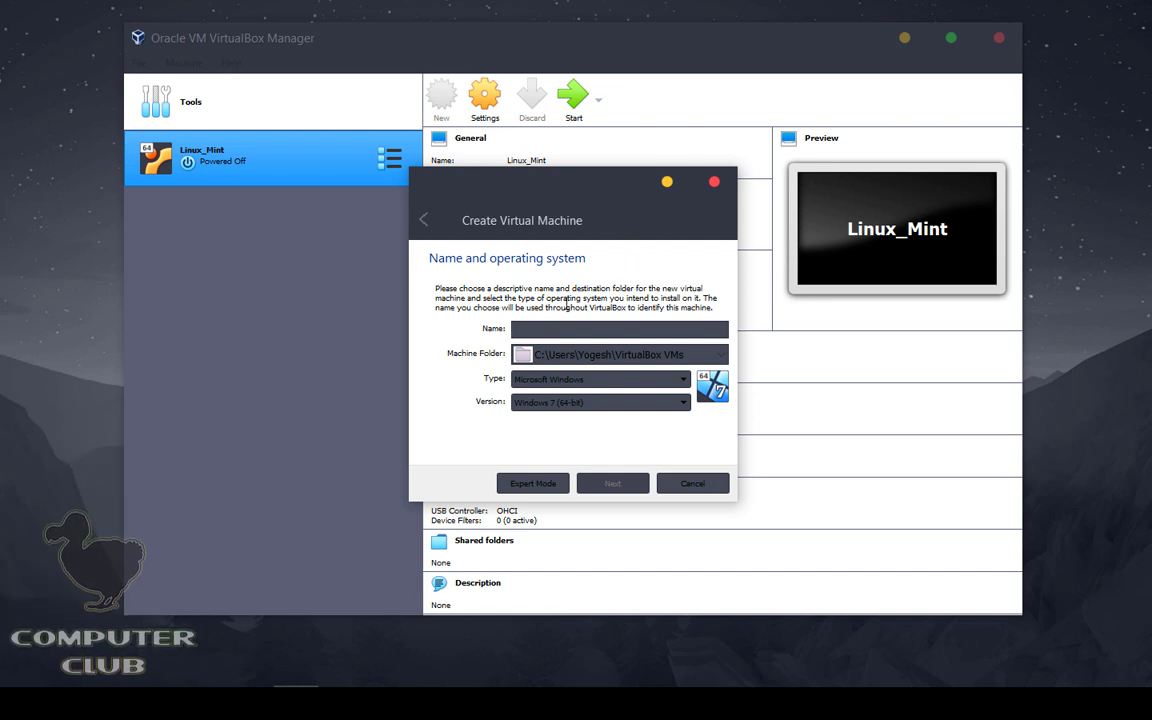
type("test")
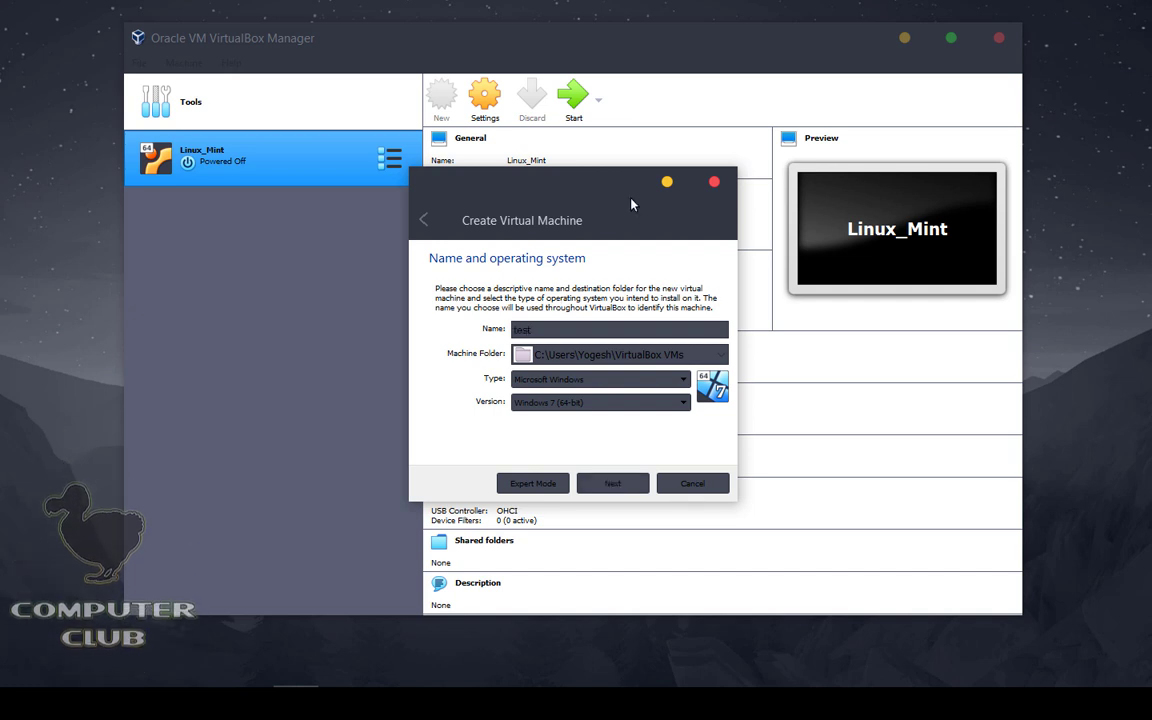
left_click(593, 380)
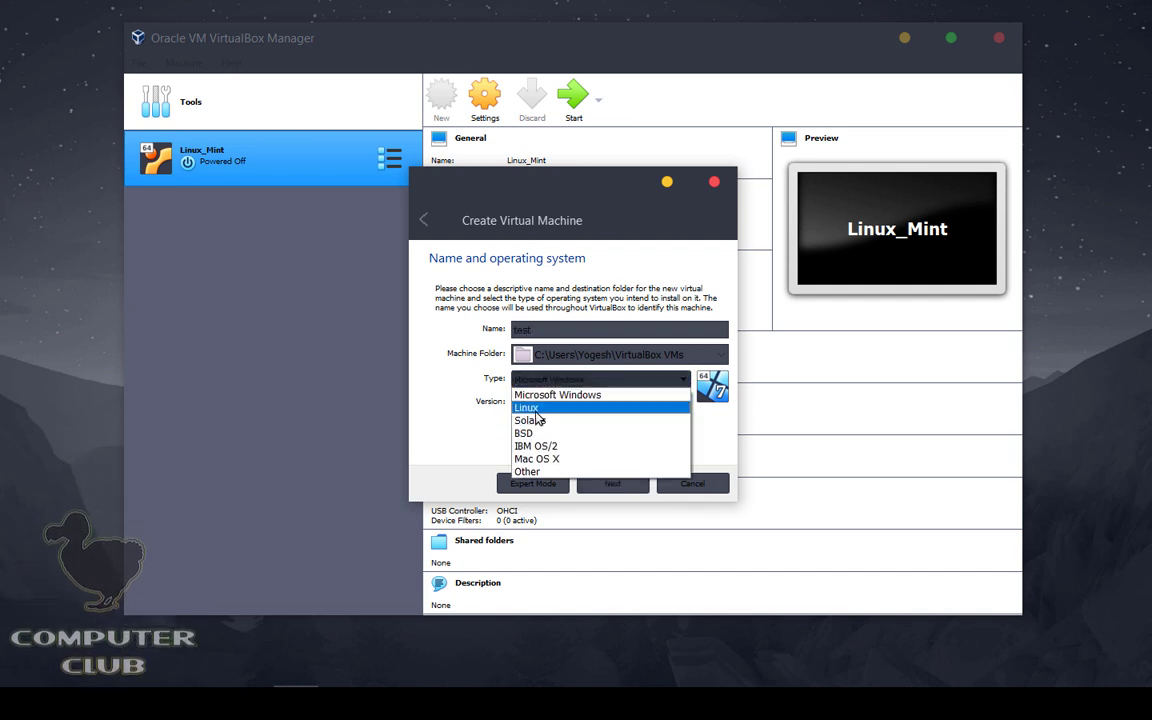
left_click(533, 408)
Step: Choose Ubuntu (64-bit) as the Linux version for the new VM
left_click(590, 401)
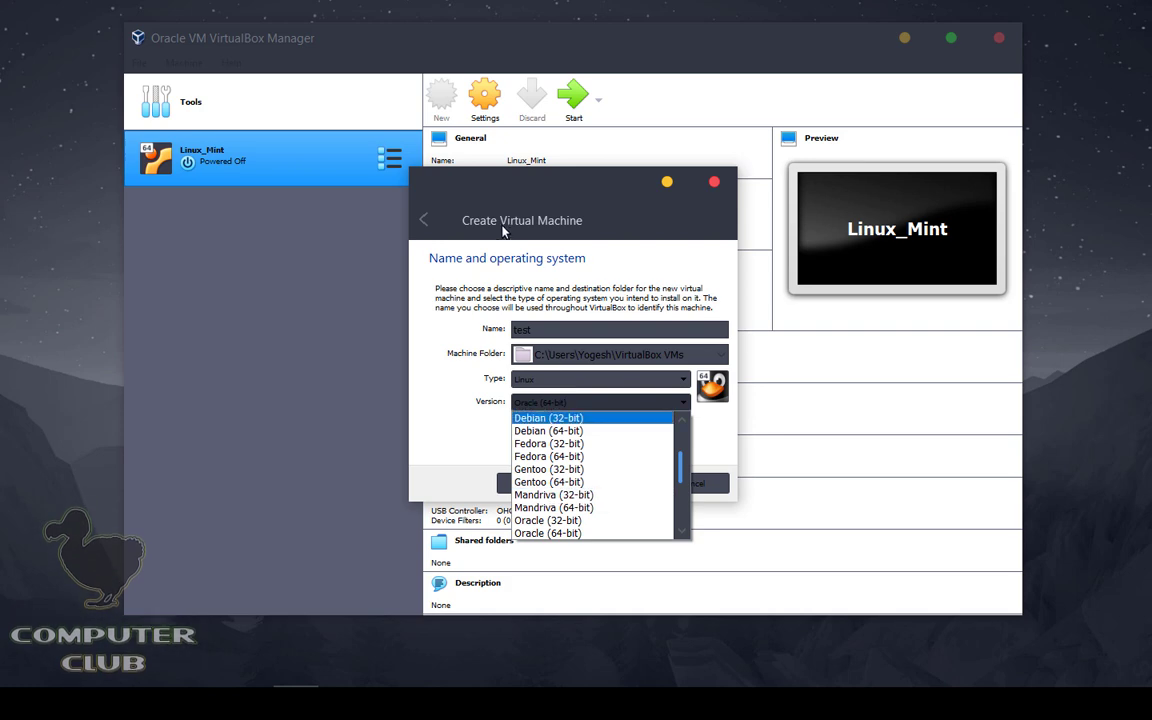
left_click(535, 190)
left_click_drag(535, 190, 211, 260)
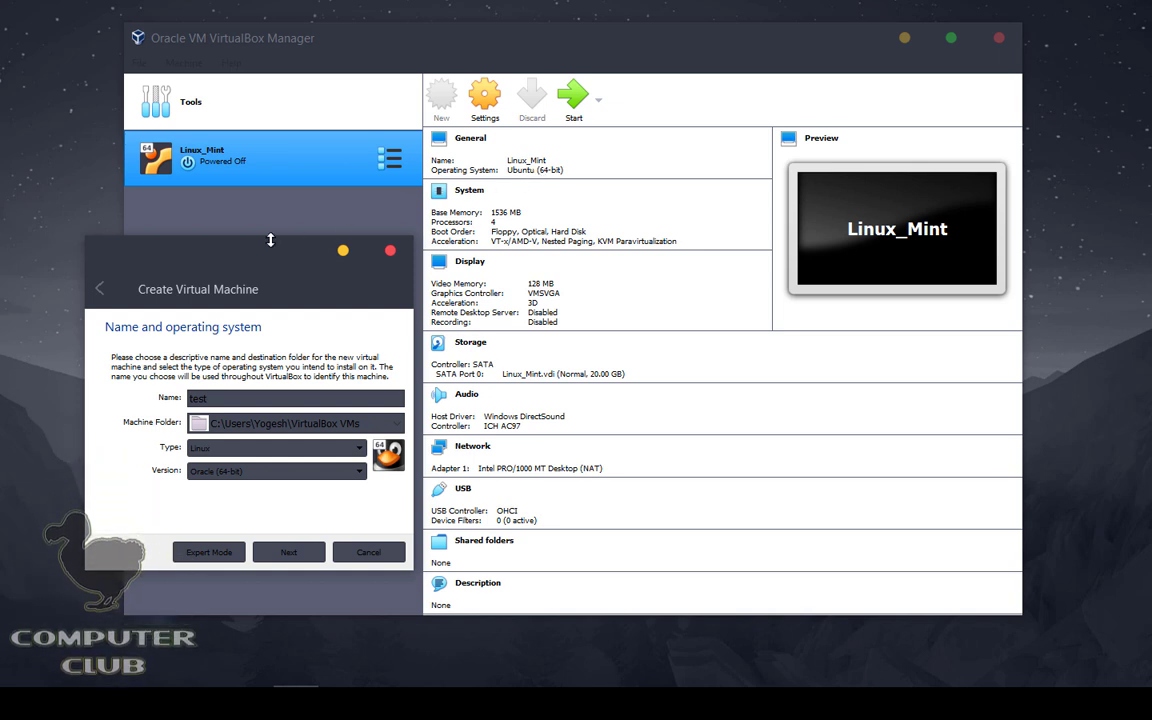
left_click_drag(270, 245, 558, 125)
left_click(517, 350)
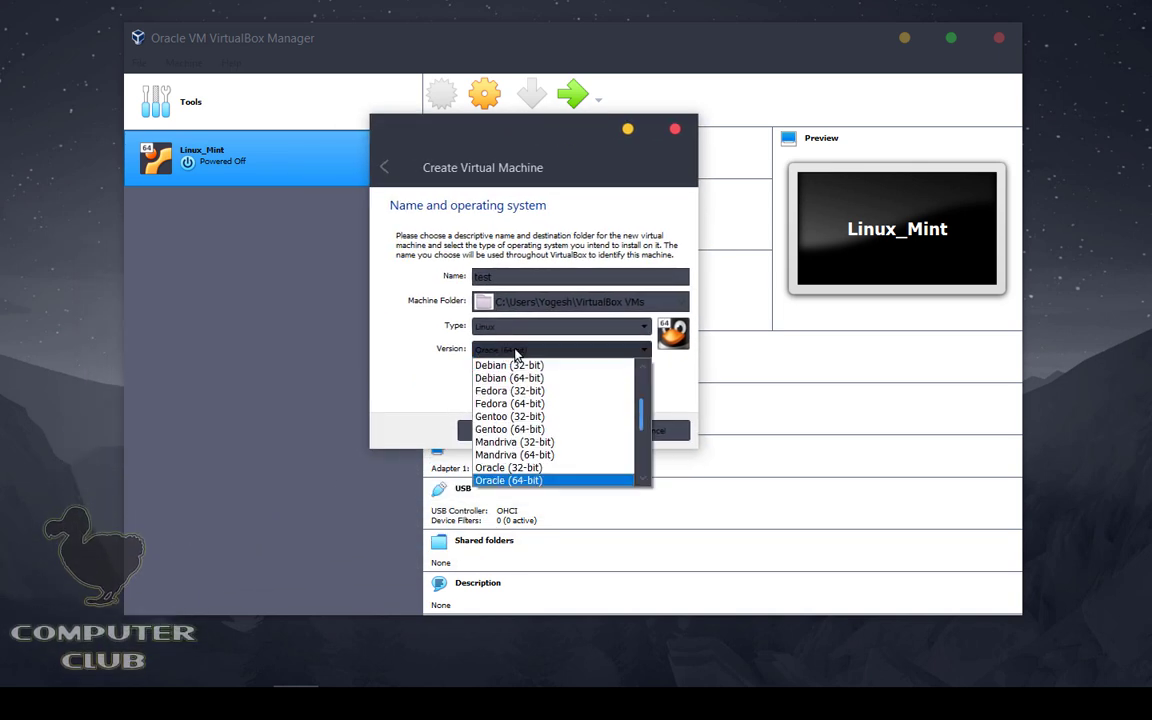
scroll(515, 385, "down", 4)
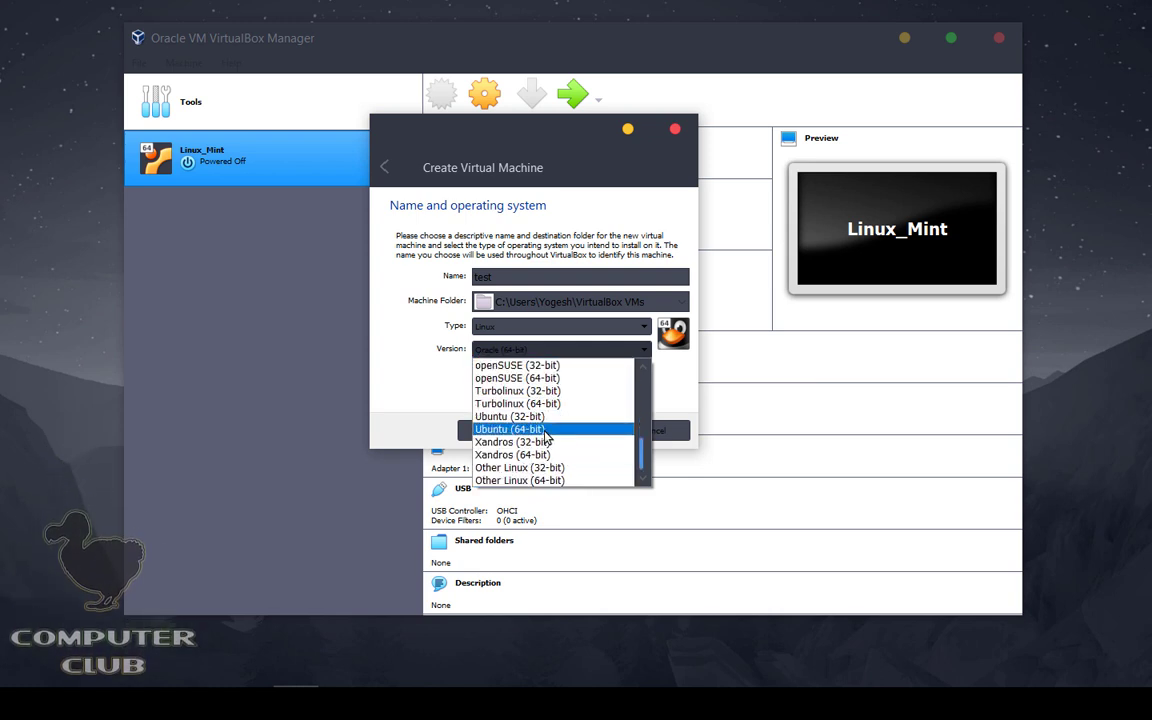
left_click(545, 435)
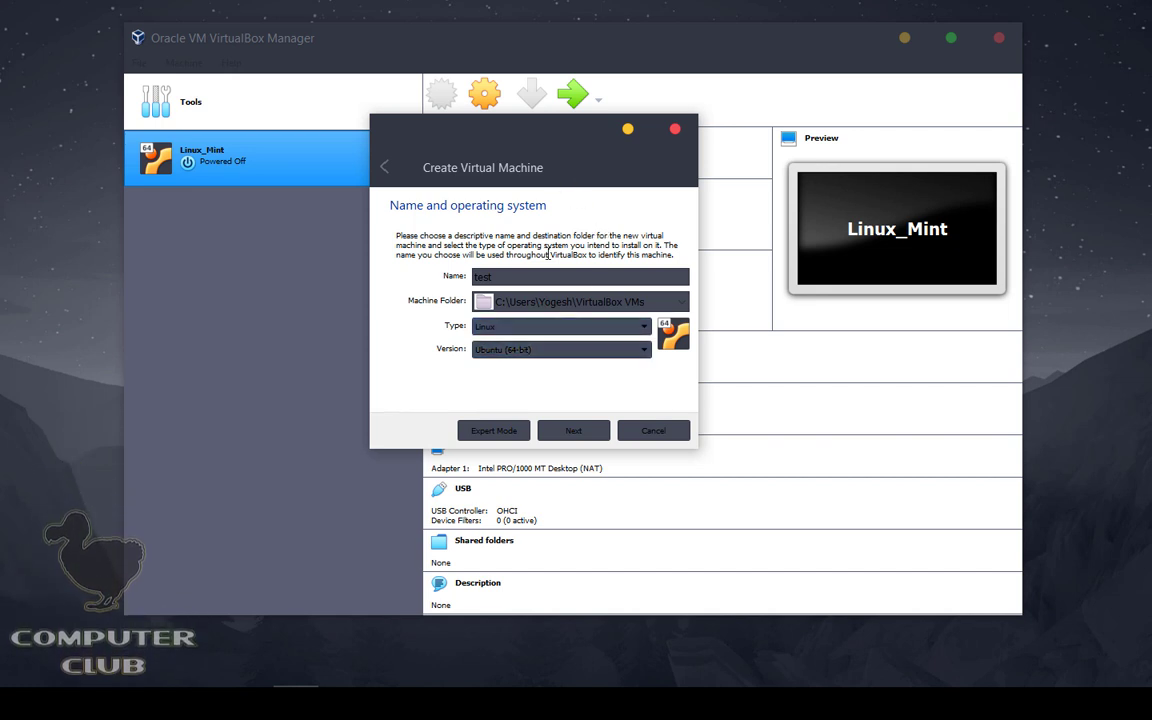
Step: Recheck the name 'test', Linux and Ubuntu (64-bit), then advance to the memory size page
left_click_drag(500, 279, 440, 282)
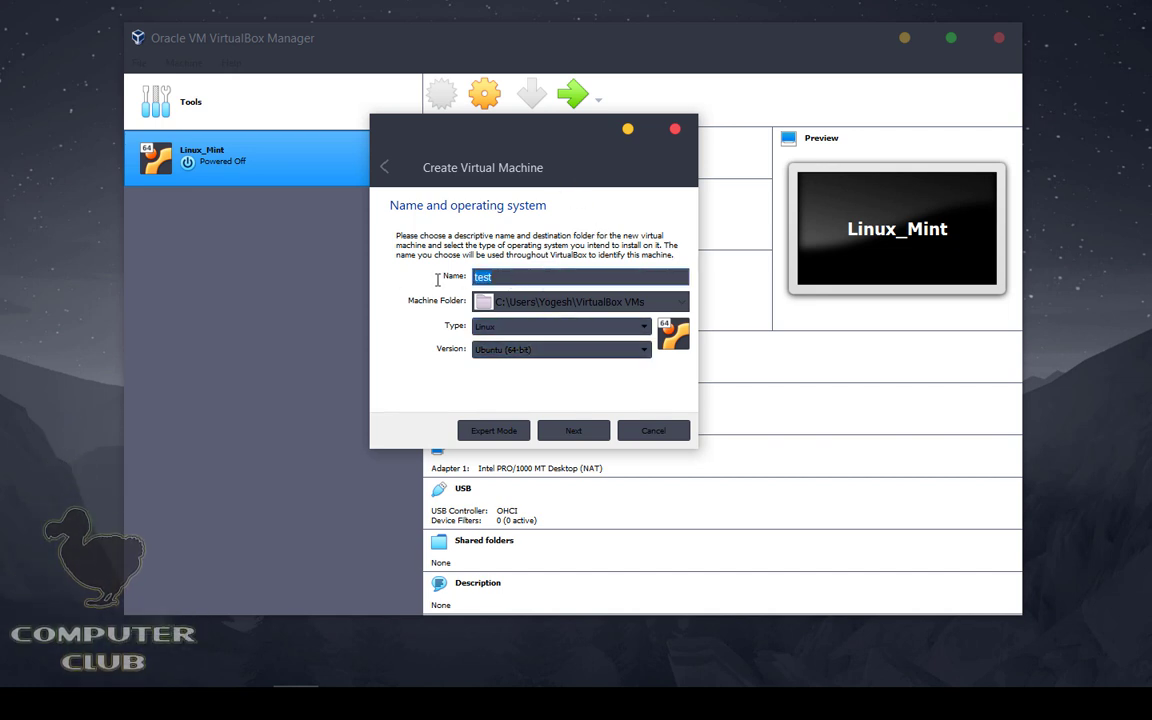
left_click(509, 279)
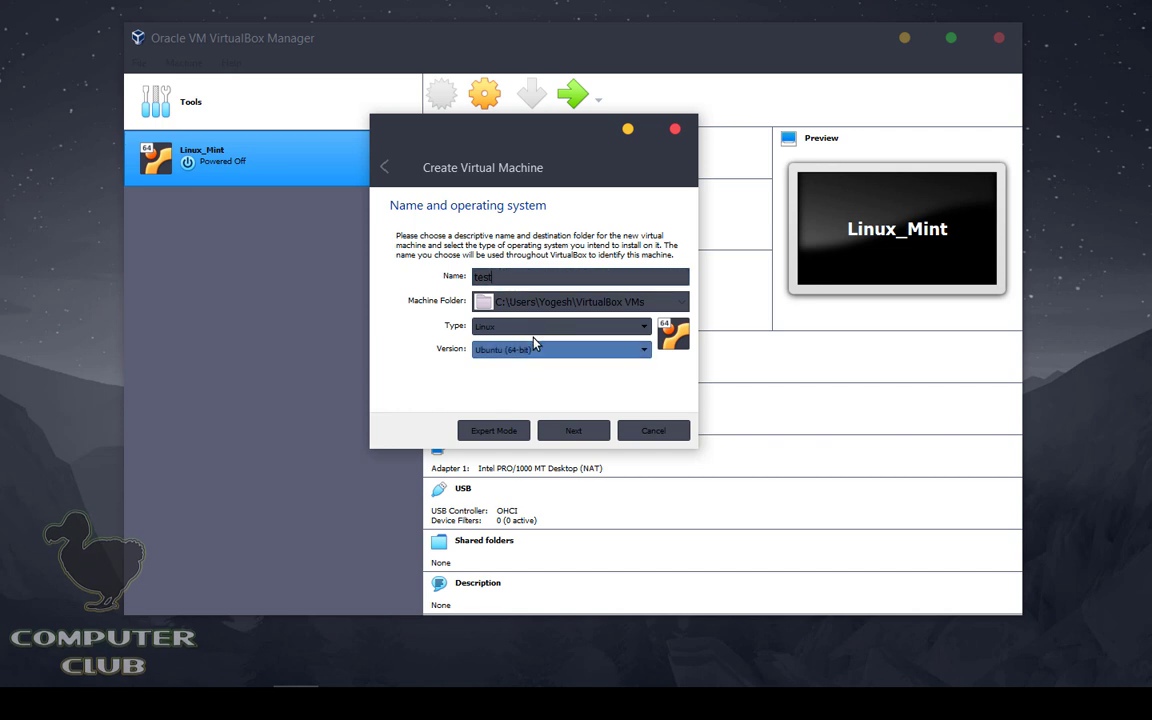
left_click(514, 327)
left_click(548, 340)
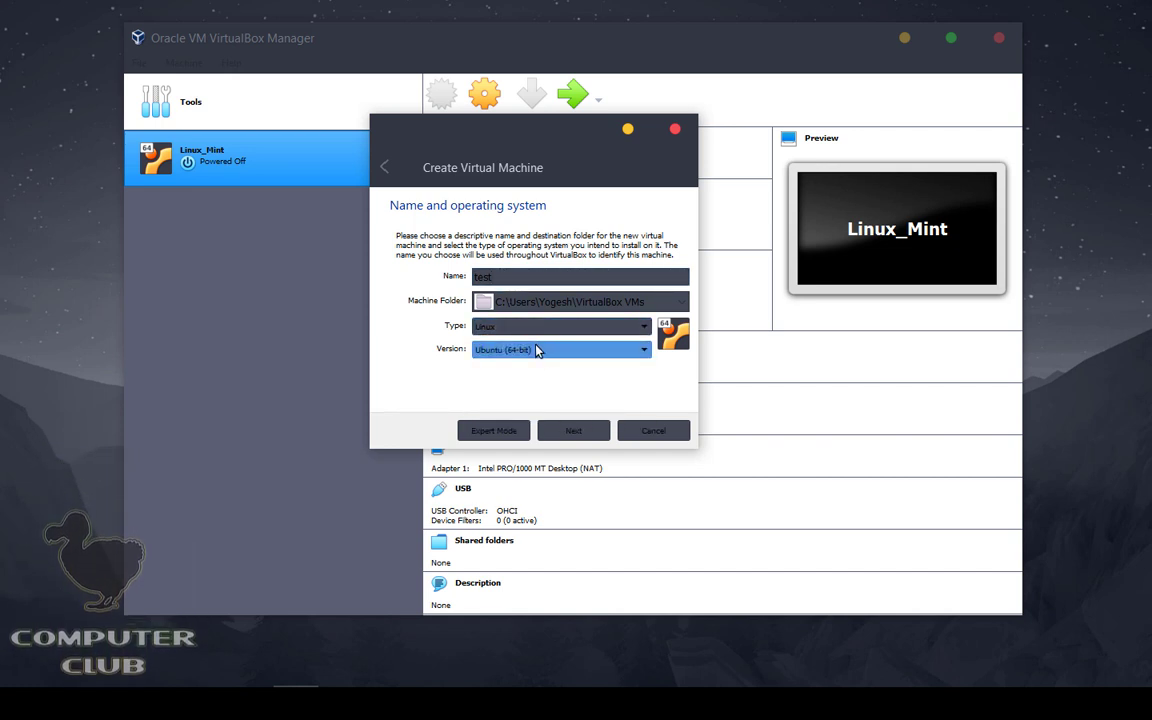
left_click(537, 349)
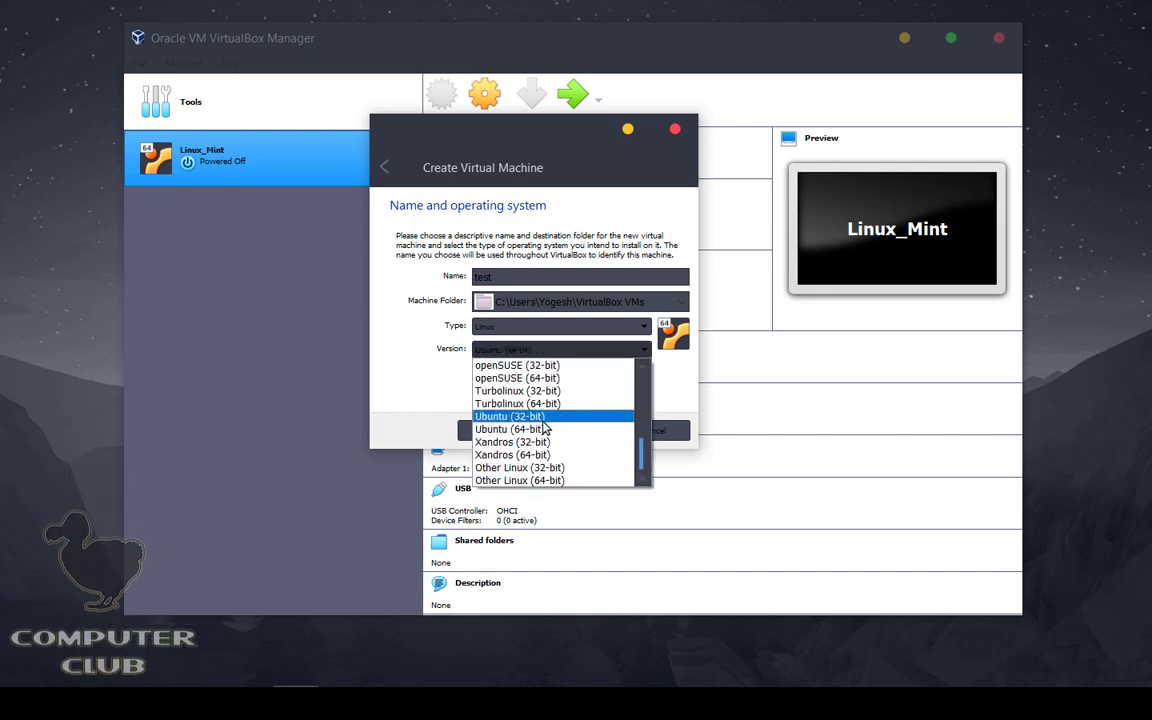
left_click(538, 429)
left_click(537, 349)
left_click(538, 429)
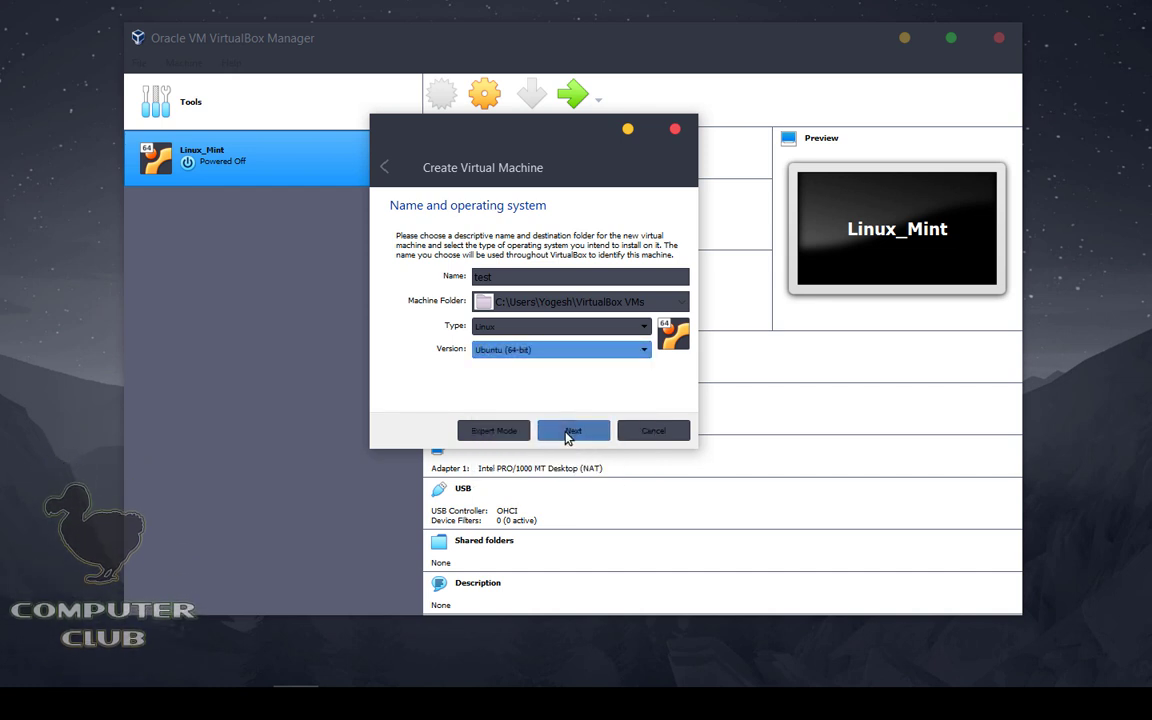
left_click(568, 431)
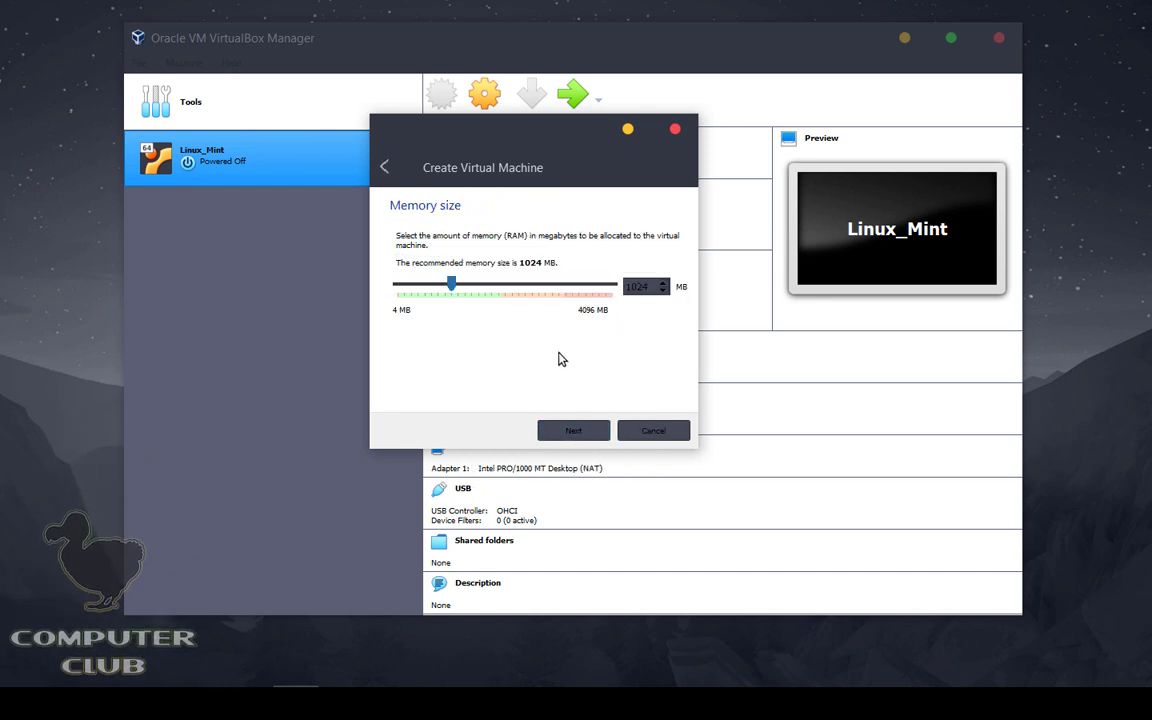
Step: Keep the recommended 1024 MB of memory and advance to the hard disk page
left_click_drag(538, 147, 565, 207)
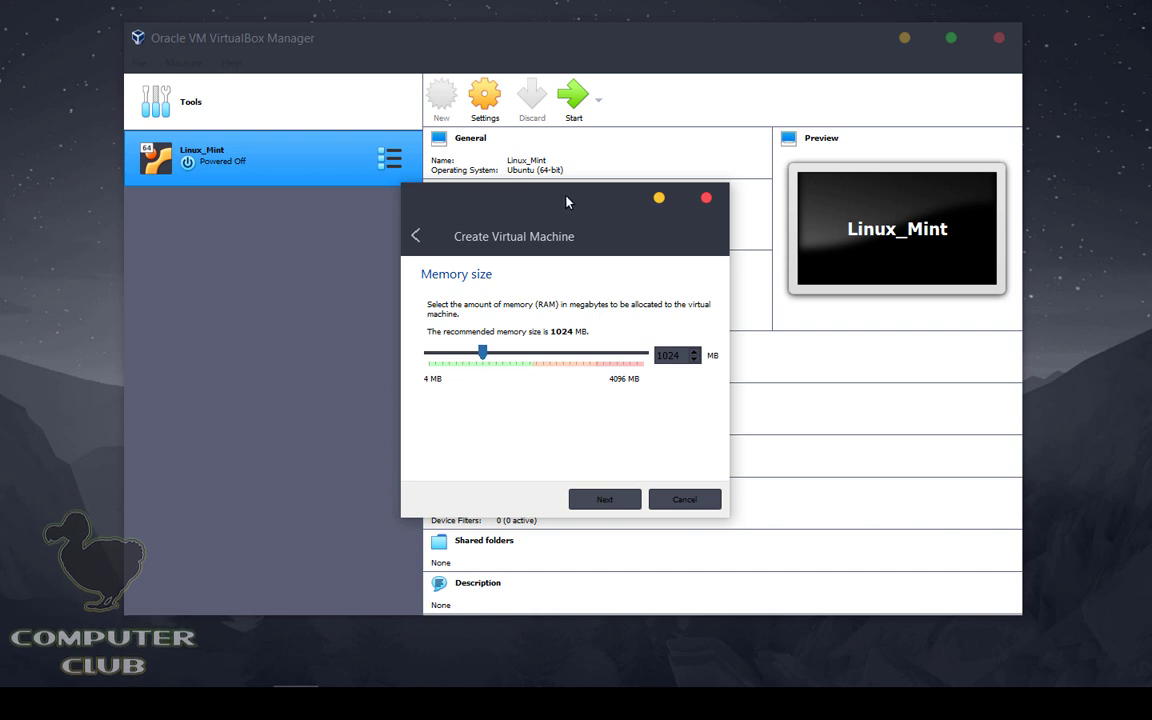
left_click_drag(566, 202, 273, 246)
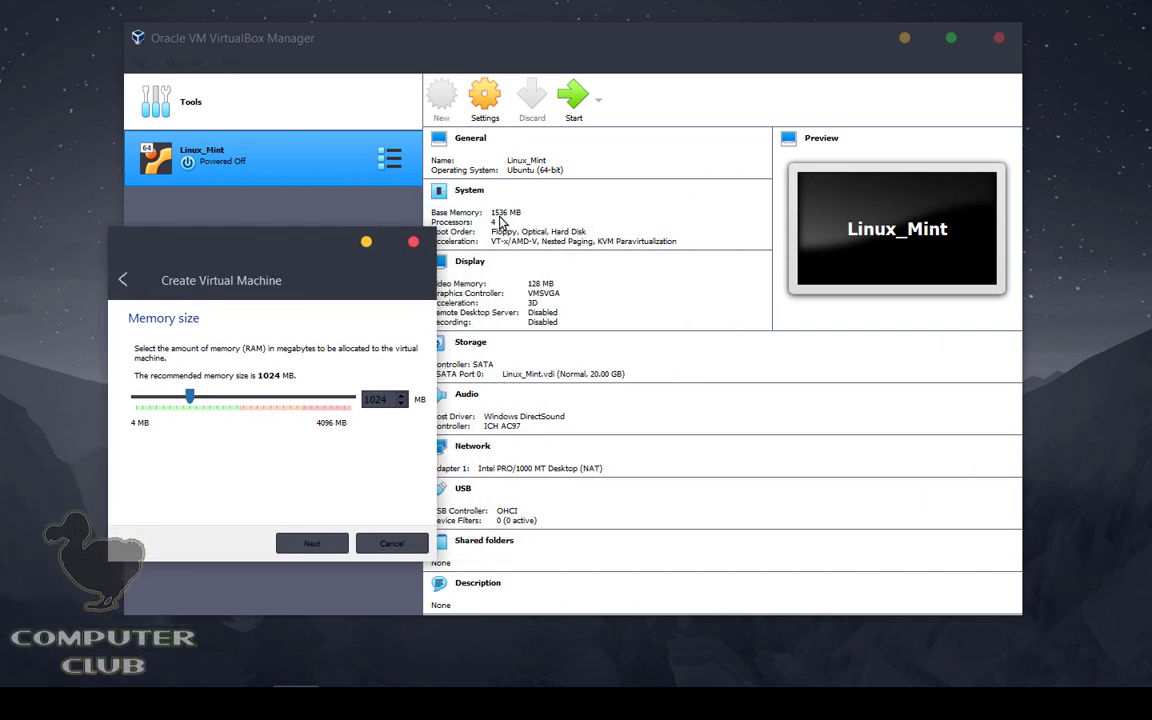
left_click_drag(240, 230, 493, 178)
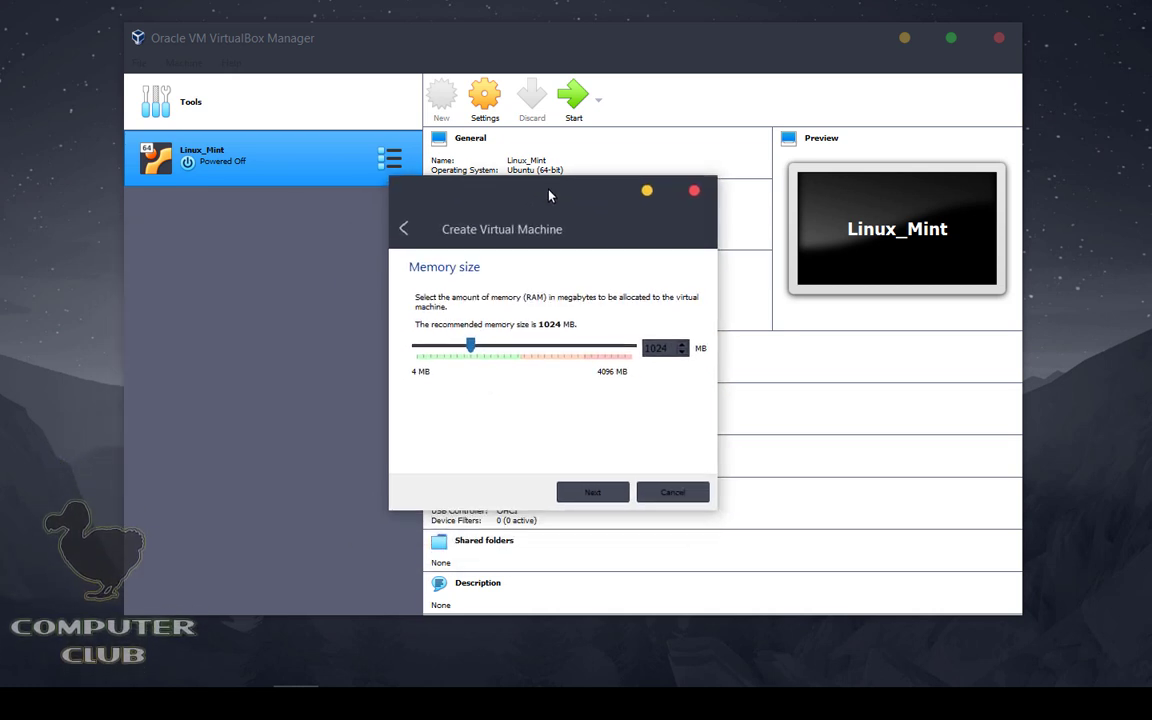
left_click(596, 490)
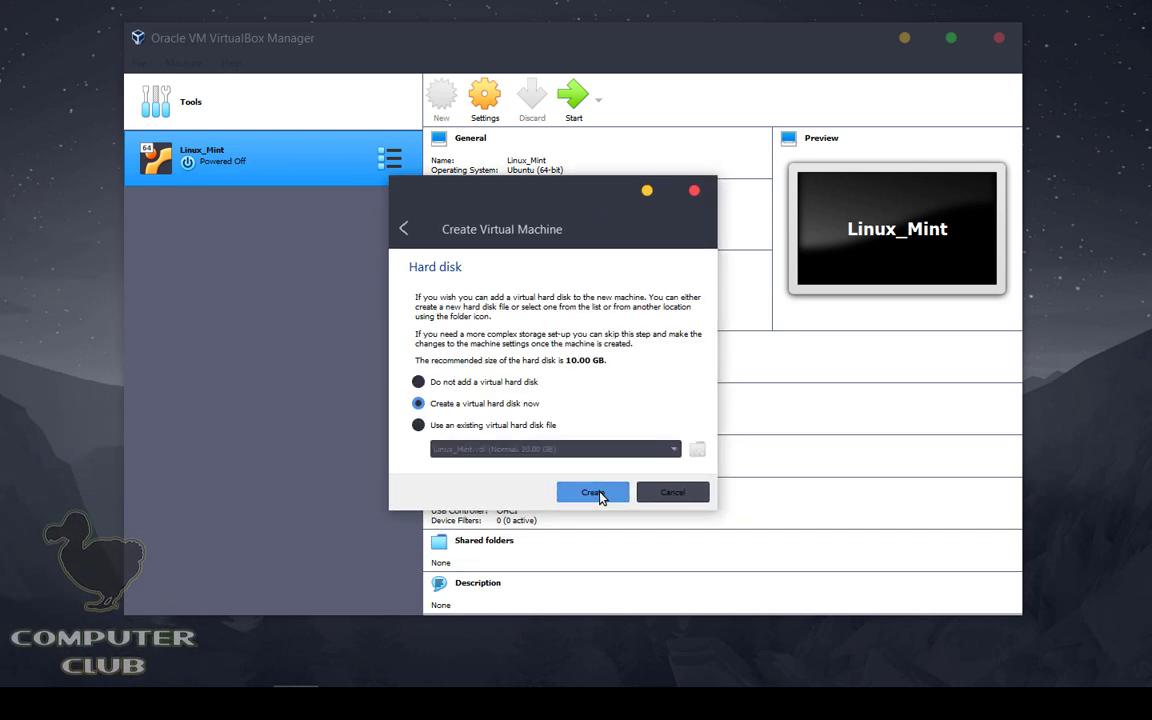
Step: Create a dynamically allocated 20 GB test.vdi virtual hard disk for the VM
left_click(597, 491)
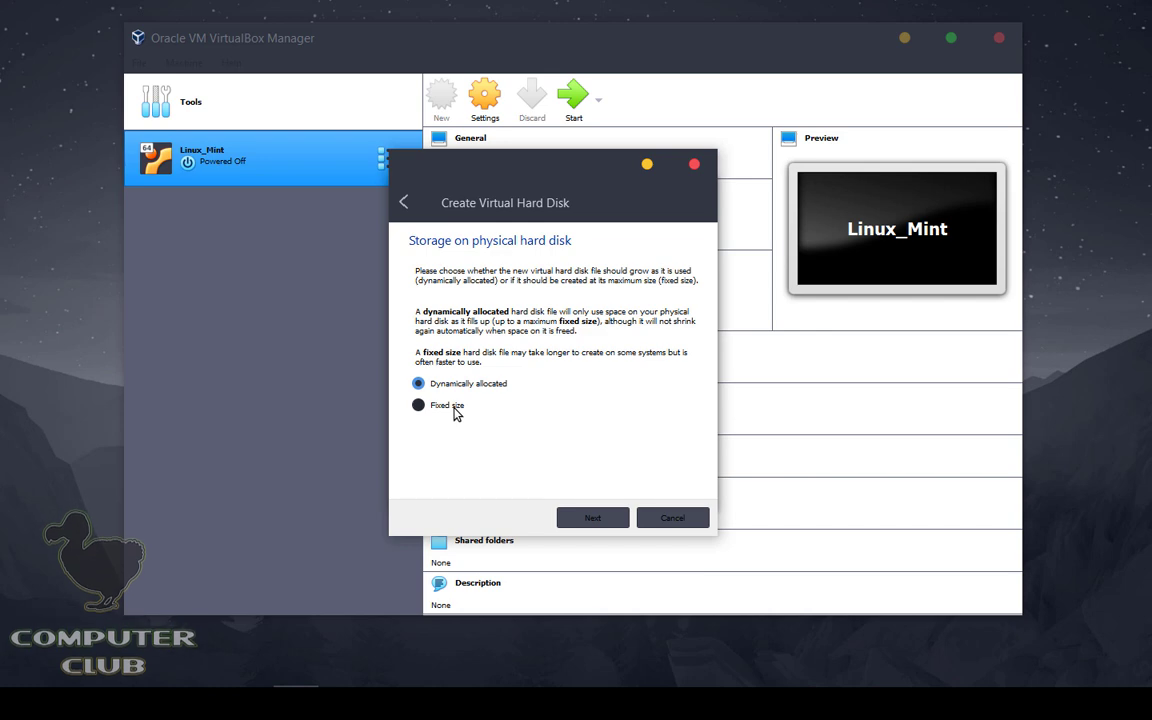
key("super+e")
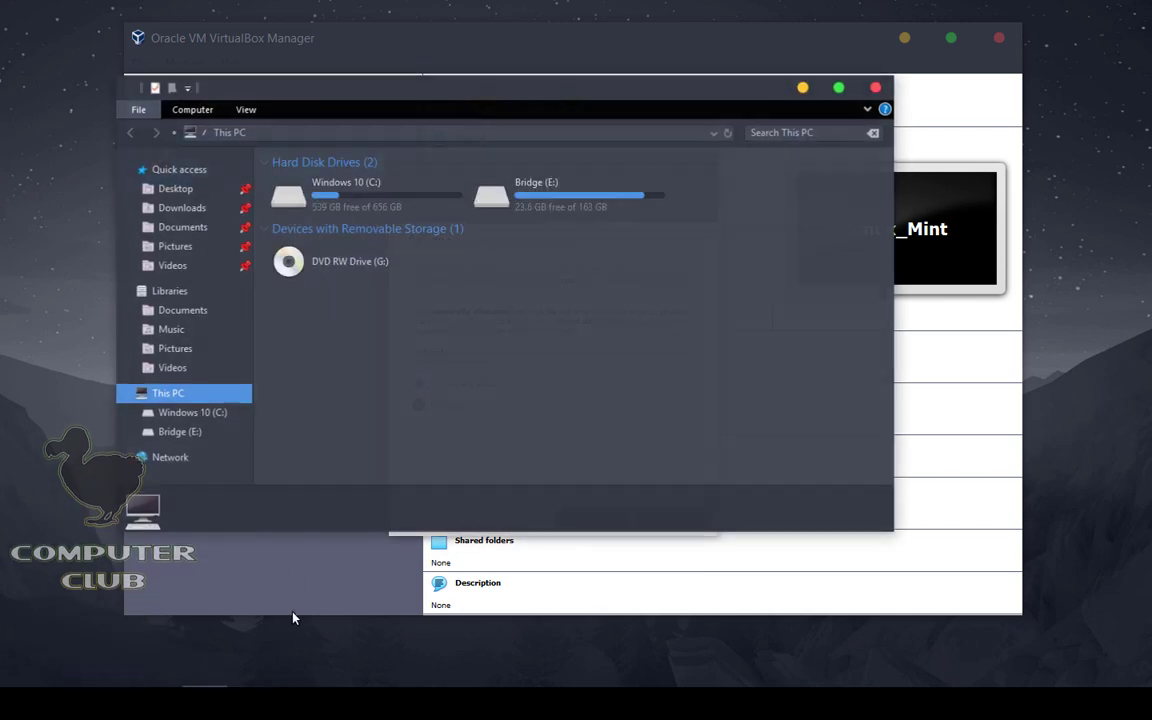
left_click_drag(470, 68, 421, 425)
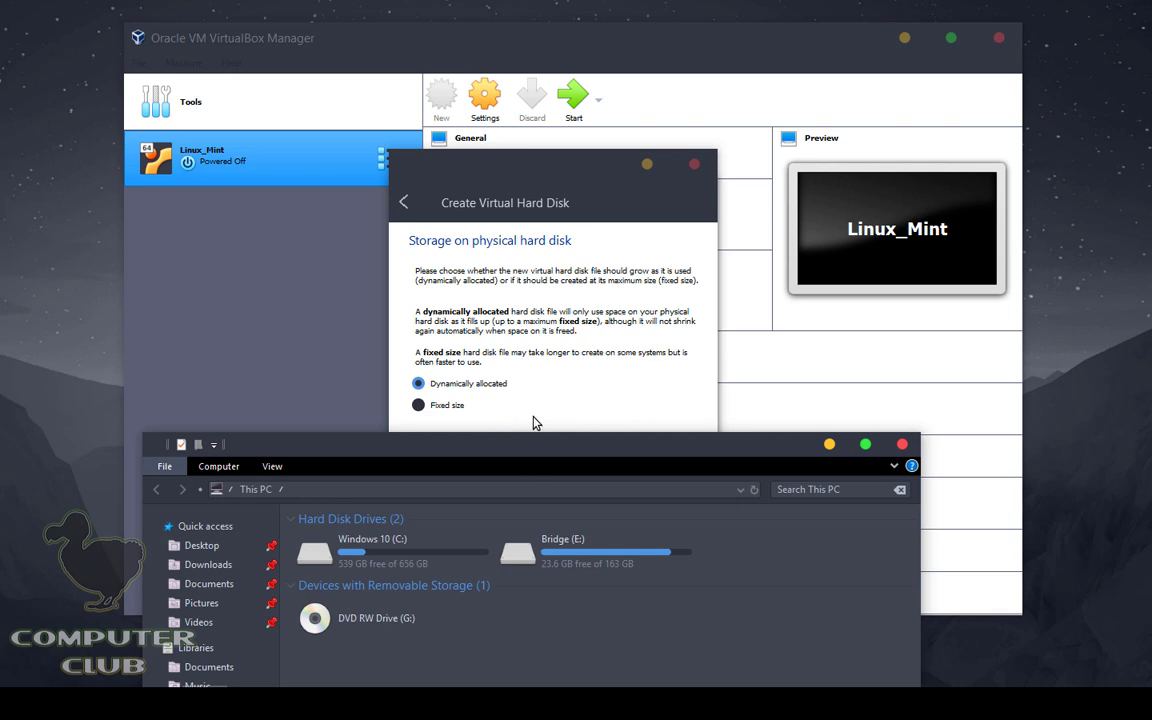
left_click(903, 445)
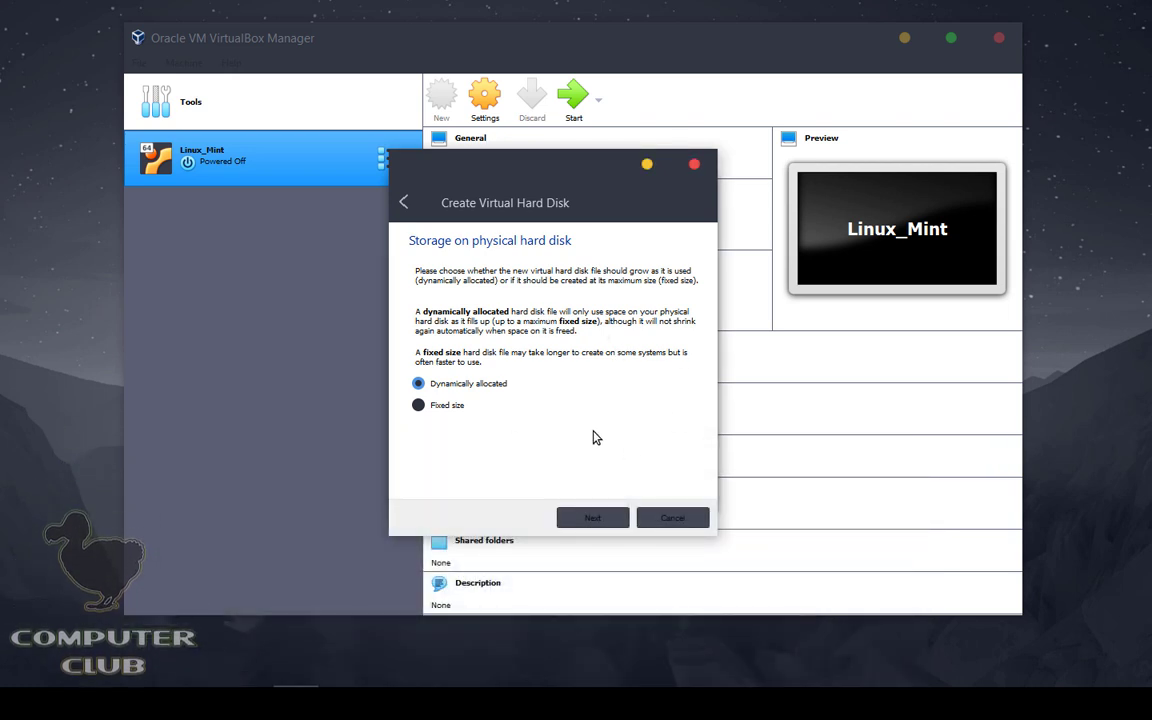
left_click(624, 516)
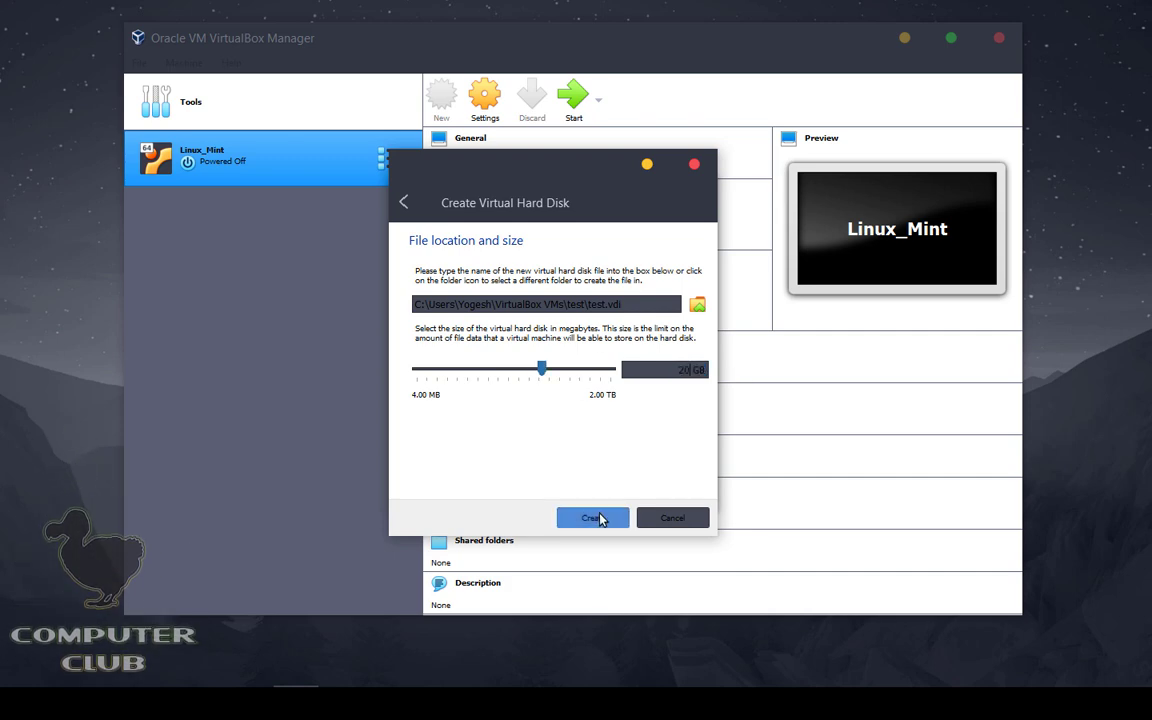
left_click(612, 510)
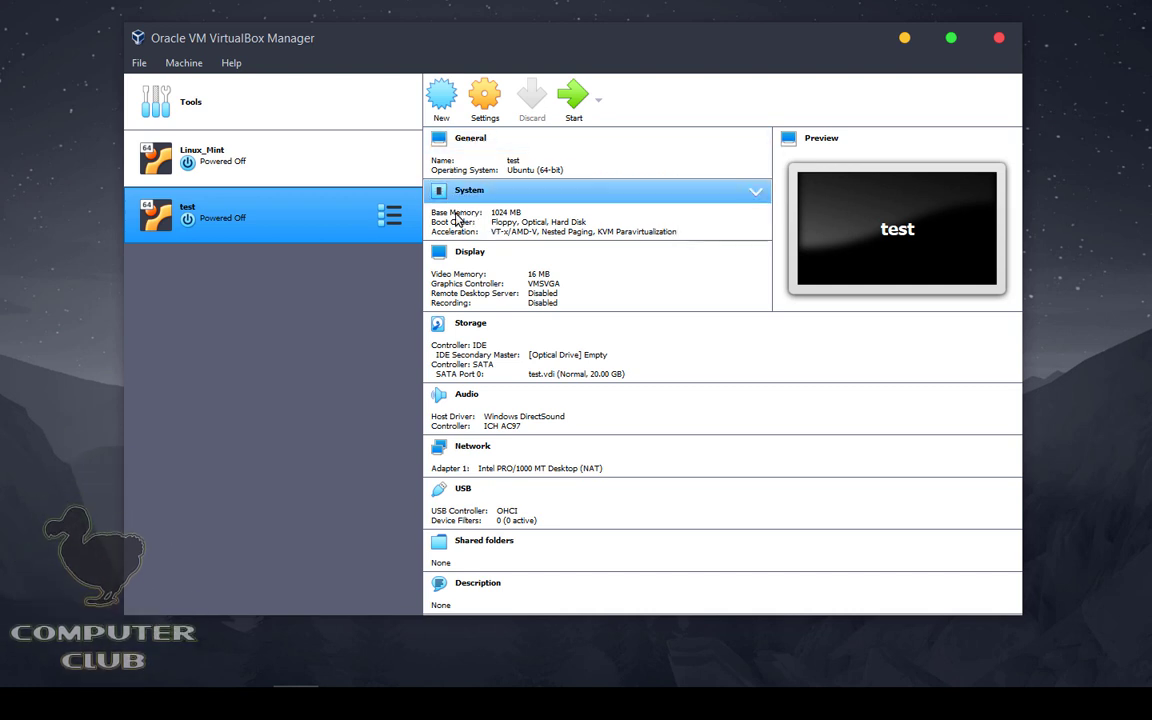
Step: Check the Linux_Mint VM's details, then open the settings of the test VM
left_click(247, 180)
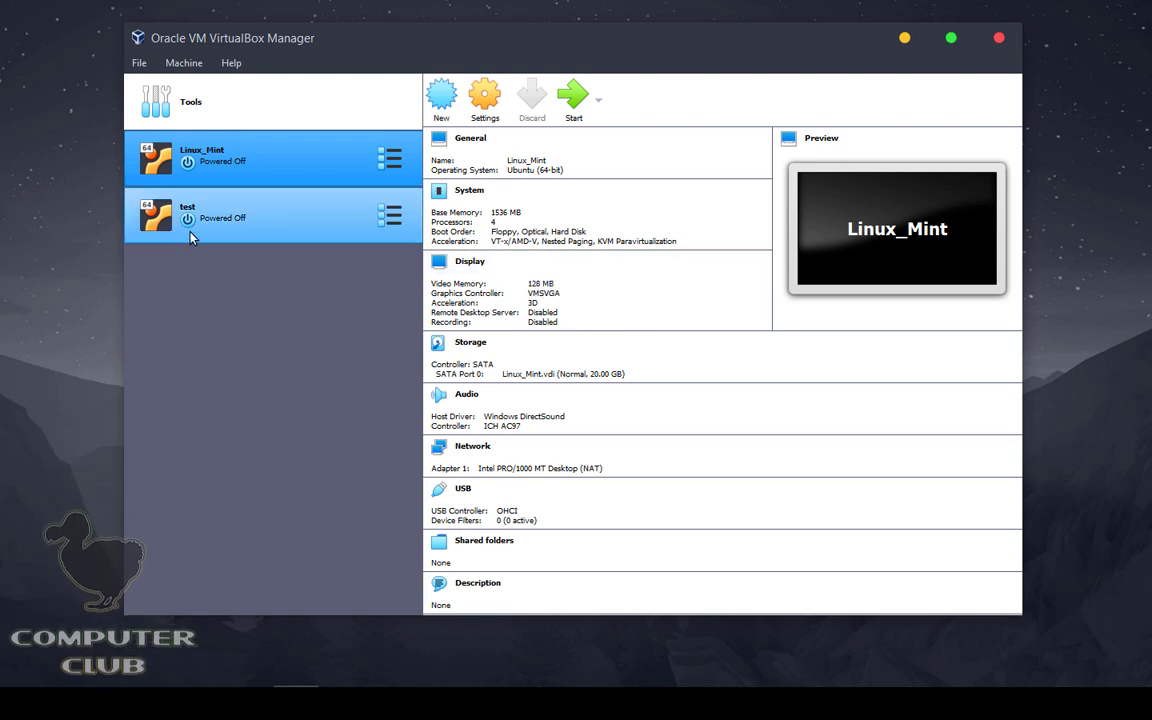
left_click(186, 205)
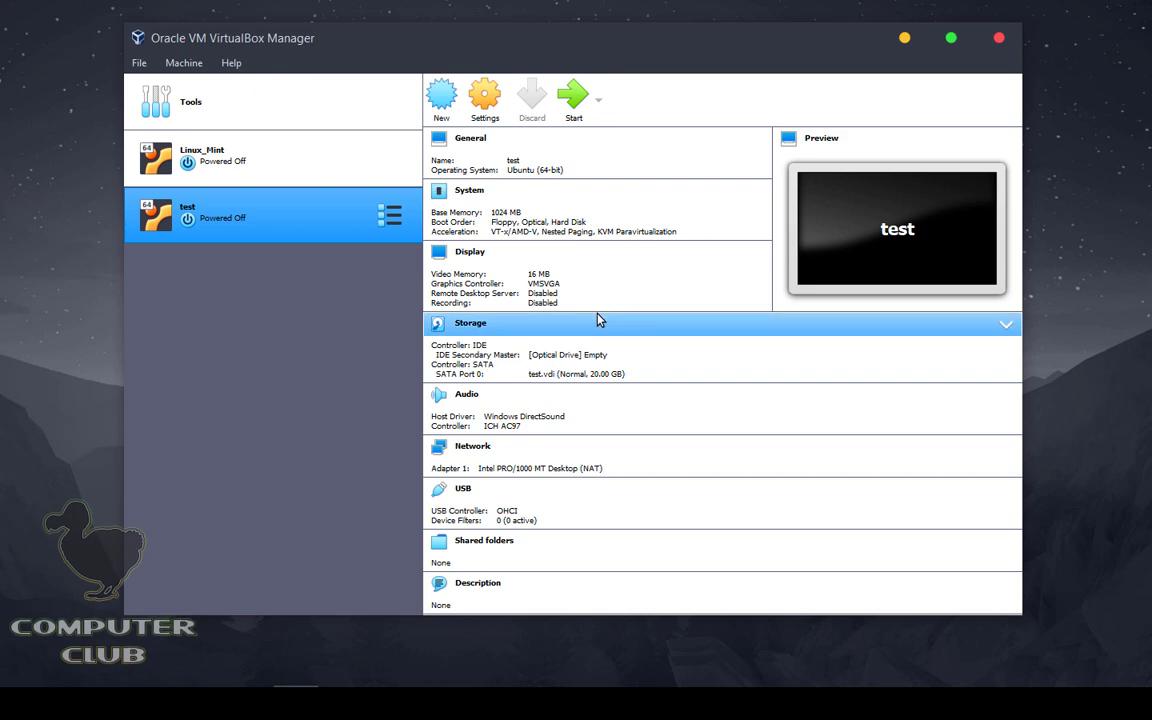
left_click(486, 100)
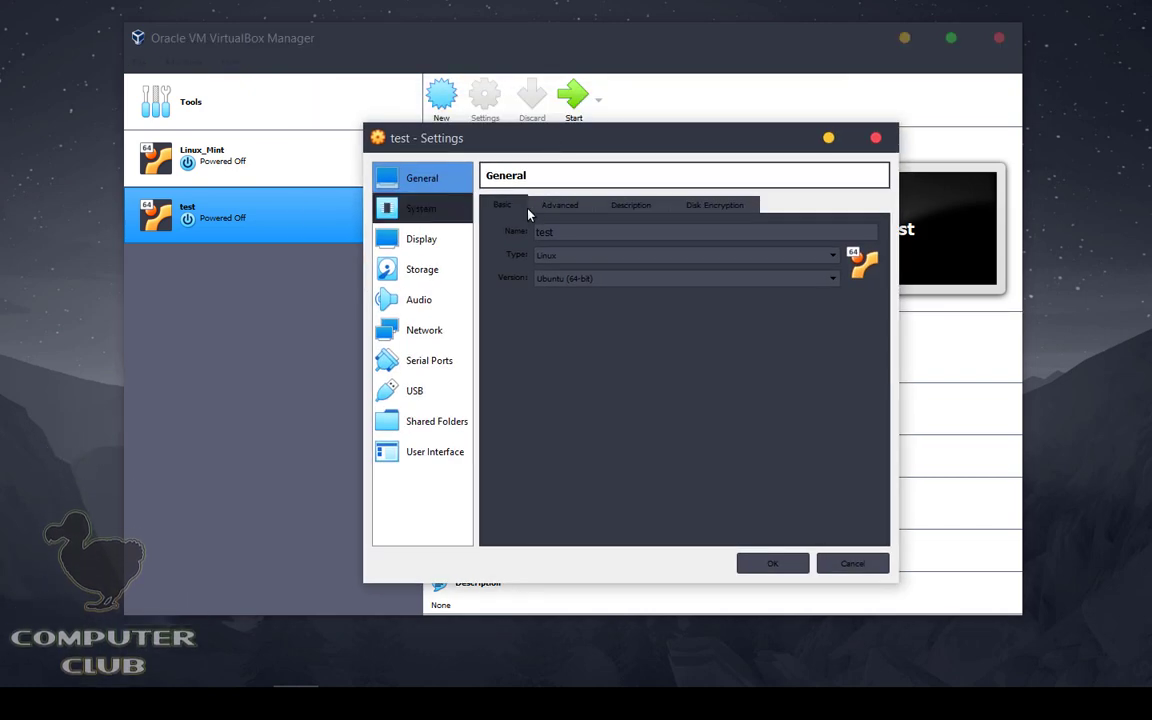
Step: Give the test VM 3 processors and 90 MB of video memory, then view its Storage settings
left_click(421, 208)
left_click(588, 208)
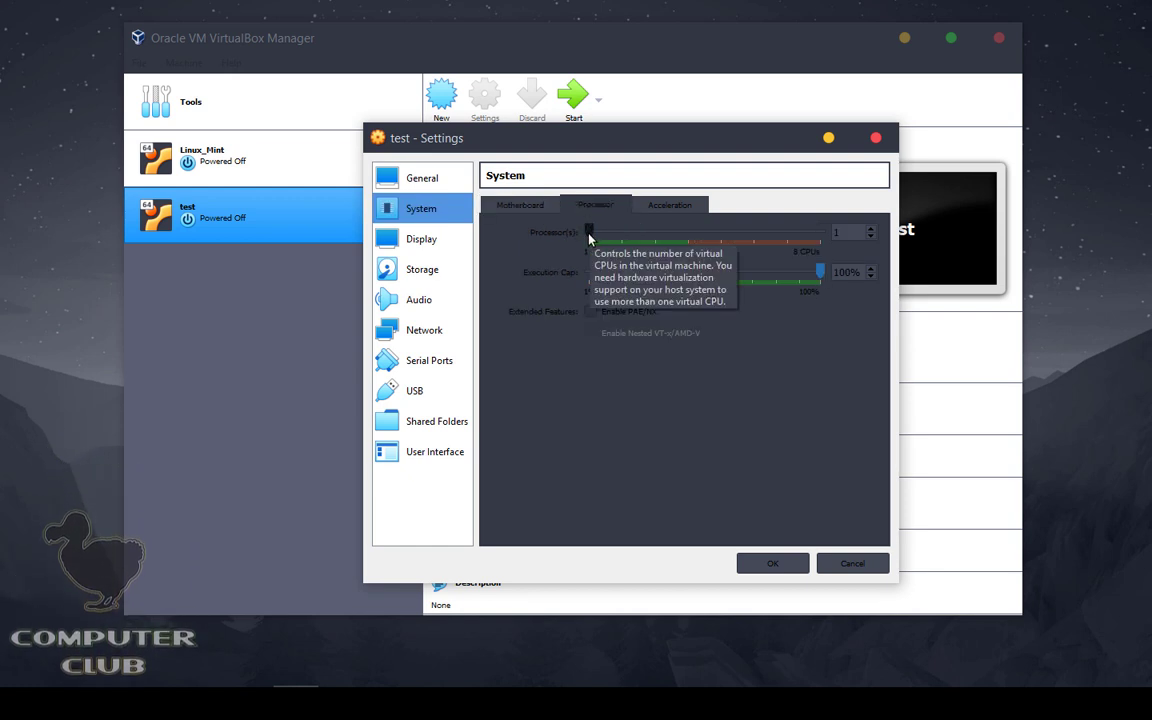
left_click_drag(618, 234, 654, 228)
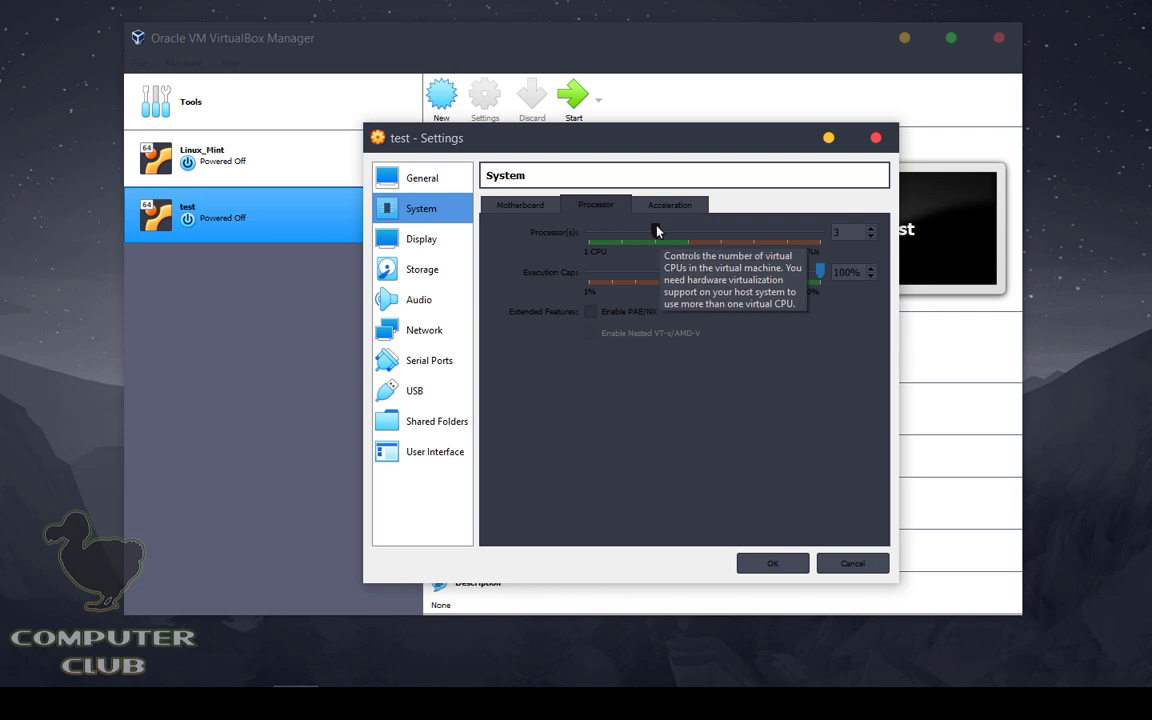
left_click(430, 241)
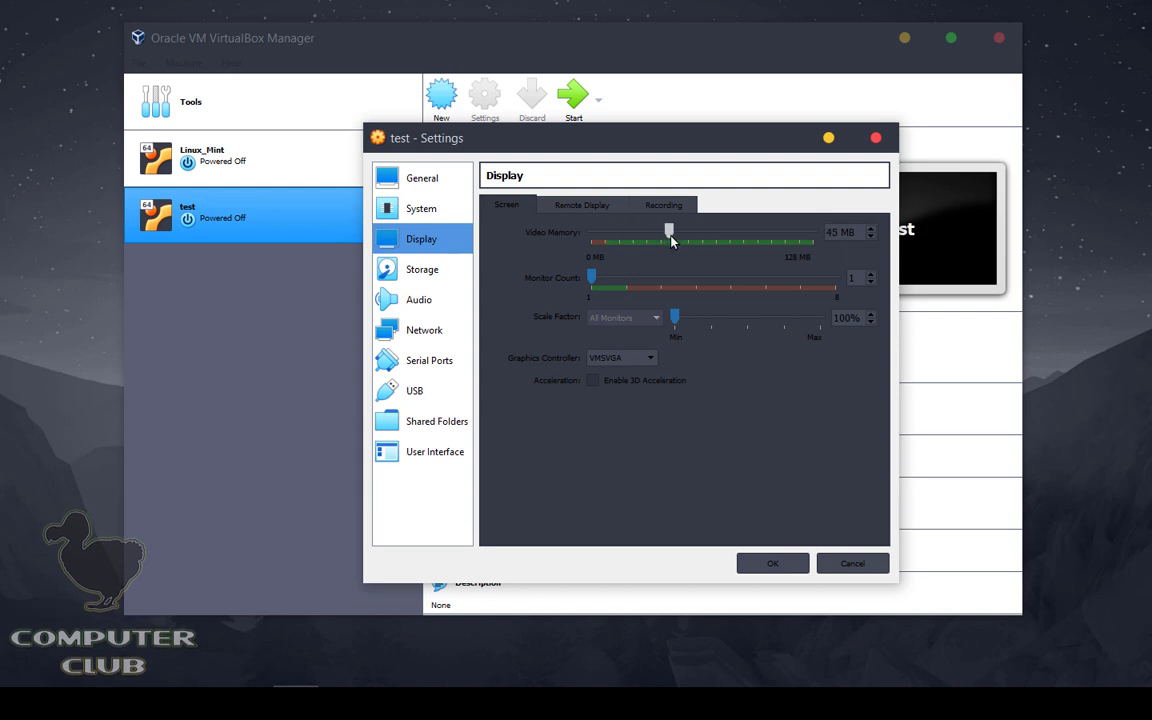
left_click_drag(736, 256, 751, 228)
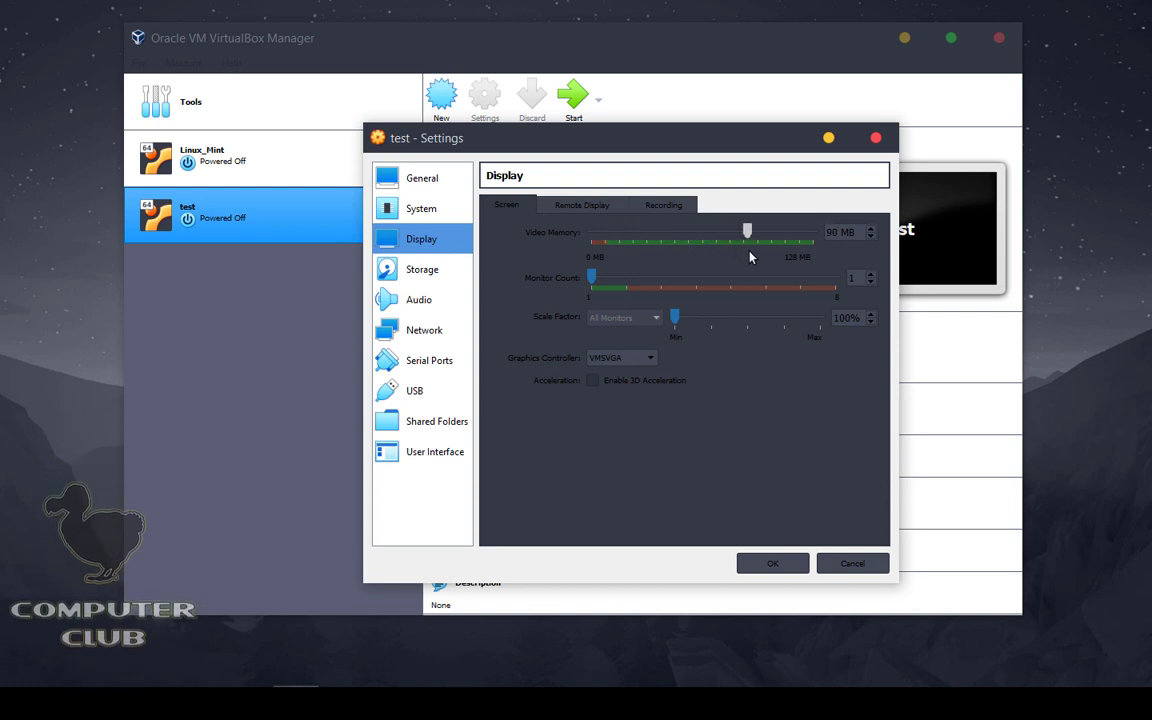
left_click(443, 271)
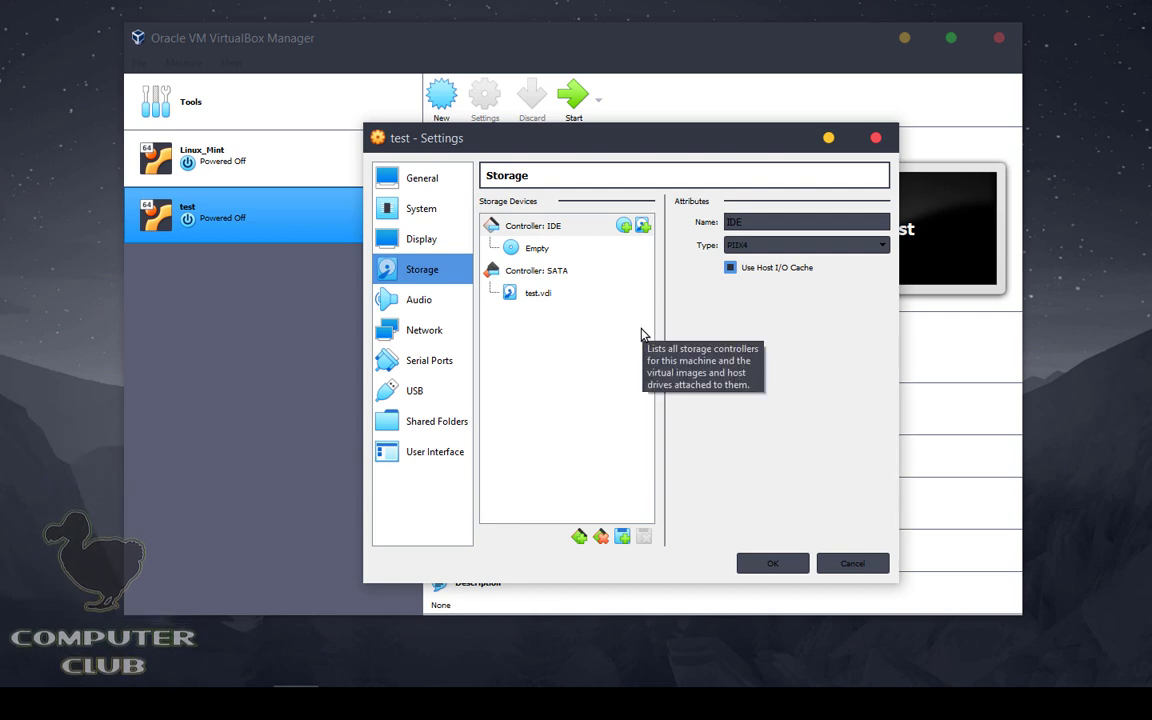
key("super+e")
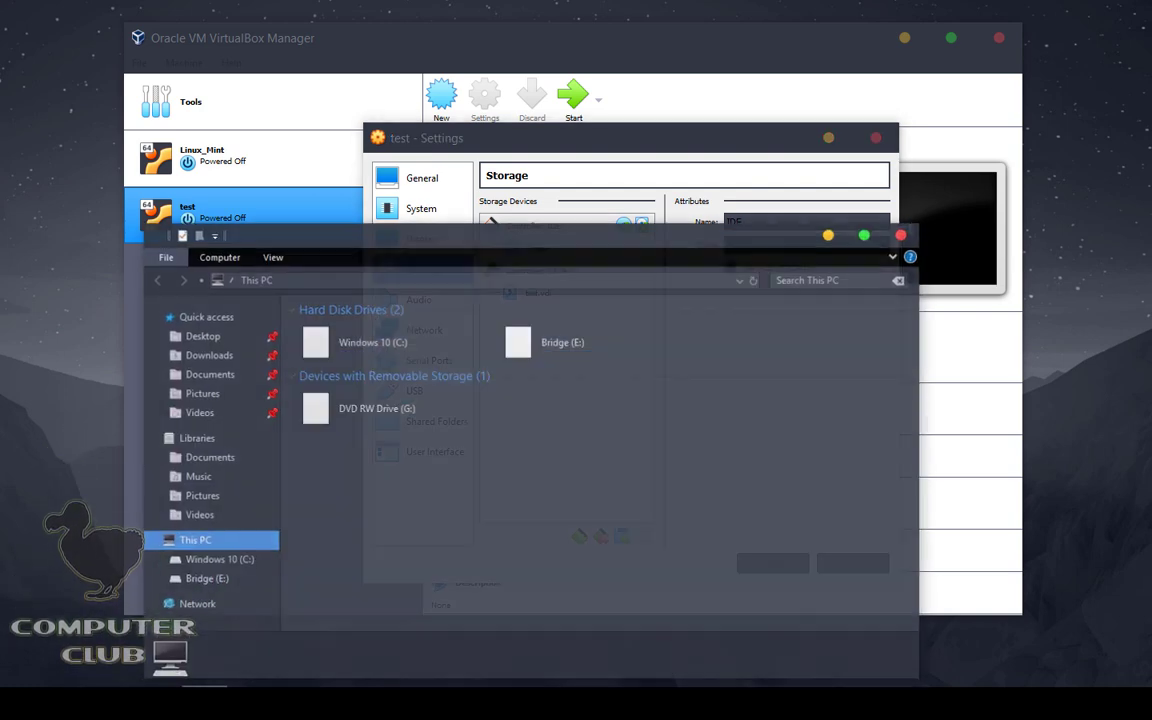
left_click(214, 355)
scroll(675, 458, "down", 5)
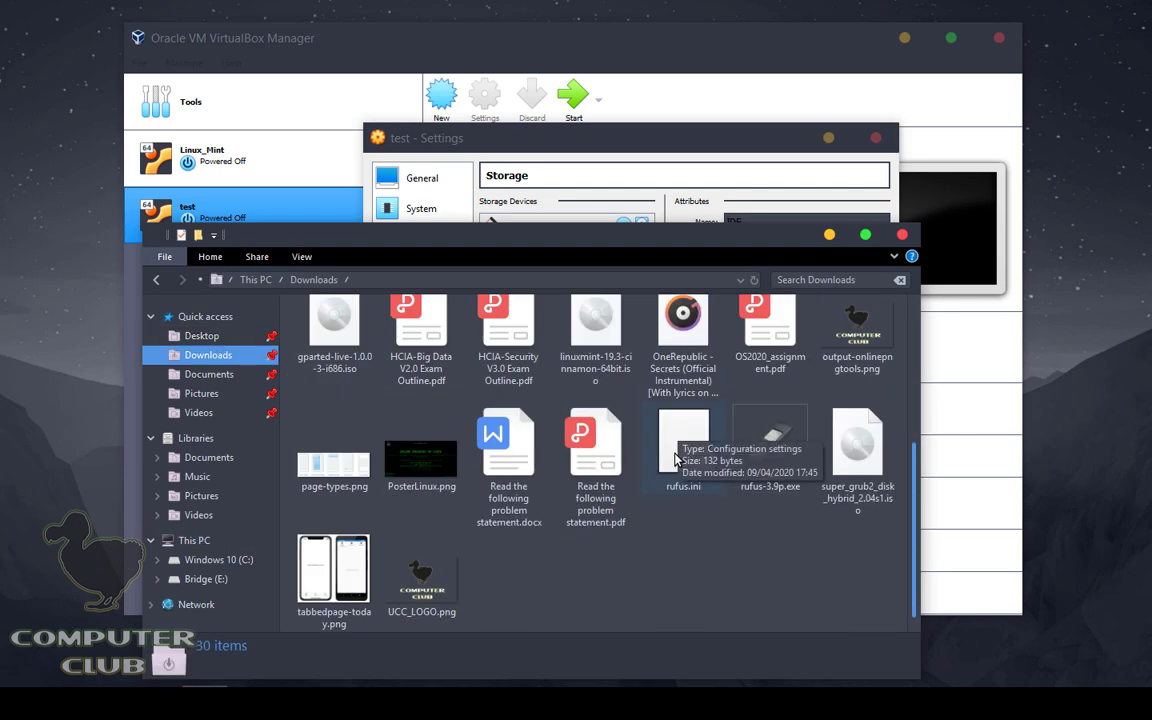
left_click(596, 335)
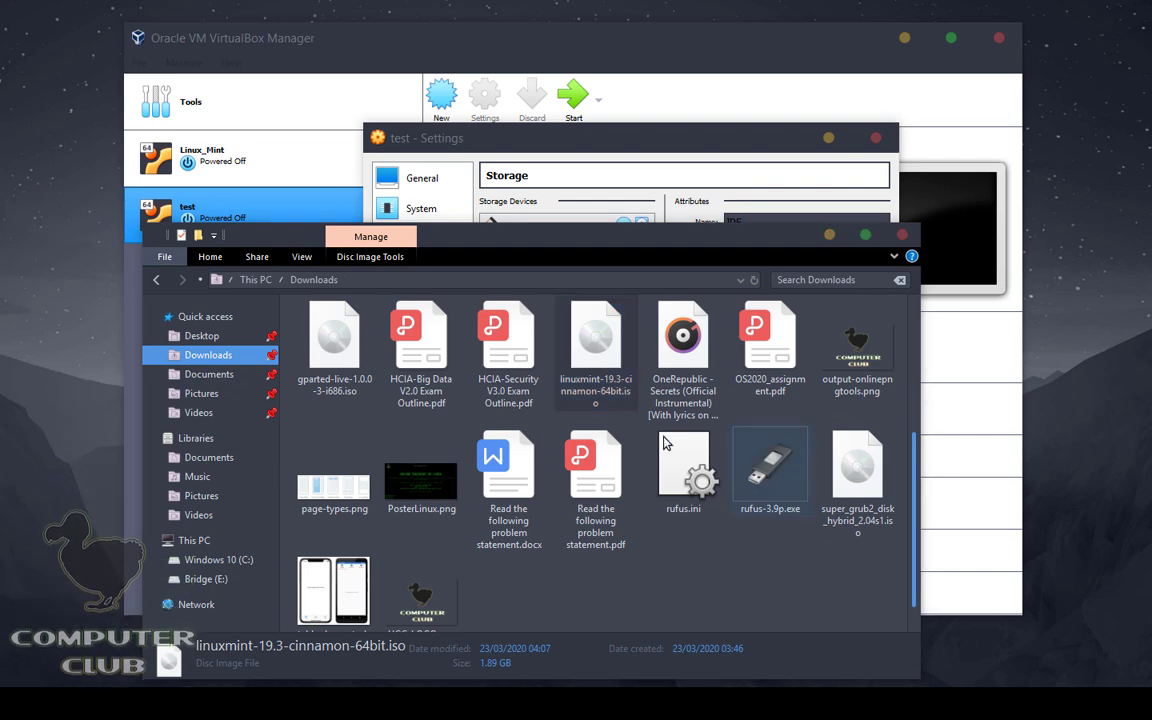
left_click(705, 578)
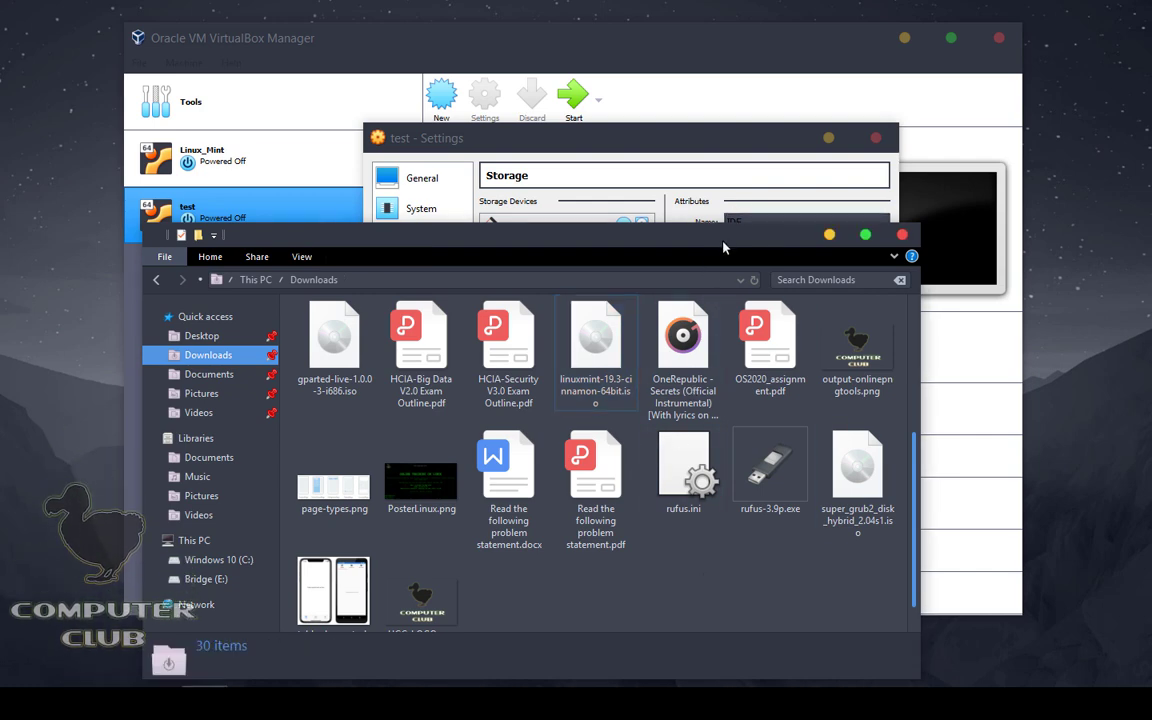
left_click_drag(726, 247, 720, 171)
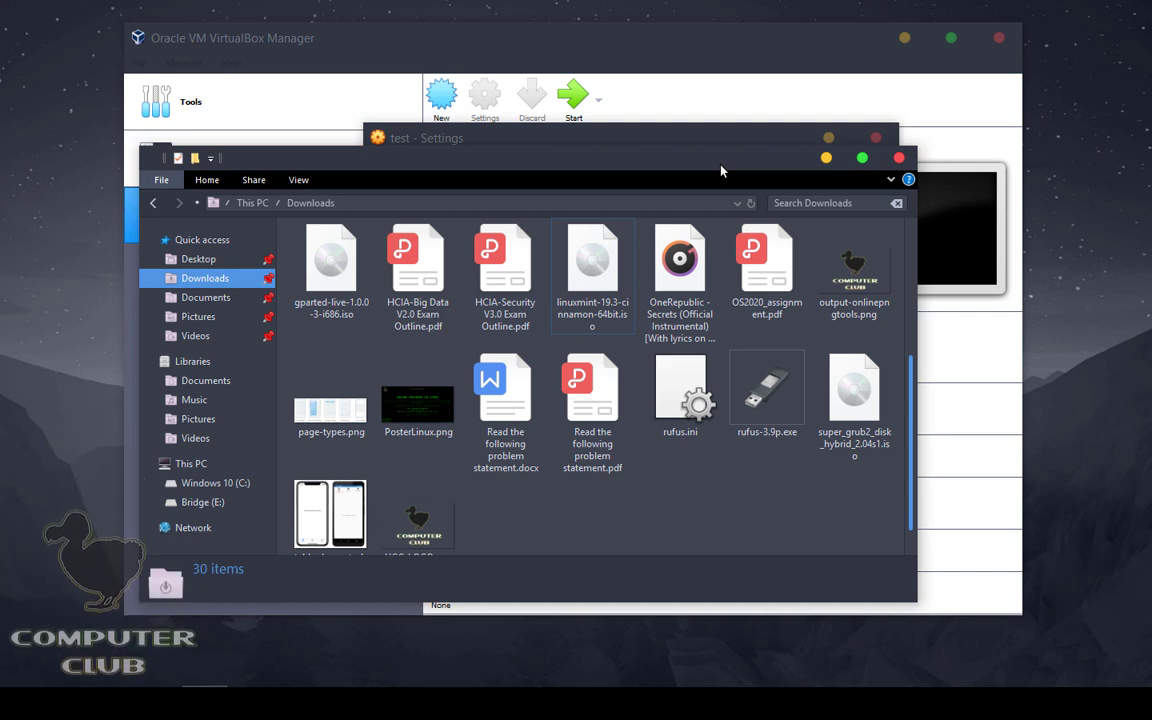
left_click(900, 159)
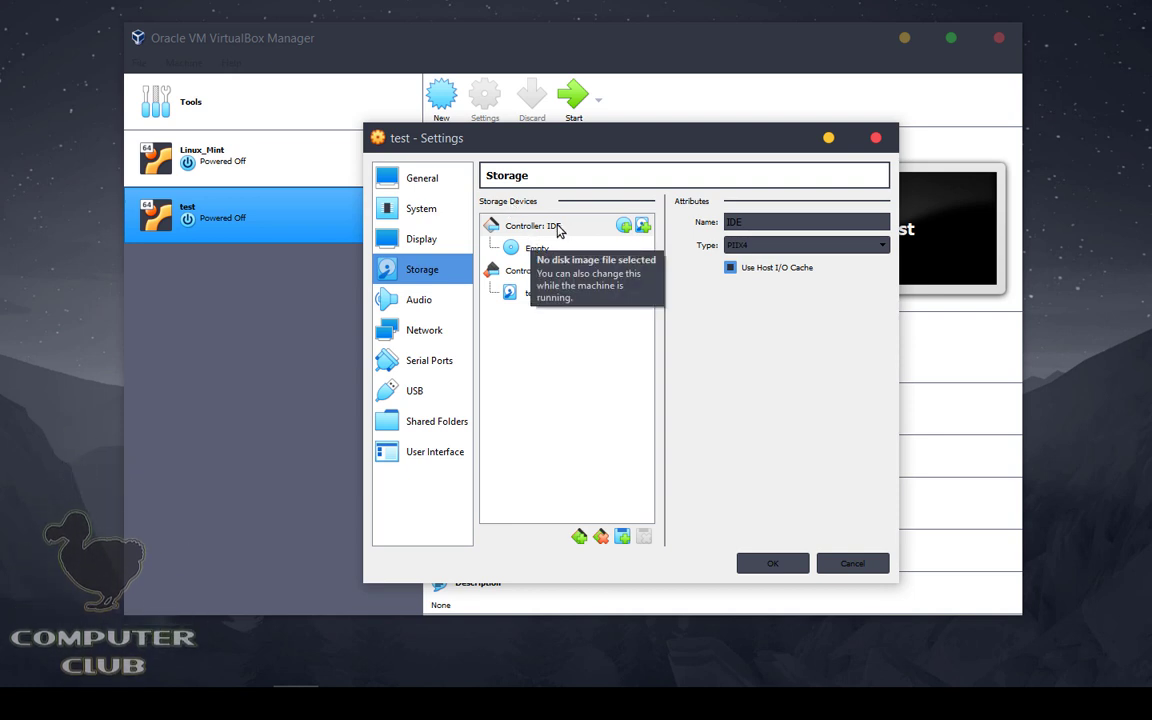
Step: Attach the 1.90 GB linuxmint-19.3-cinnamon-64bit.iso from Downloads to the test VM's empty IDE optical drive
left_click(535, 249)
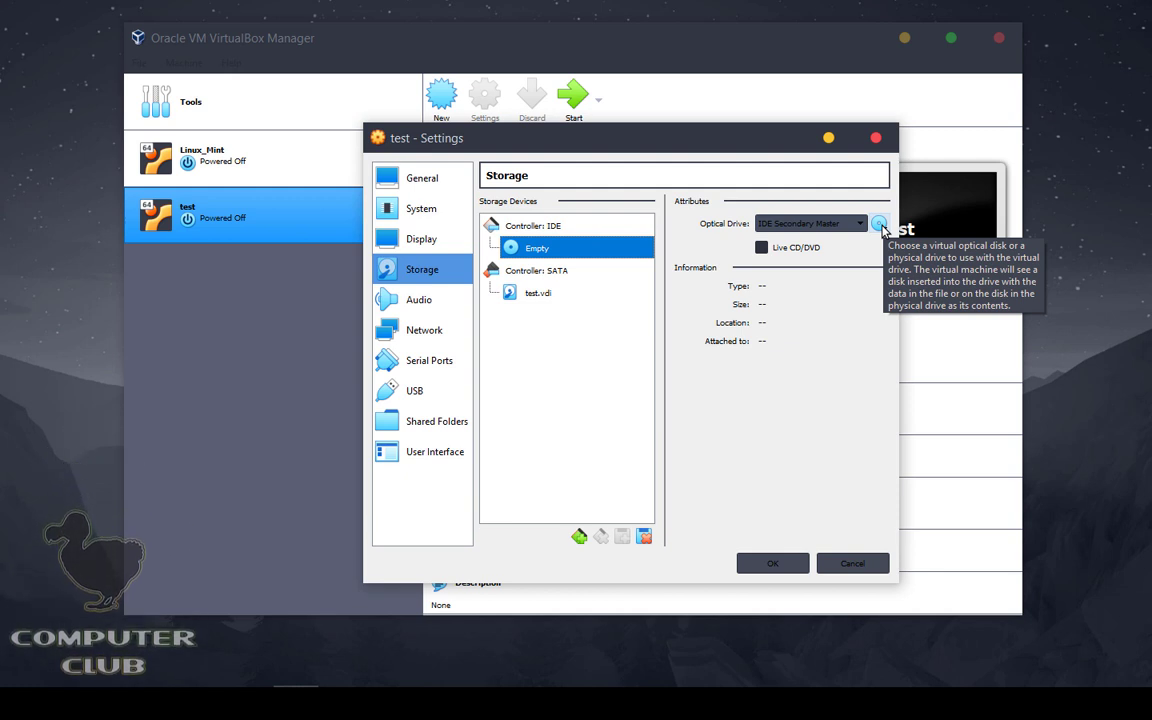
left_click(881, 226)
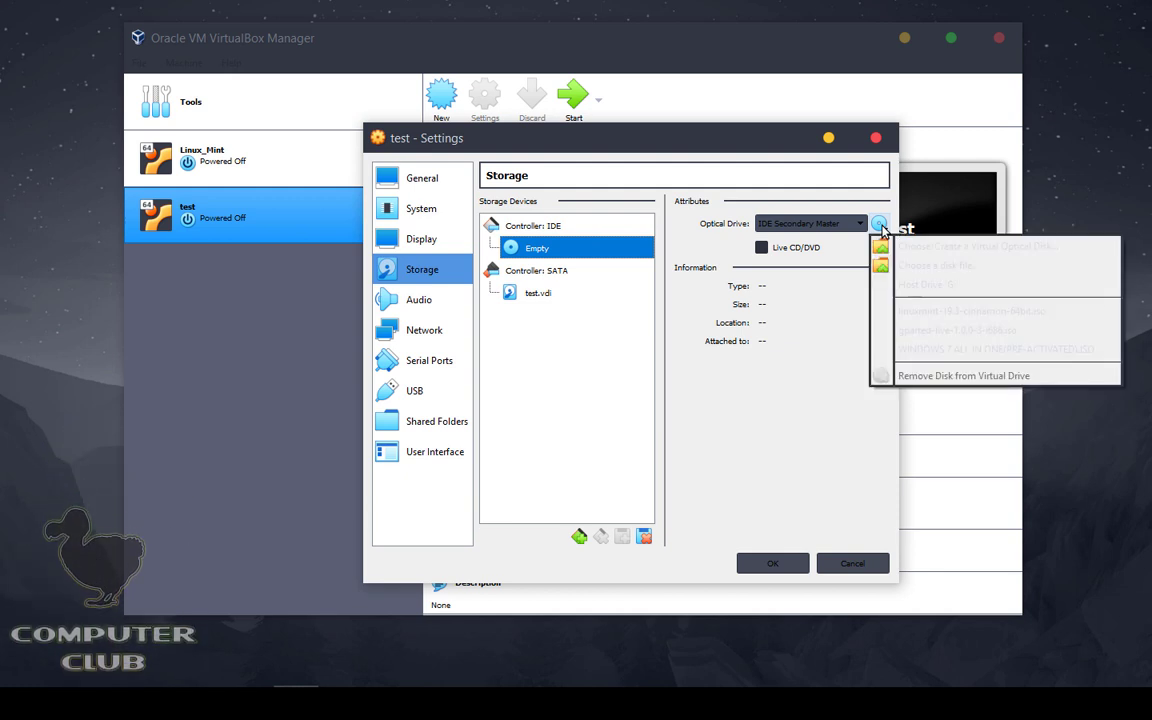
left_click(930, 247)
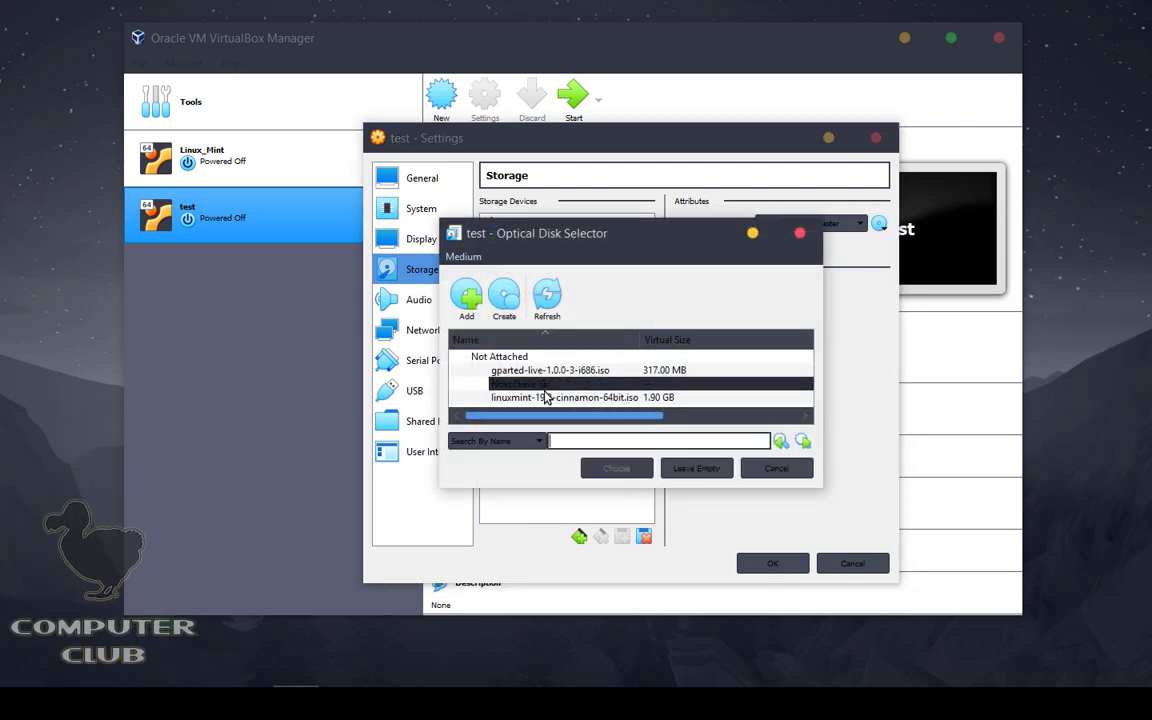
left_click(485, 357)
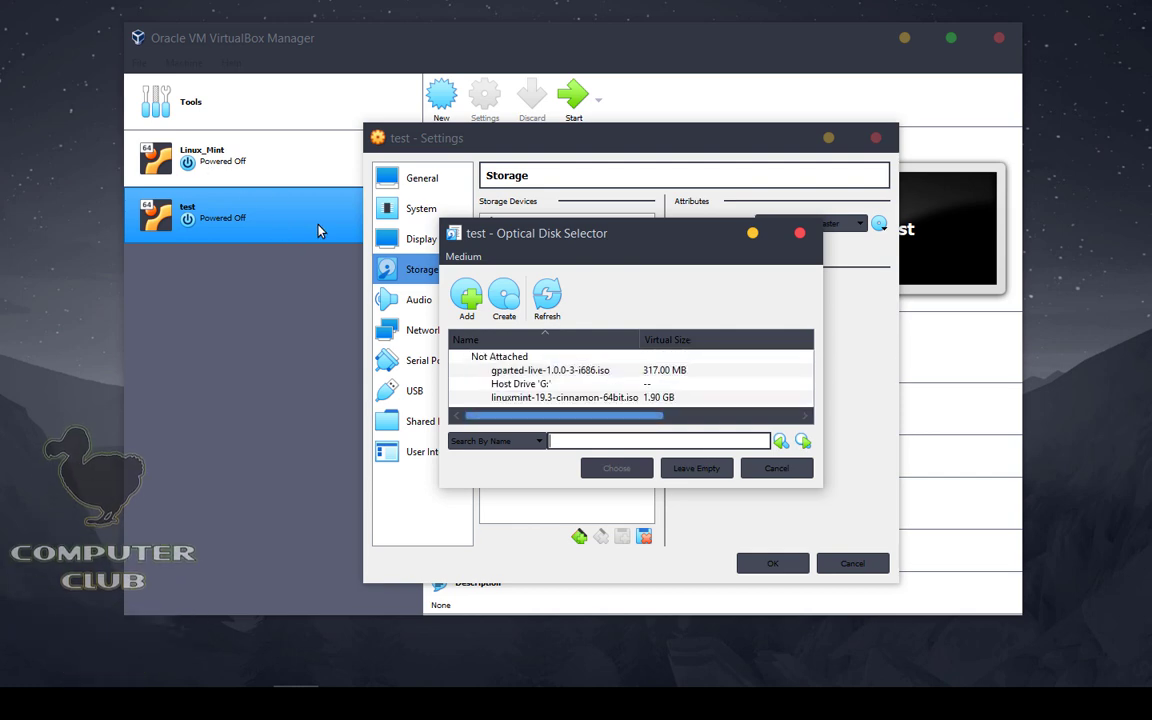
left_click(470, 300)
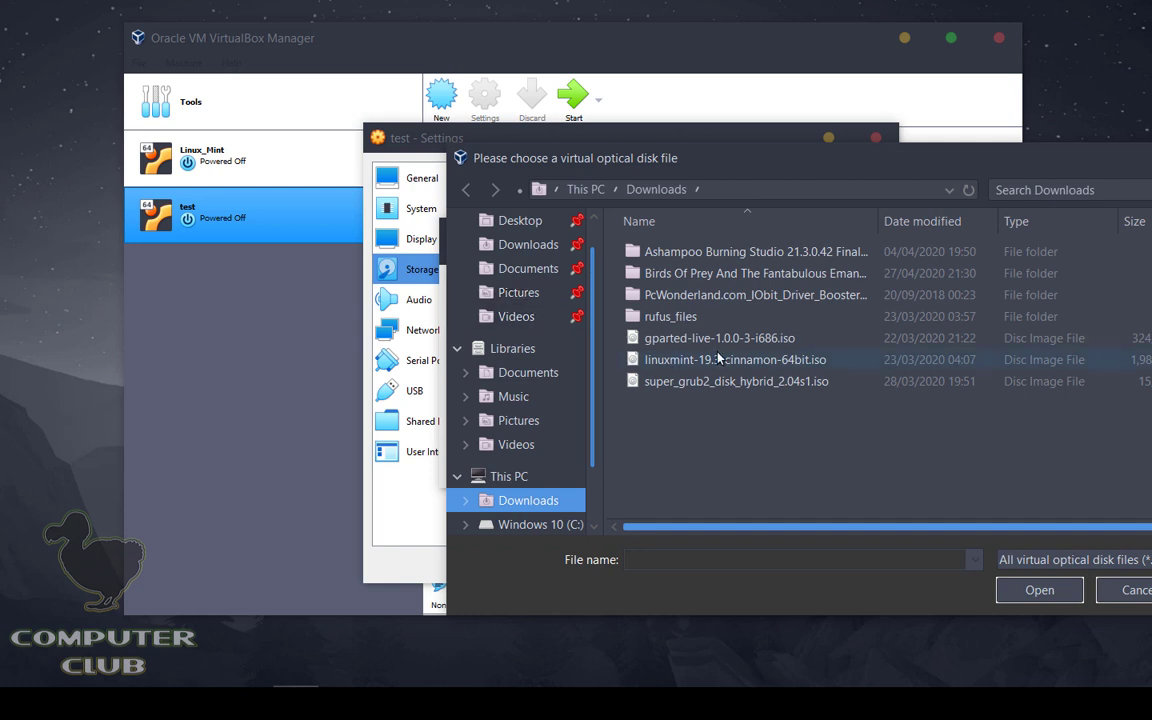
left_click_drag(784, 130, 607, 119)
left_click(478, 316)
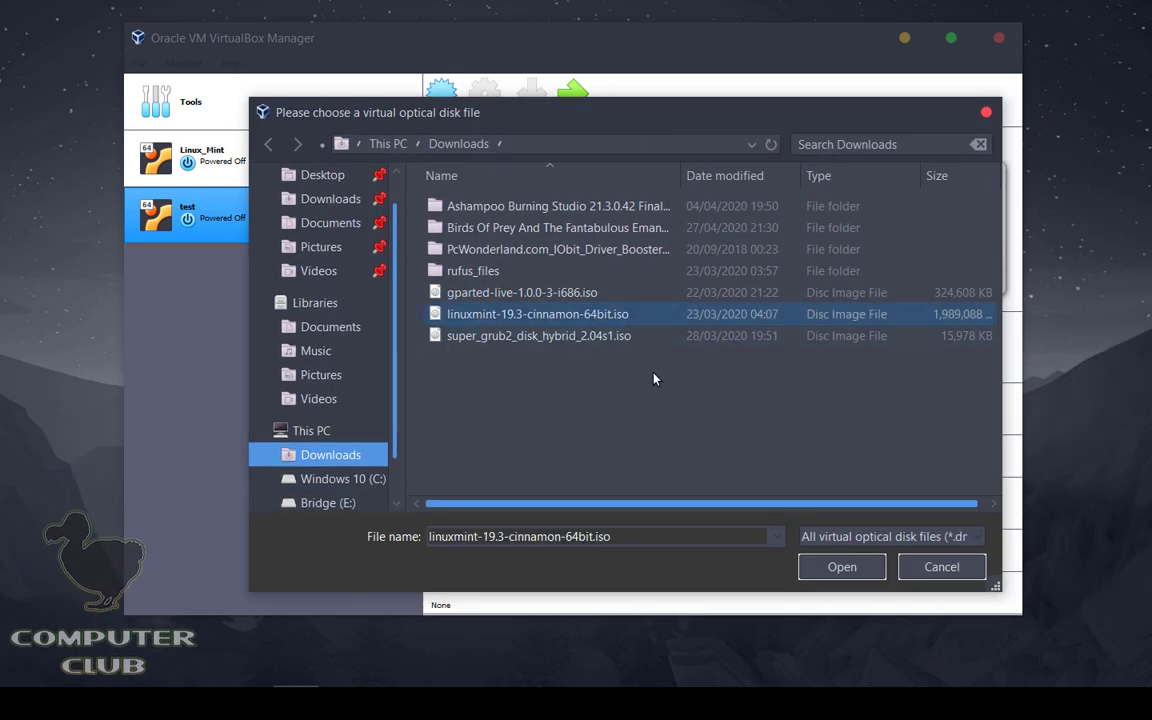
left_click(842, 566)
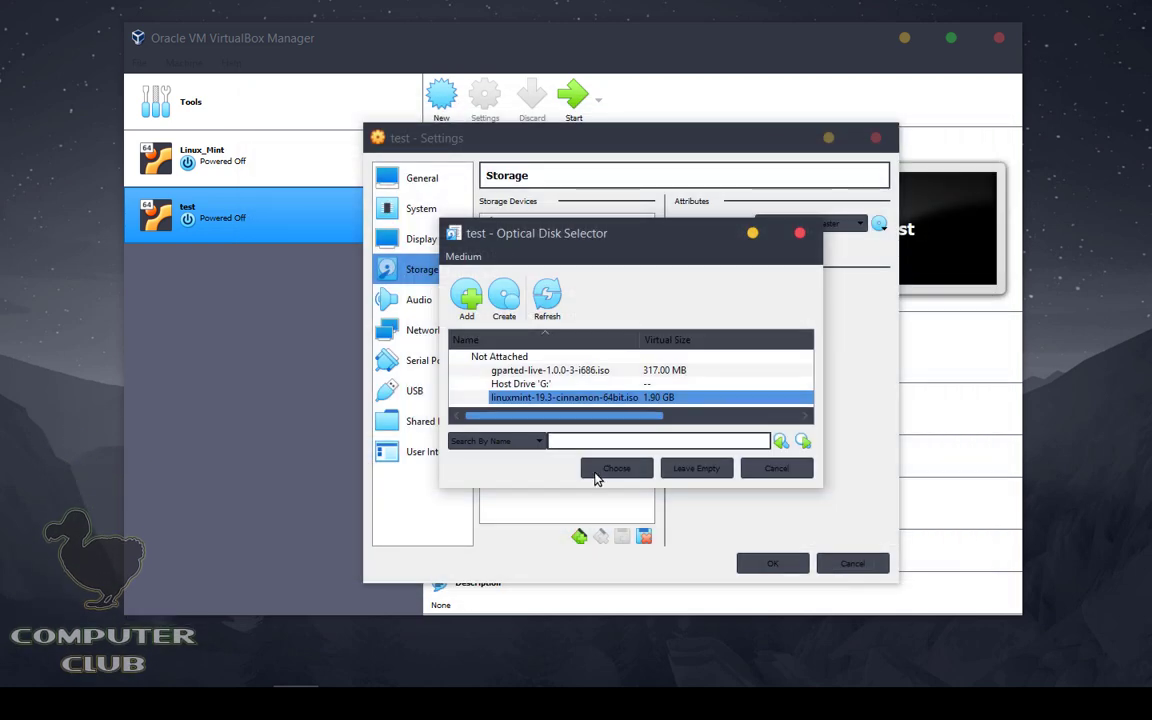
left_click(620, 469)
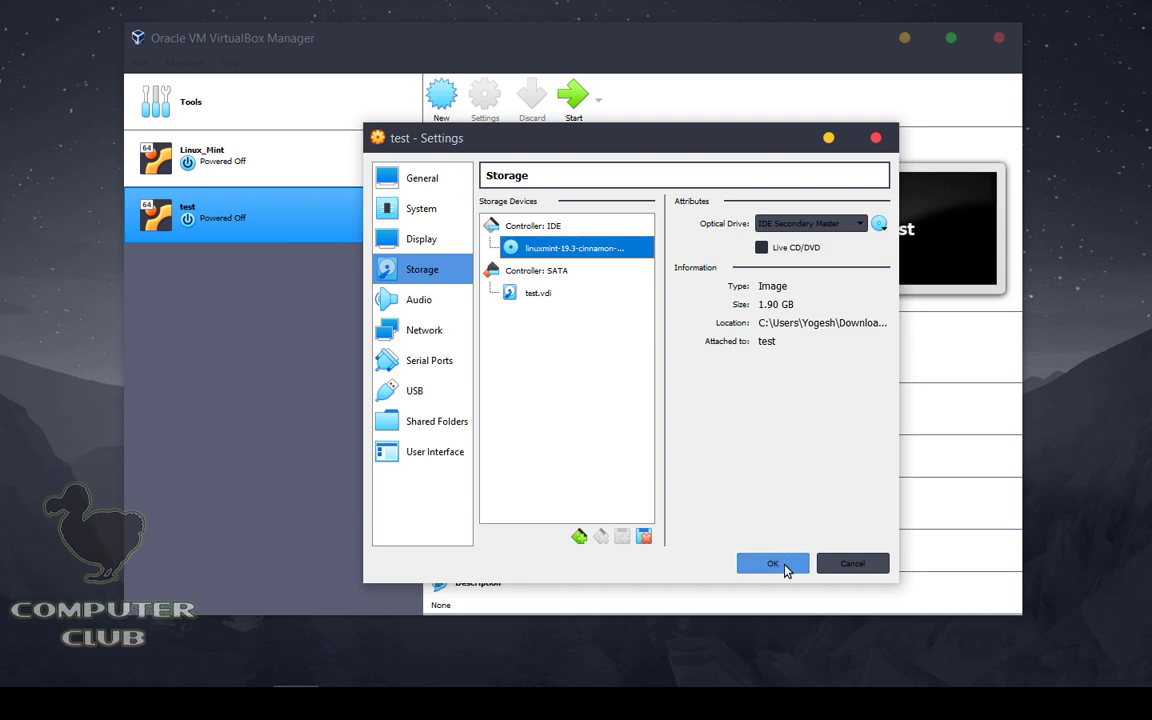
Step: Save the test VM's settings and start the test machine
left_click(786, 567)
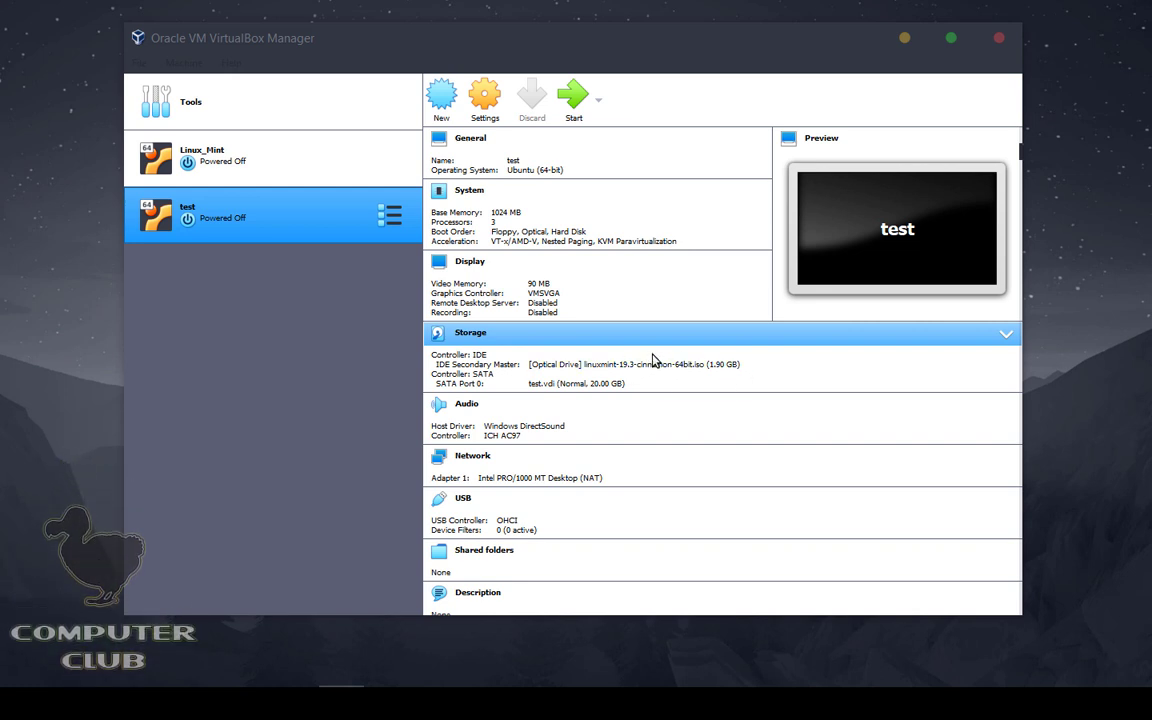
left_click(647, 66)
left_click(572, 97)
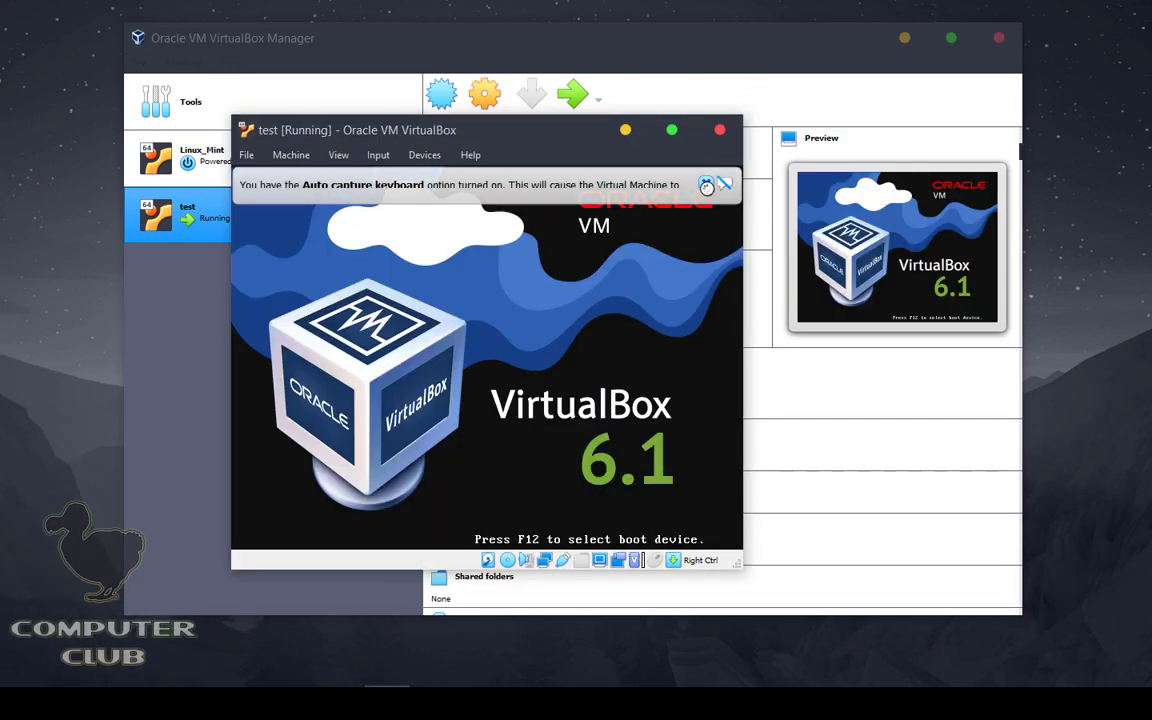
Step: Dismiss the keyboard capture notice, minimize the manager, and maximize the test VM window
left_click(706, 185)
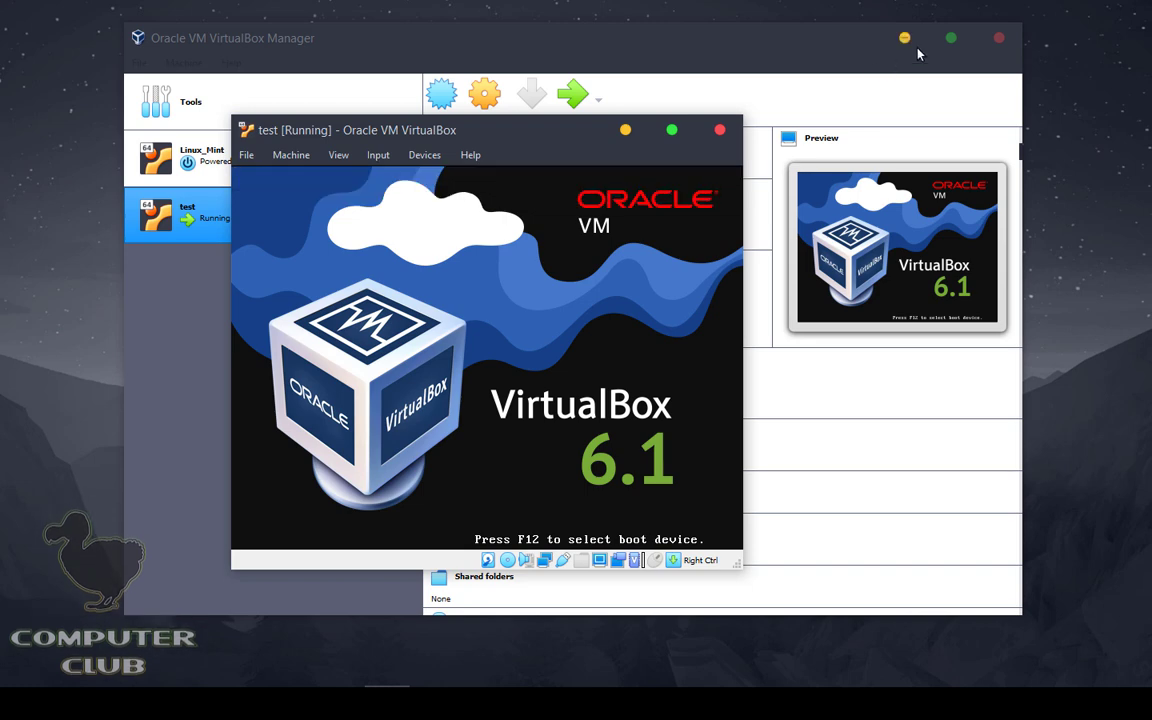
left_click(905, 38)
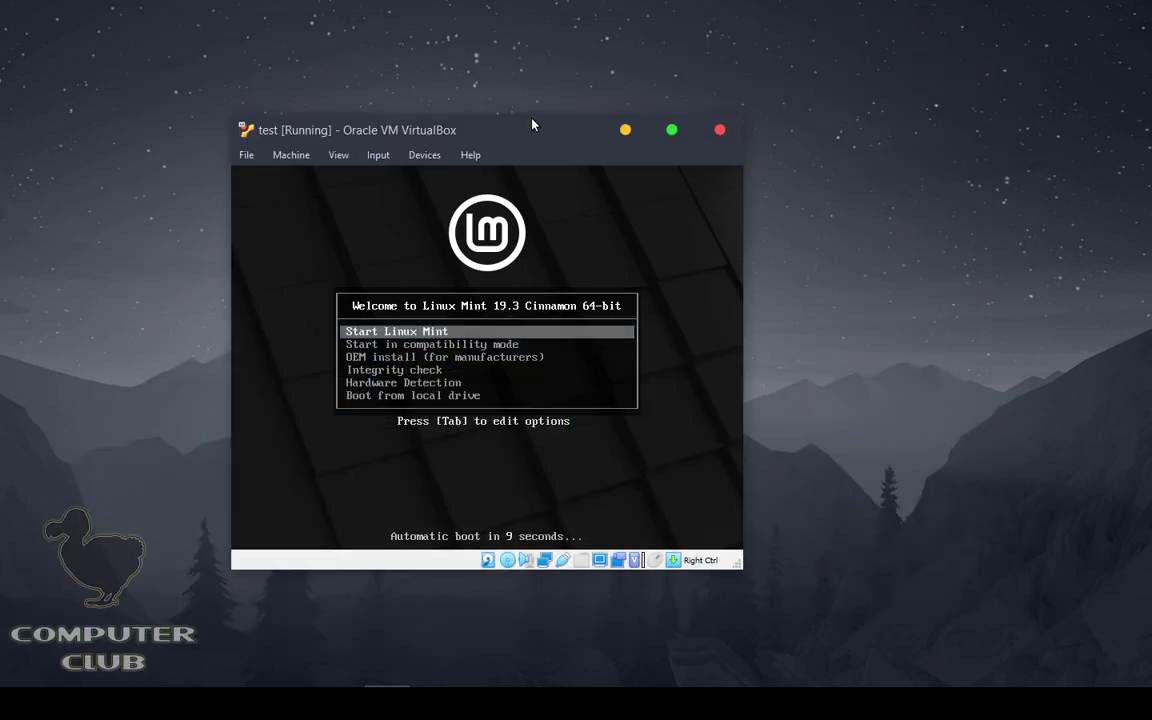
left_click_drag(533, 124, 503, 69)
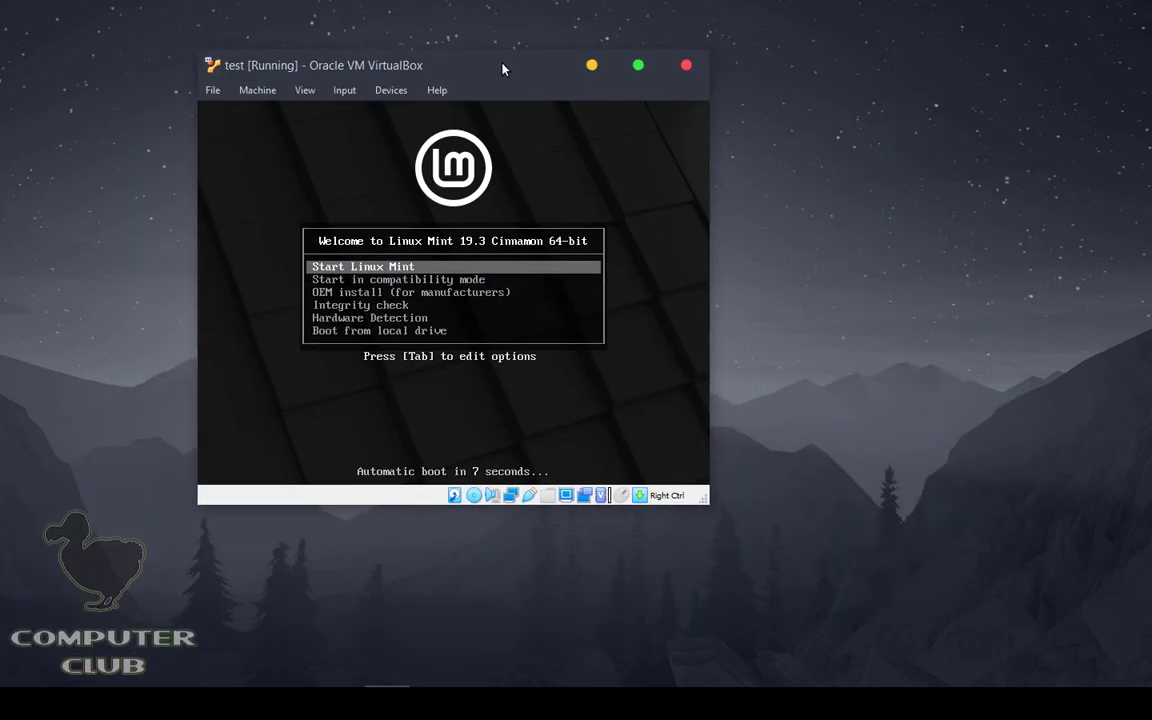
double_click(502, 68)
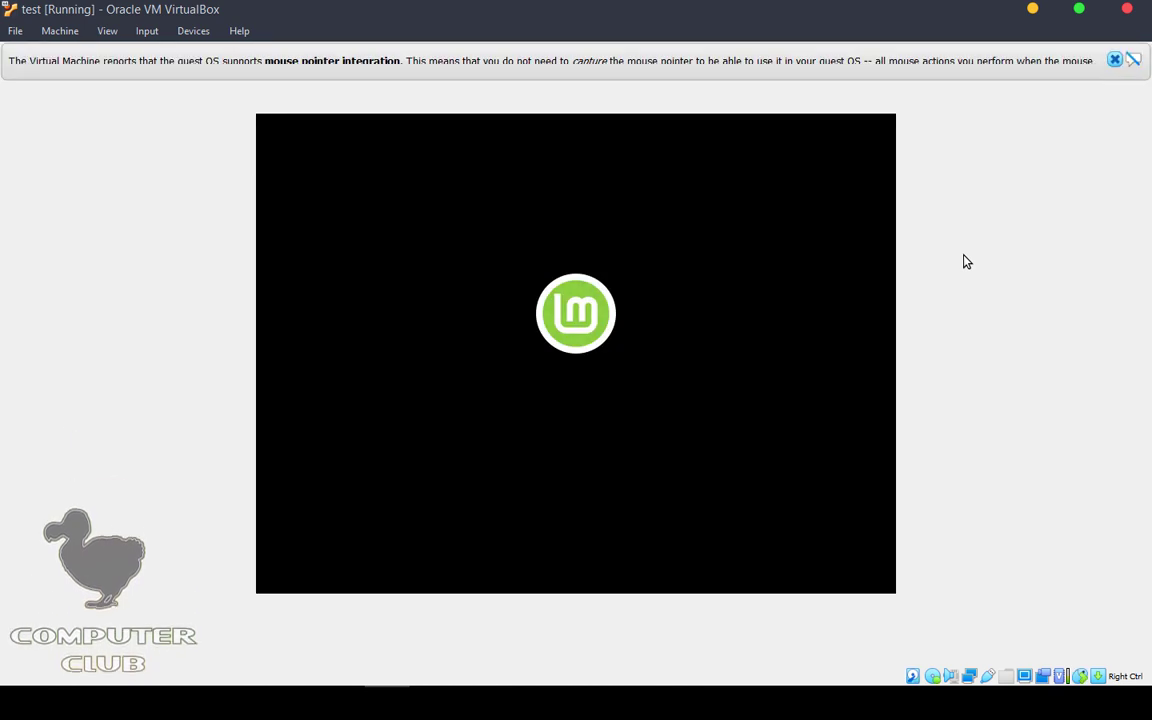
Step: Dismiss the mouse-integration notice and launch a terminal and the file manager from the Mint taskbar
left_click(1113, 61)
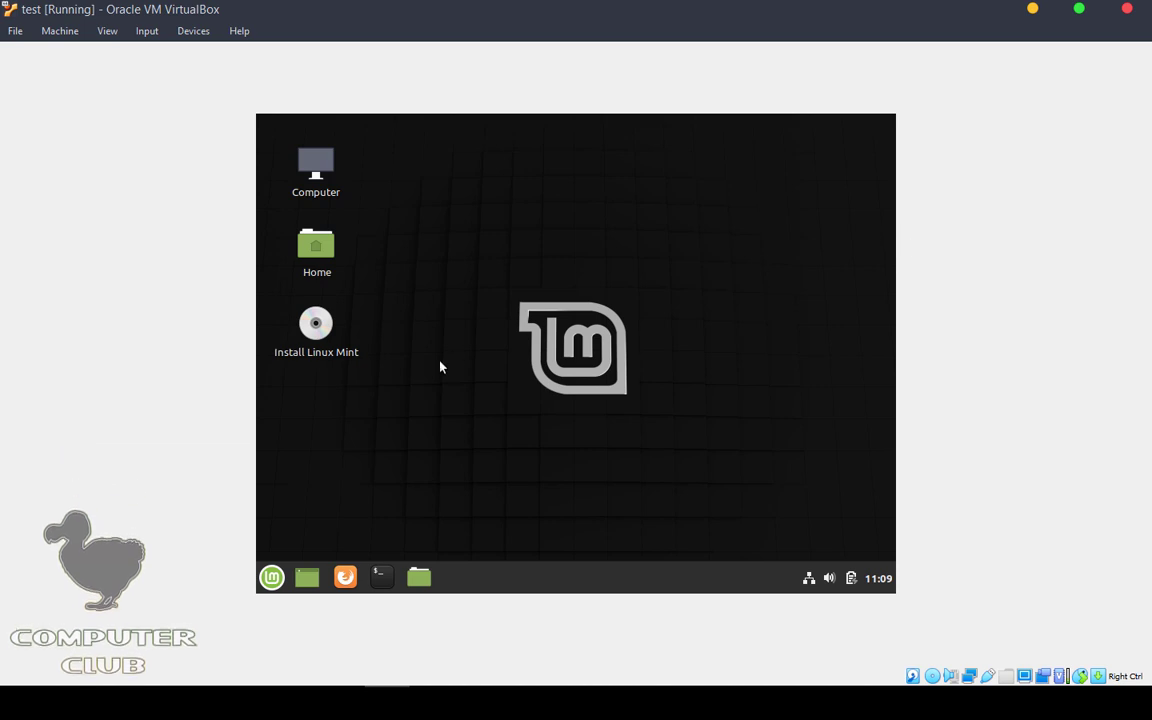
left_click(272, 578)
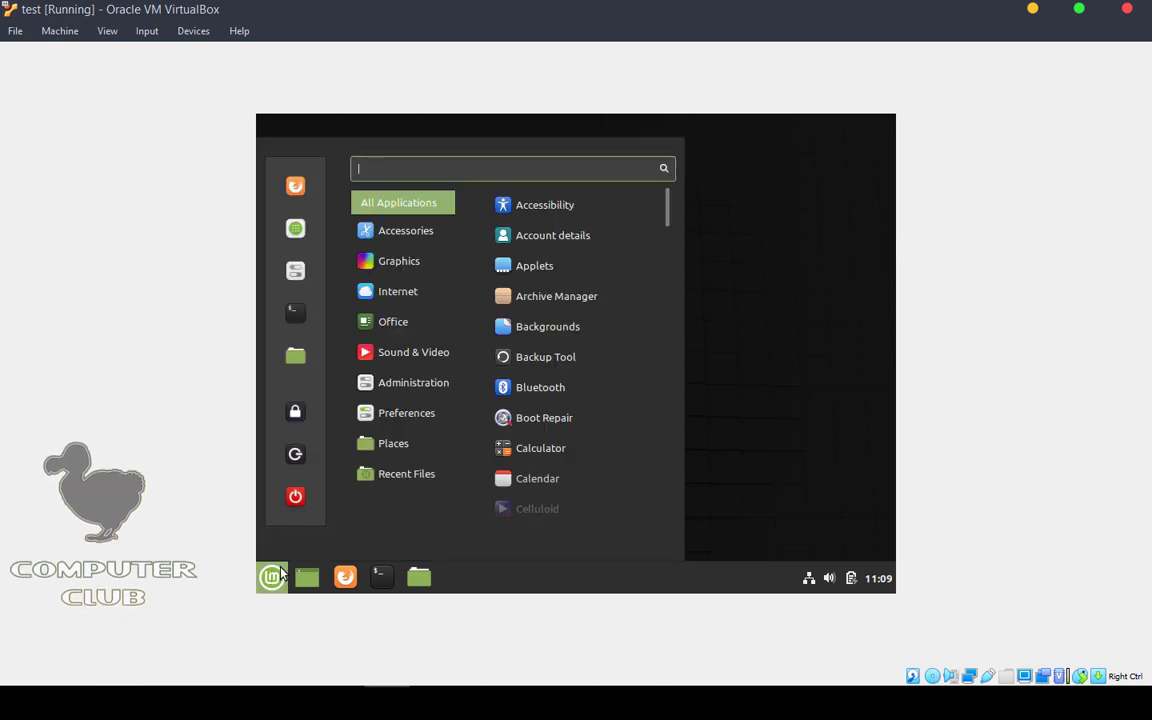
left_click(278, 576)
left_click(272, 577)
left_click(272, 577)
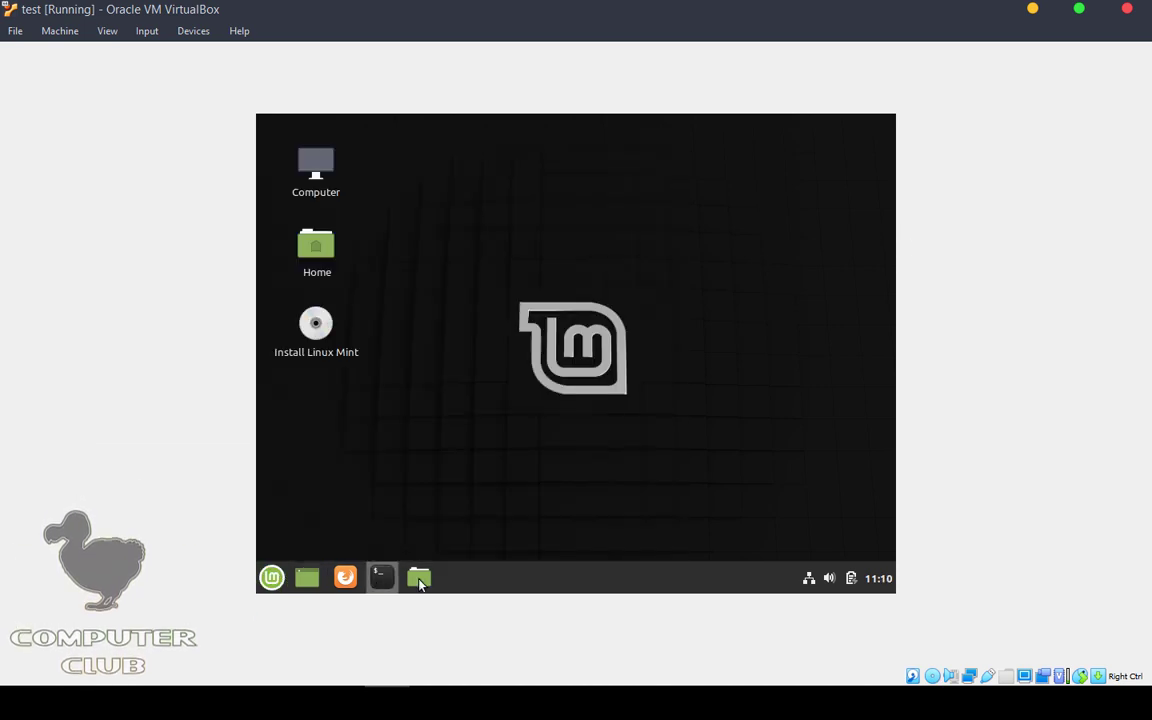
left_click(380, 577)
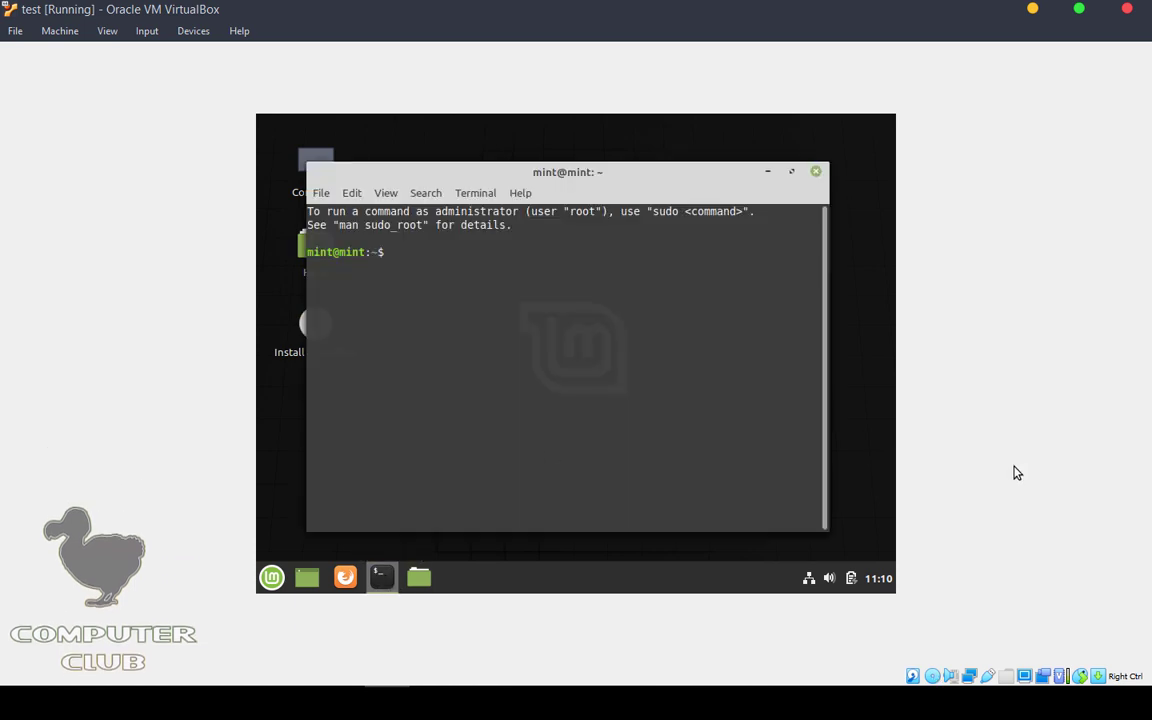
Step: Close the terminal and resize and reposition the Home file manager window
left_click_drag(469, 170, 498, 188)
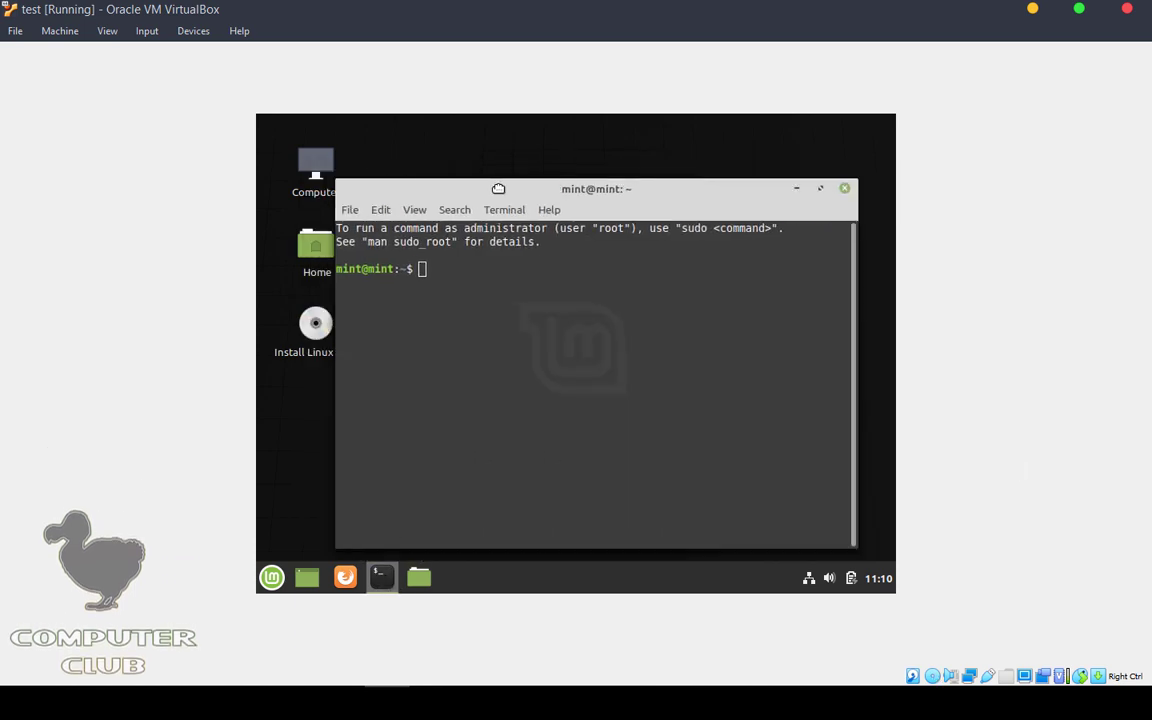
left_click(844, 188)
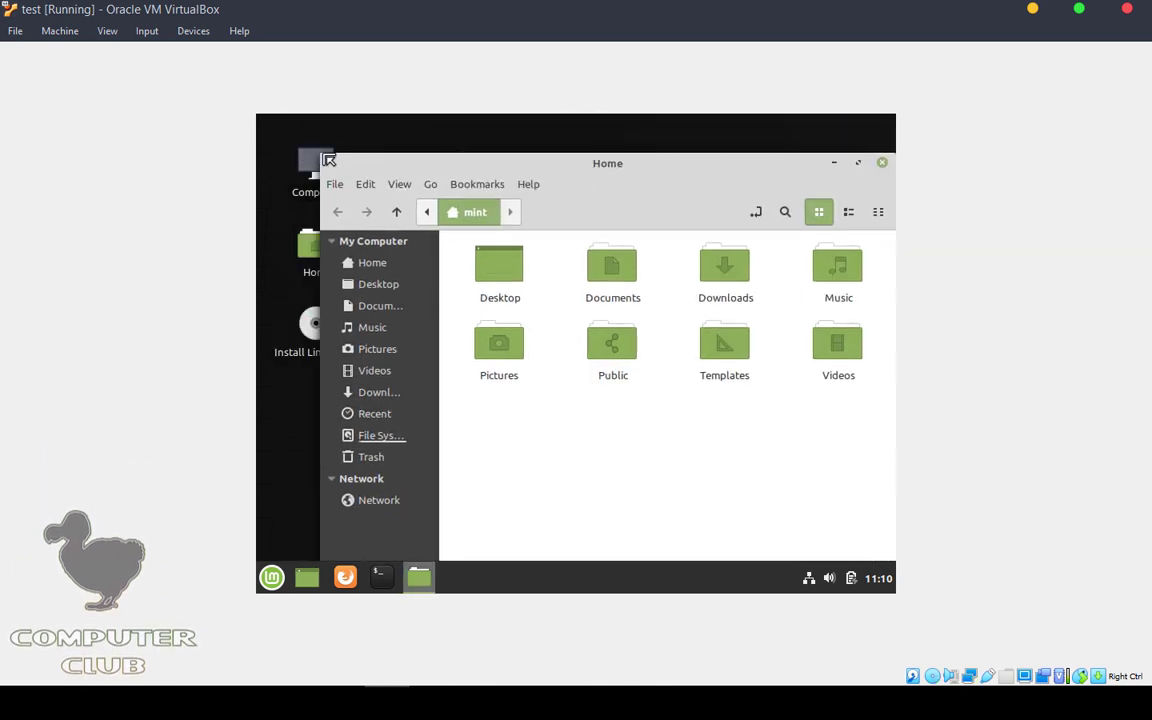
left_click_drag(328, 160, 350, 303)
left_click_drag(589, 310, 536, 228)
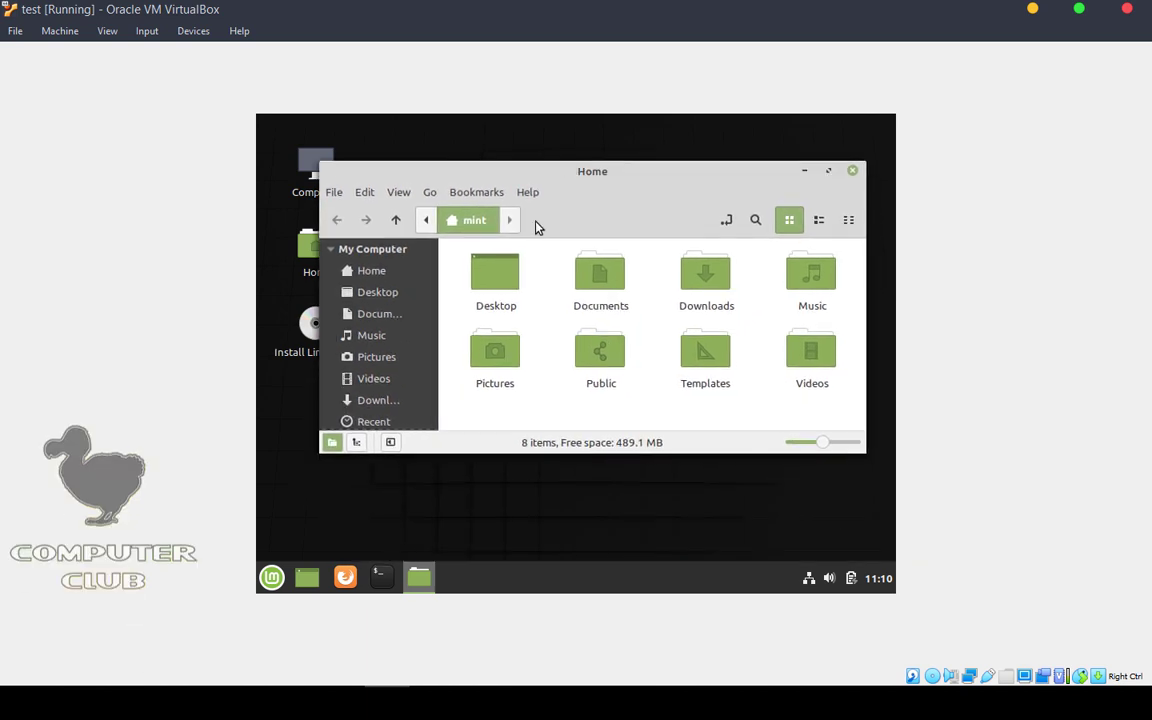
left_click_drag(509, 455, 481, 520)
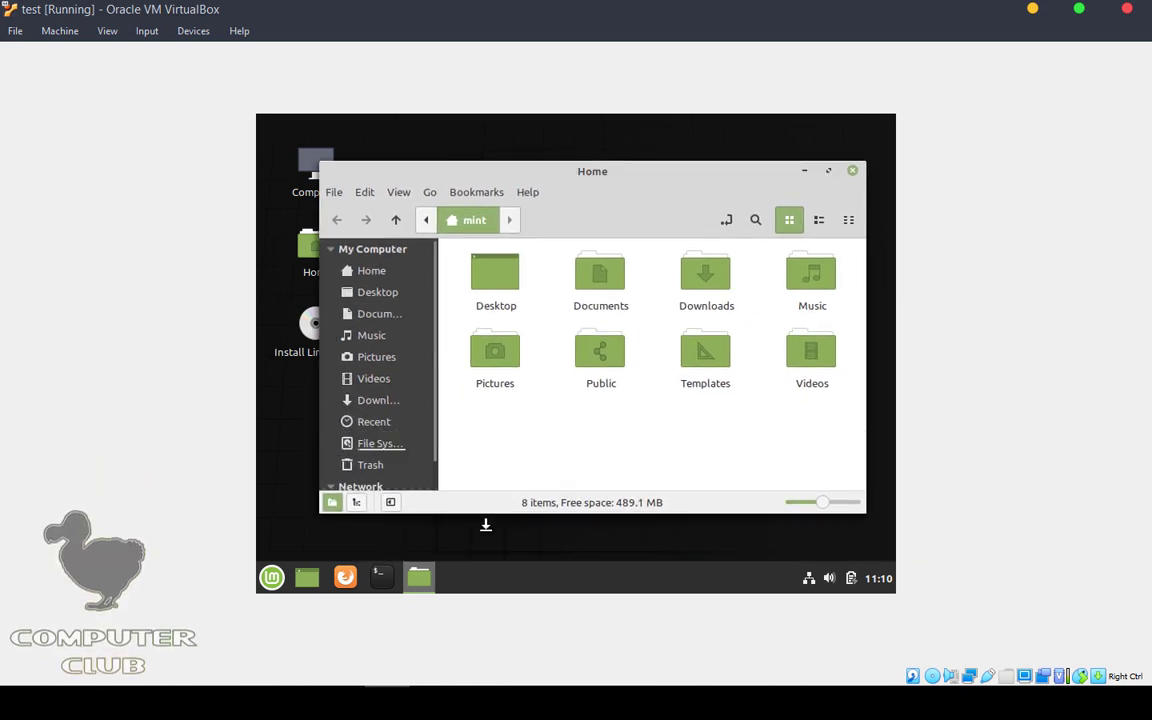
Step: Browse File System, Music, Documents and Desktop, then close the file manager
left_click(380, 443)
scroll(757, 349, "down", 3)
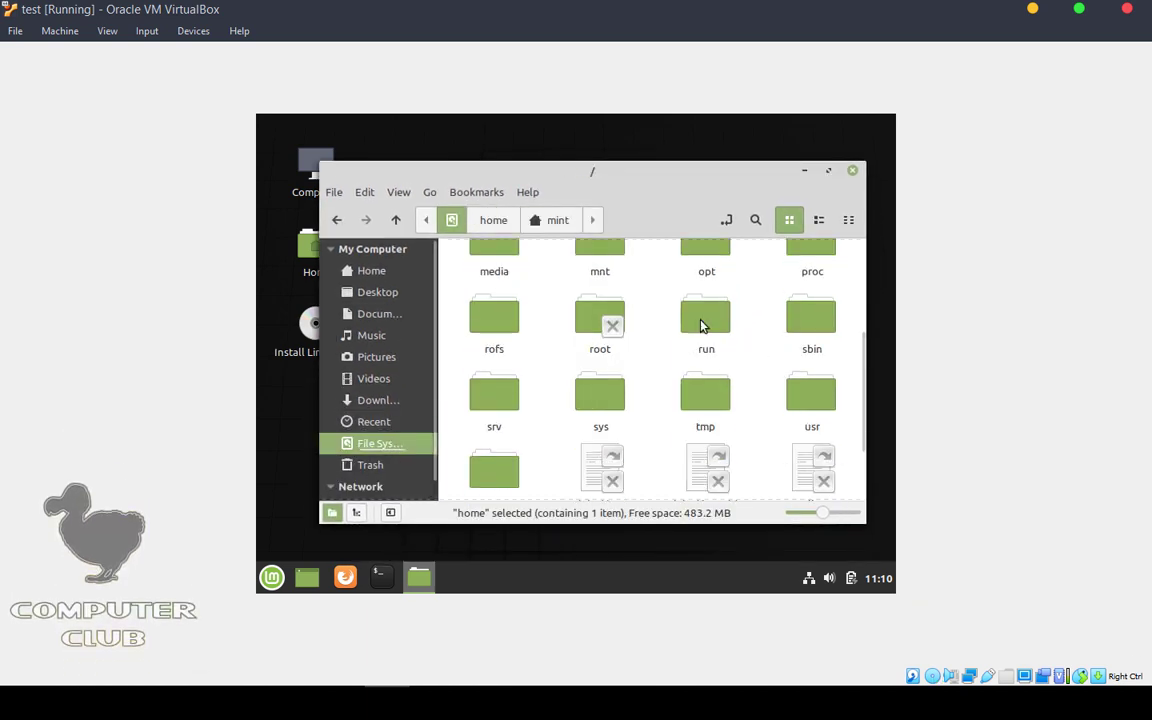
left_click(374, 335)
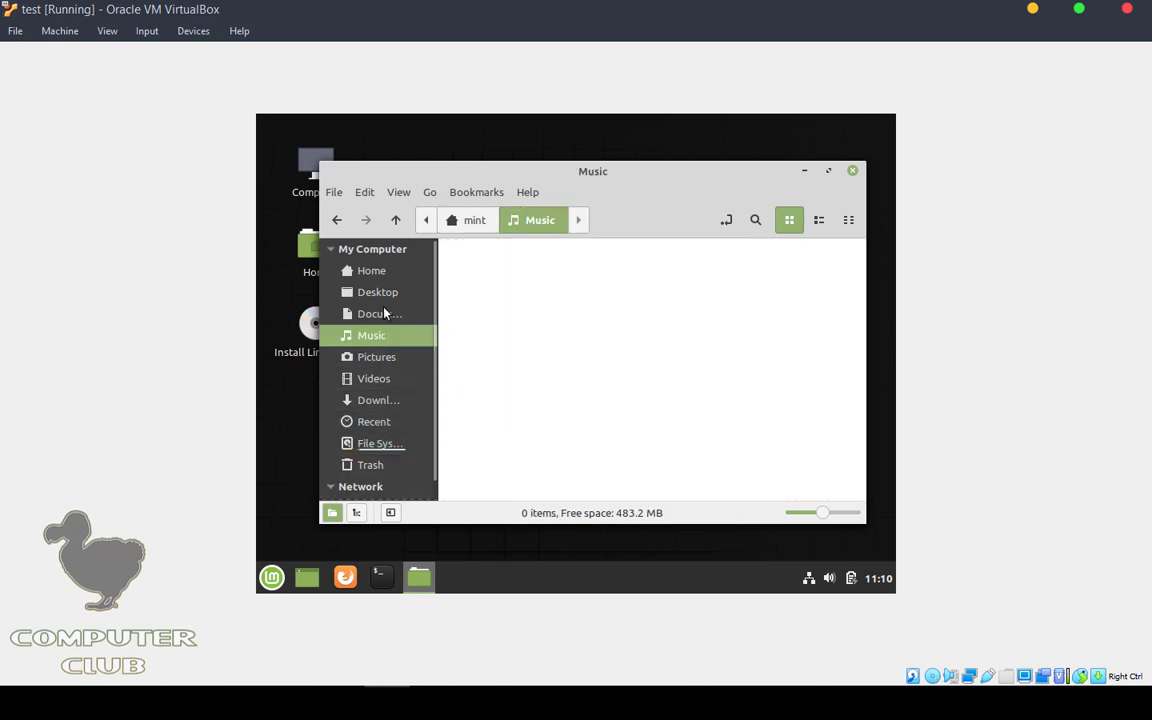
left_click(378, 313)
left_click(378, 292)
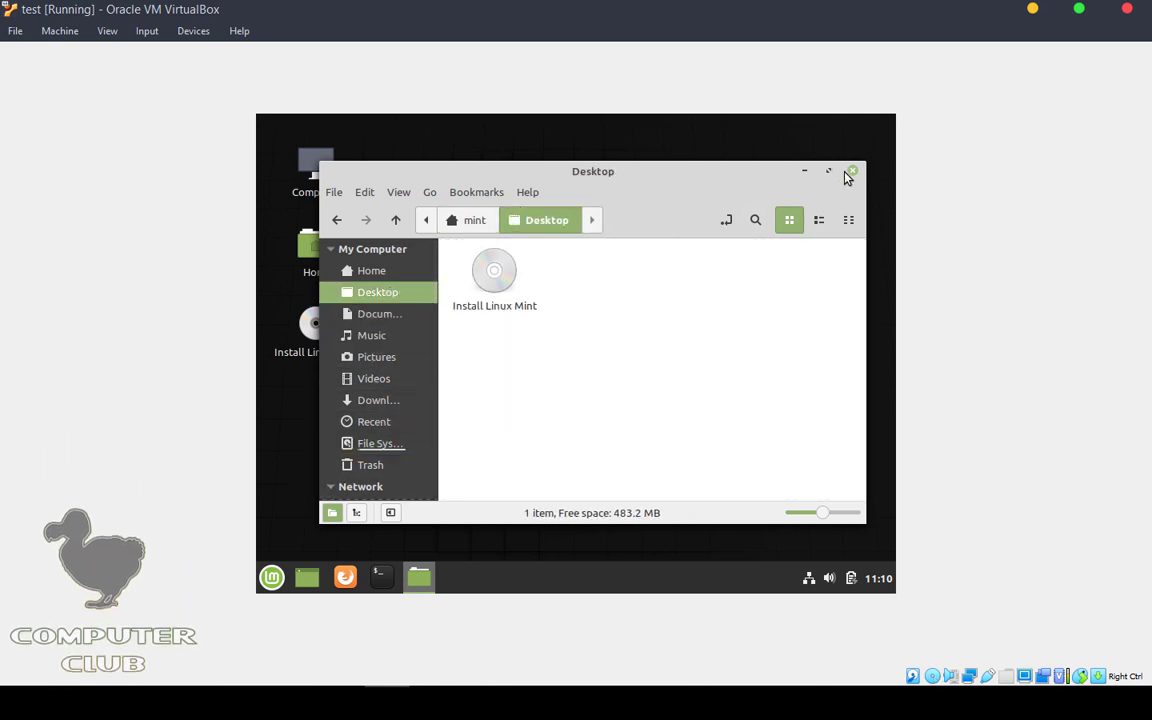
left_click(850, 172)
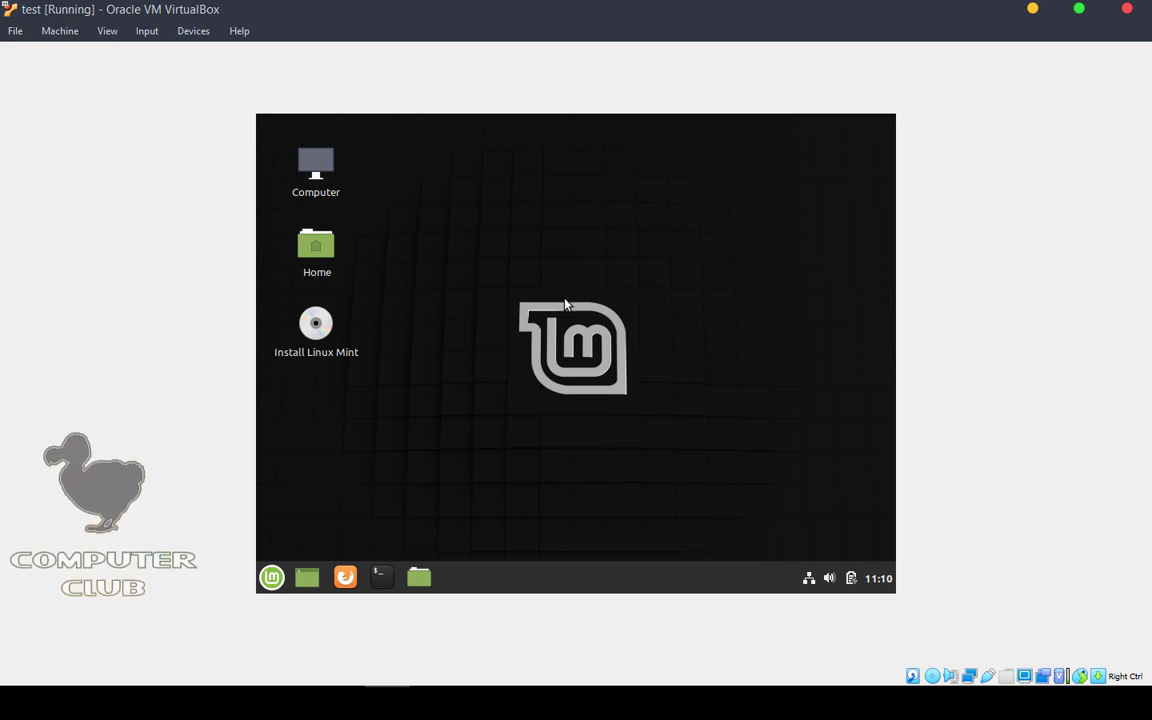
Step: Launch Install Linux Mint from the desktop and continue past Welcome with English
double_click(318, 326)
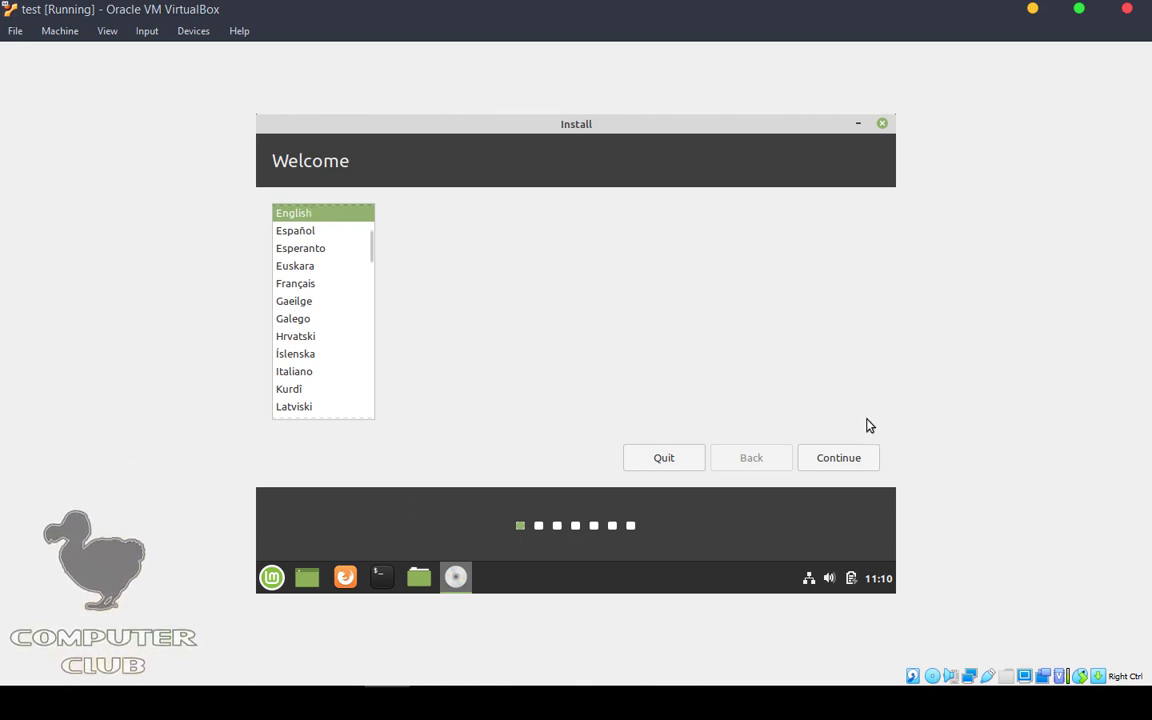
left_click(840, 462)
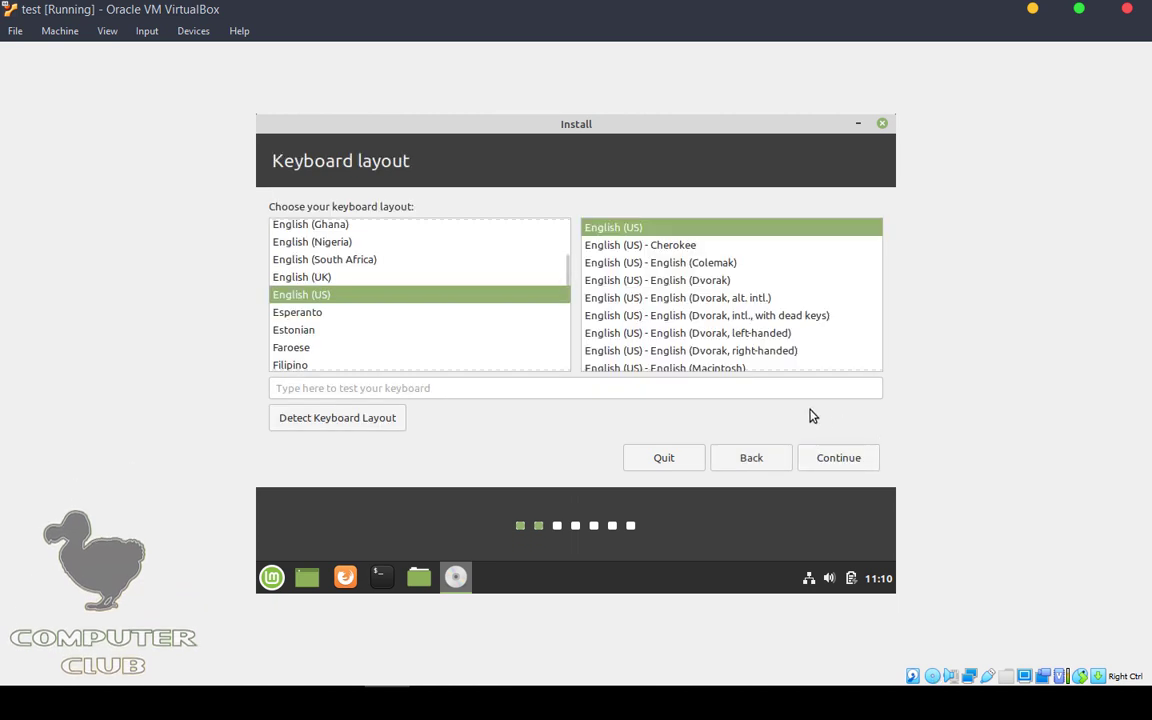
Step: Choose the English (UK) keyboard layout, cancel automatic detection, and continue
left_click(305, 278)
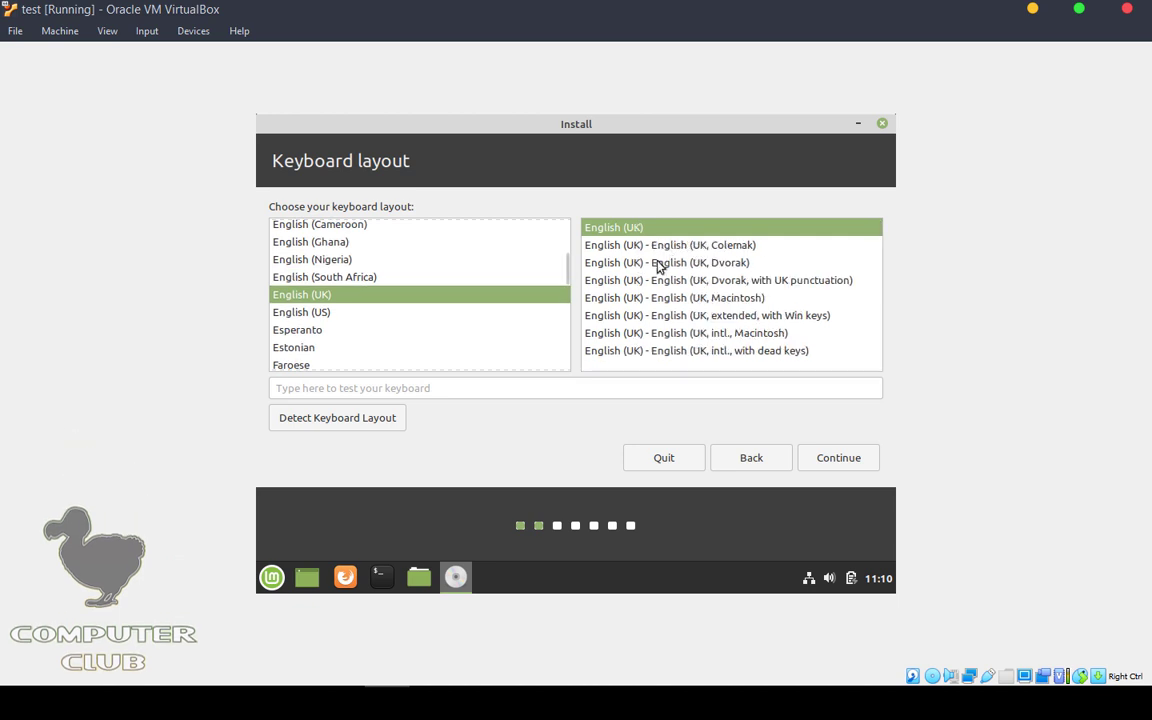
left_click(320, 418)
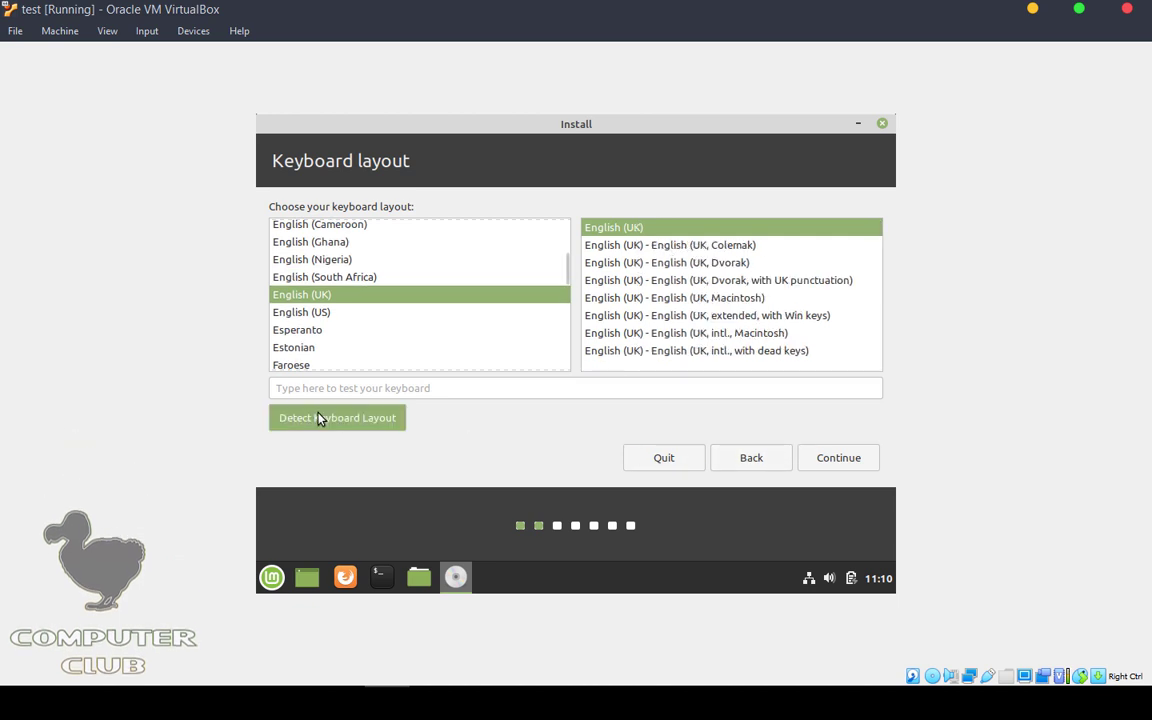
left_click(708, 313)
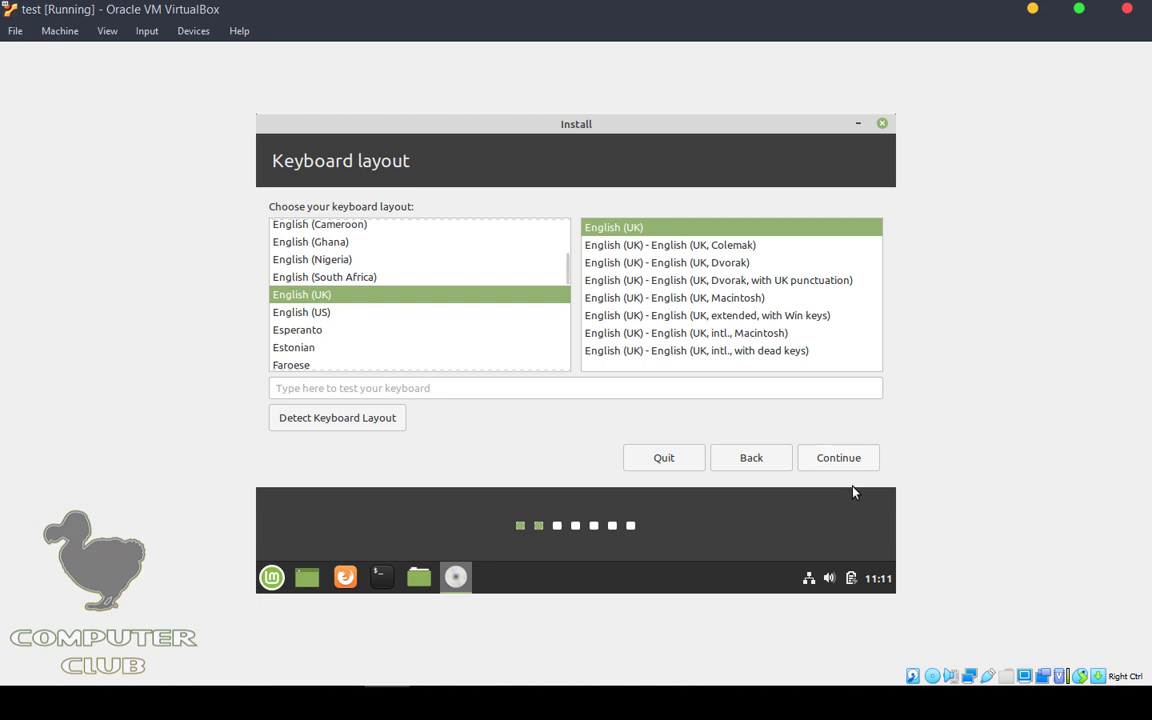
left_click(828, 465)
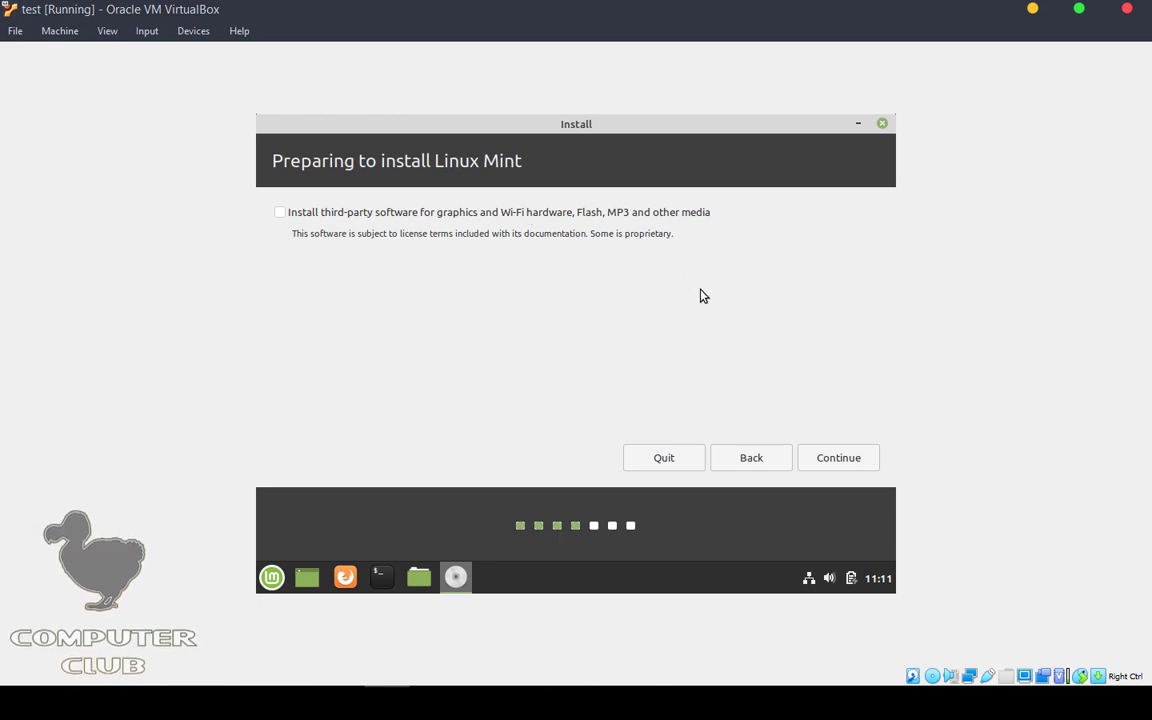
Step: Continue with the third-party software option left unticked
left_click(845, 460)
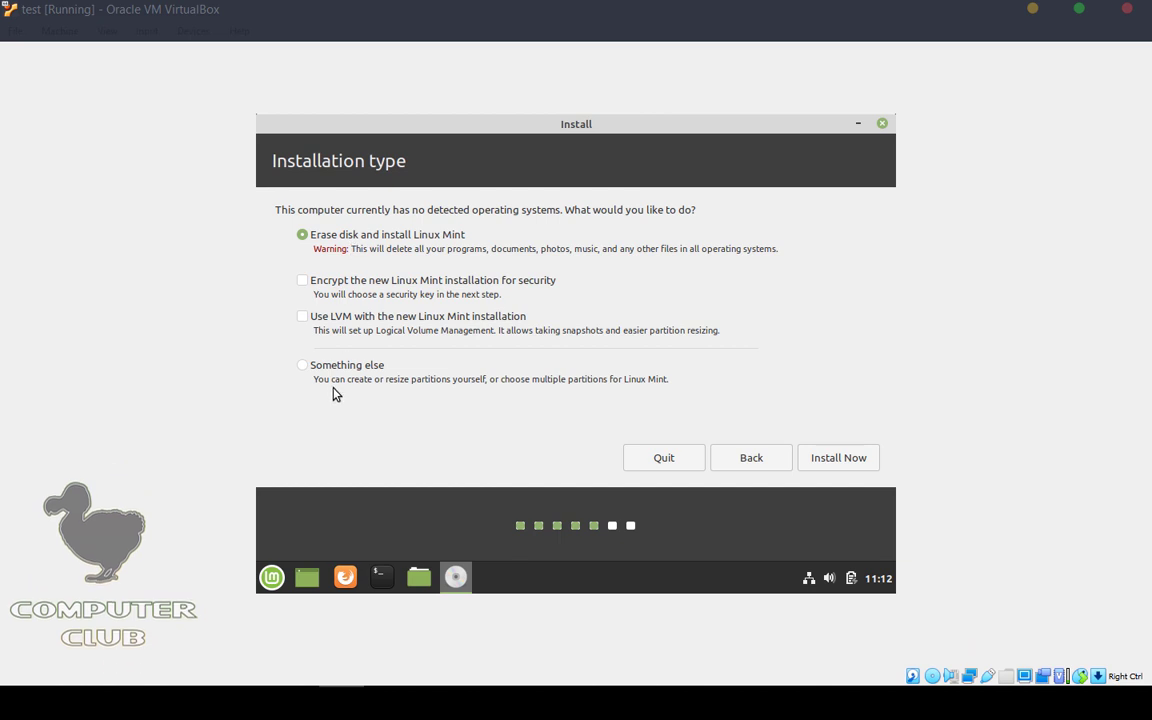
Step: Choose the Something else installation type to partition the disk manually
left_click(313, 368)
left_click(313, 367)
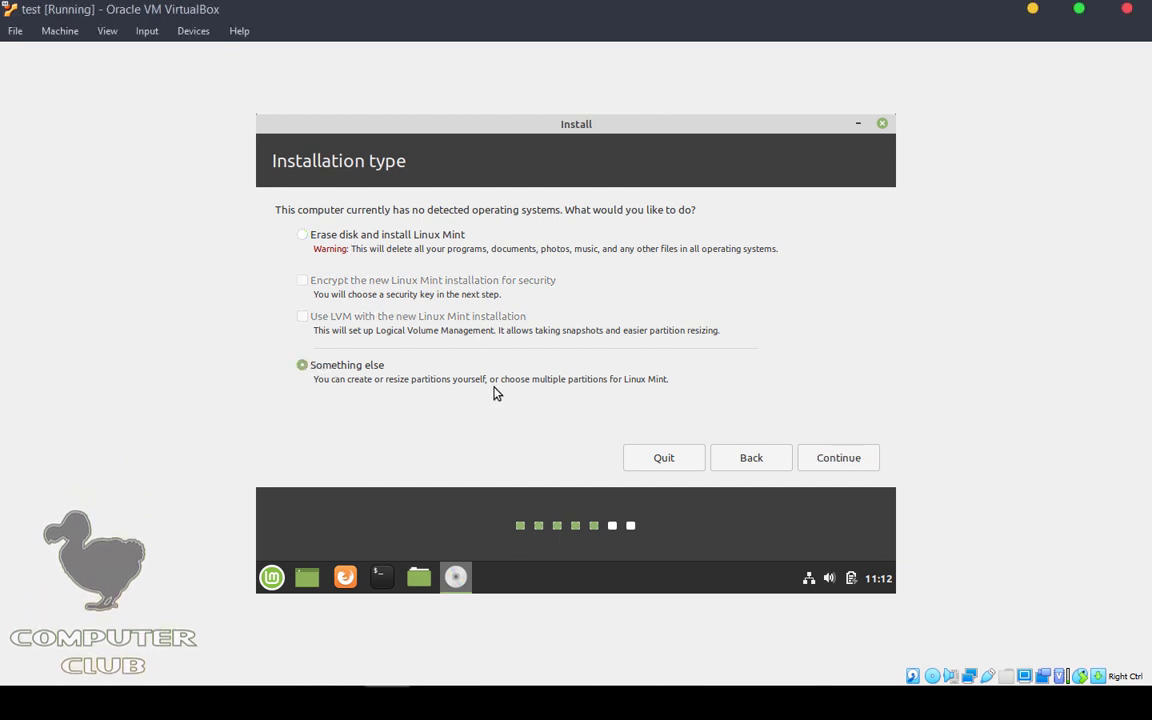
left_click_drag(349, 379, 481, 374)
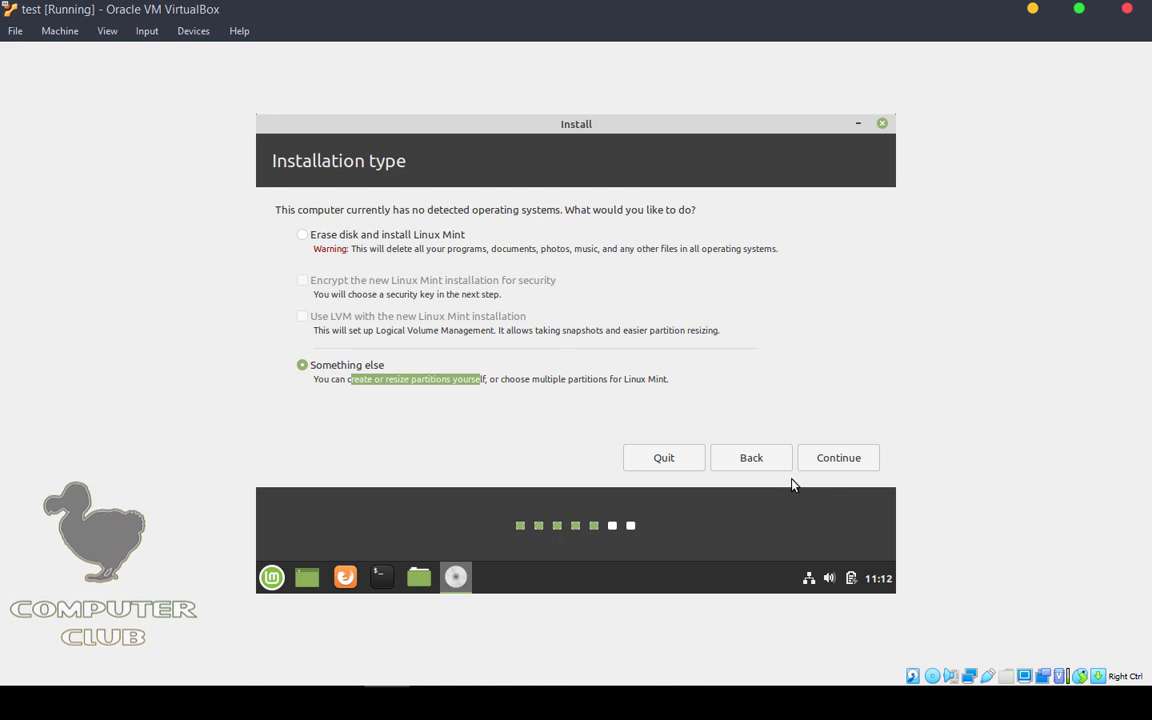
left_click(838, 464)
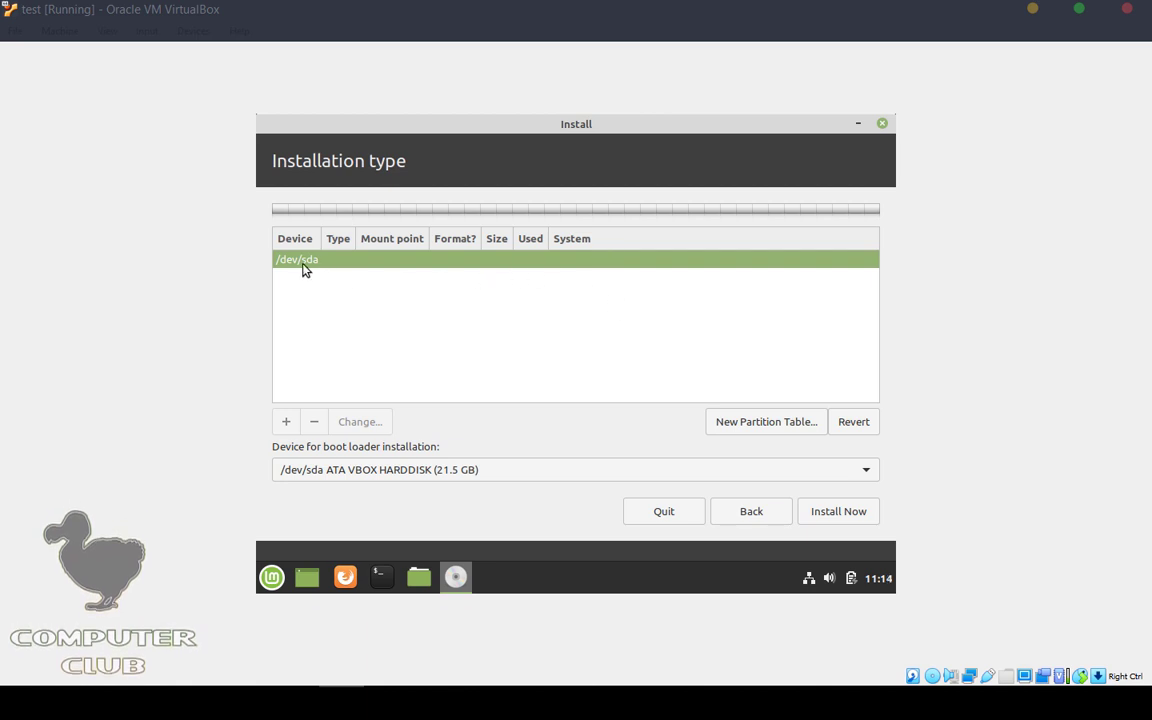
Step: Keep /dev/sda as boot loader device, cancel the new partition table, and switch to the partition search
left_click(440, 469)
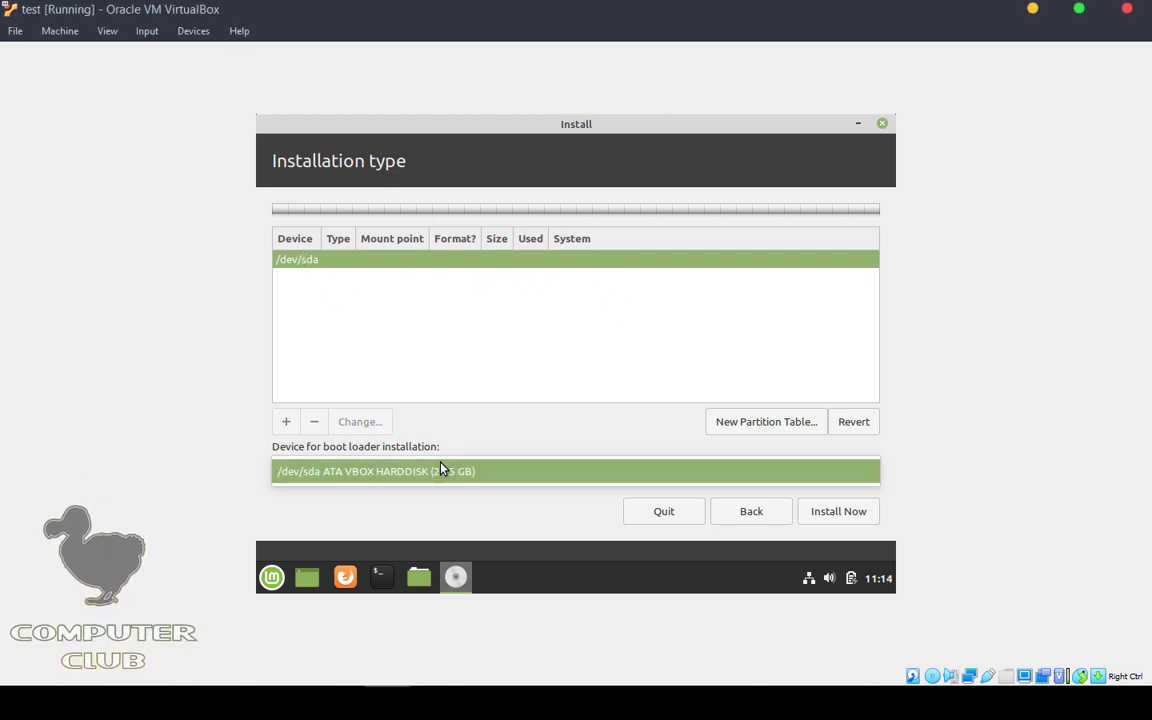
left_click(440, 469)
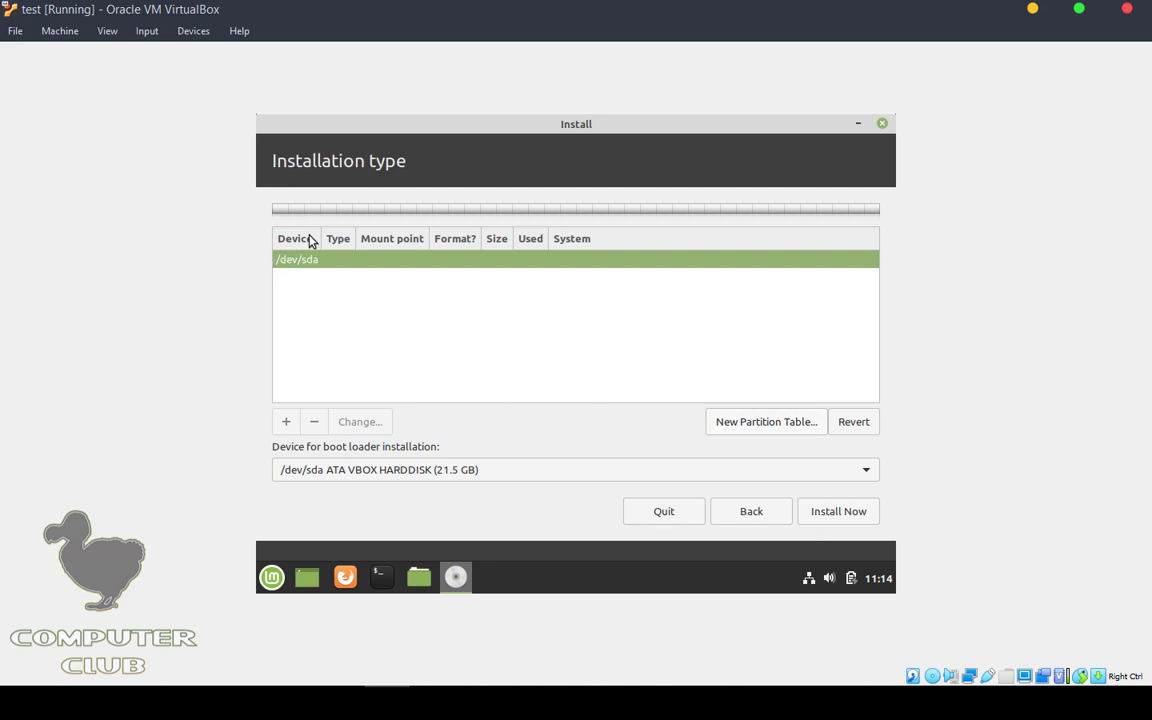
left_click(751, 427)
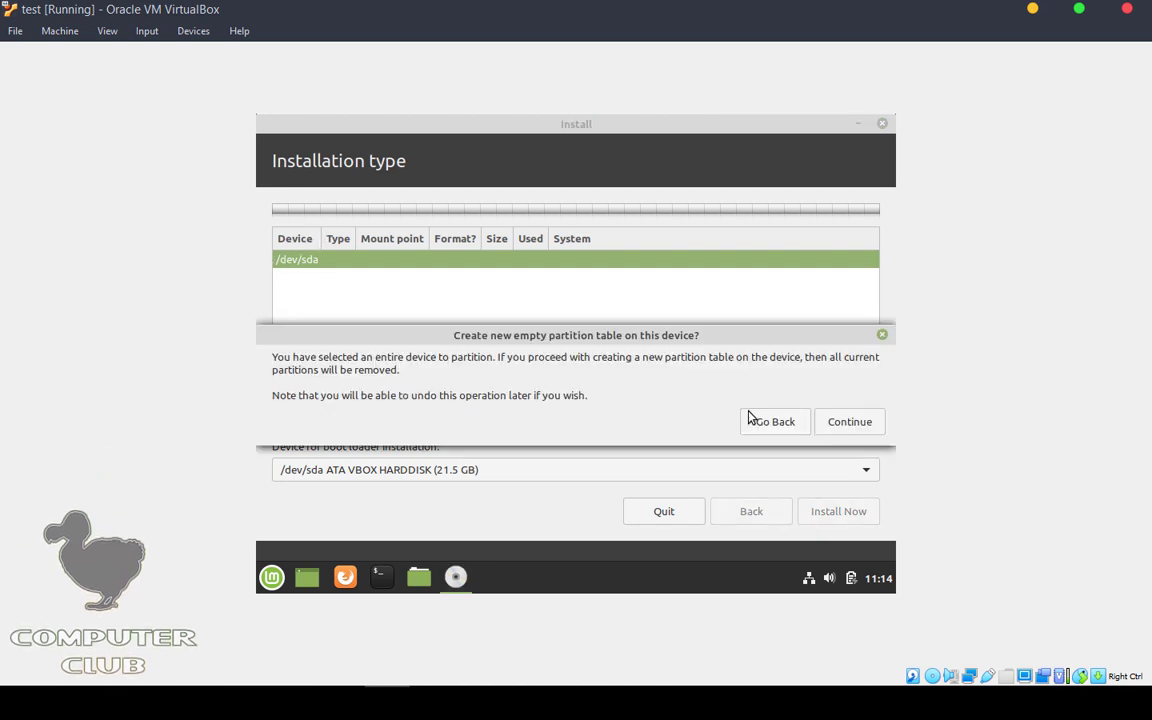
left_click_drag(643, 345, 599, 303)
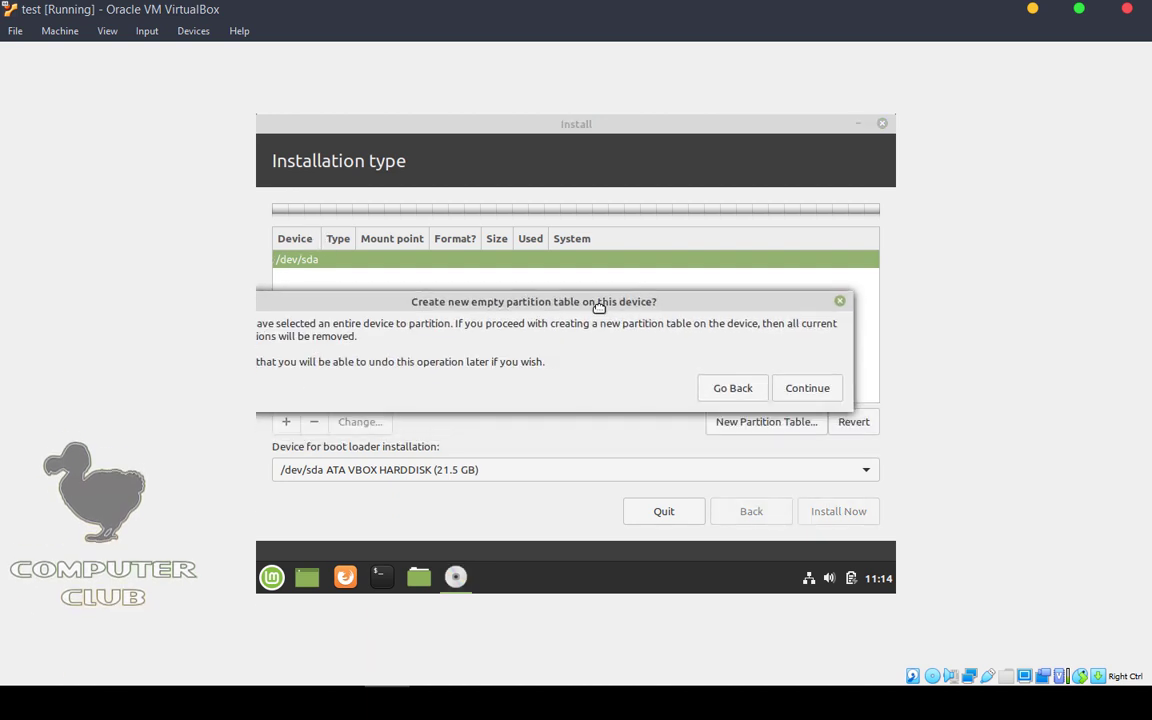
left_click(840, 301)
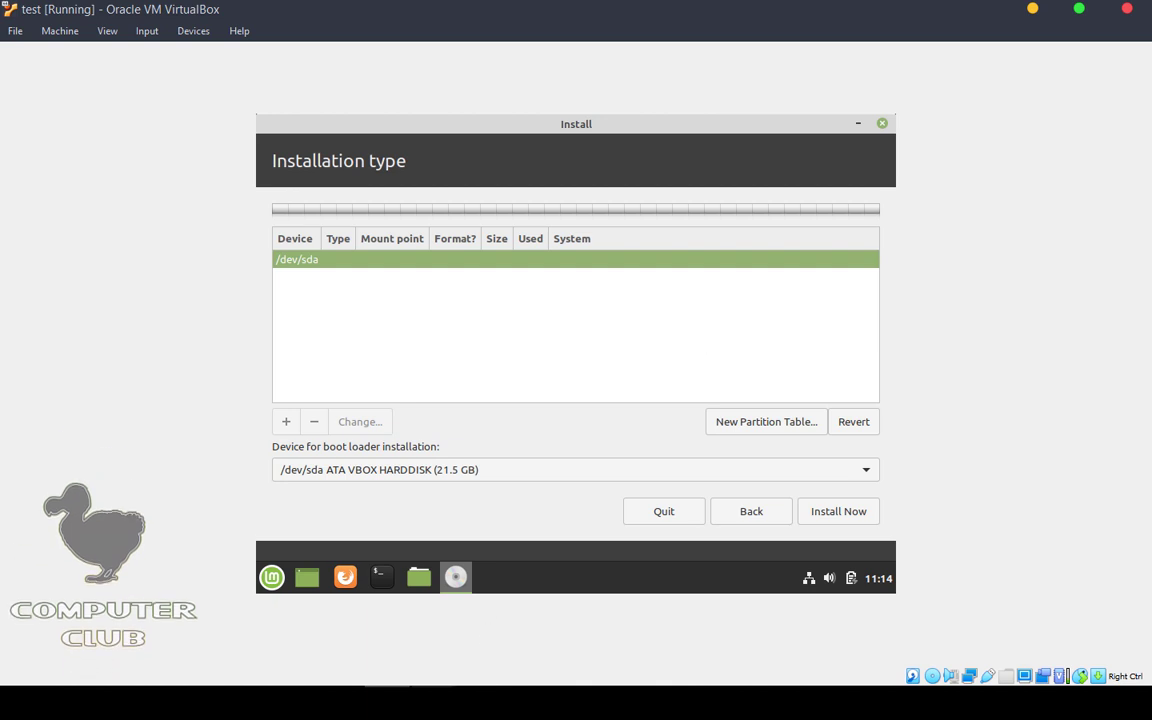
left_click(449, 683)
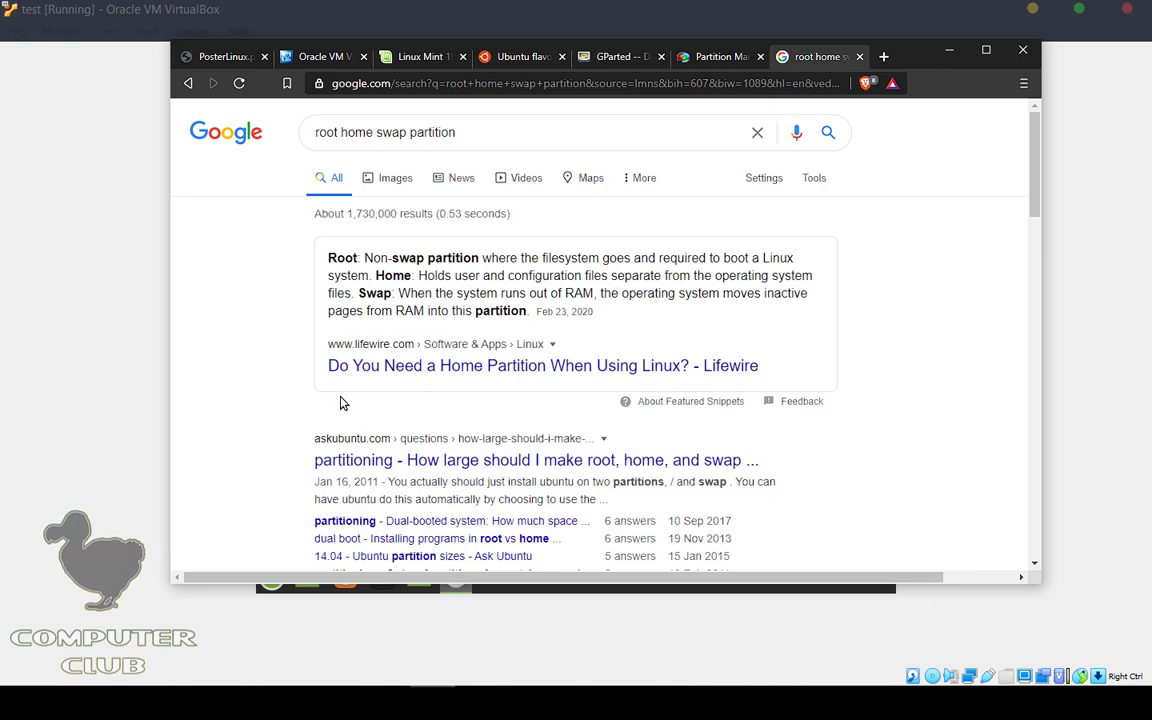
Step: Switch the 'root home swap partition' search to Images and preview several partitioning screenshots
left_click(343, 117)
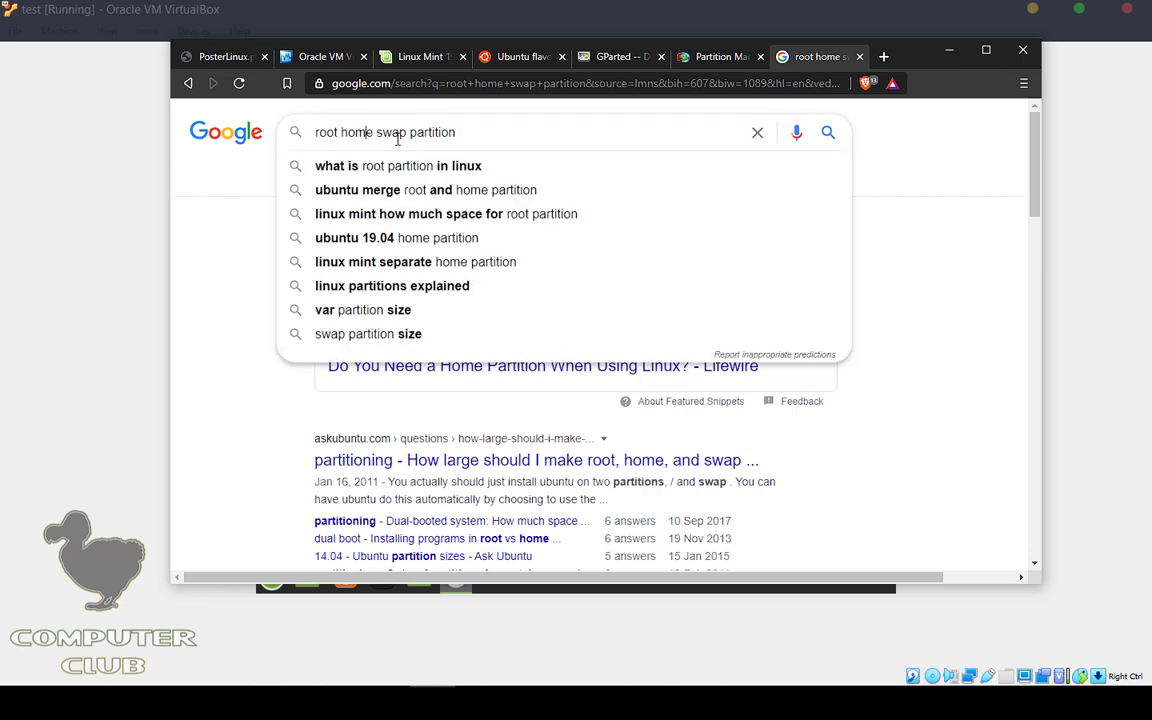
left_click(900, 251)
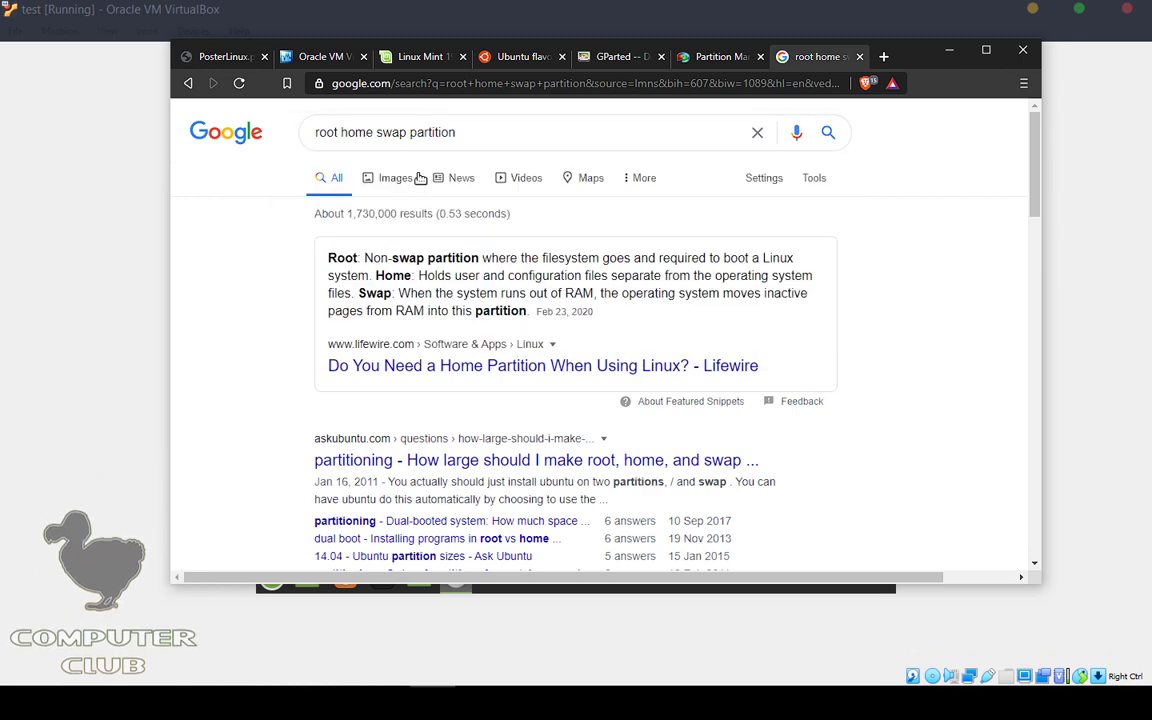
left_click(388, 177)
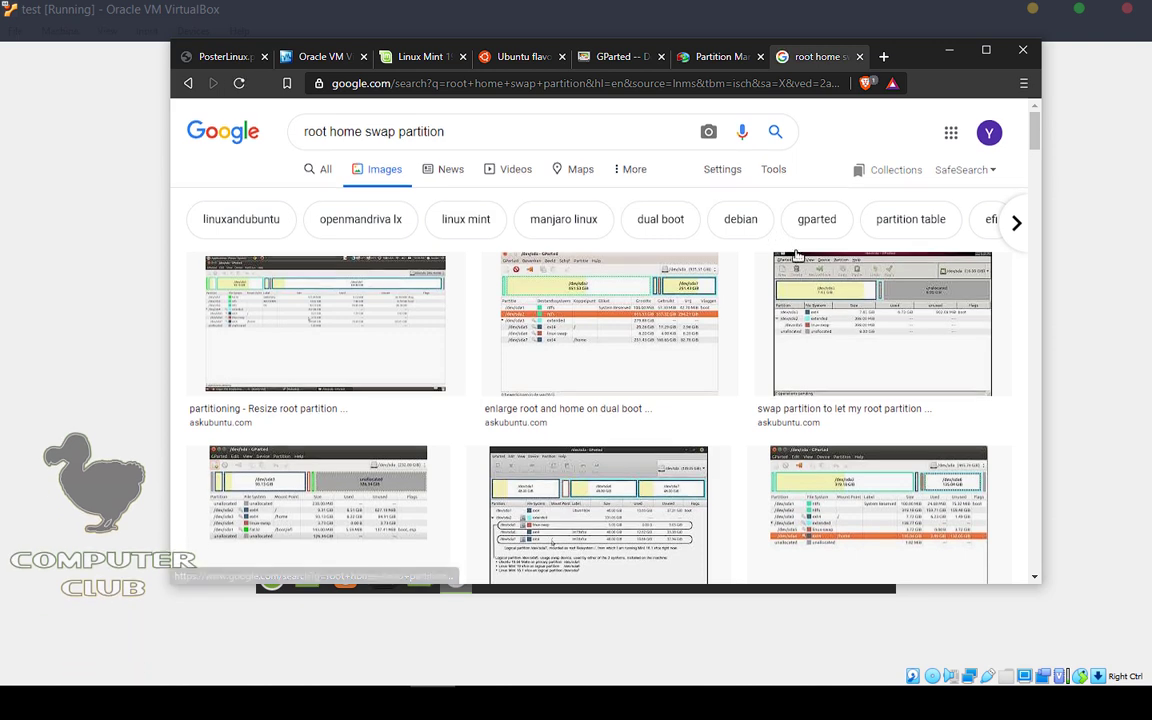
scroll(795, 280, "down", 1)
left_click(615, 462)
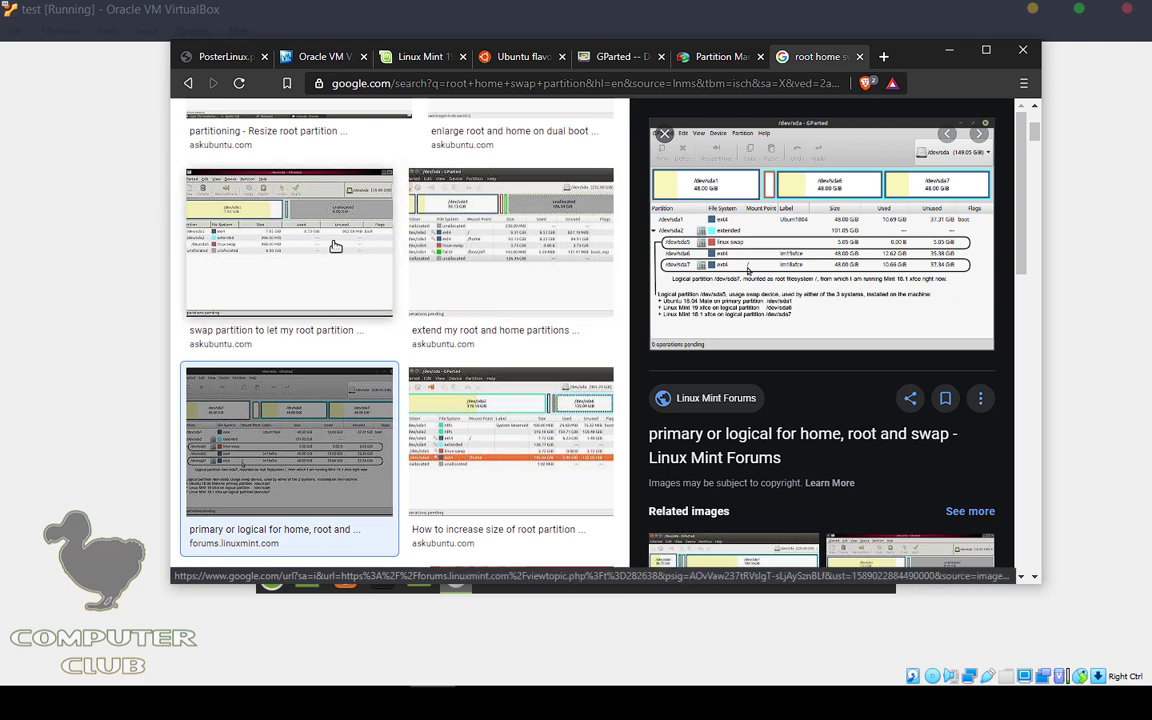
scroll(334, 249, "down", 2)
scroll(556, 374, "down", 4)
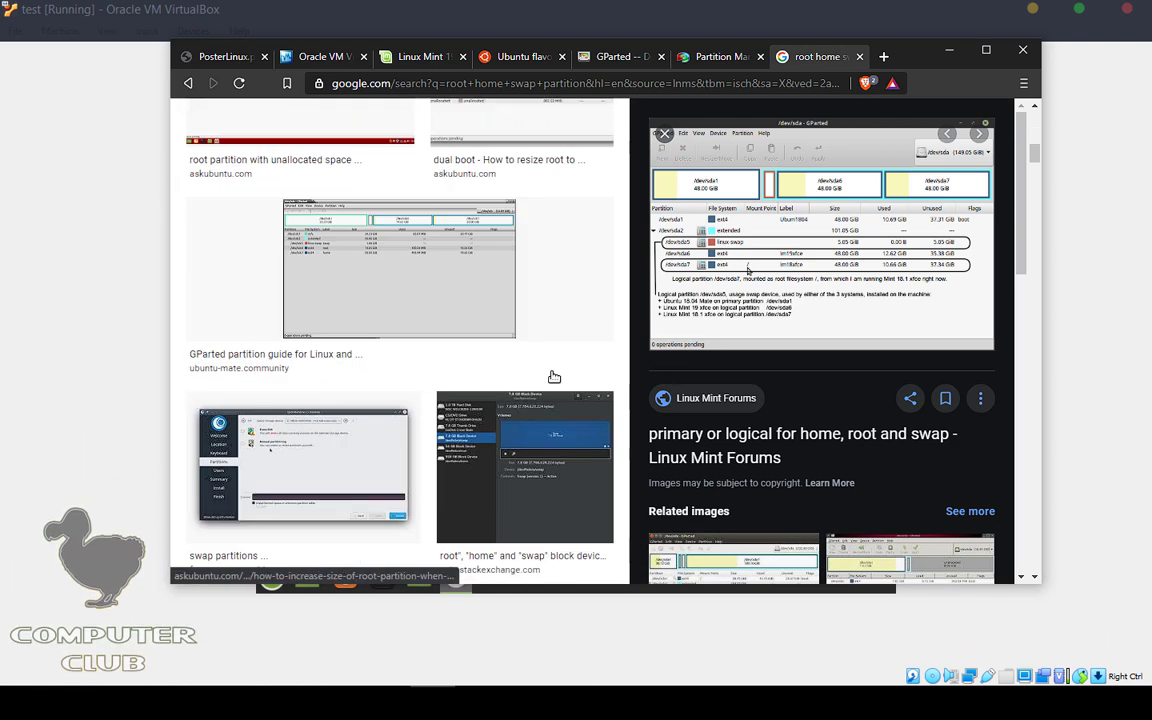
left_click(419, 283)
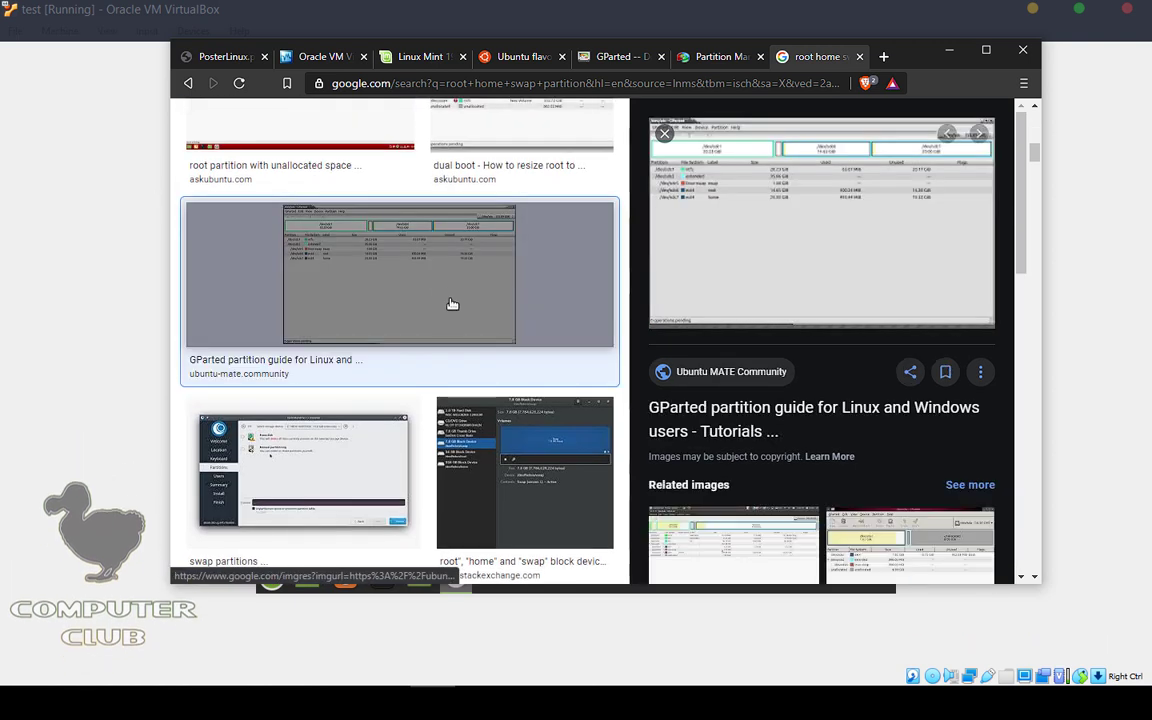
scroll(440, 300, "up", 6)
left_click(340, 290)
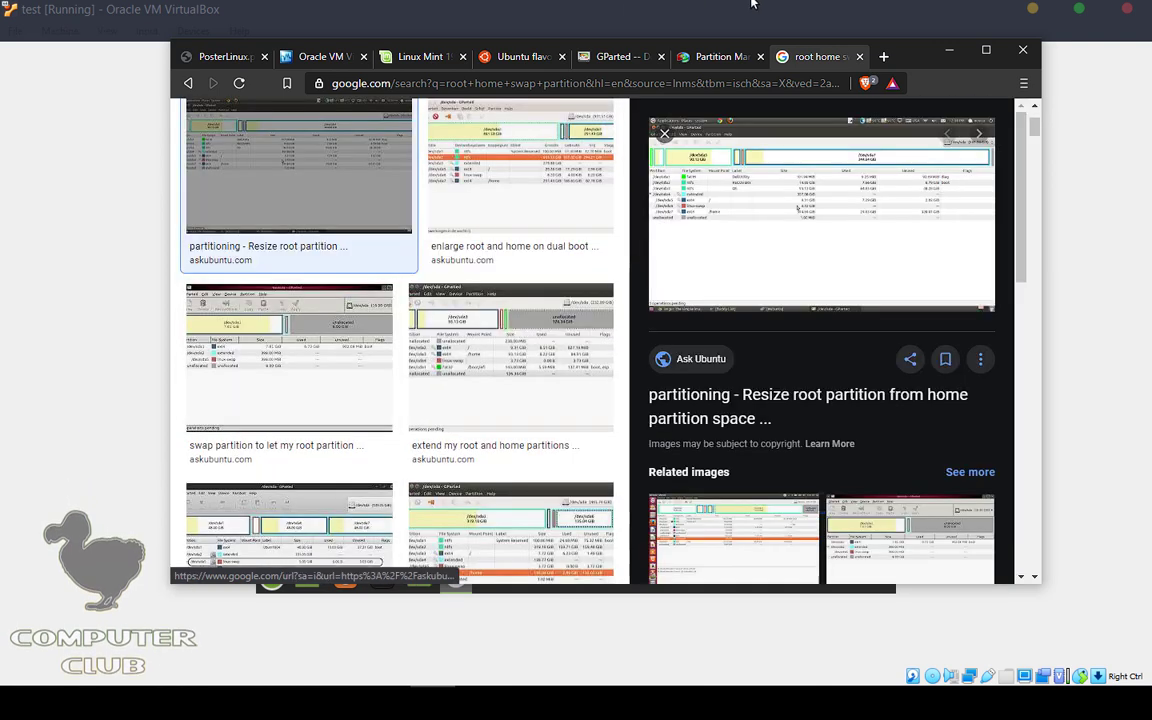
scroll(355, 450, "down", 10)
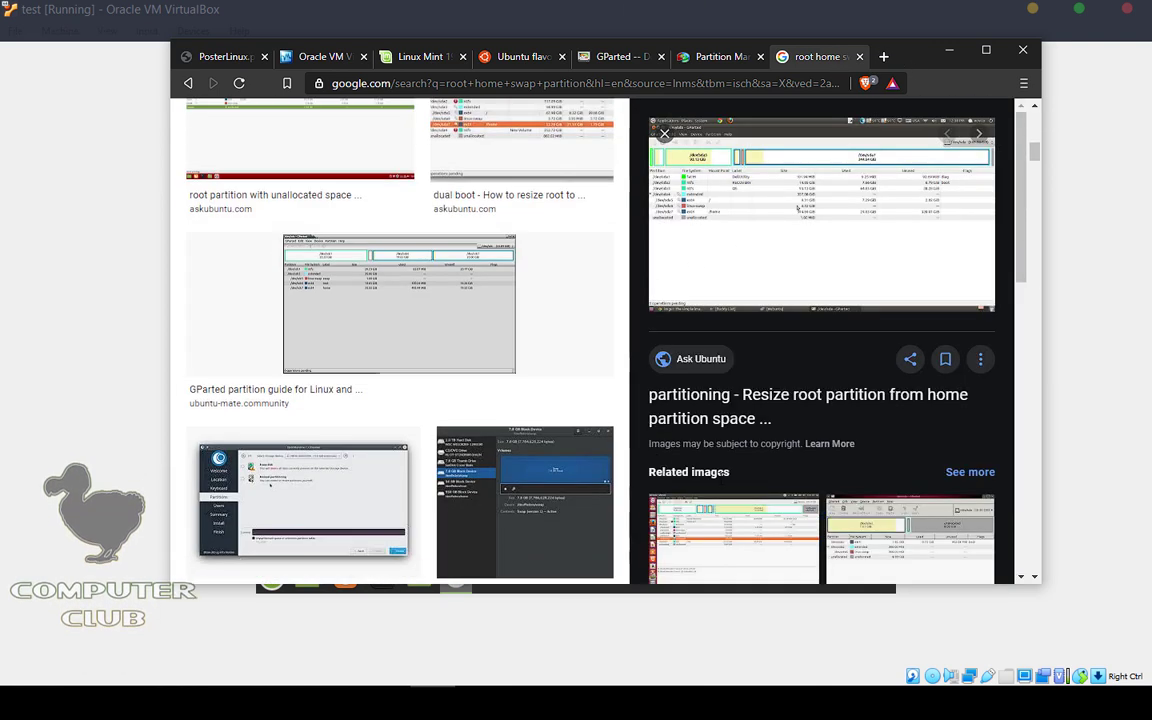
Step: Open the setuix Install Linux Mint Using Manual Partition image in a new tab and close the results tab
left_click(382, 319)
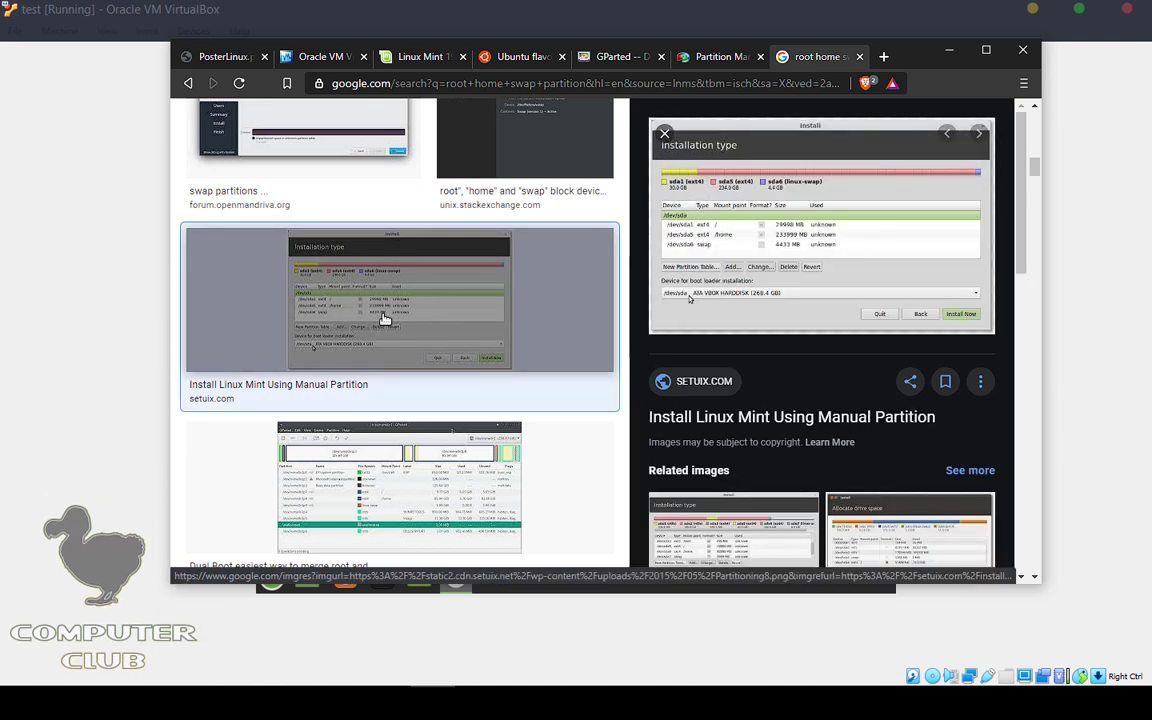
left_click(823, 229)
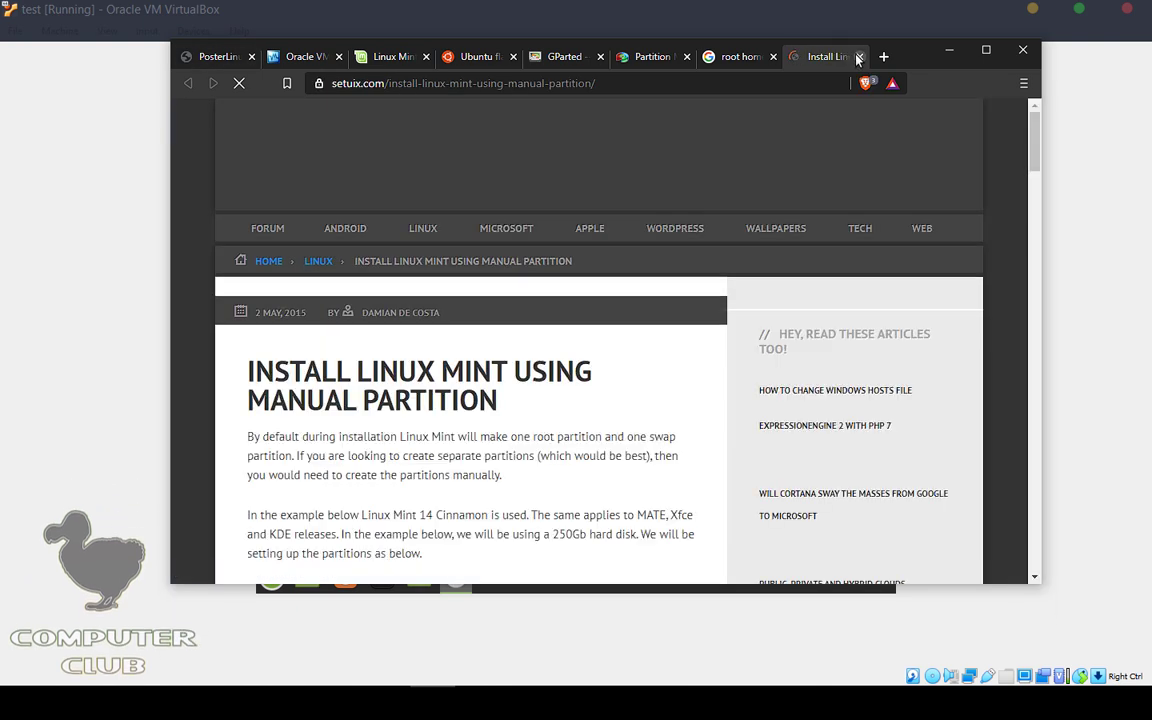
left_click(859, 56)
right_click(731, 265)
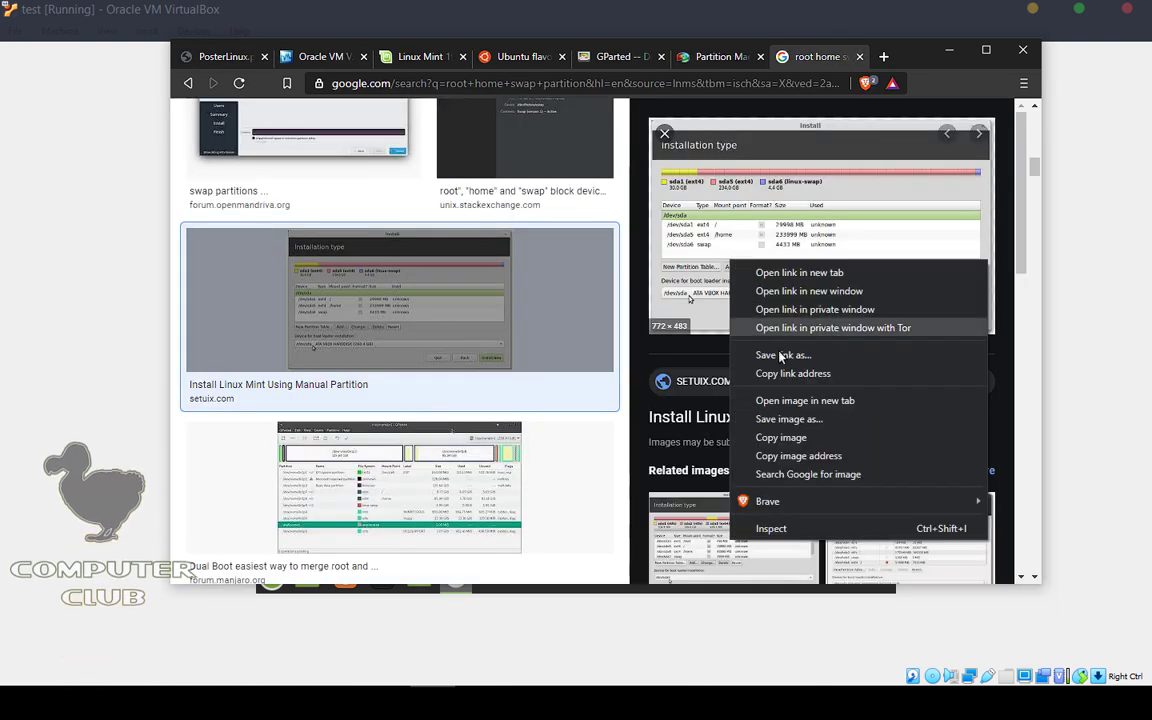
left_click(792, 399)
left_click(773, 56)
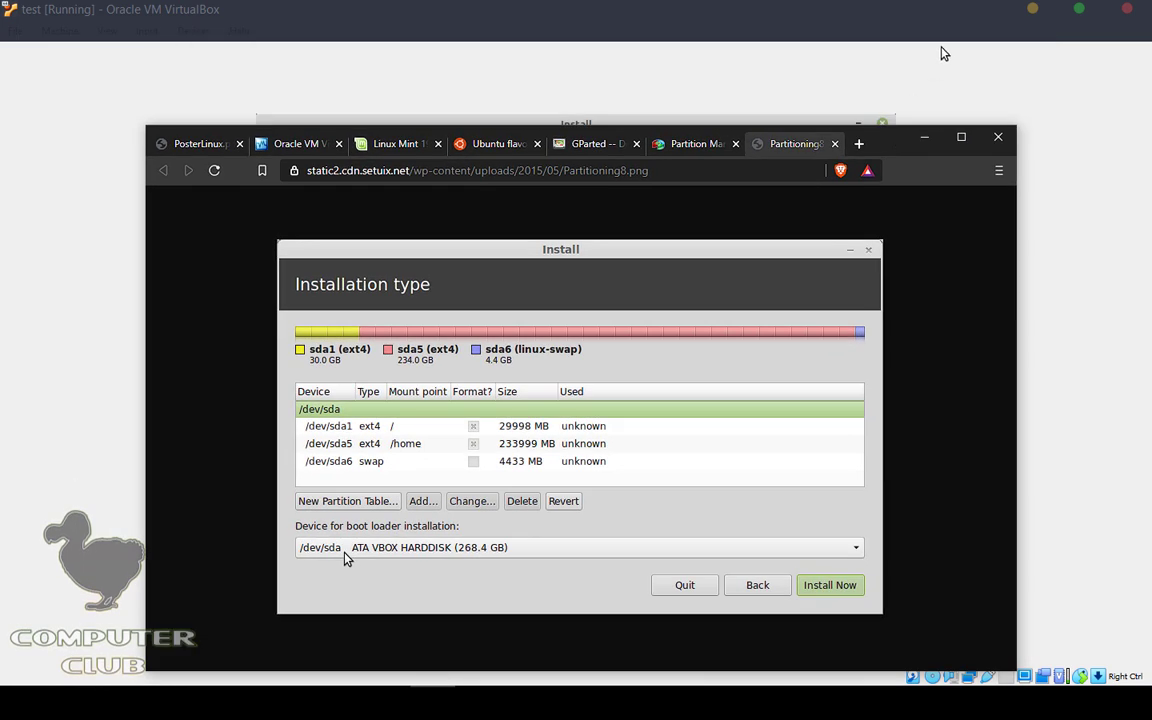
Step: Arrange Brave and the VM side by side to compare partition layouts, then close Brave
left_click_drag(943, 53, 985, 88)
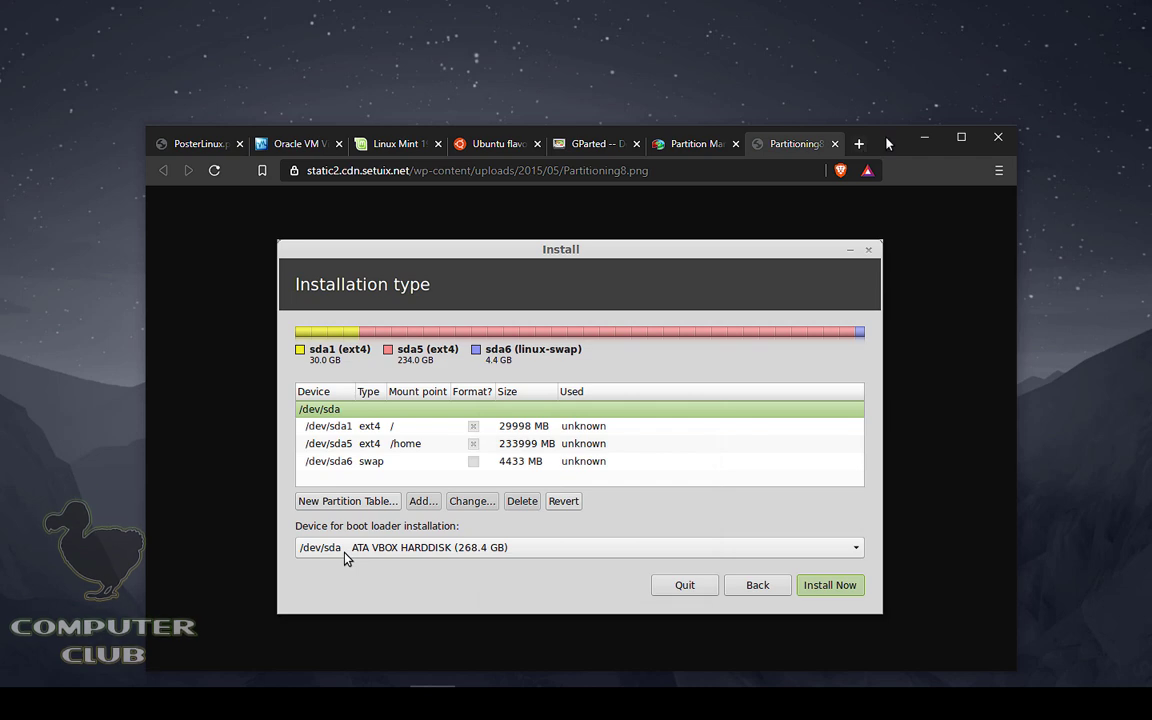
left_click_drag(885, 132, 839, 22)
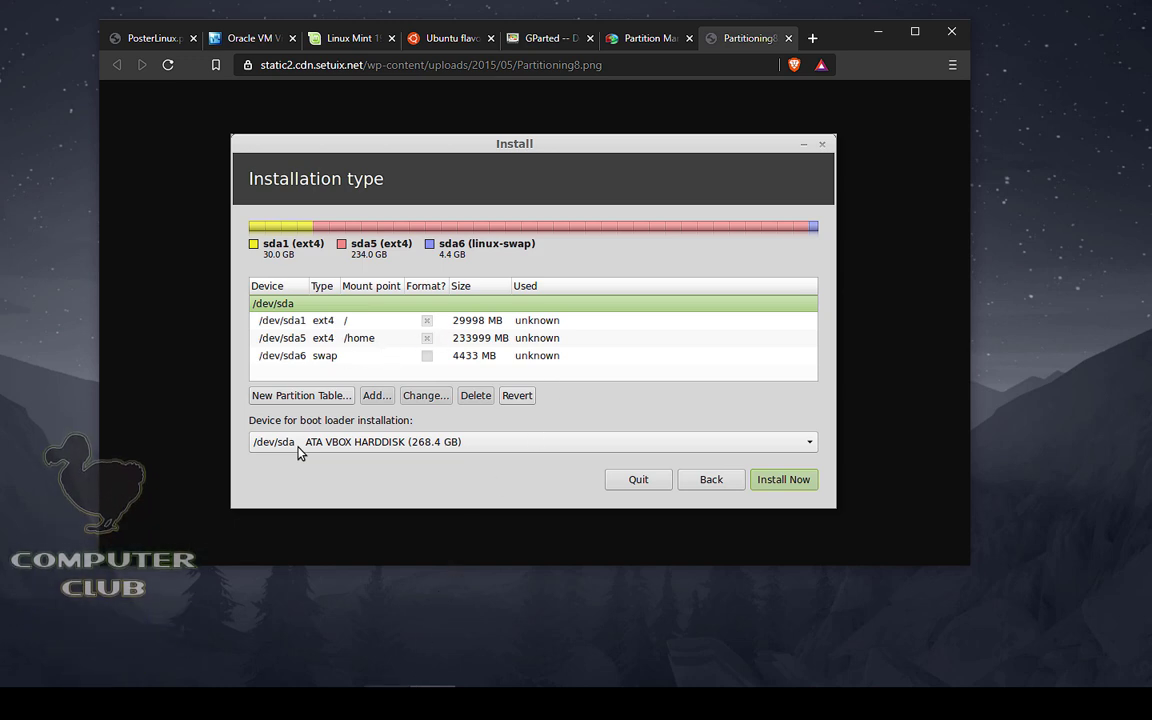
key("alt+Tab")
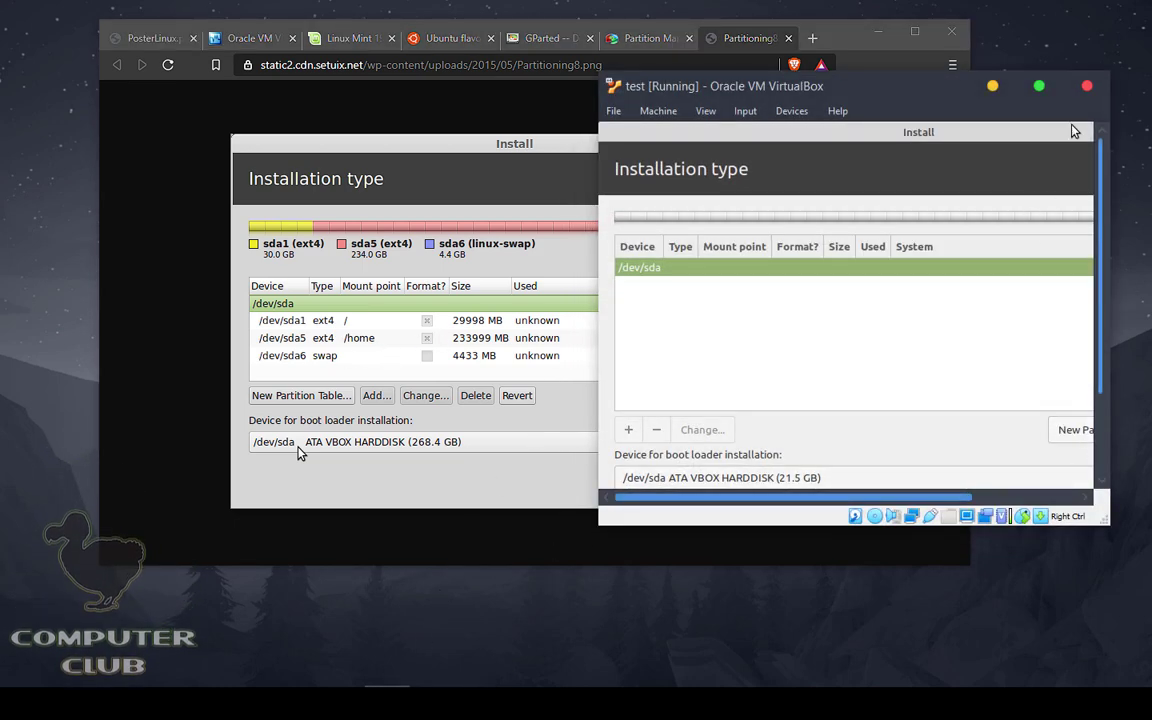
left_click_drag(596, 75, 410, 51)
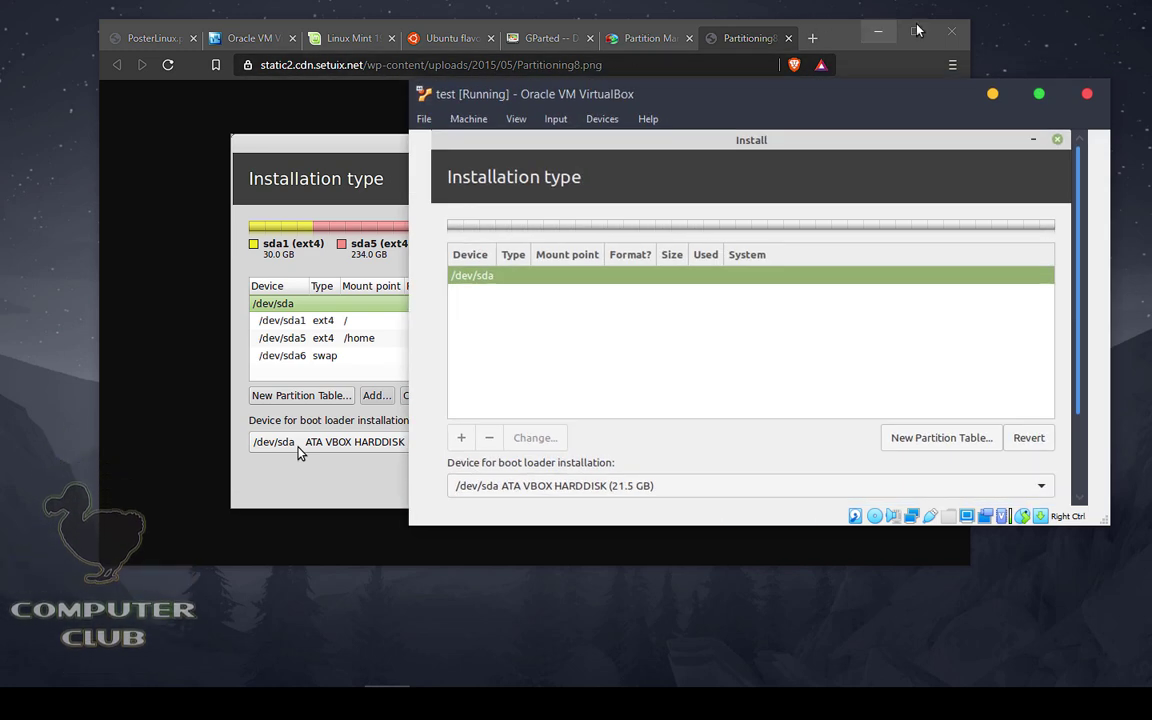
key("alt+Tab")
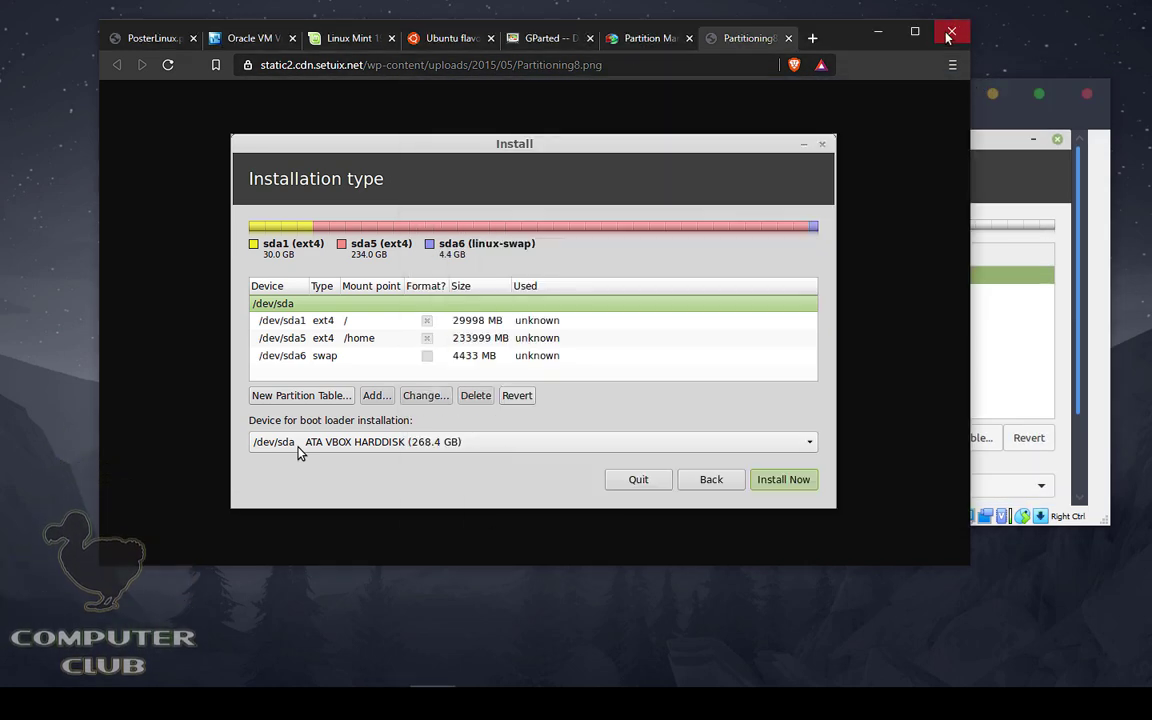
left_click(960, 30)
Step: Maximise the VM, choose Erase disk and install Linux Mint, and confirm writing the disk changes
double_click(915, 95)
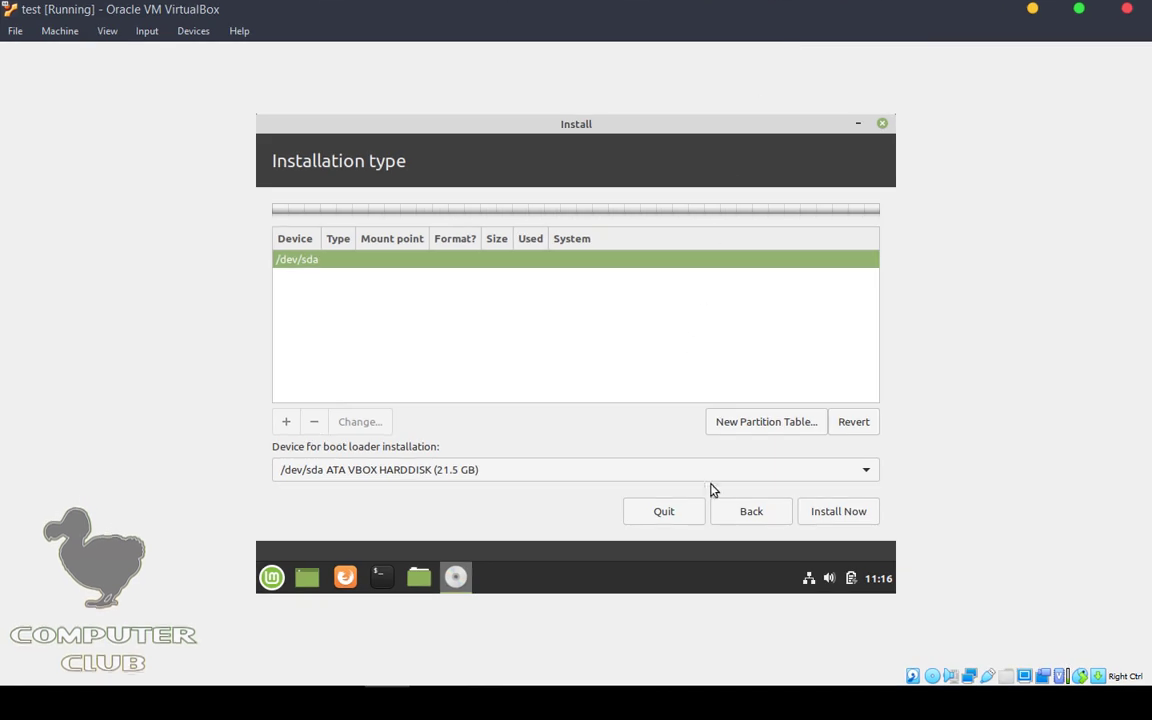
left_click(745, 512)
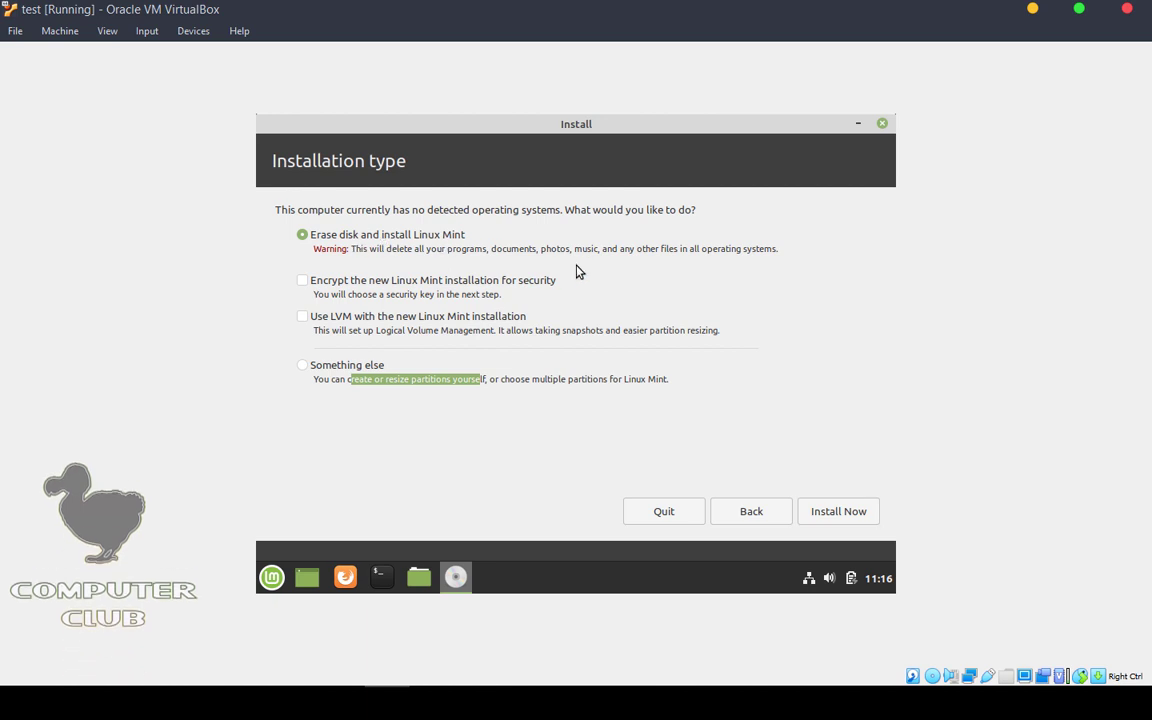
left_click(608, 358)
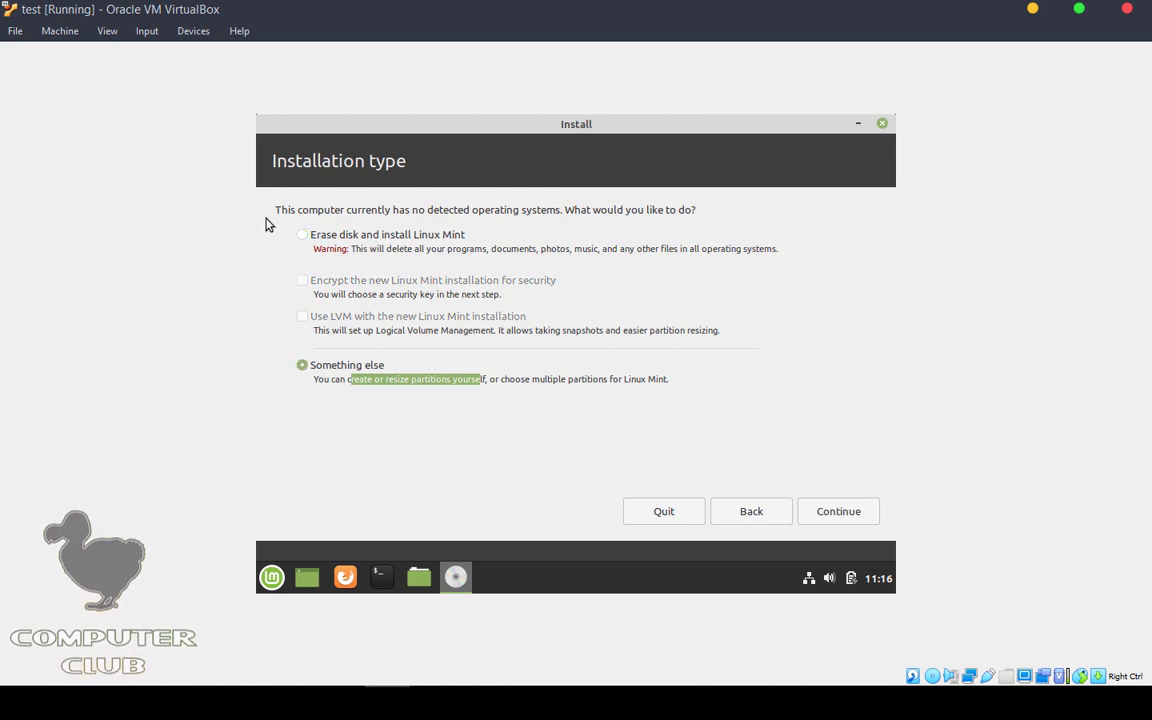
left_click(302, 235)
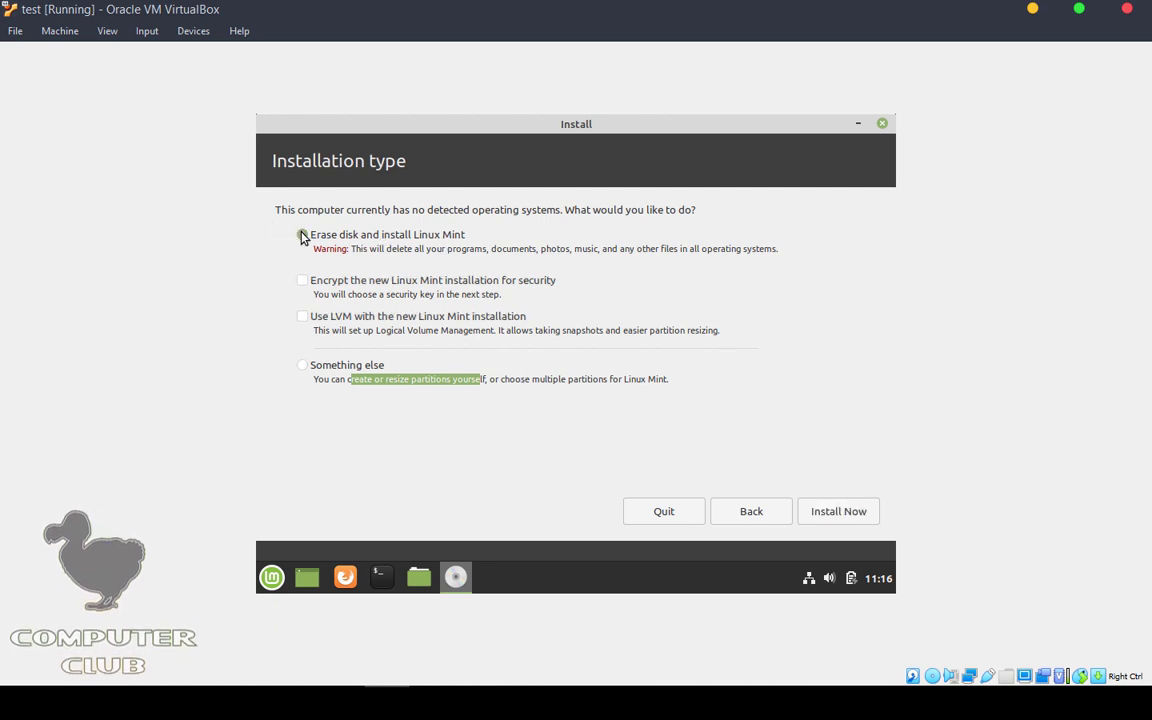
left_click(334, 379)
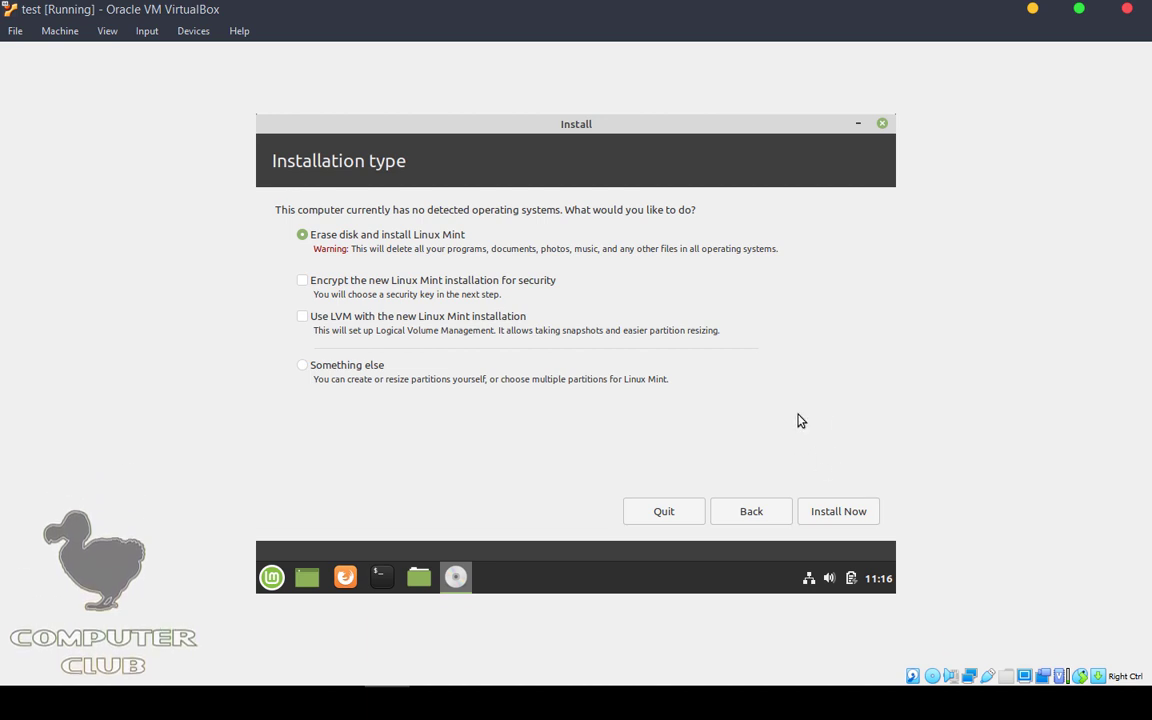
left_click(840, 520)
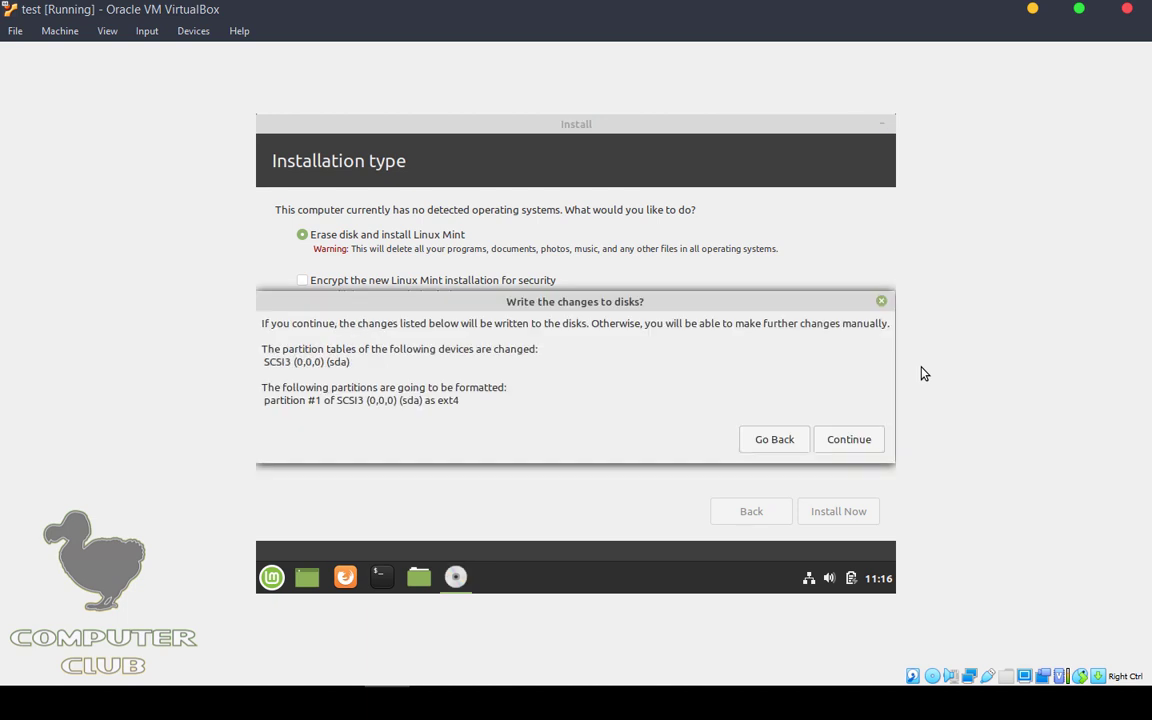
left_click(849, 440)
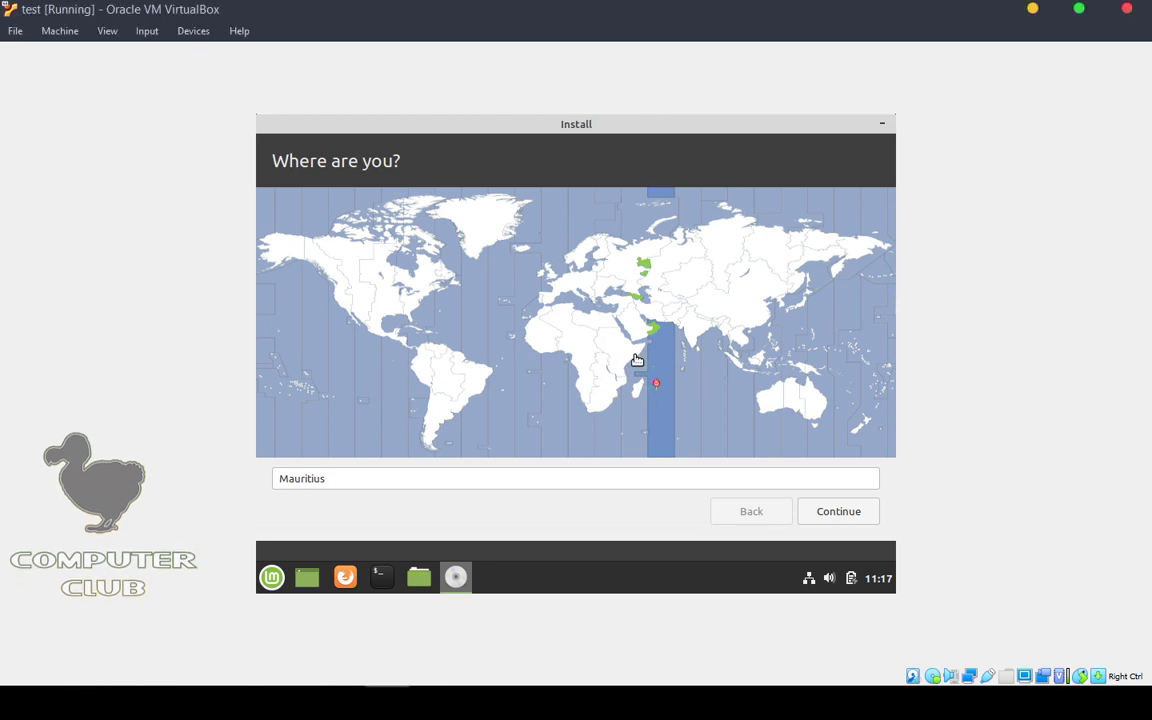
Step: Set the installer's location to Mauritius and continue
left_click(614, 275)
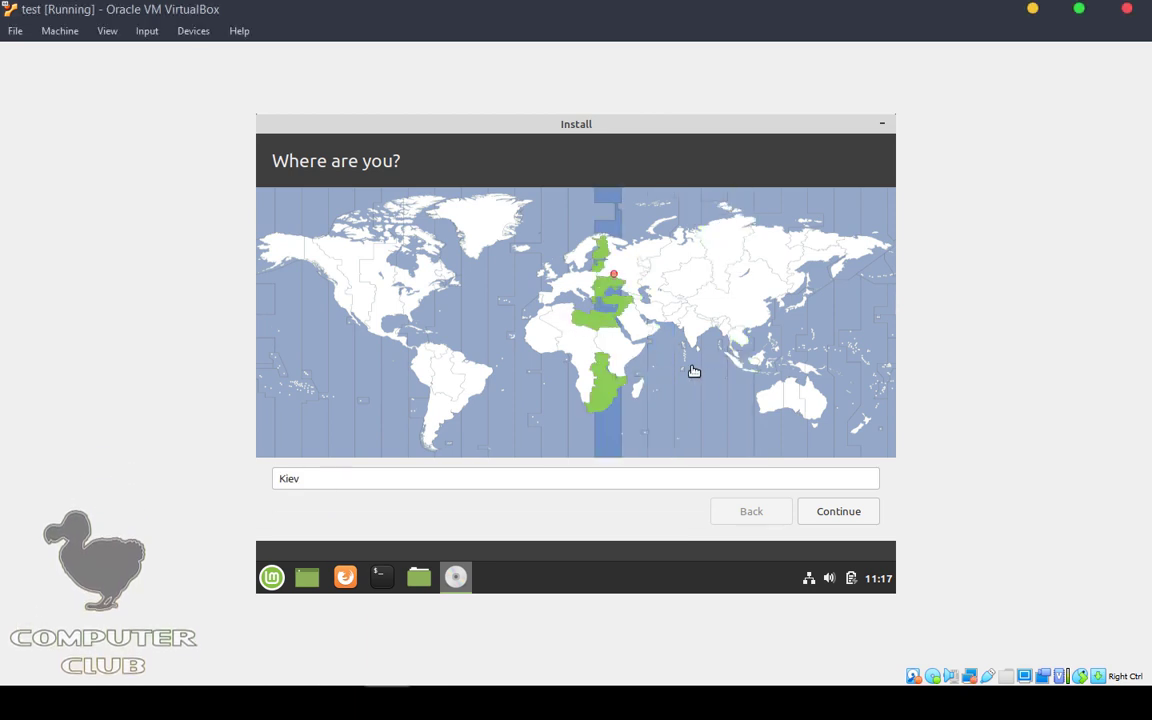
left_click(662, 396)
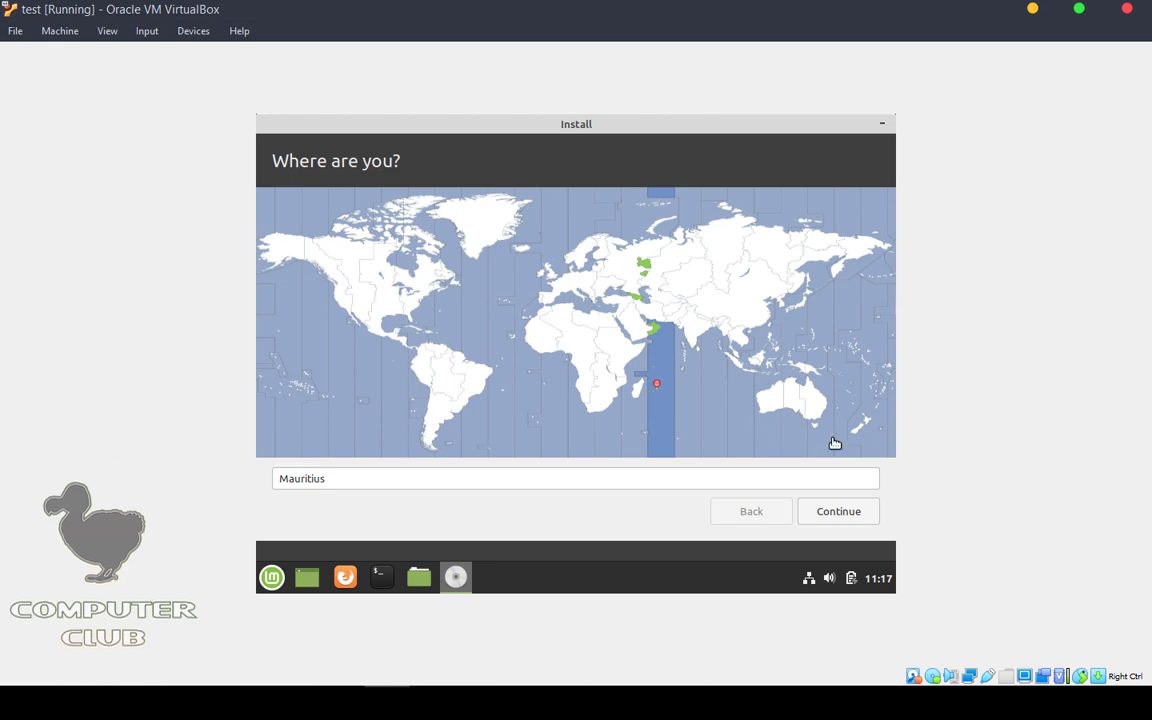
left_click(818, 517)
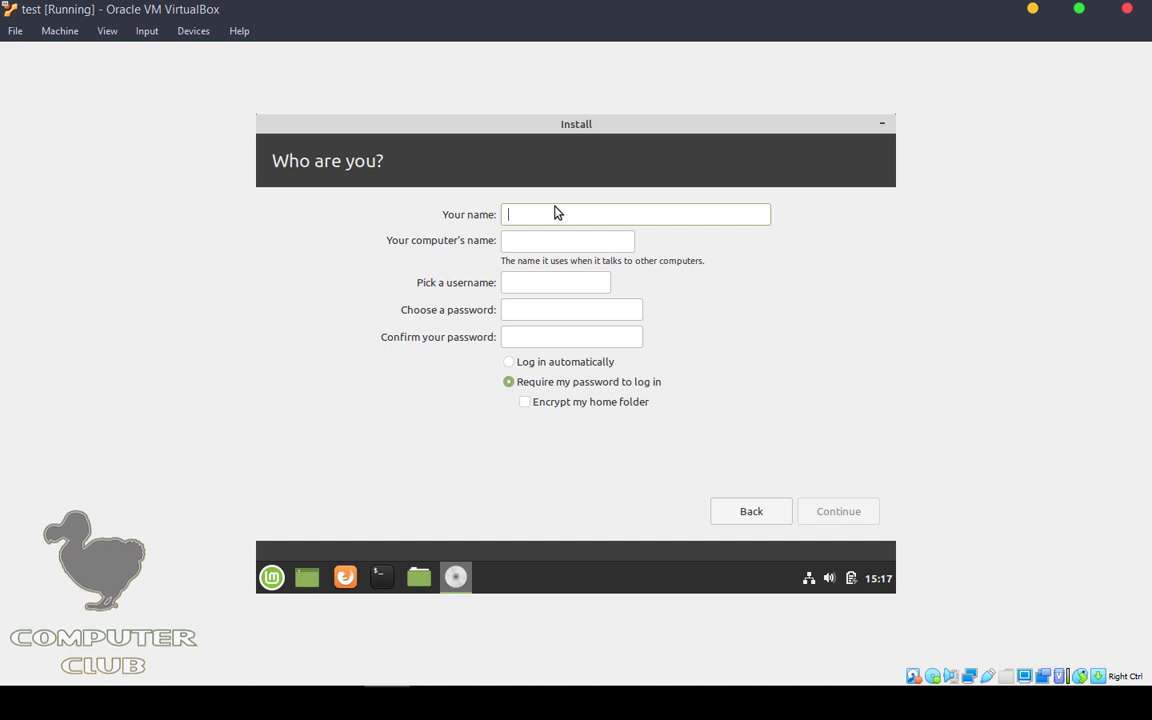
Step: Fill in the account's name and username fields
type("uom computer")
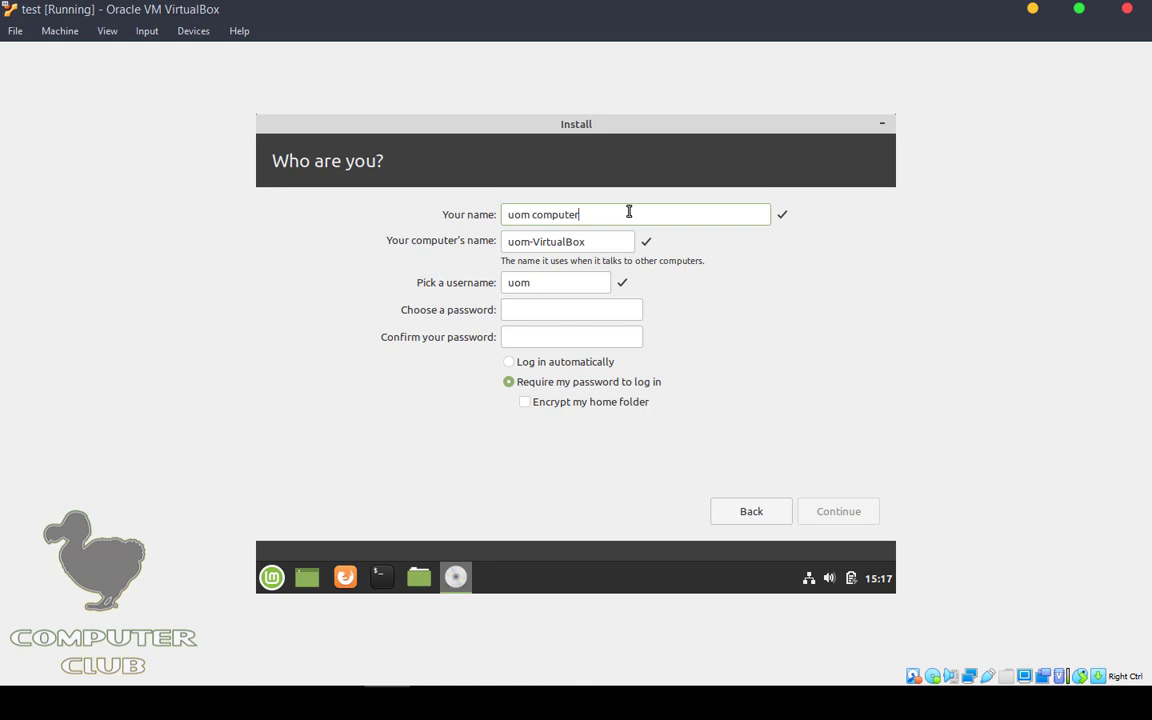
key("BackSpace")
left_click(564, 287)
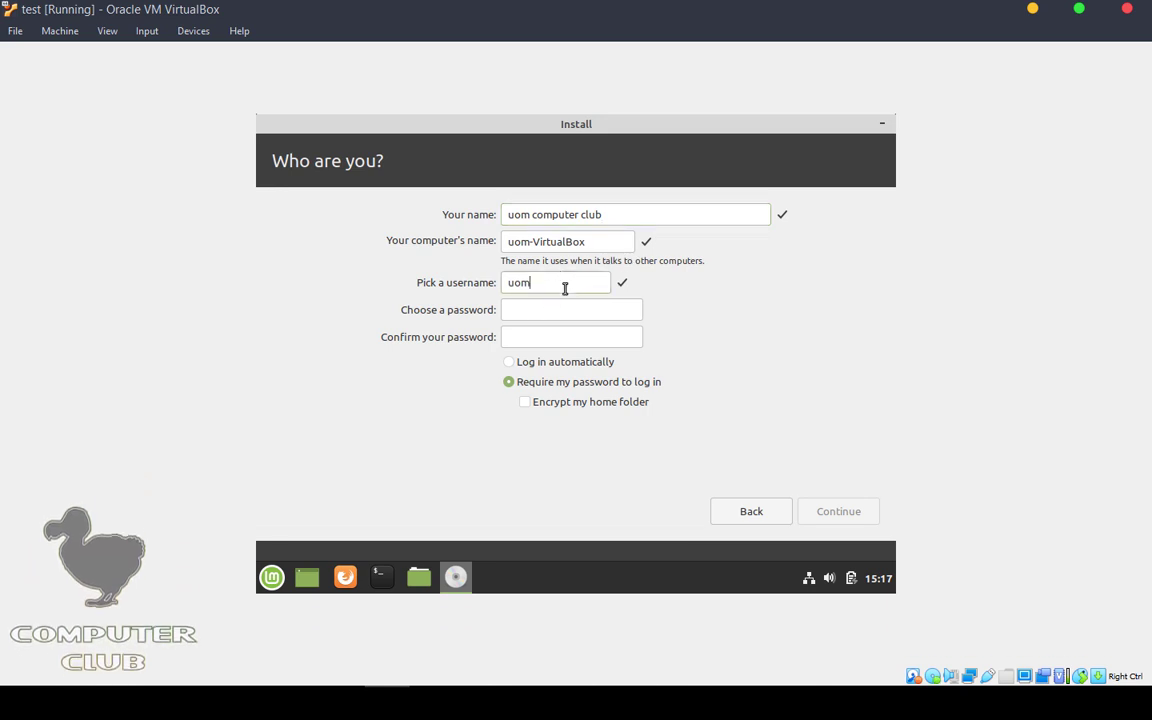
key("BackSpace")
key("BackSpace")
type("yo")
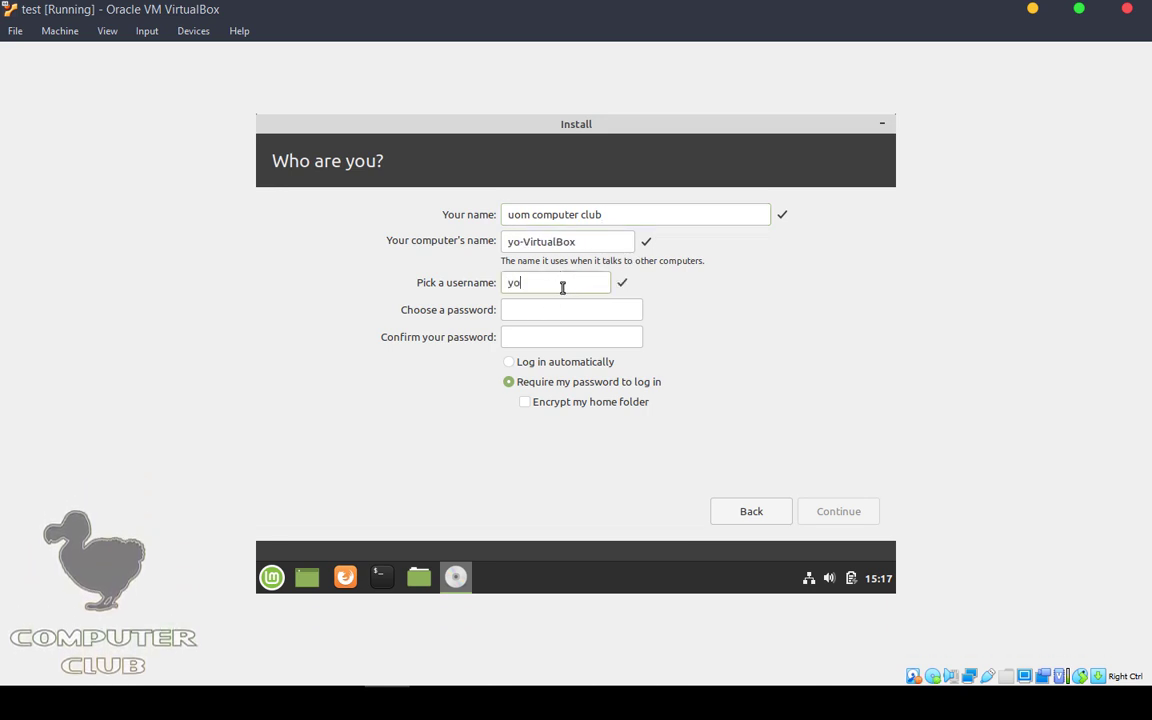
type("gesh")
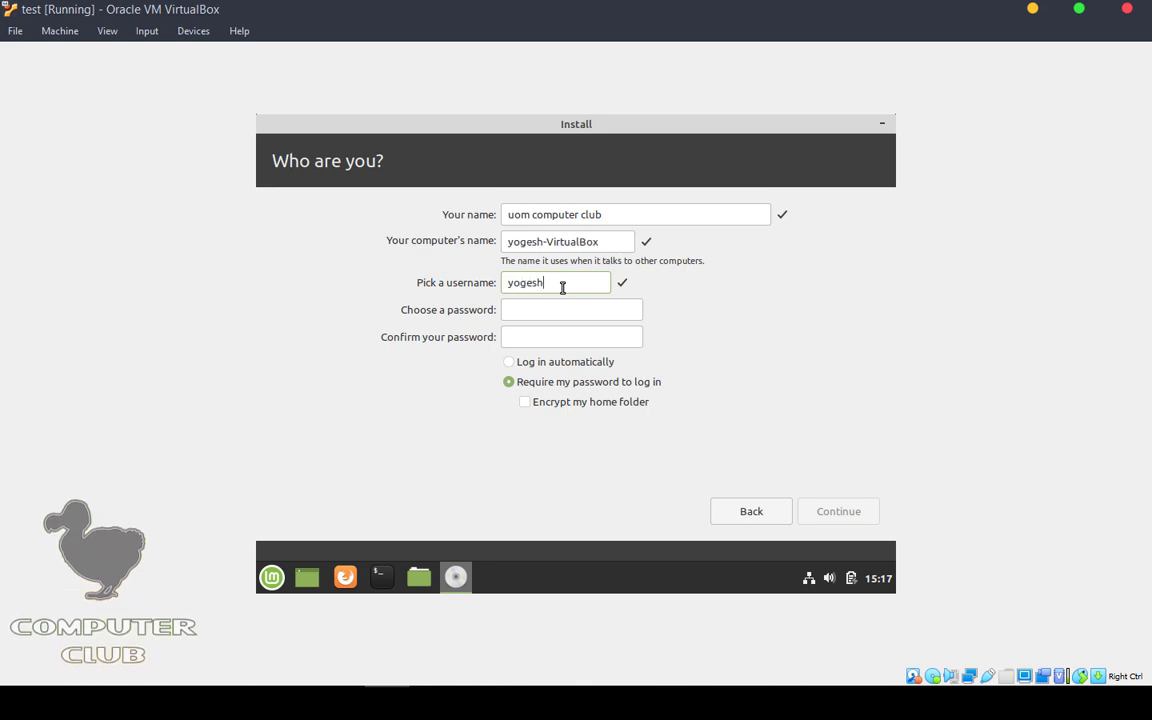
Step: Enable automatic login, enter and confirm the password, and start the installation
left_click(533, 364)
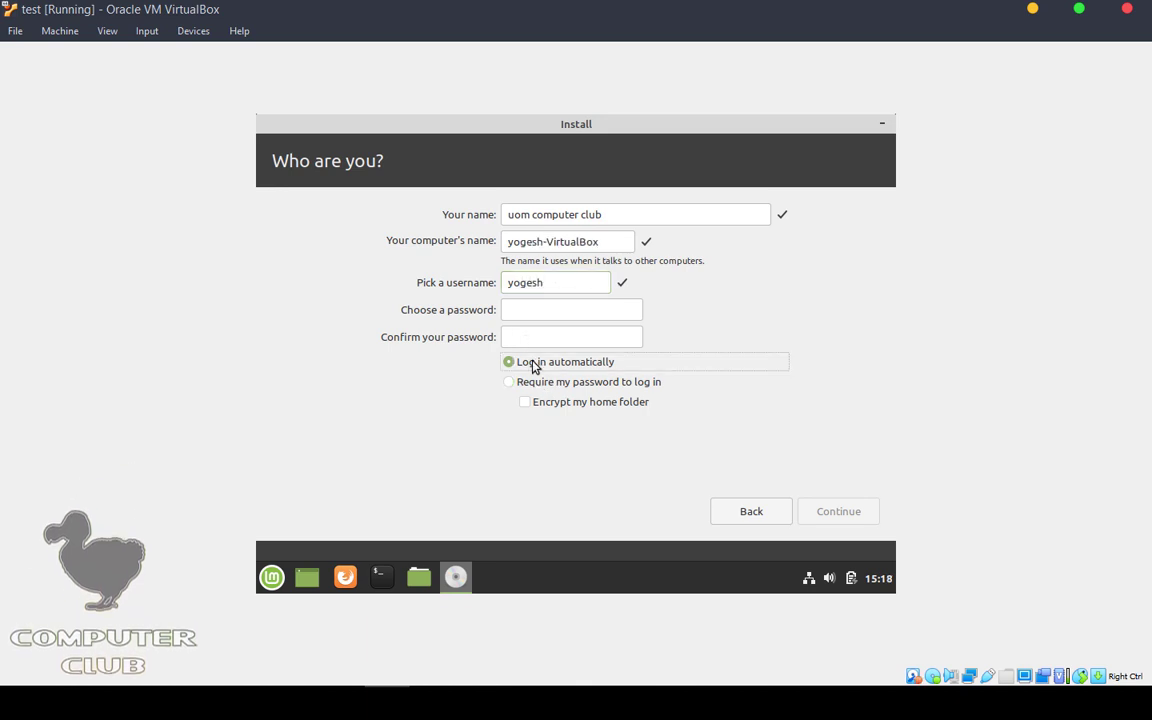
left_click(544, 313)
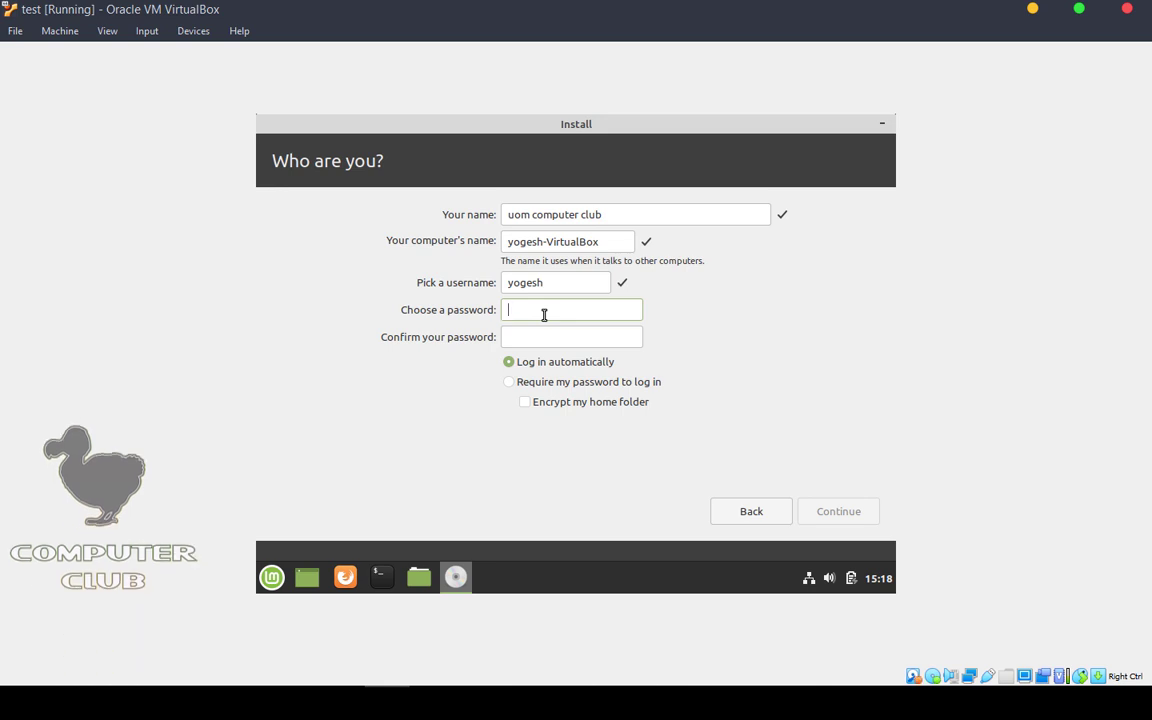
type("12")
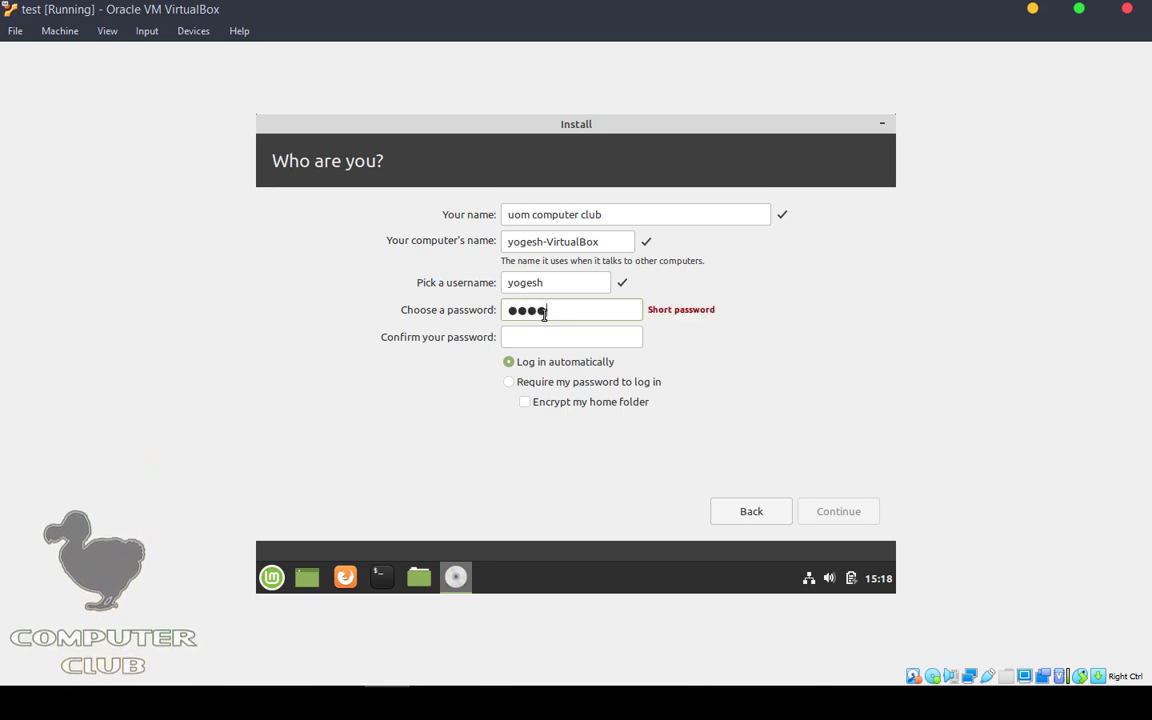
type("34567890")
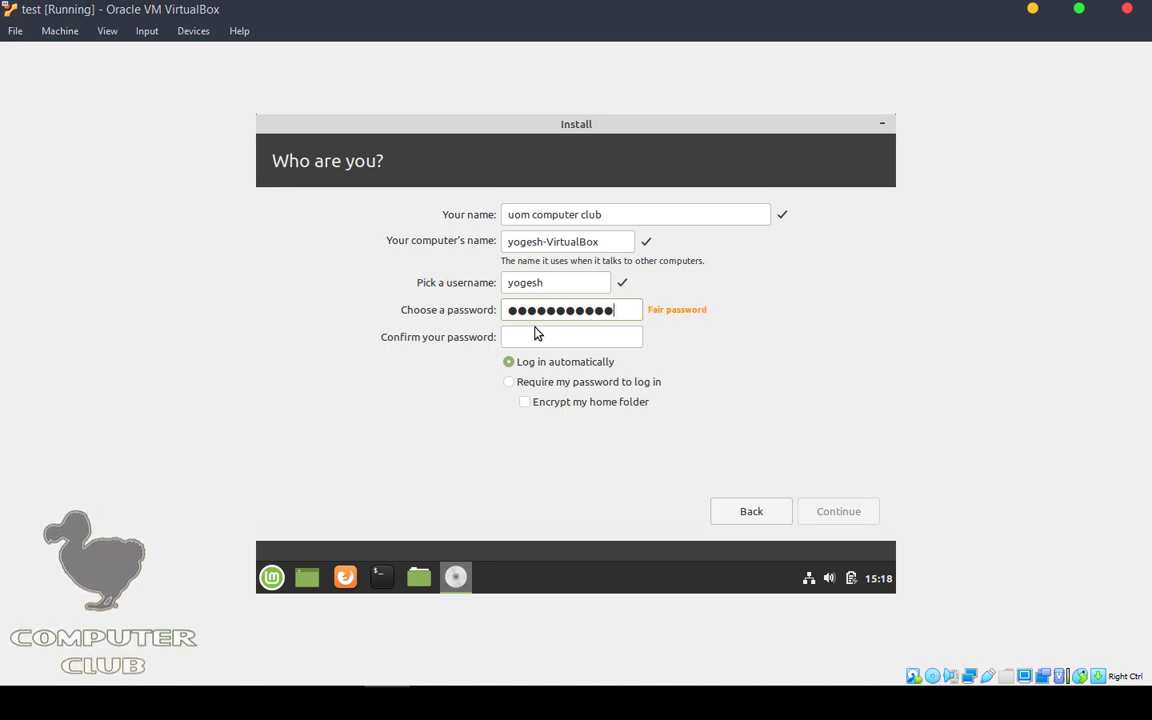
left_click(555, 339)
type("123")
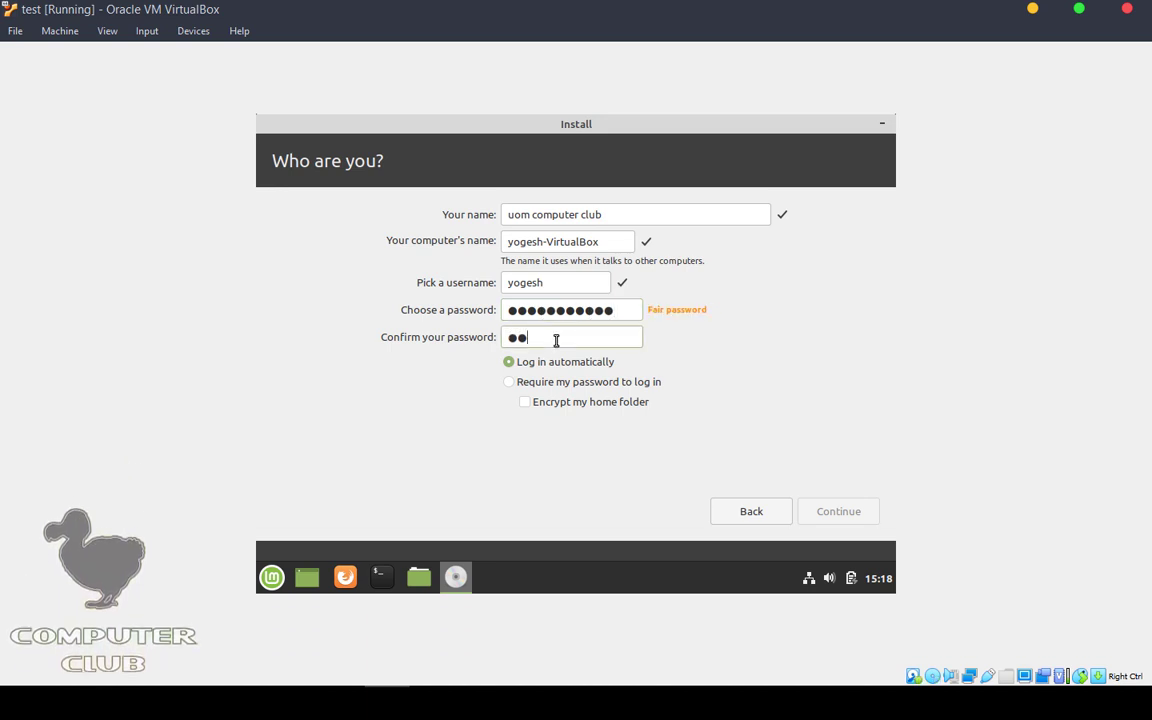
type("45678")
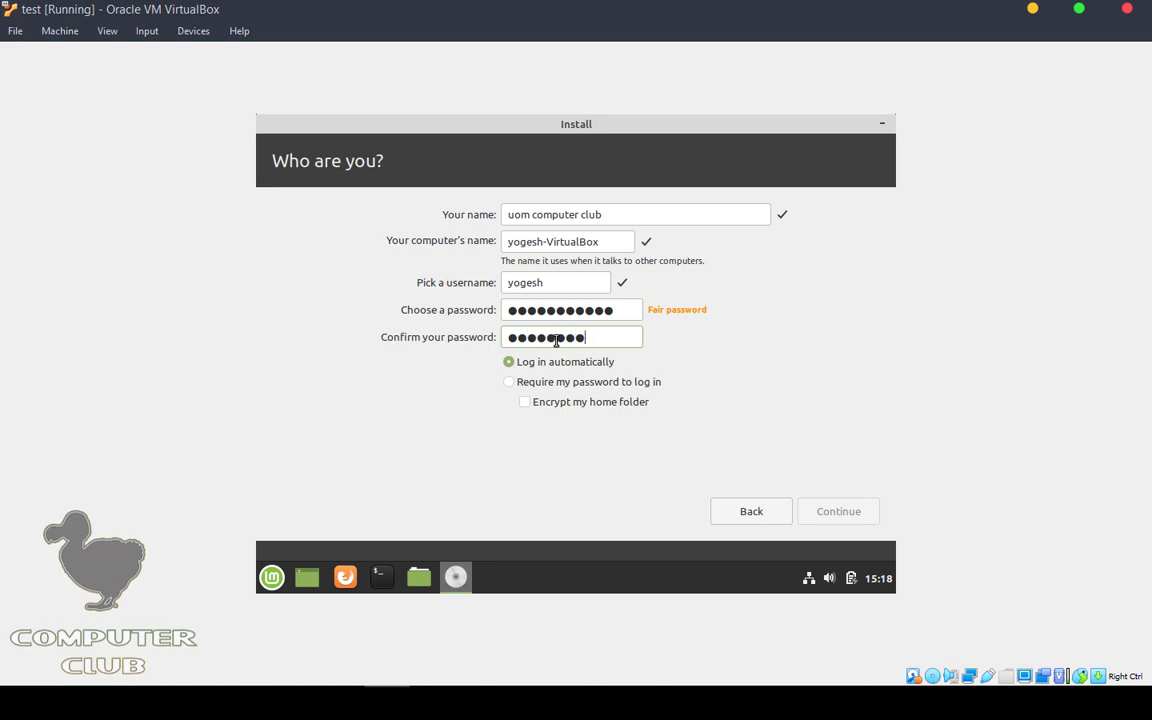
type("90")
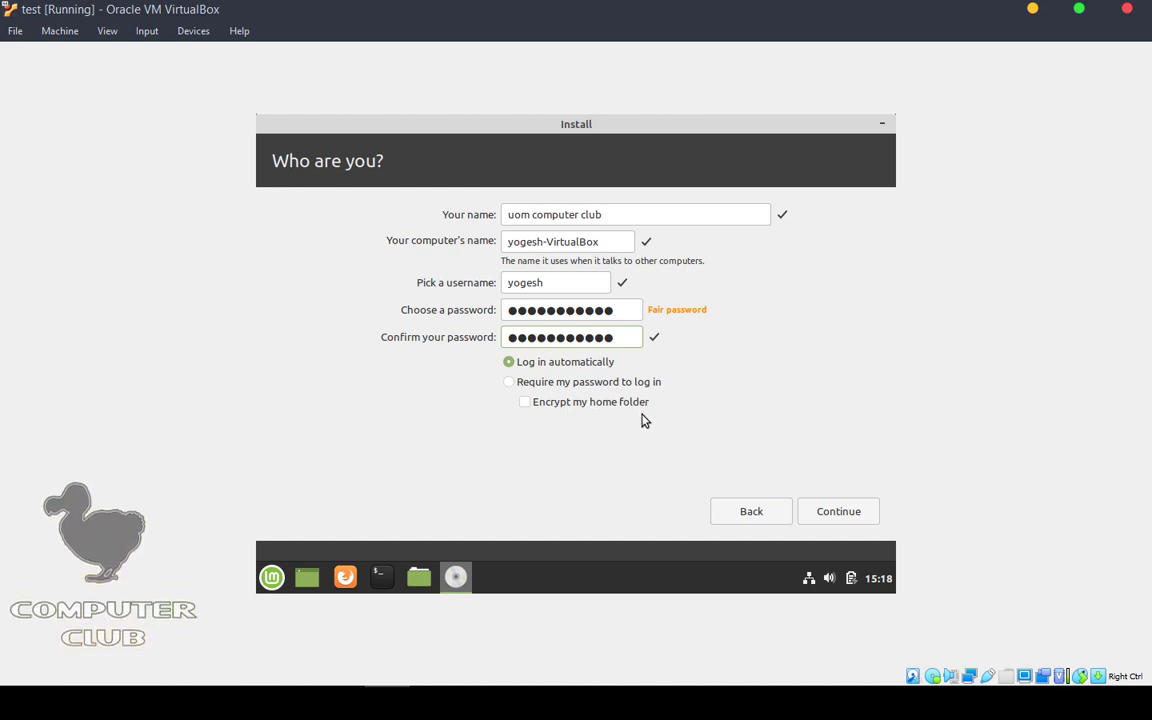
left_click(848, 509)
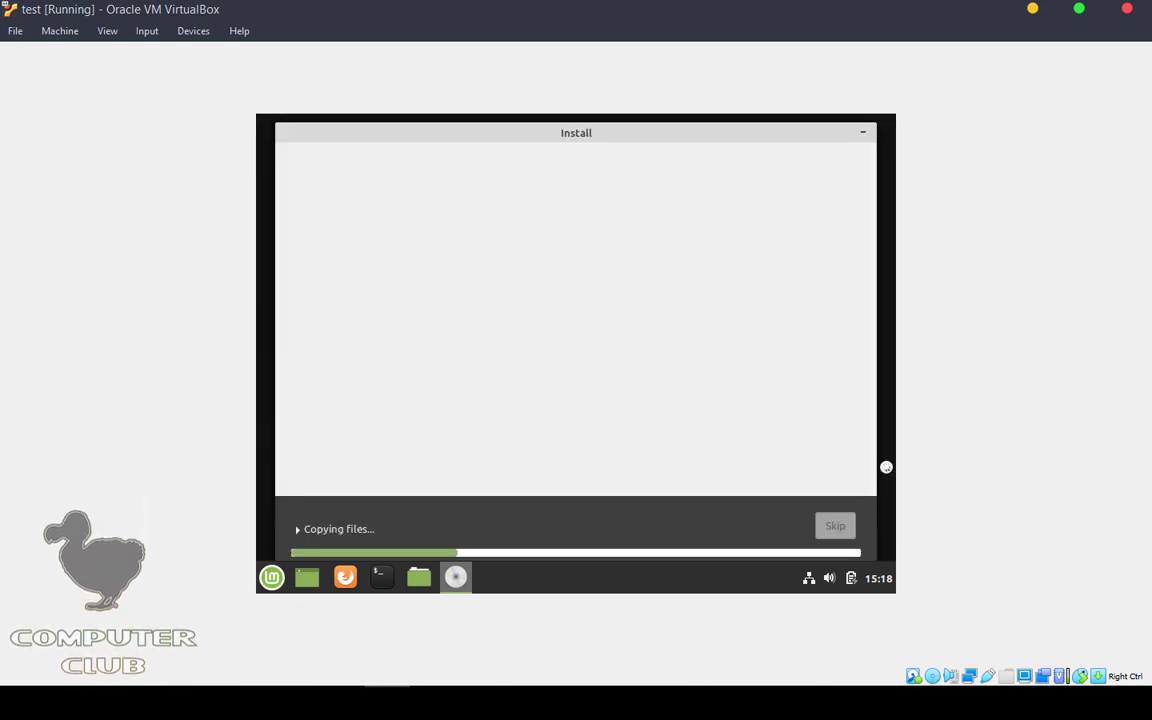
Step: Reposition the installer, browse the slideshow and expand the progress log until installation finishes
left_click_drag(394, 133, 514, 200)
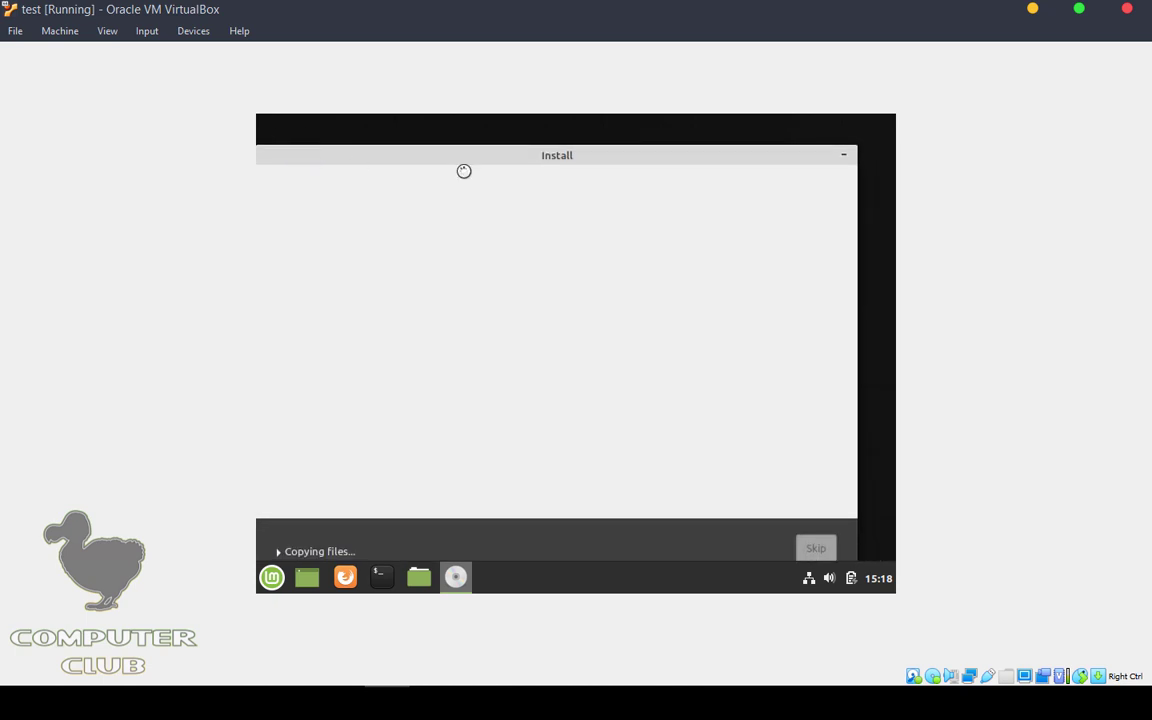
left_click_drag(568, 157, 575, 128)
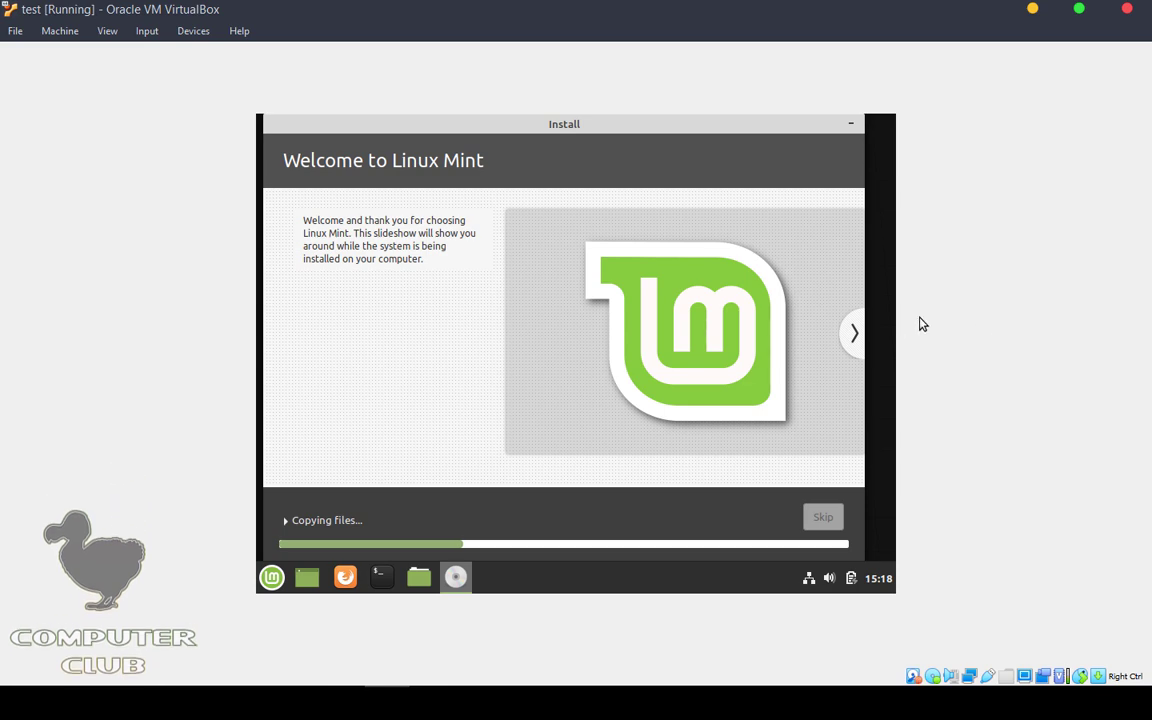
left_click(855, 332)
left_click(853, 331)
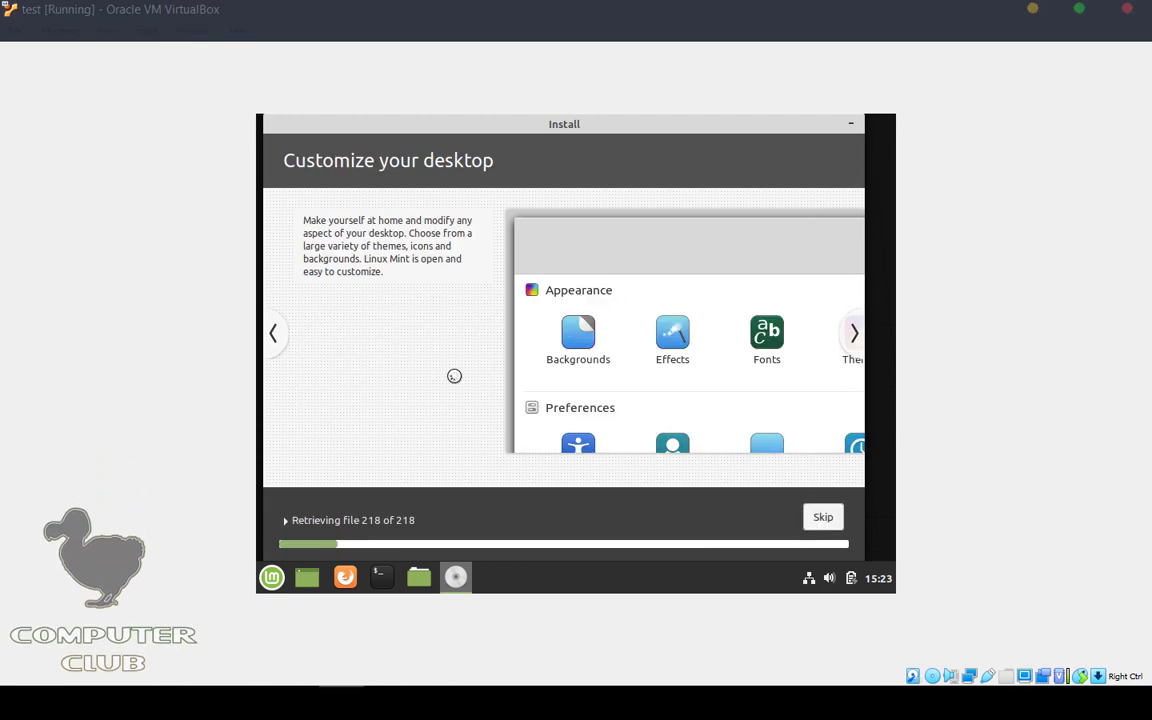
left_click(846, 322)
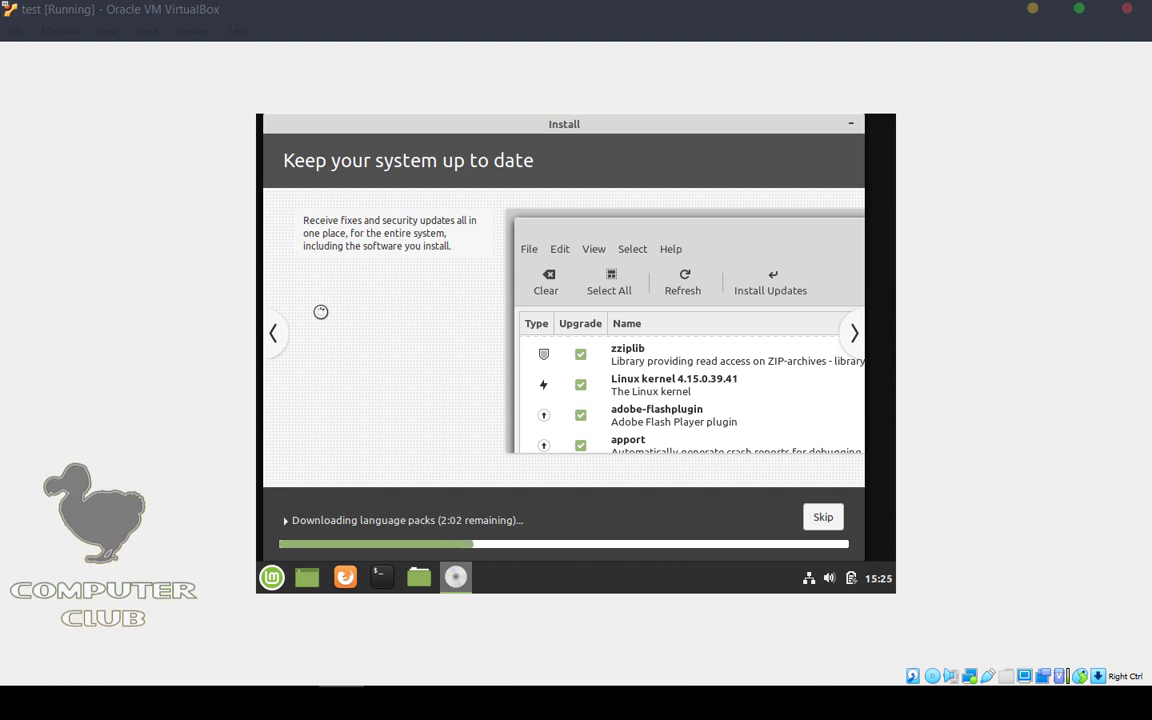
left_click(823, 514)
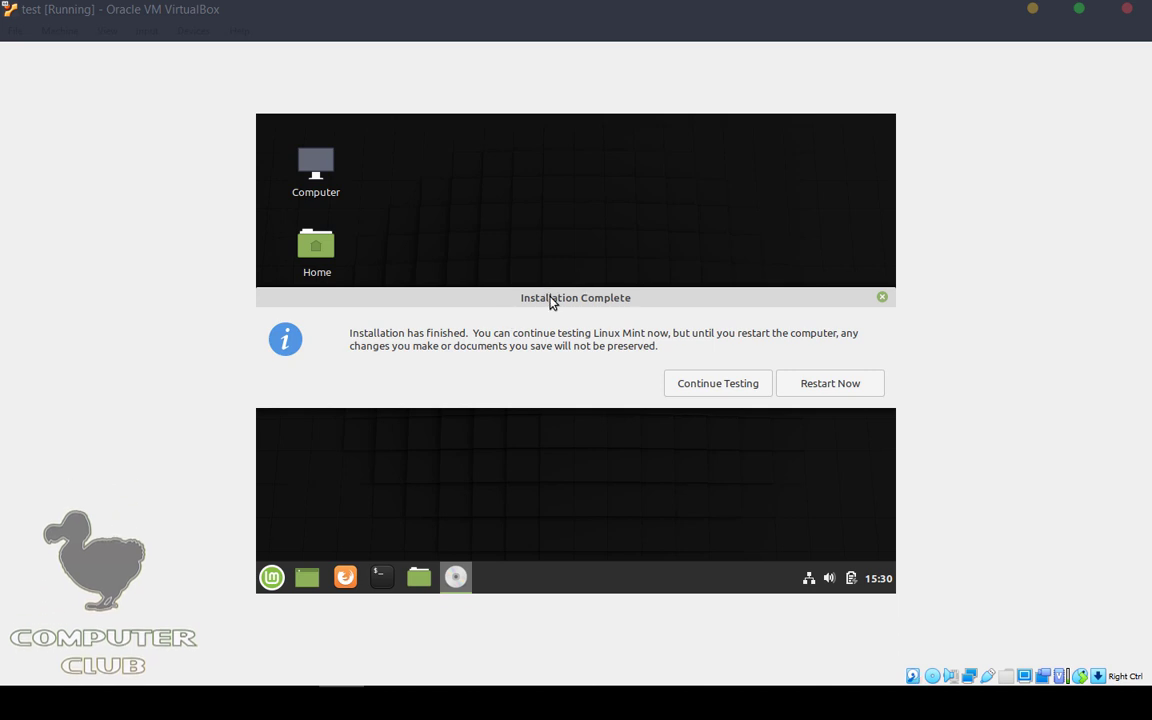
Step: Choose Continue Testing, then shut down the live session from the Mint menu's Quit option
left_click_drag(551, 303, 529, 157)
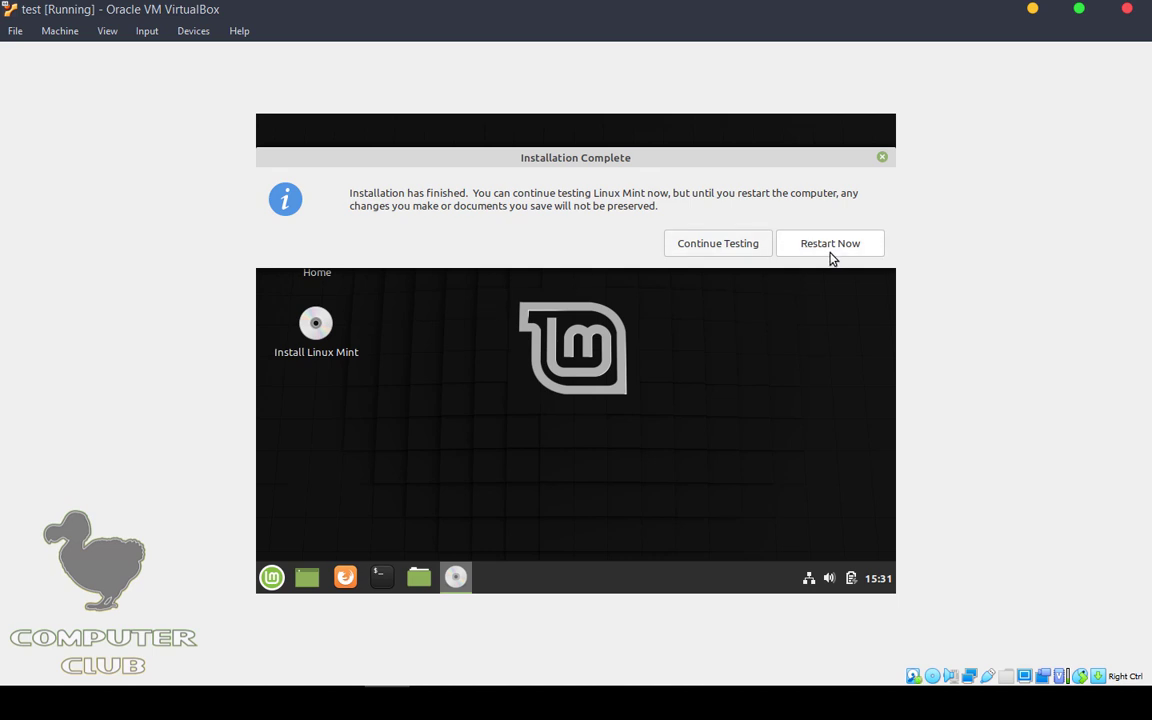
left_click(733, 250)
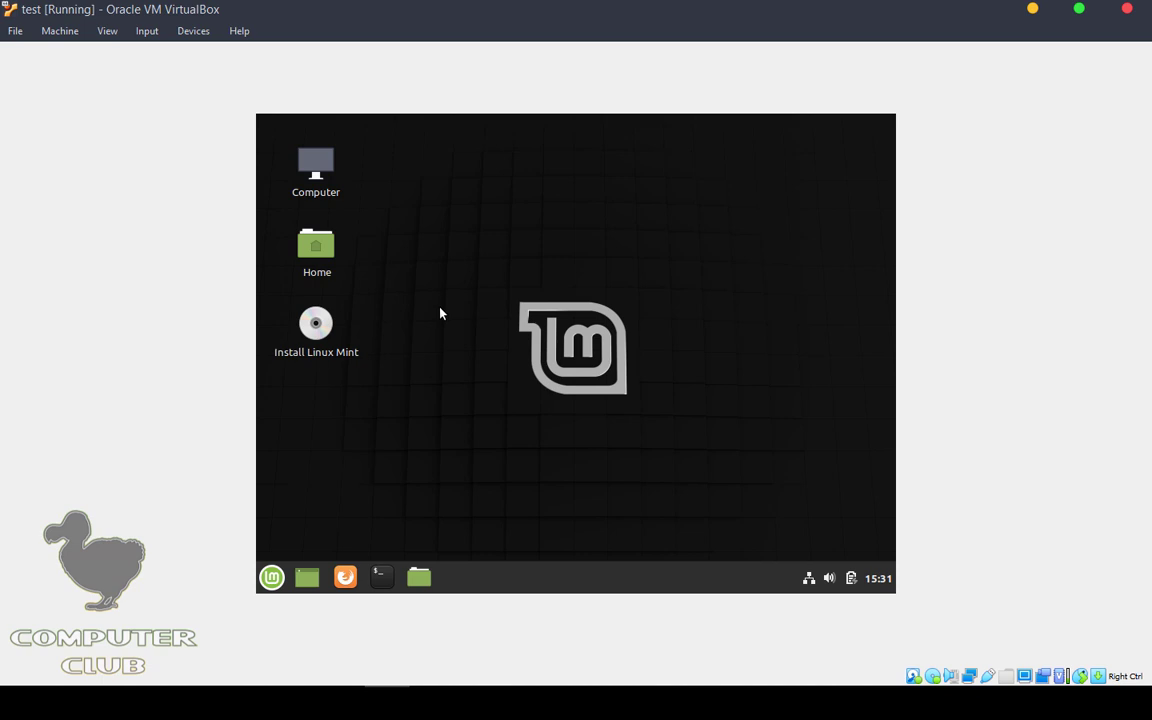
left_click(271, 577)
left_click(300, 508)
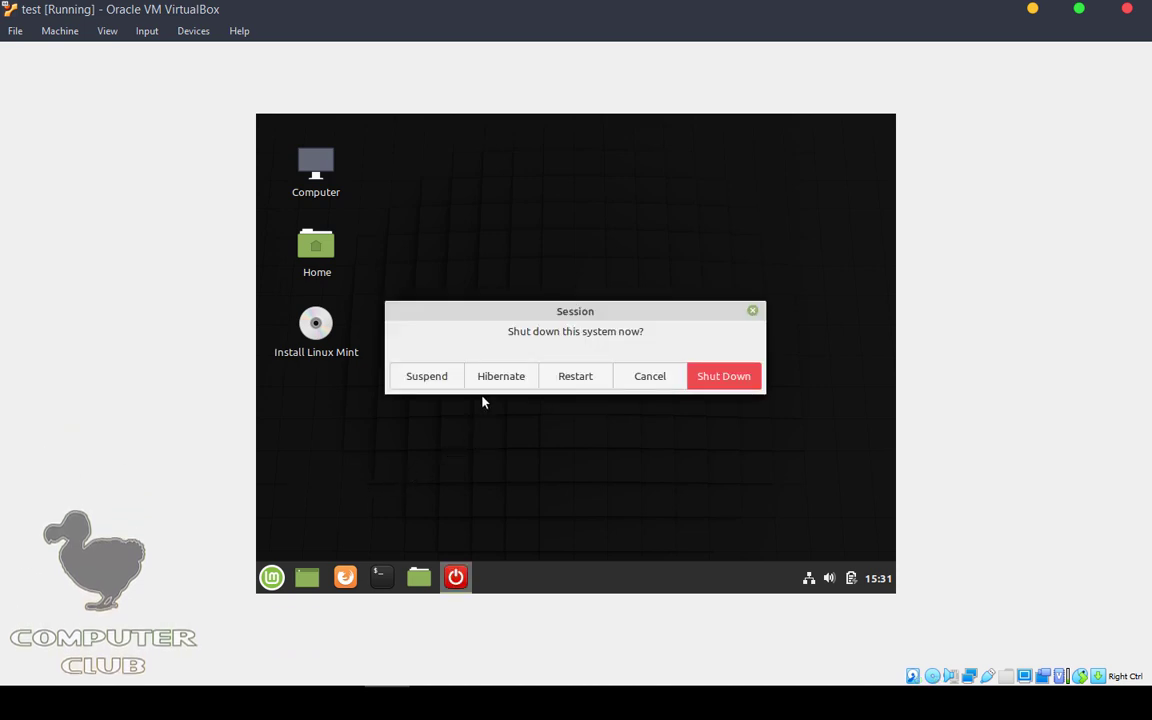
left_click(725, 385)
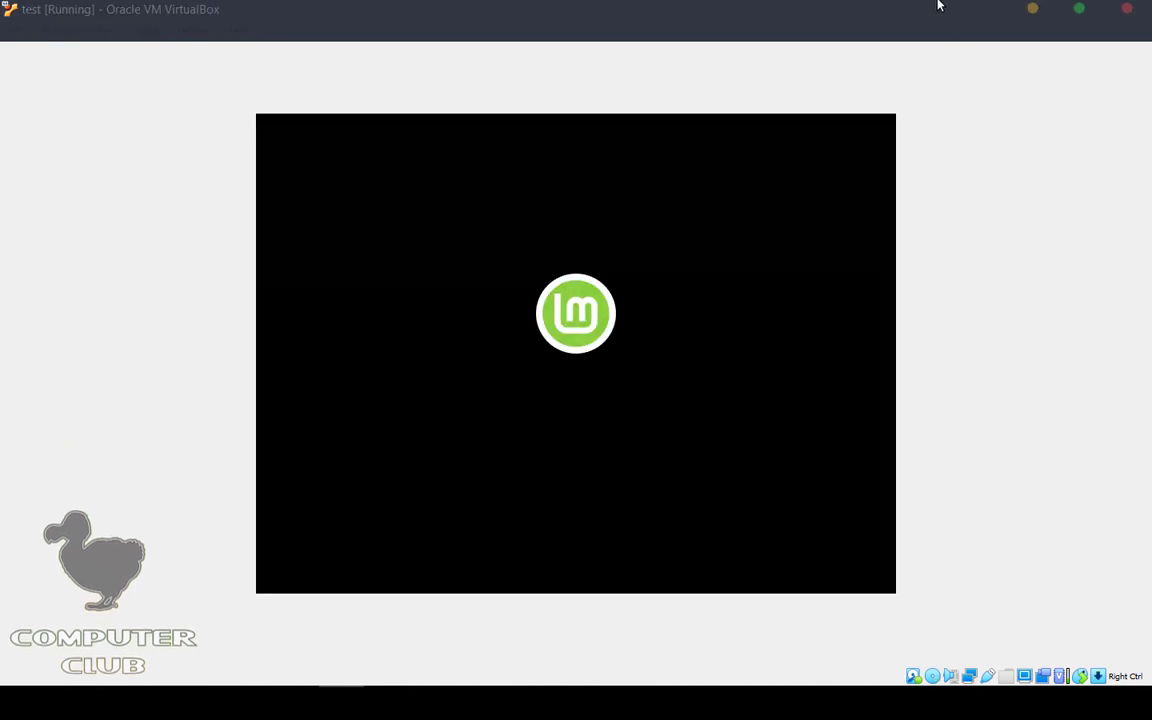
Step: Send an ACPI shutdown to the test VM, then power it off from the close dialog
left_click_drag(938, 5, 790, 96)
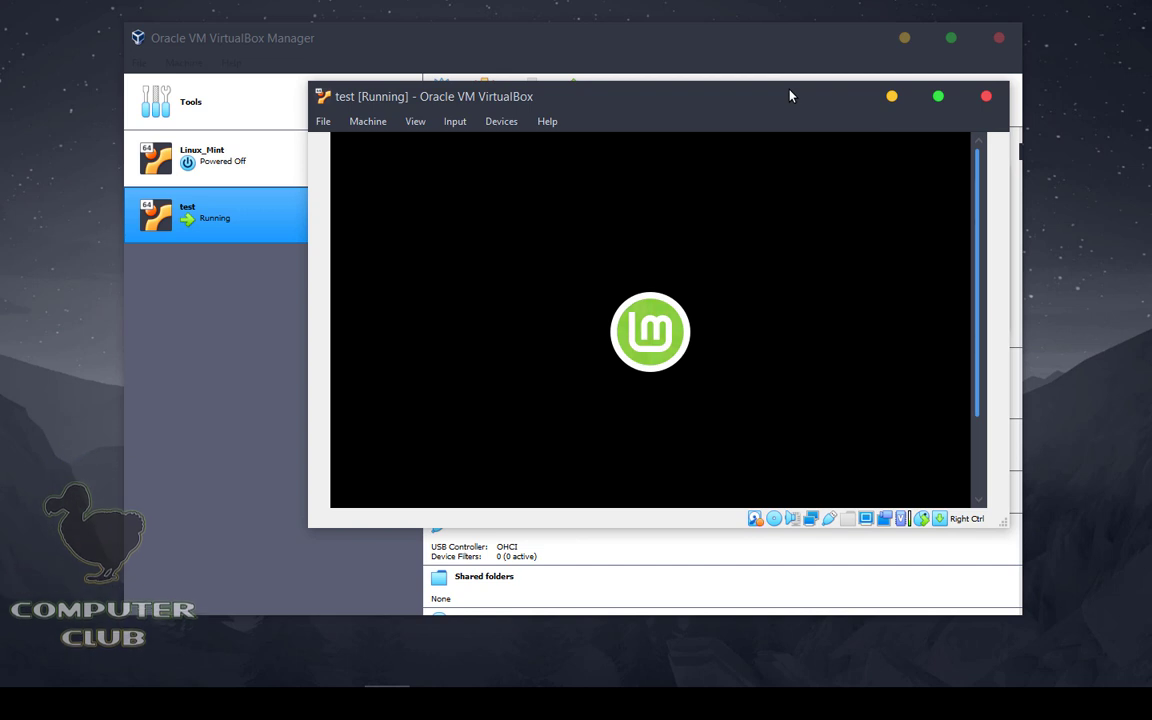
left_click(323, 122)
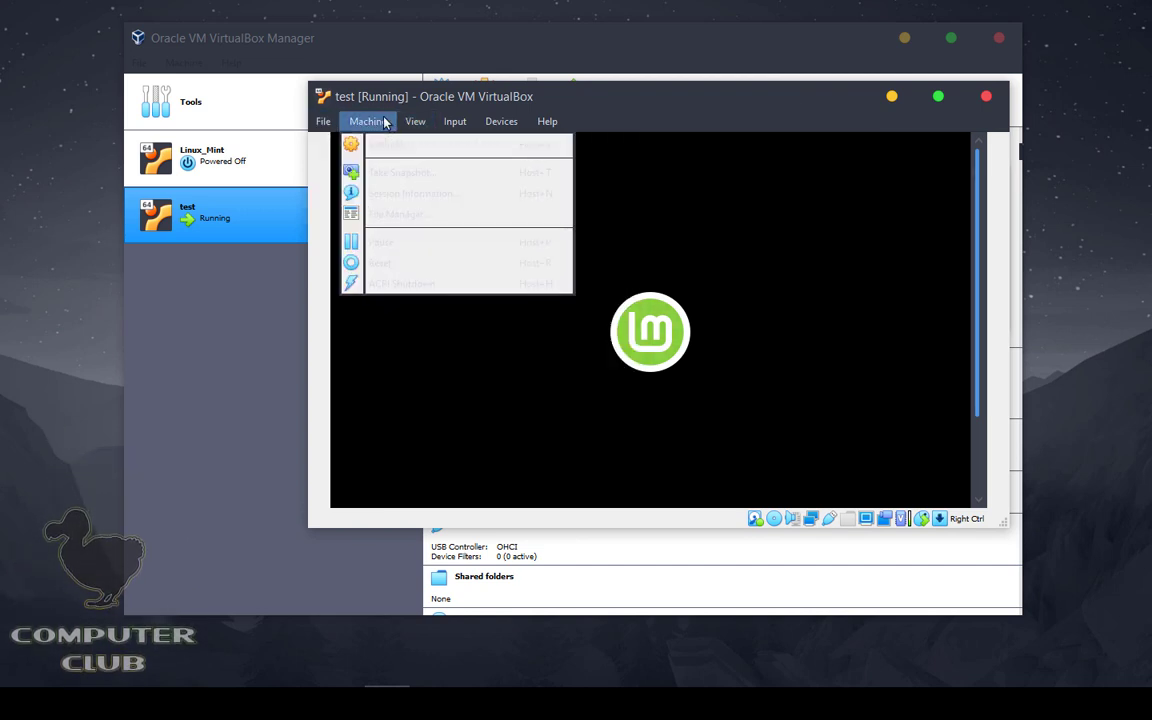
left_click(433, 283)
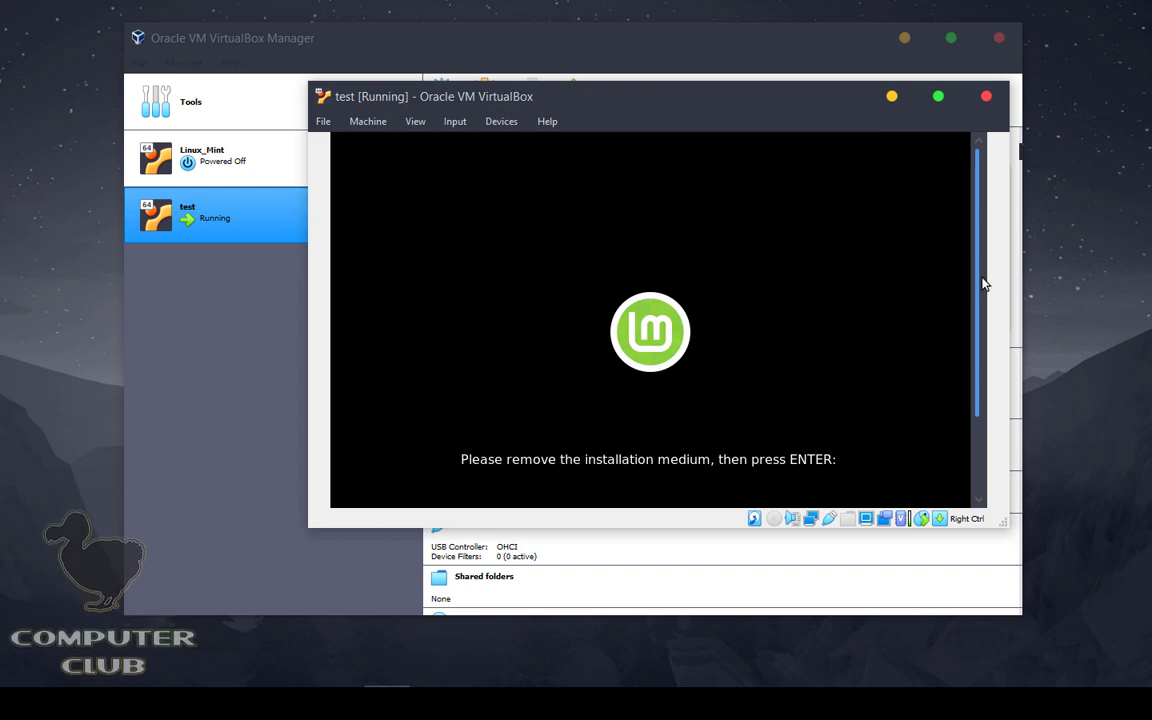
left_click_drag(981, 280, 980, 368)
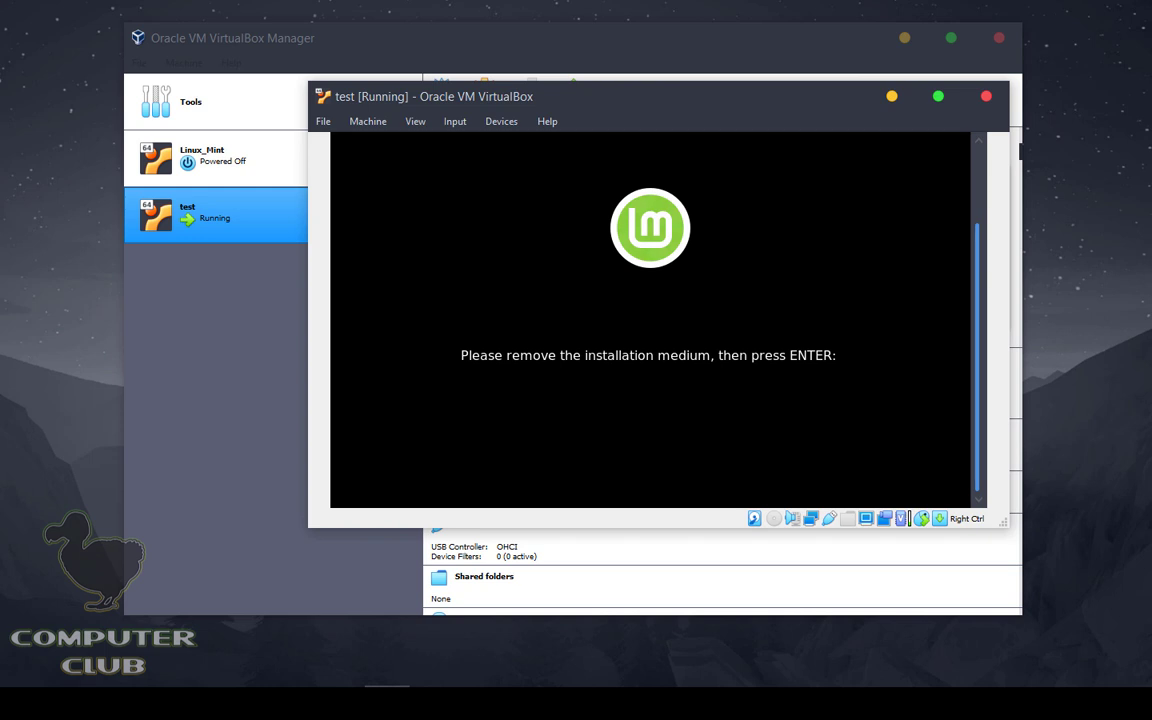
left_click(986, 96)
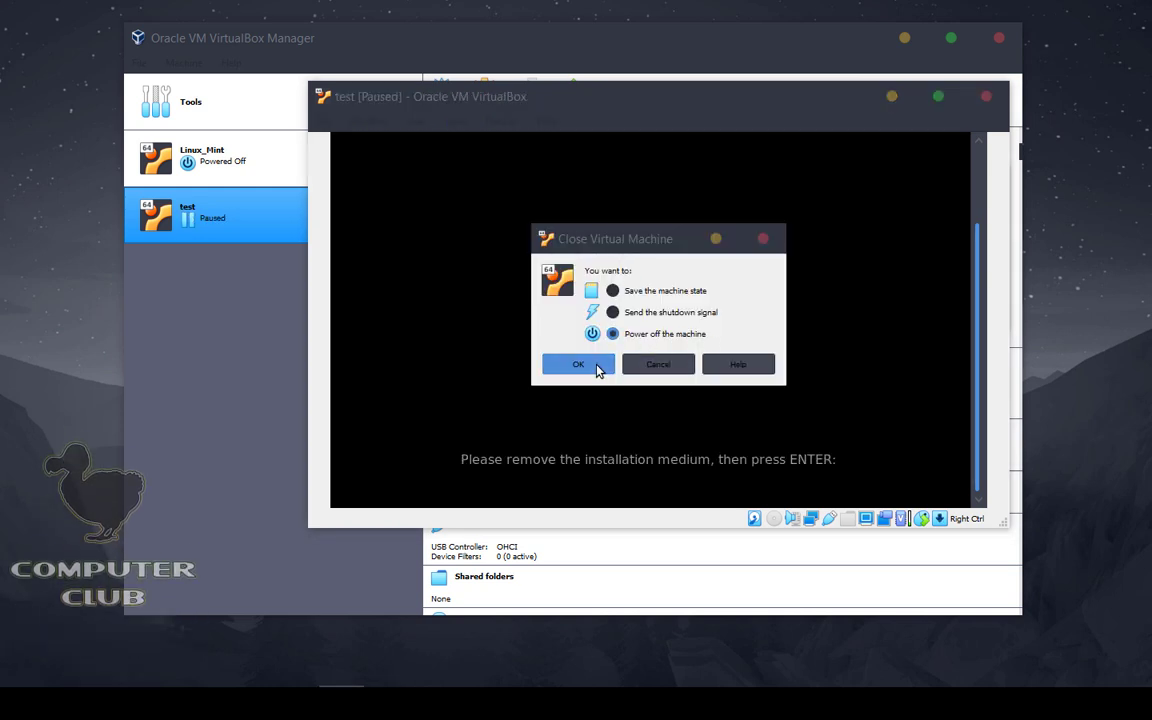
left_click(600, 366)
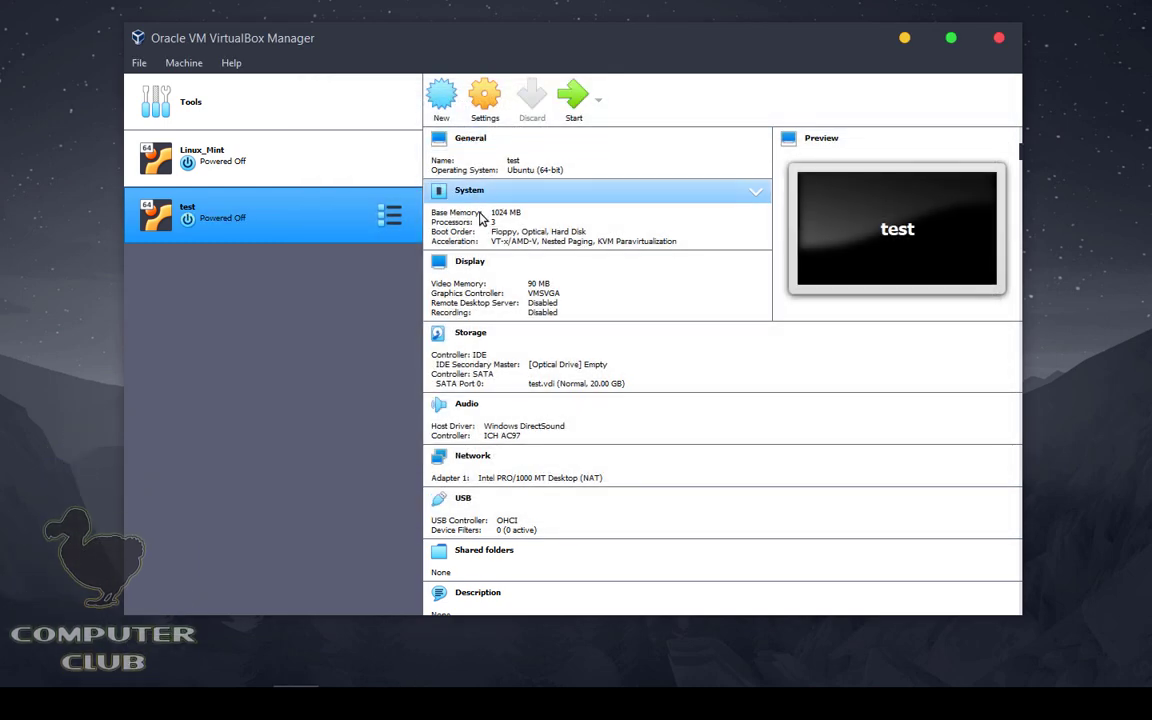
Step: Remove the empty optical drive and IDE controller from test's storage, then start the VM
left_click(489, 97)
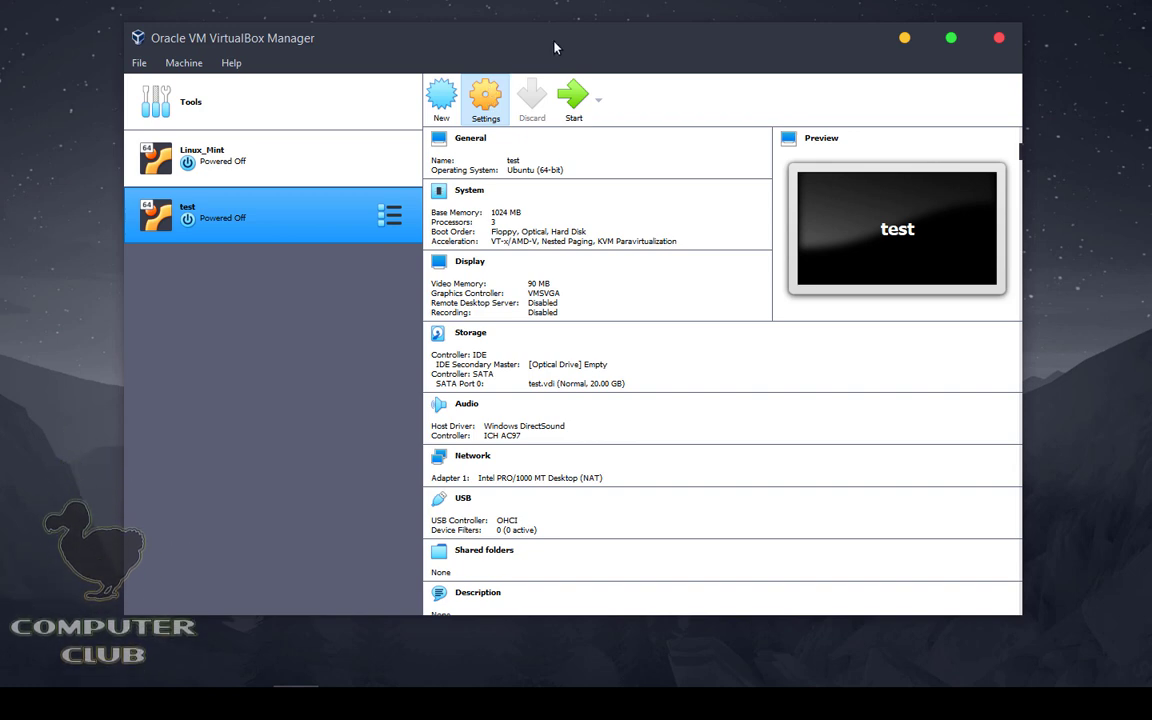
left_click(392, 236)
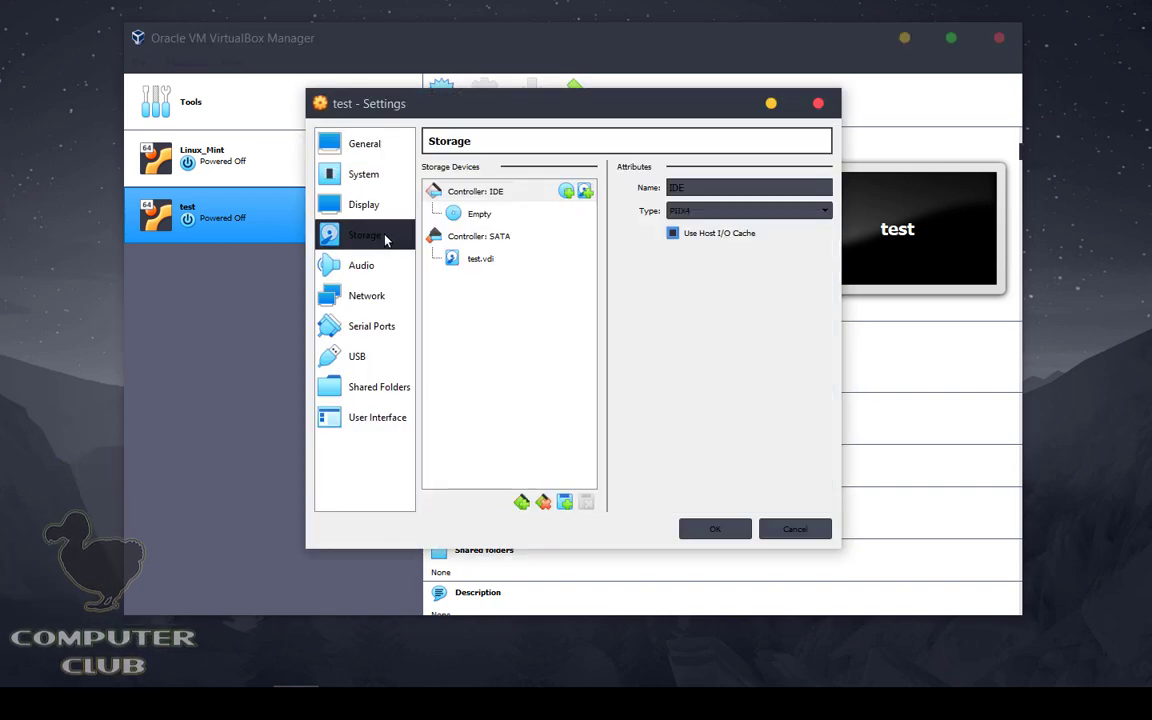
left_click(515, 213)
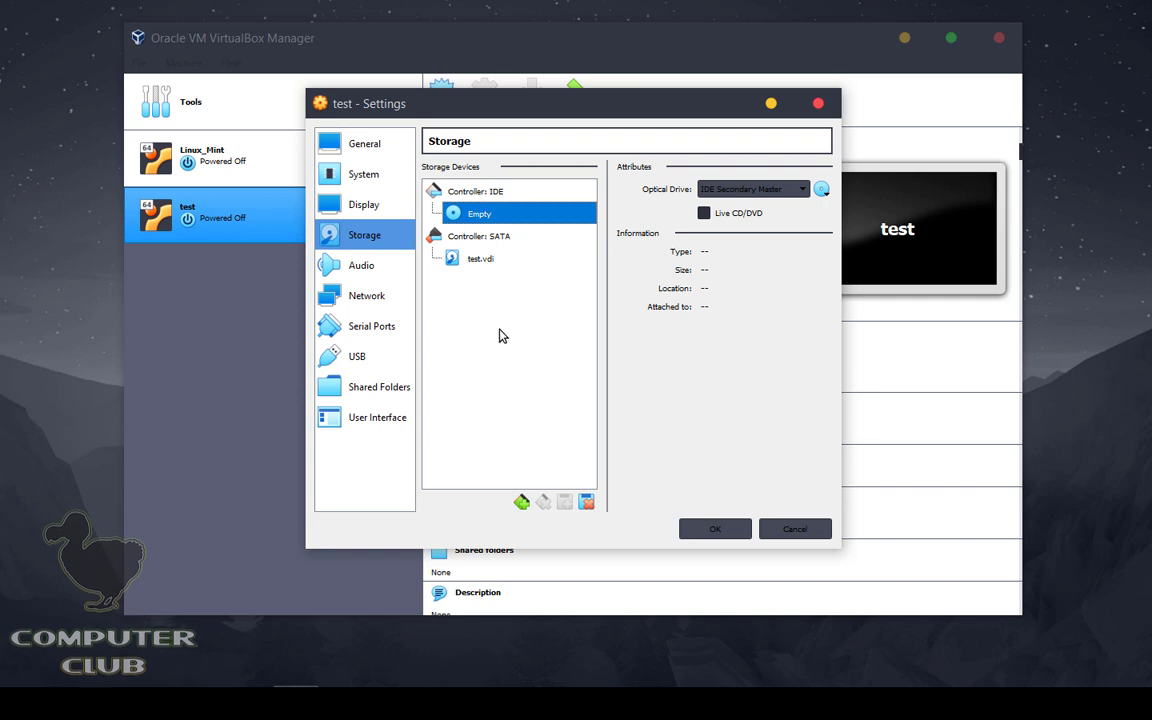
left_click(586, 508)
left_click(545, 398)
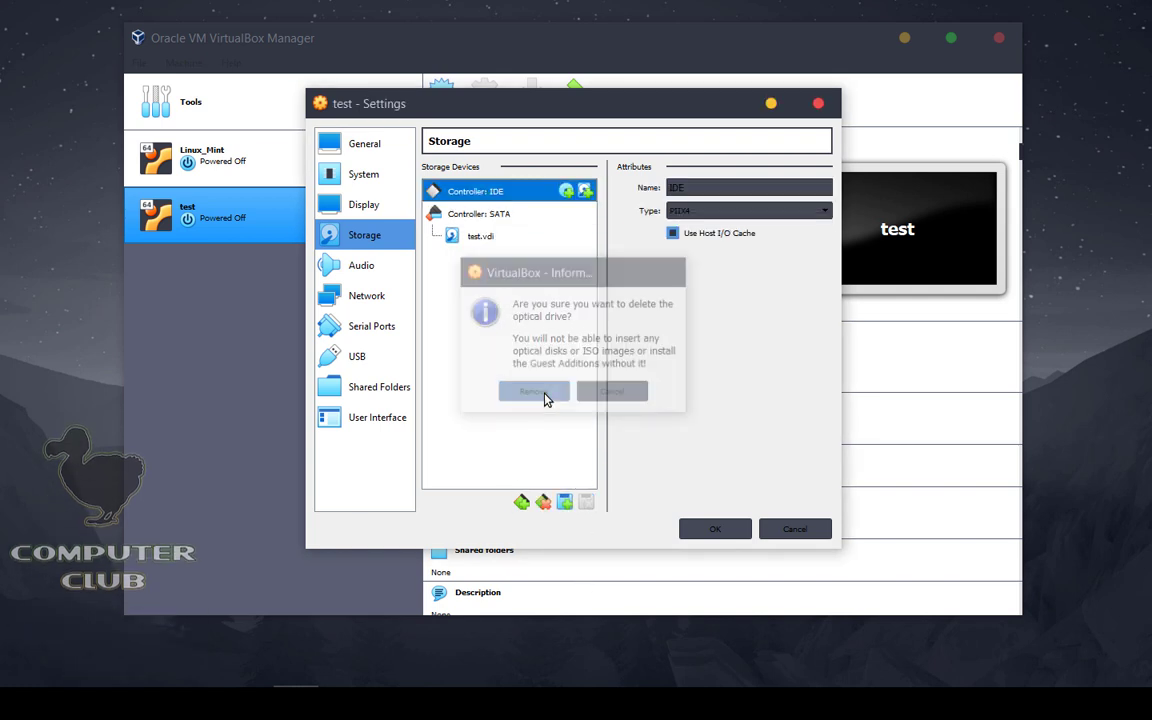
left_click(541, 503)
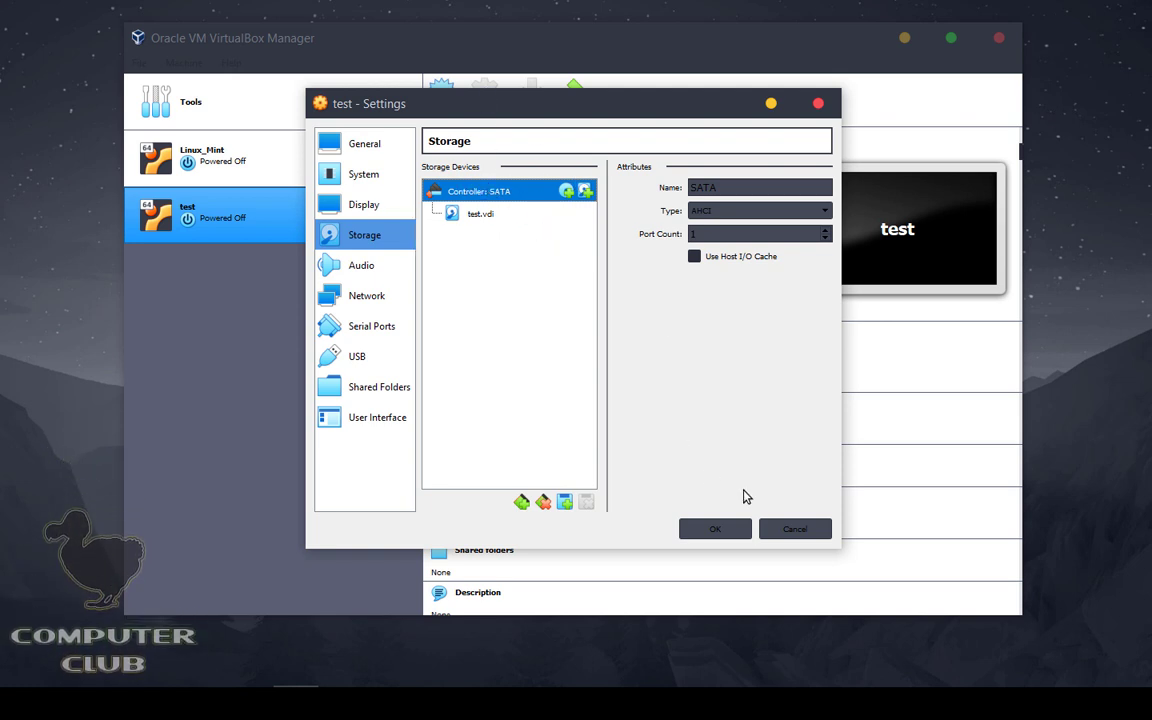
left_click(728, 532)
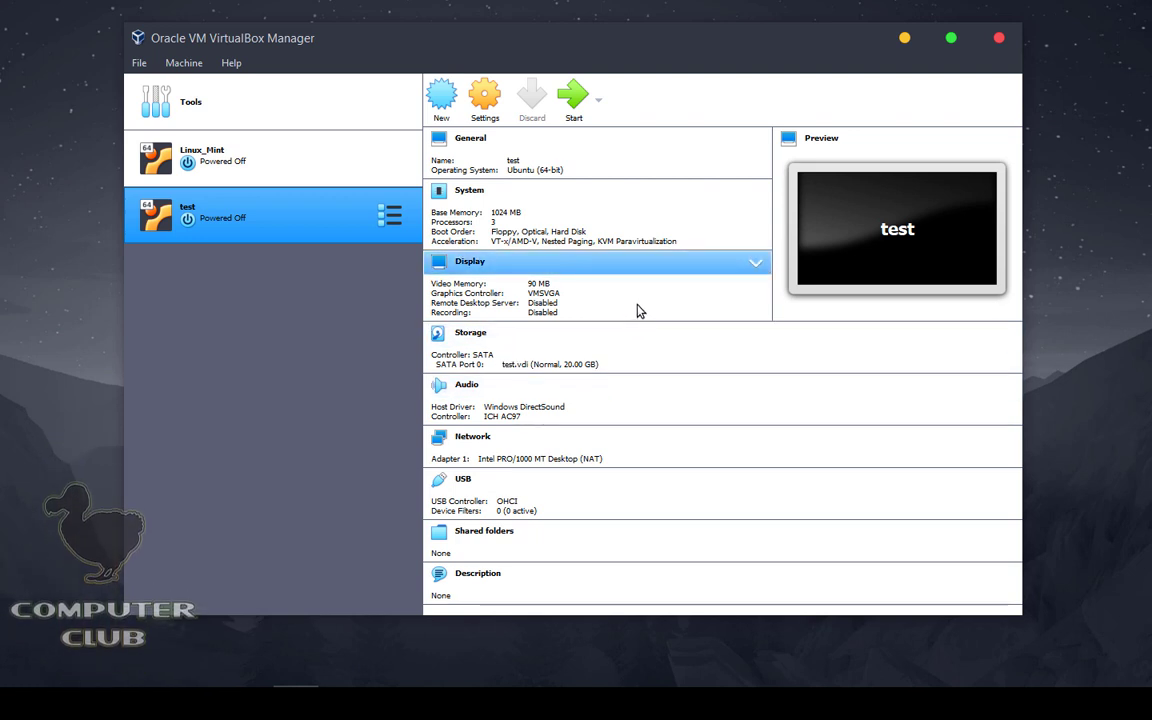
left_click(576, 98)
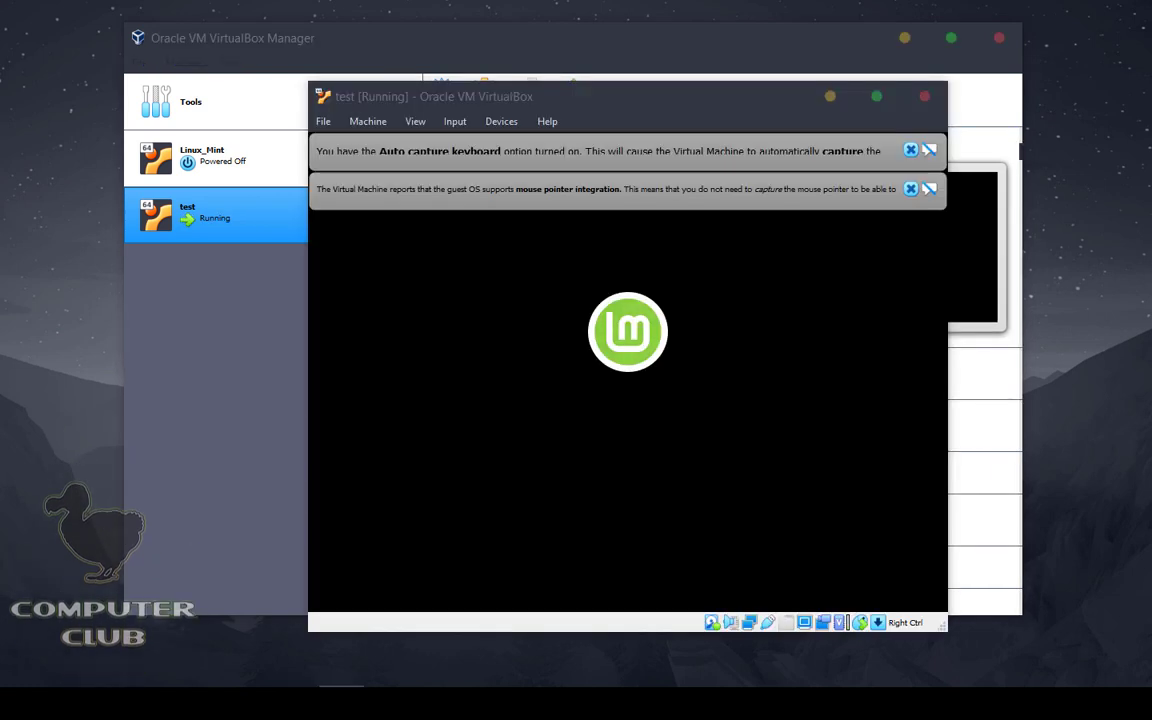
Step: Dismiss the mouse and keyboard notices, the video driver warning, and the Mint Welcome window
left_click(910, 188)
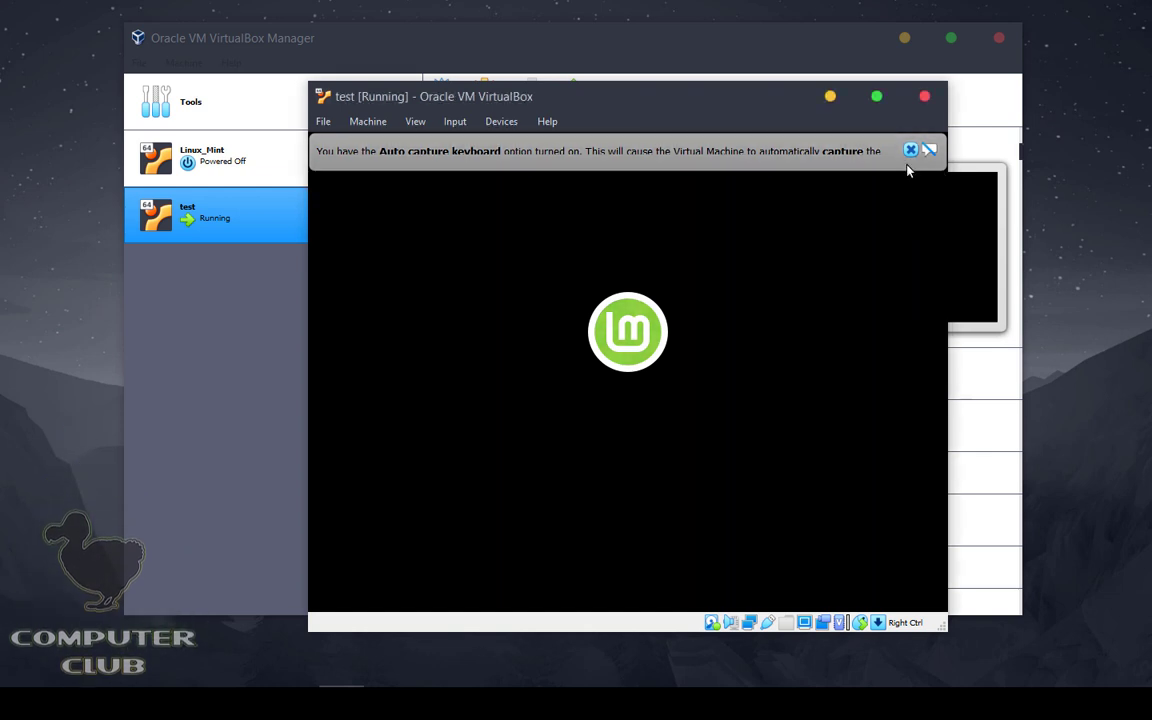
left_click(910, 150)
left_click_drag(594, 108, 650, 188)
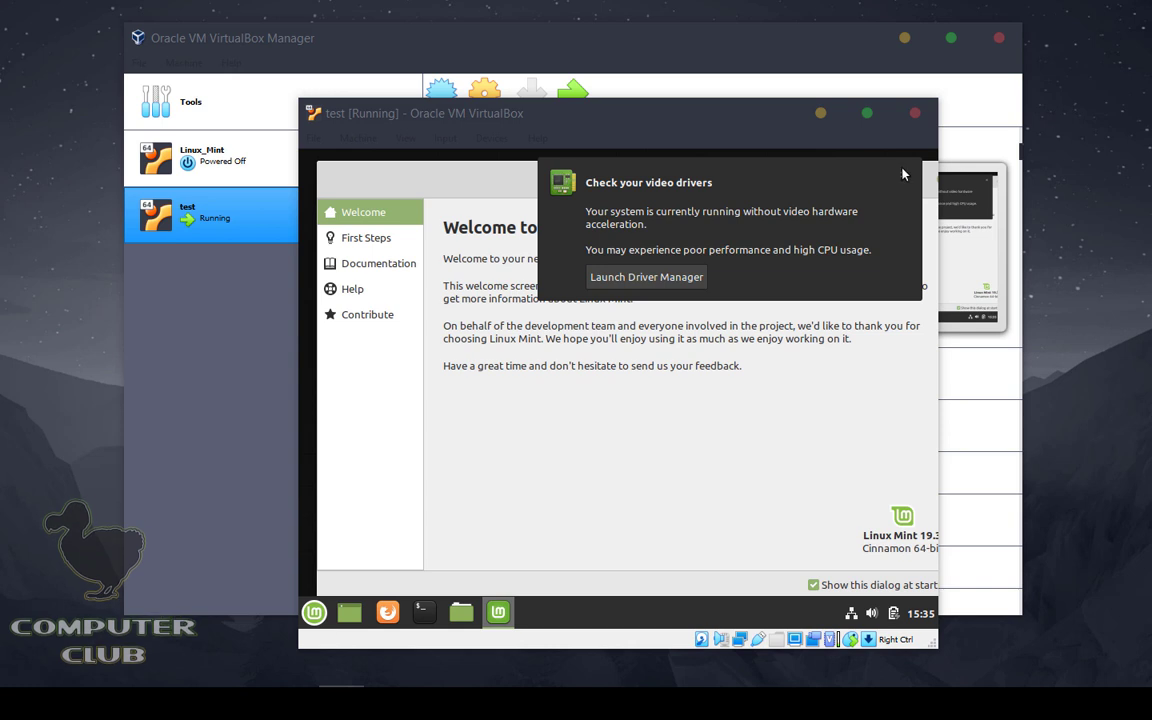
left_click(905, 170)
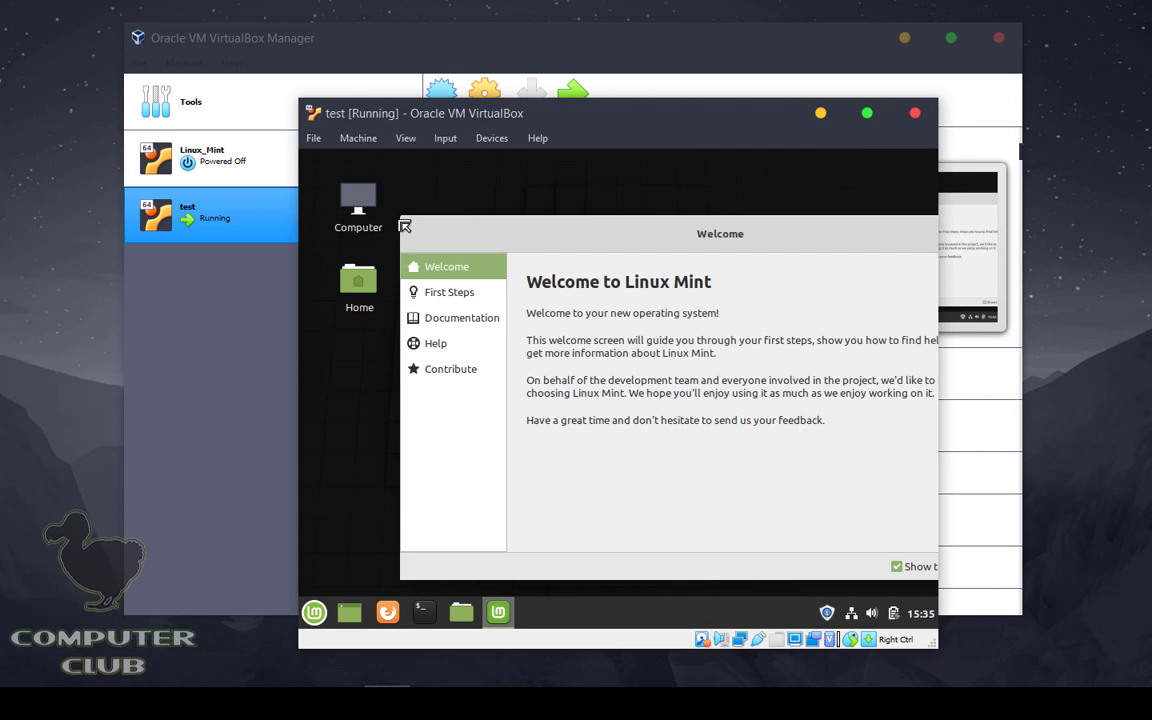
left_click_drag(405, 226, 481, 257)
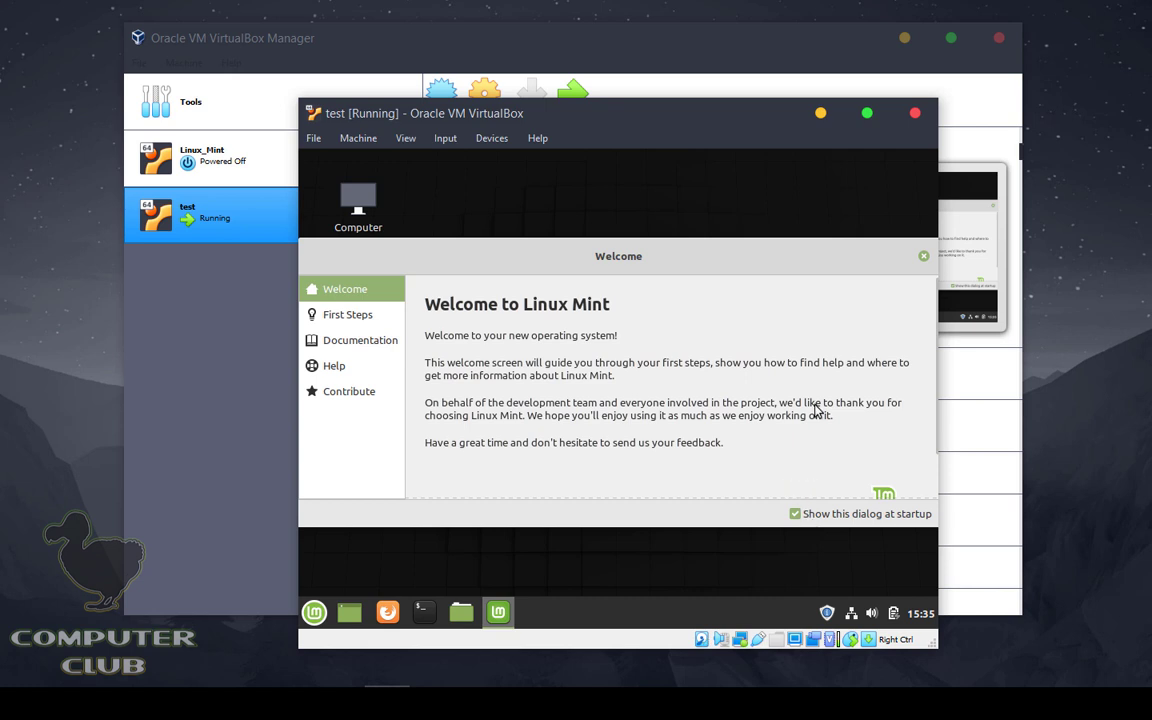
left_click(922, 256)
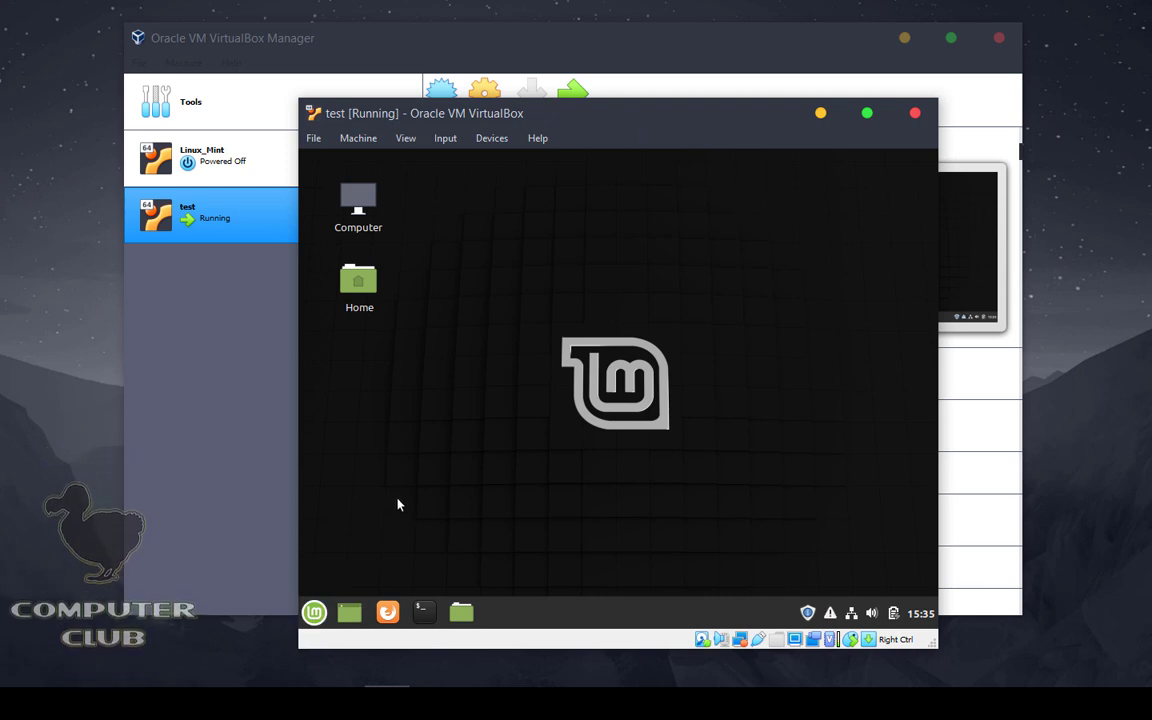
Step: Open a terminal, clear it with Ctrl+L, shrink and reposition it, then open the Mint menu
left_click(424, 612)
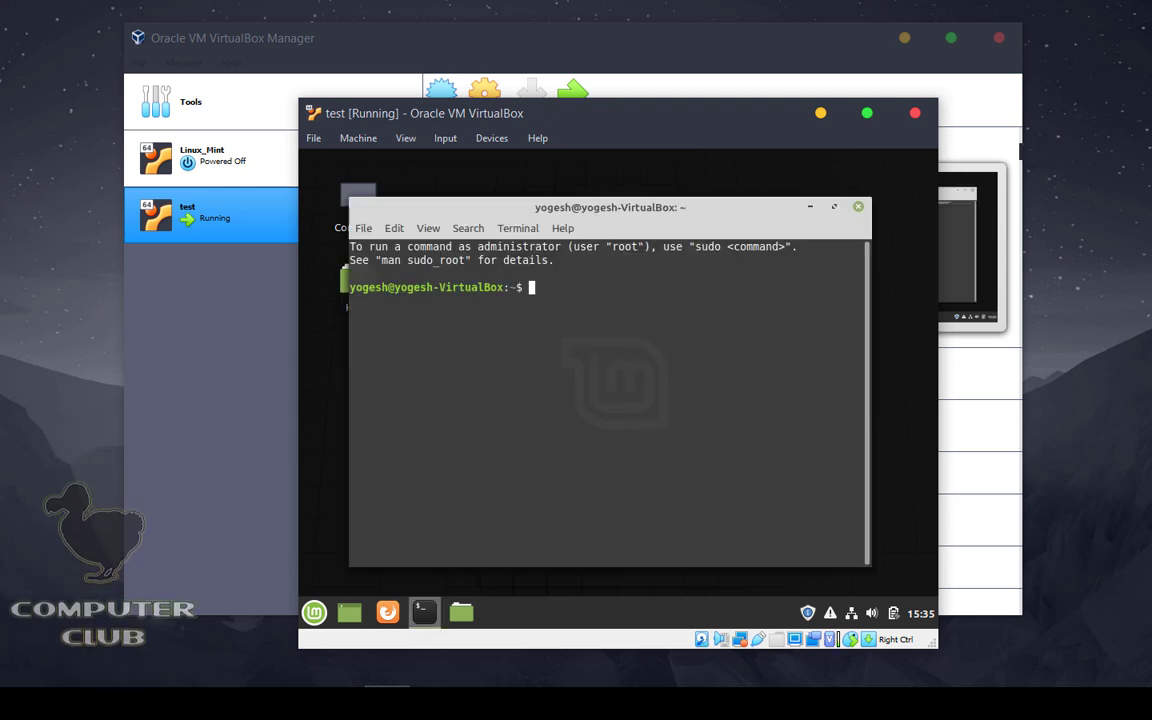
key("ctrl+l")
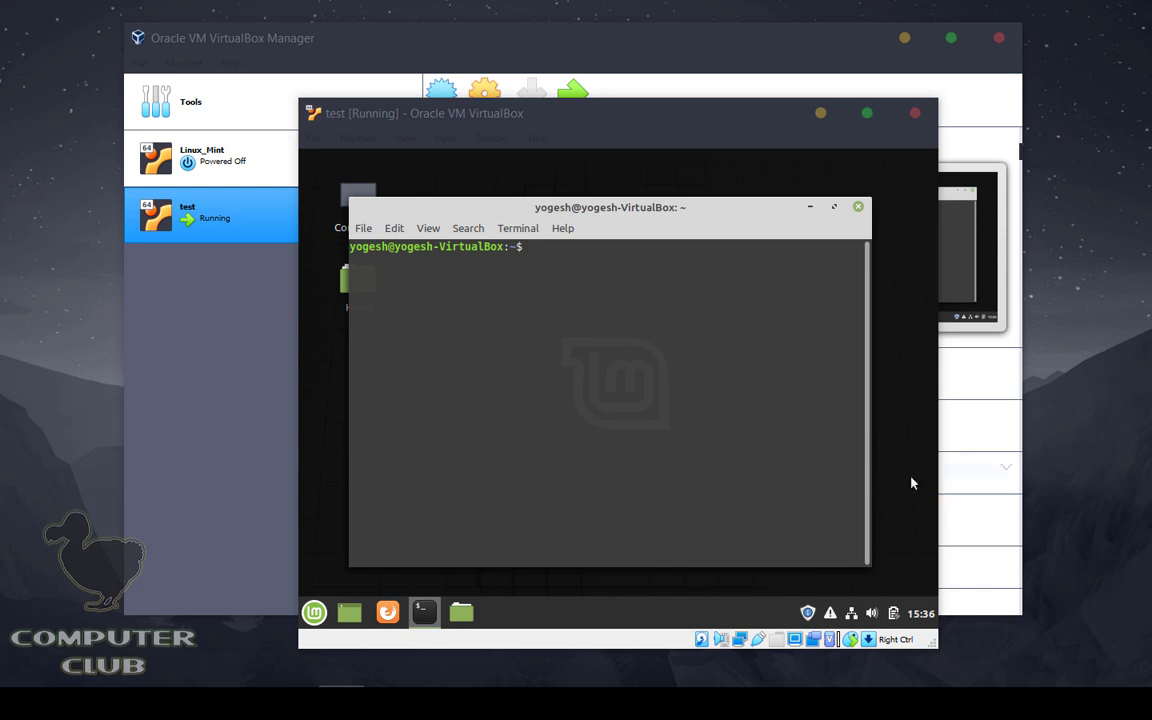
left_click_drag(524, 211, 587, 218)
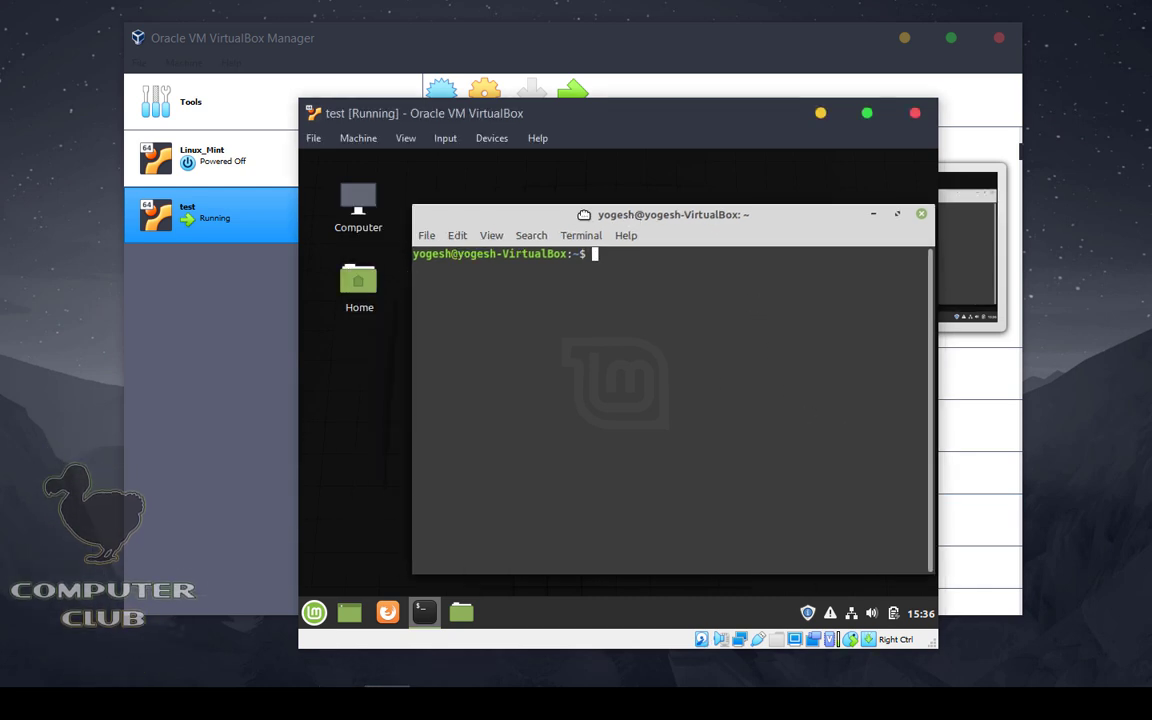
left_click_drag(415, 208, 509, 288)
left_click_drag(776, 296, 675, 200)
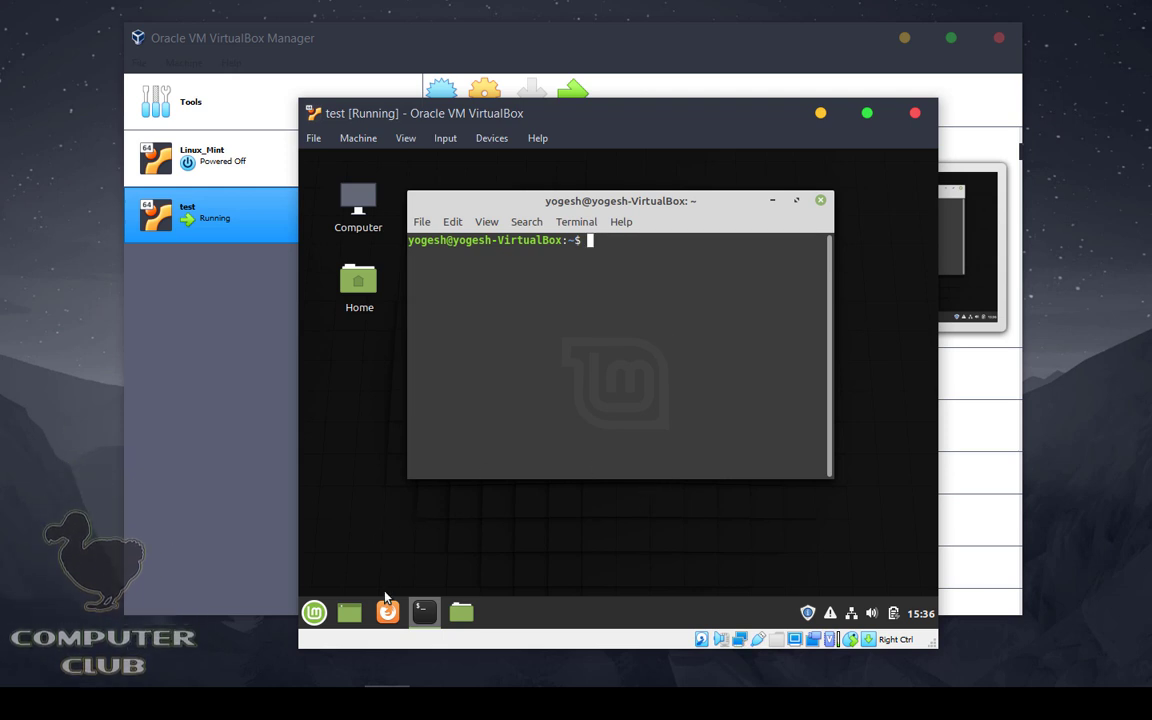
left_click(314, 611)
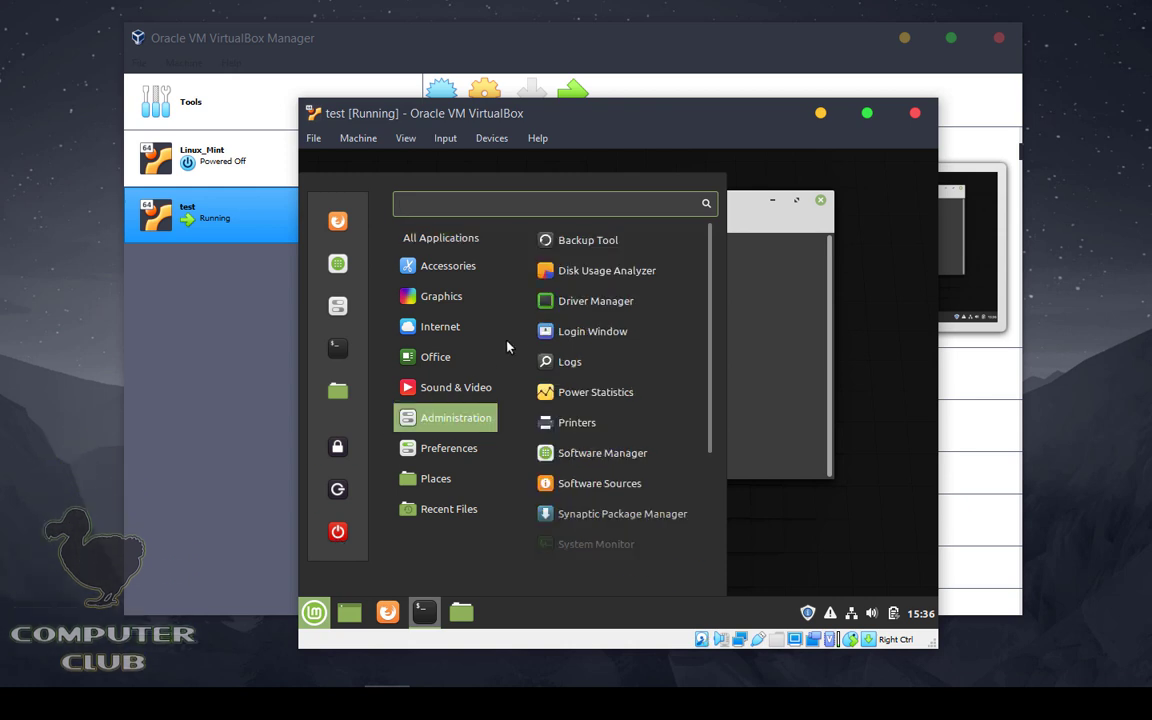
mouse_move(460, 296)
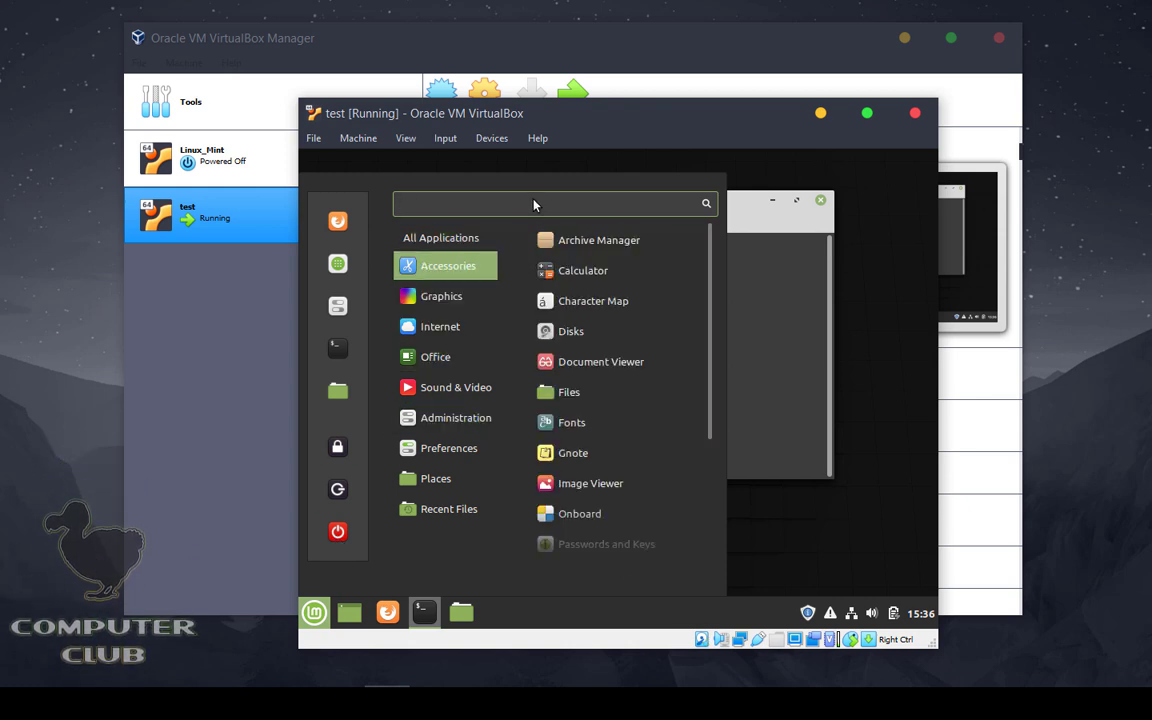
Step: Launch Software Manager from a 'sol' menu search, resize it, and close System Info
type("sol")
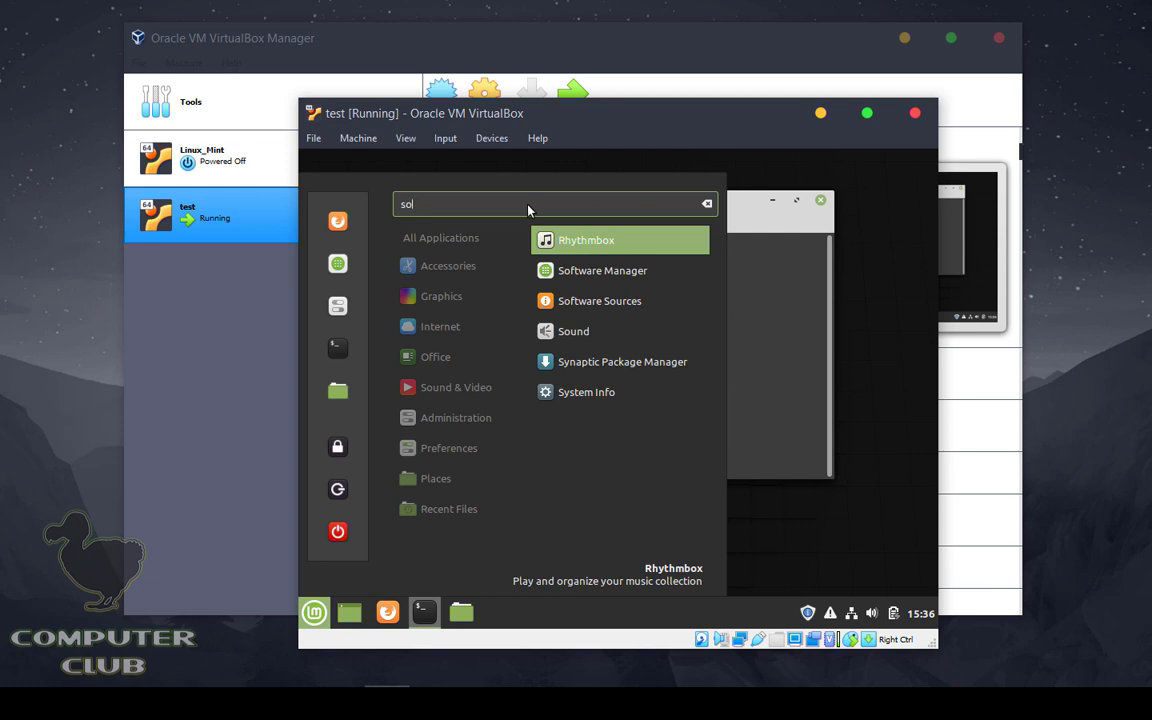
left_click(596, 264)
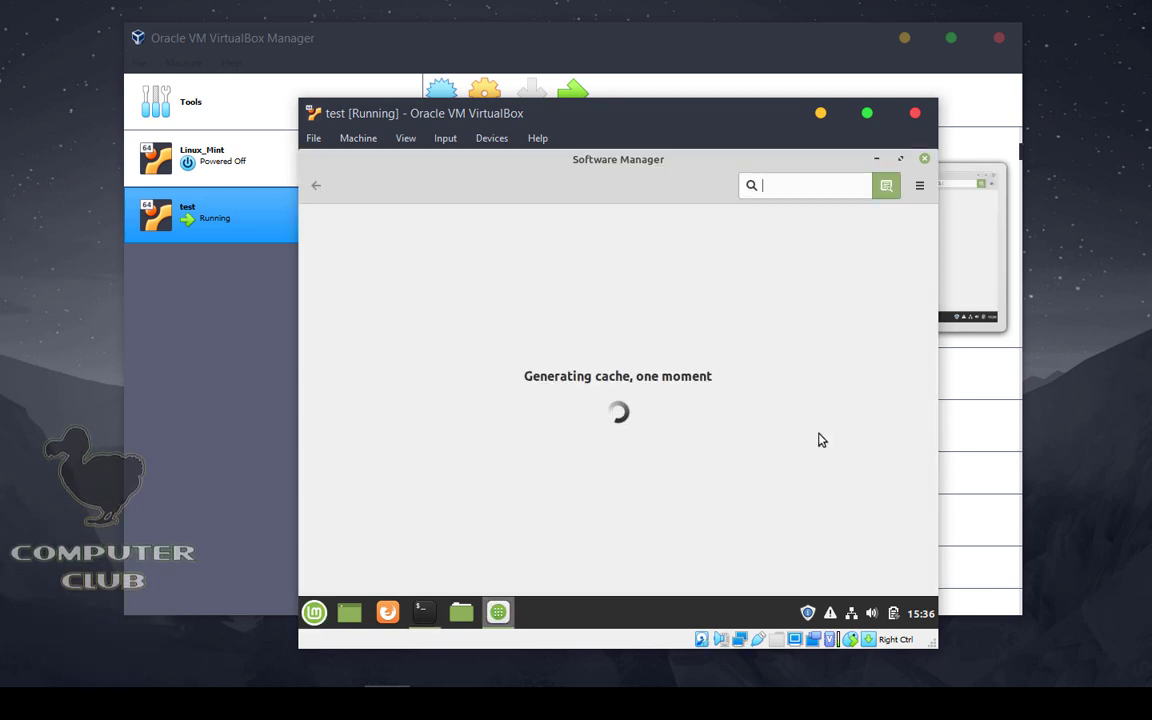
left_click_drag(563, 162, 610, 199)
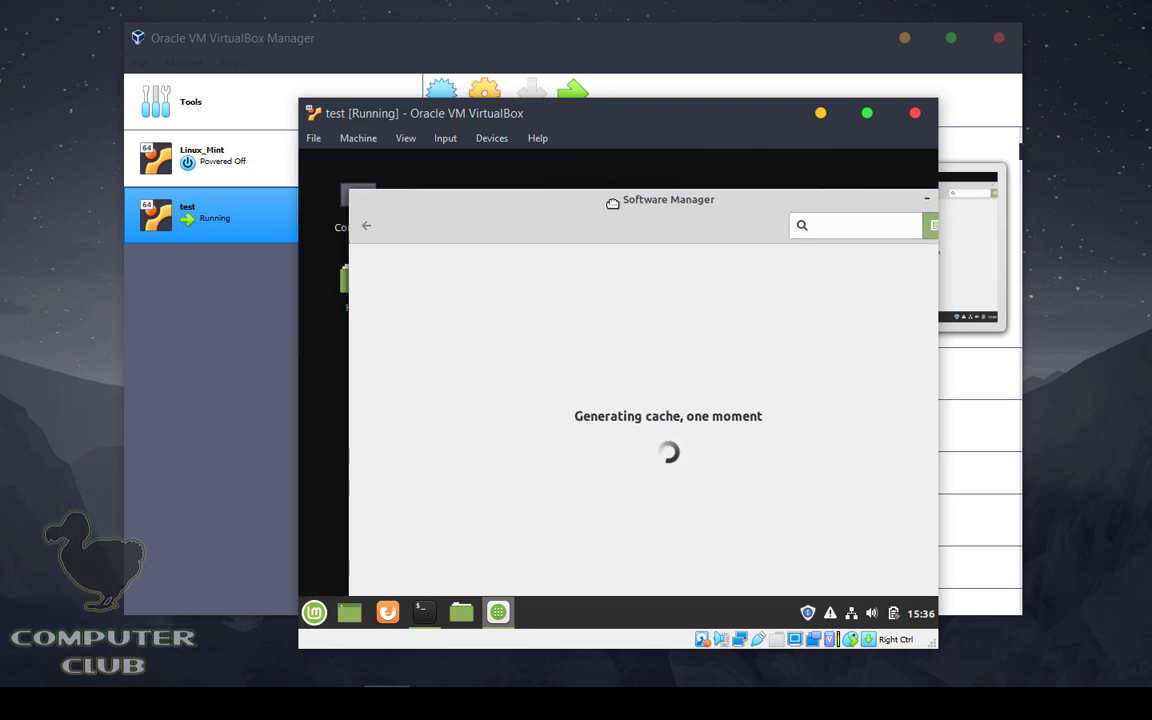
left_click_drag(355, 193, 540, 329)
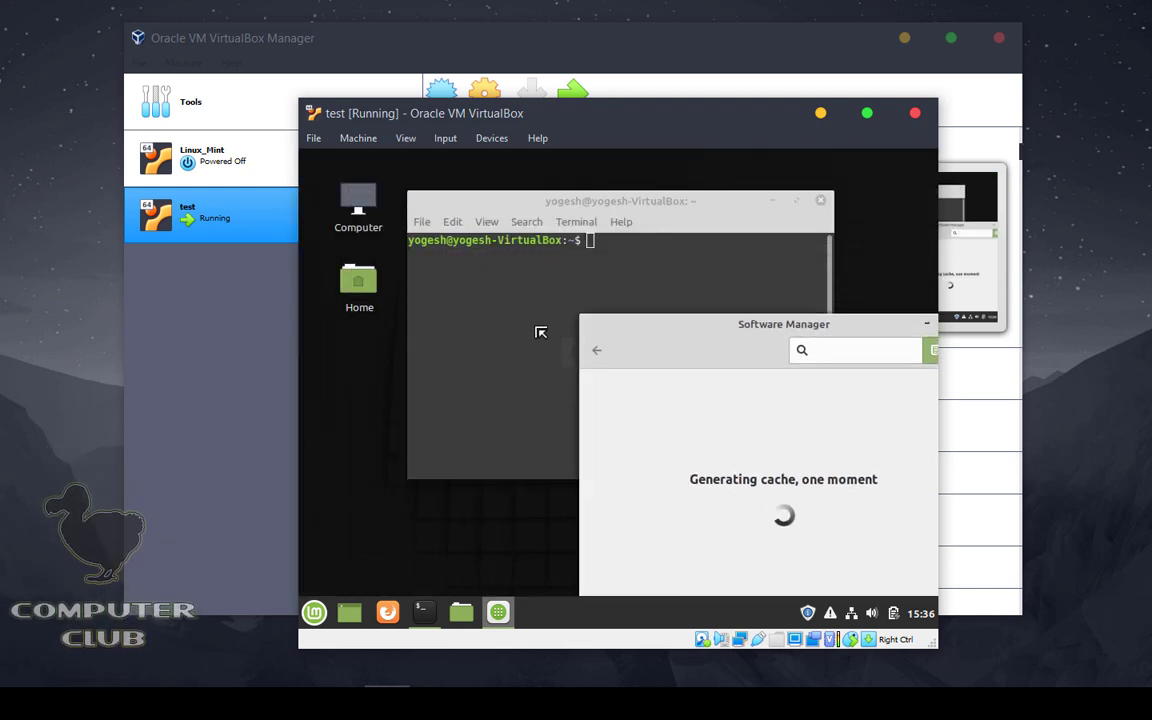
left_click_drag(761, 357, 656, 226)
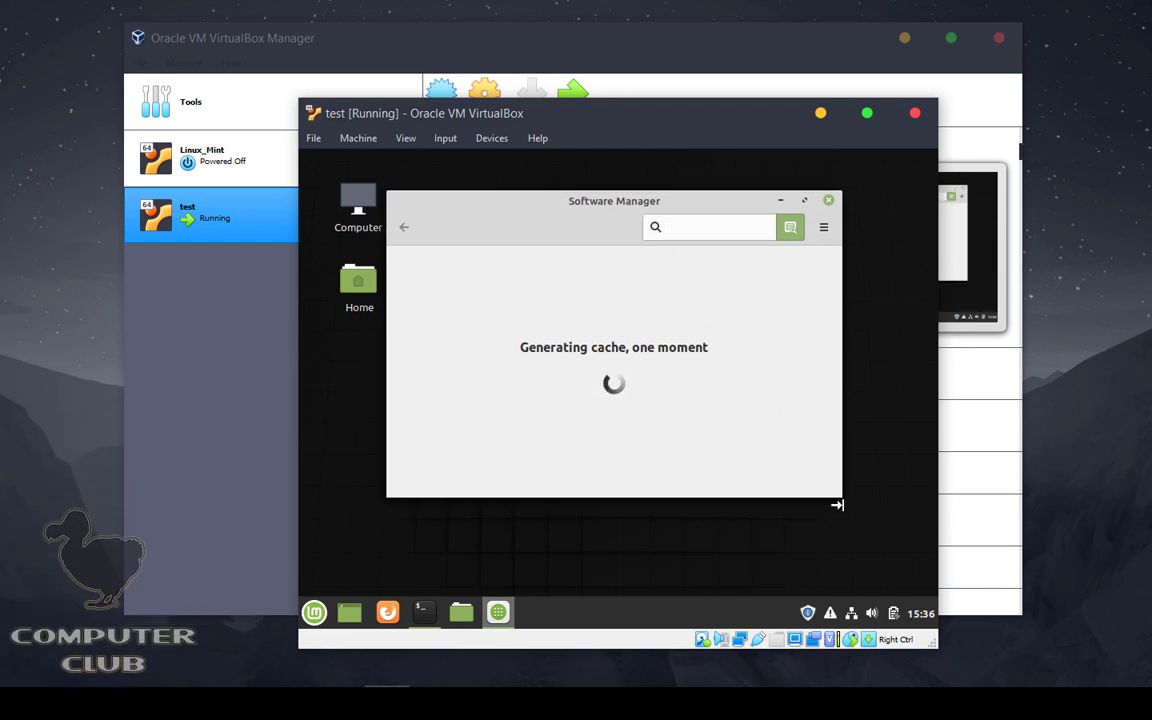
left_click_drag(838, 495, 842, 501)
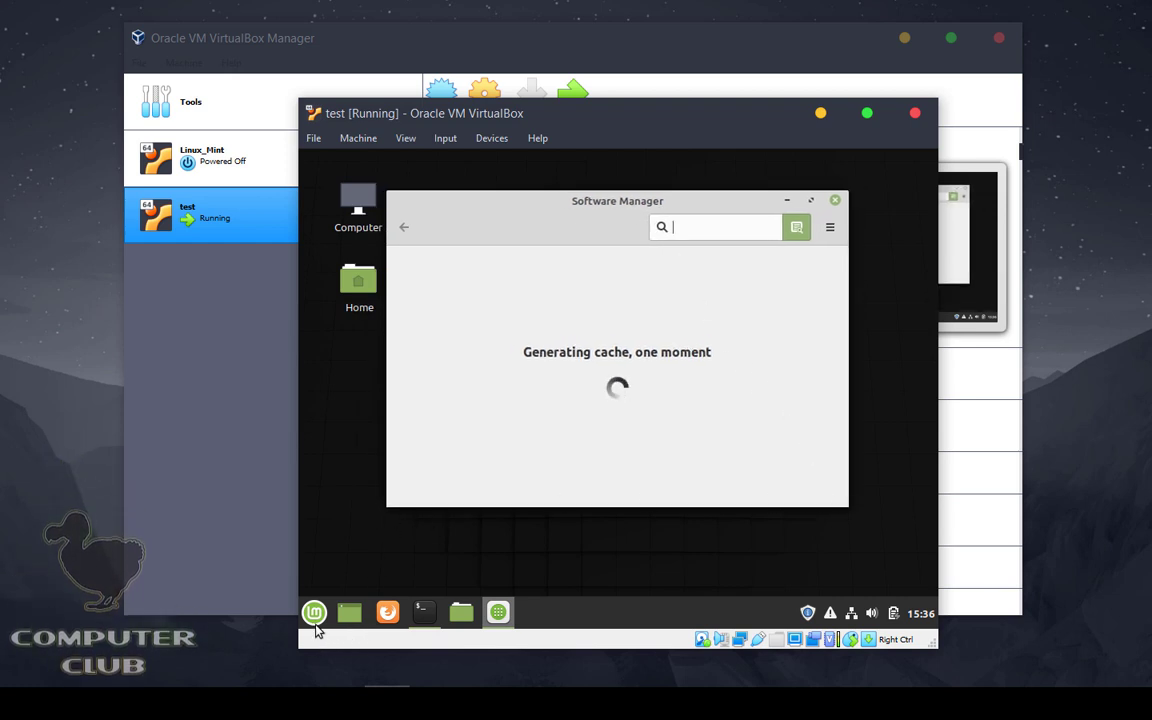
left_click(314, 619)
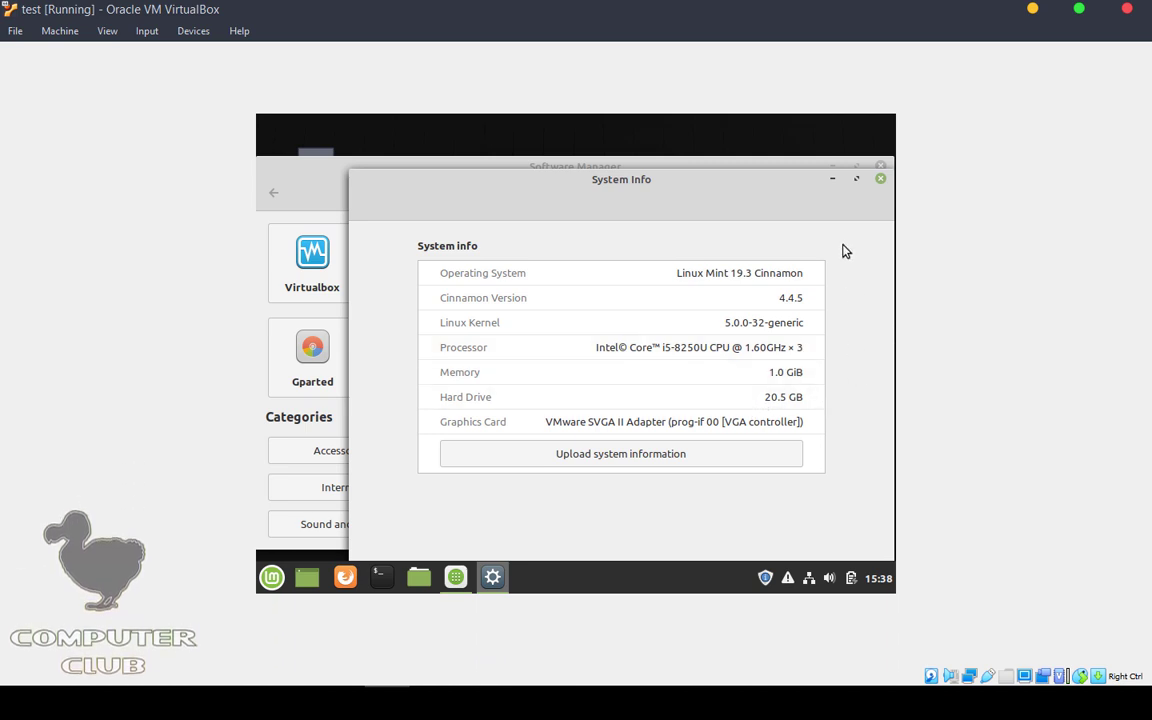
left_click(880, 179)
left_click_drag(576, 172, 596, 90)
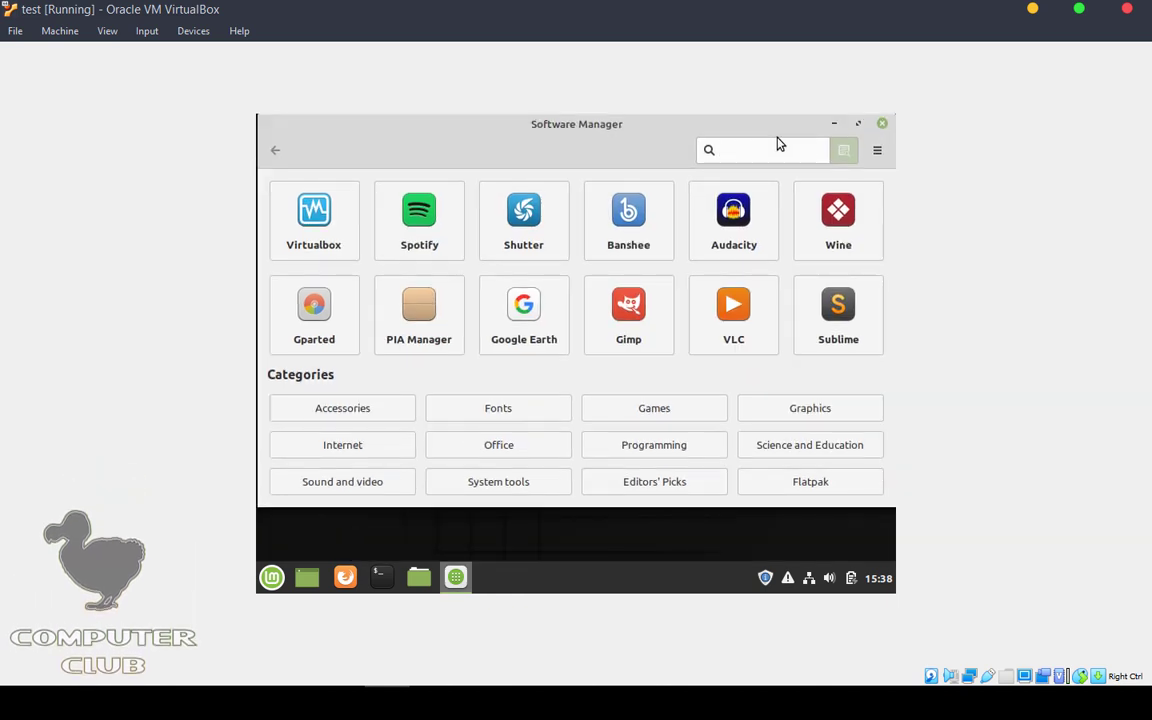
Step: Search Software Manager for chrome, then plank, and close it
type("chrome")
key("Return")
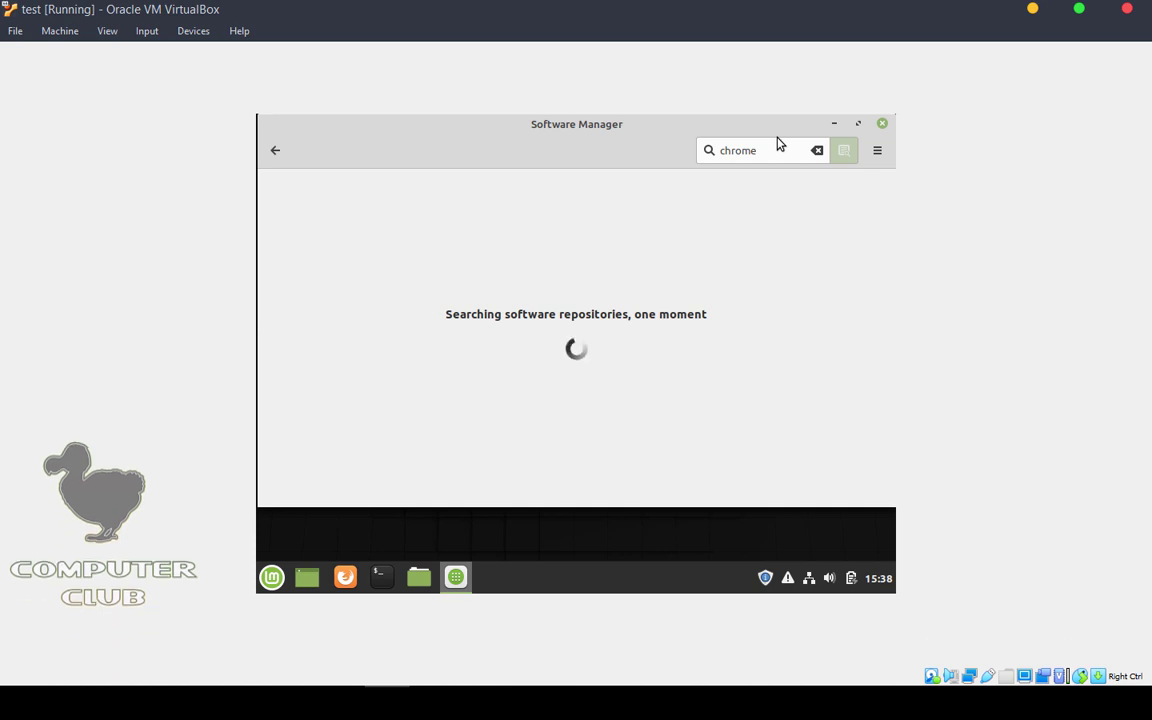
key("BackSpace")
key("BackSpace")
key("BackSpace")
key("BackSpace")
key("BackSpace")
key("BackSpace")
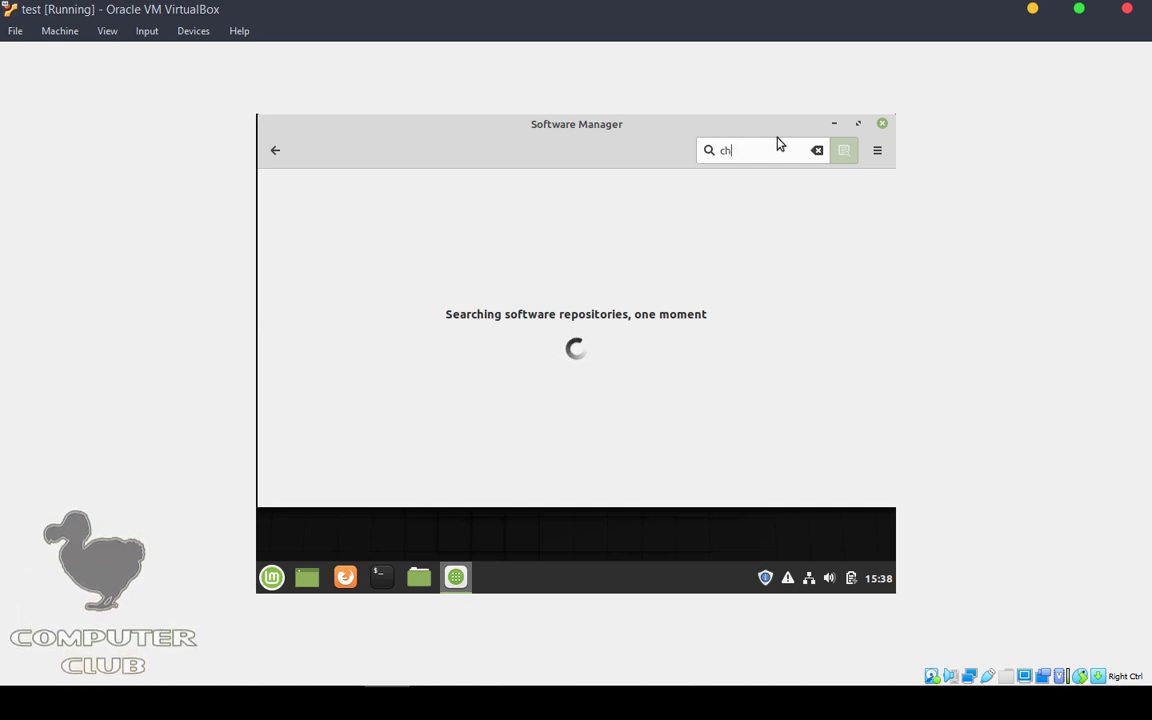
type("plank")
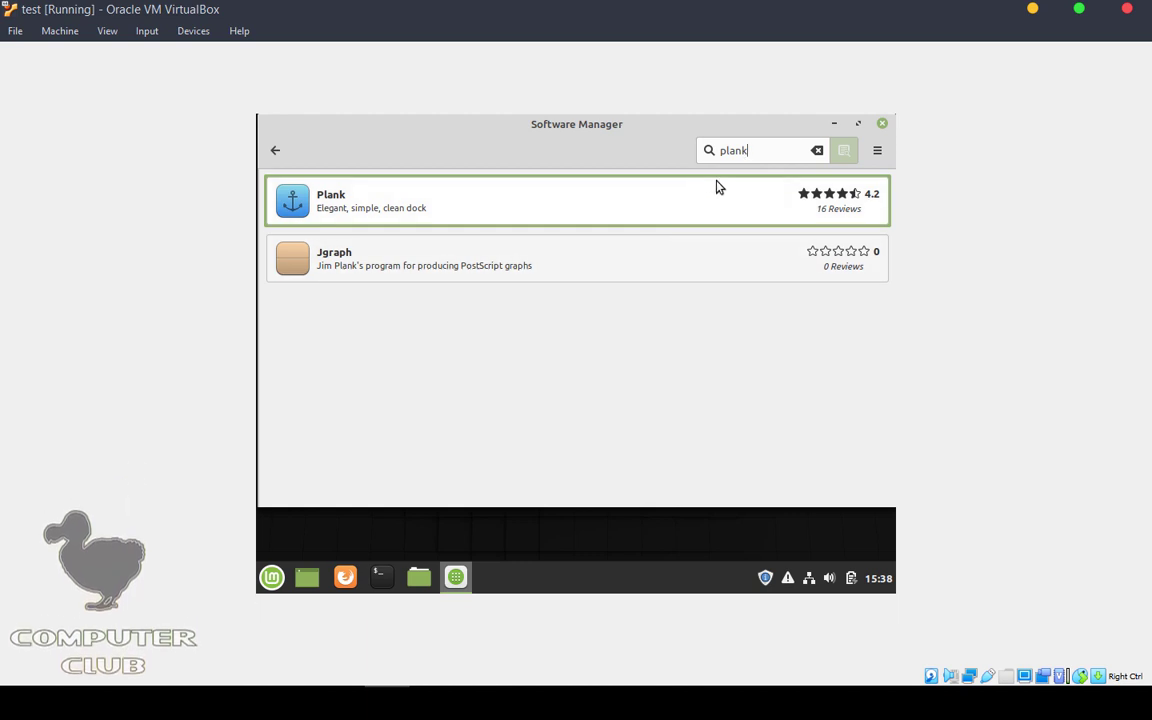
key("BackSpace")
key("BackSpace")
key("BackSpace")
key("BackSpace")
key("BackSpace")
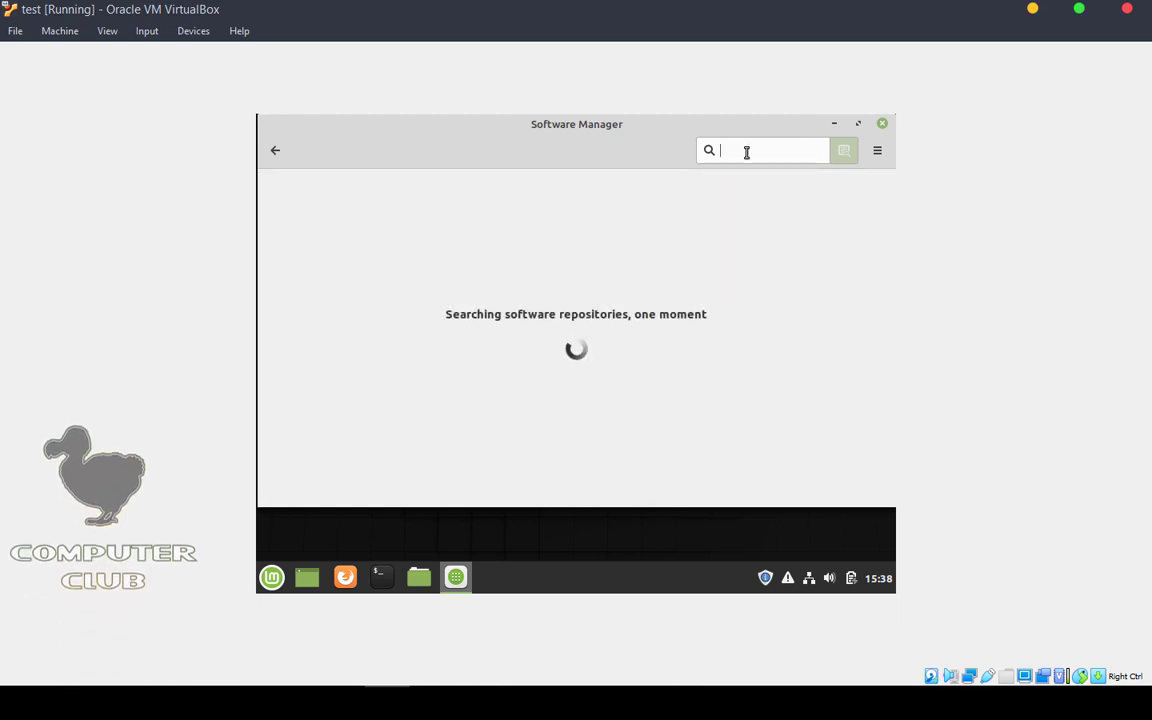
left_click(884, 123)
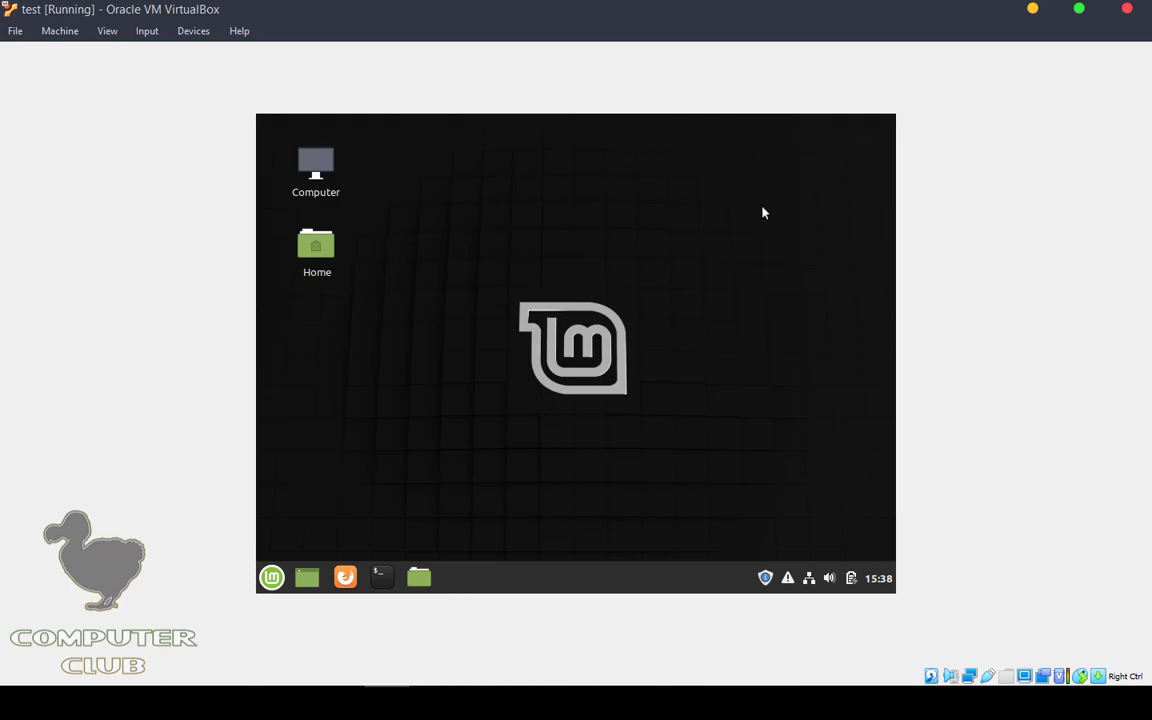
Step: Open a terminal and get a root shell with sudo -s and the account password
left_click(381, 576)
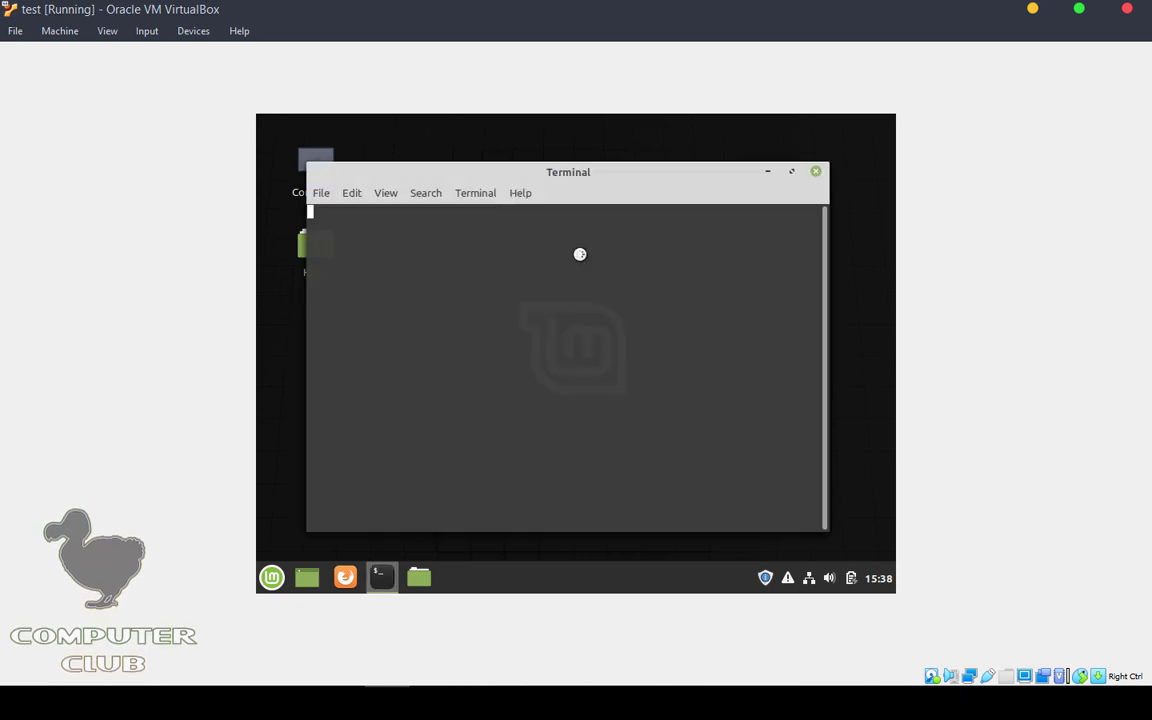
type("s")
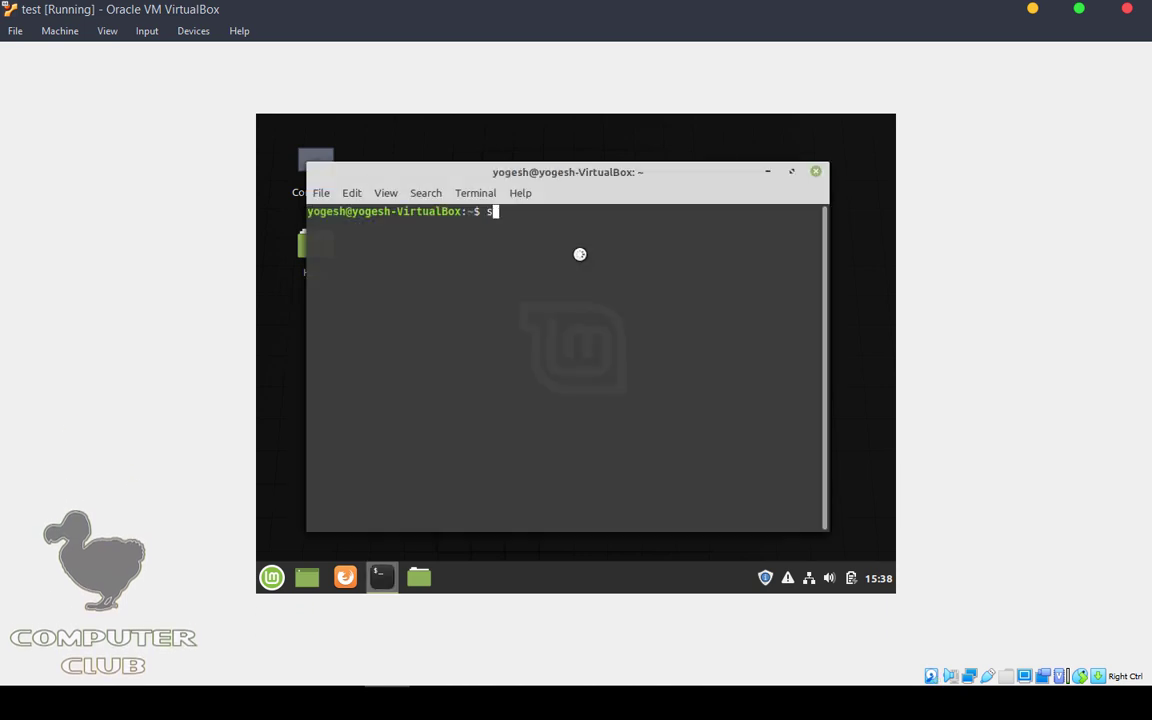
type("udo -s")
key("Return")
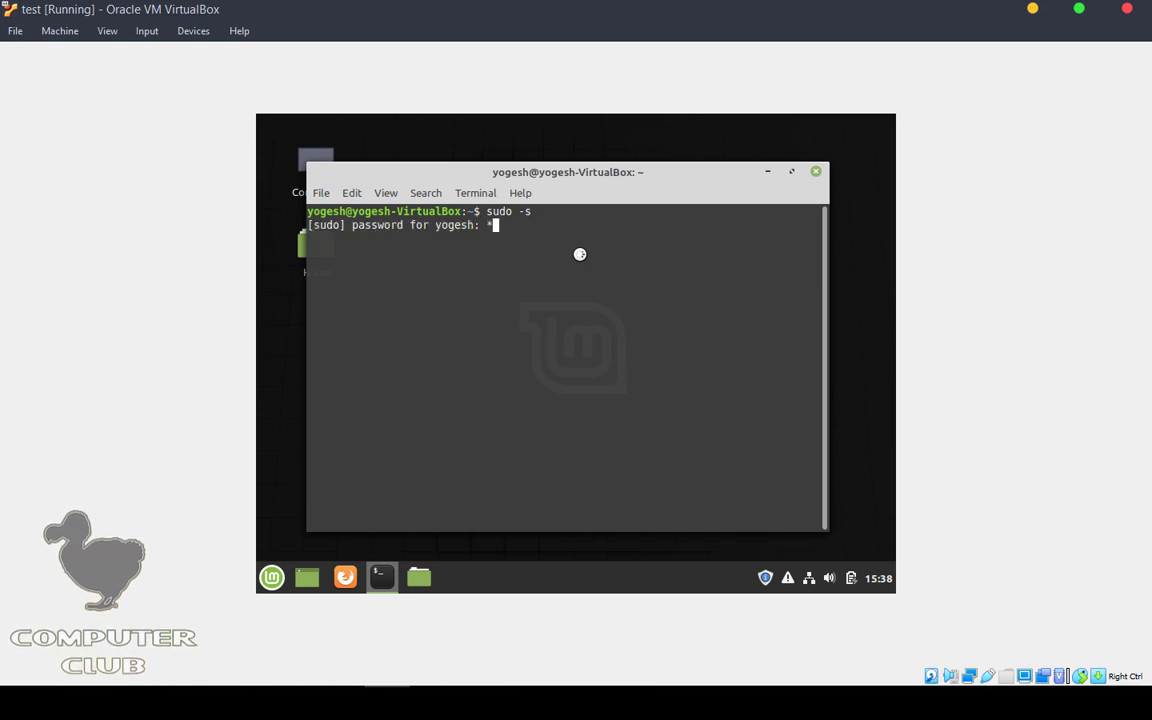
type("***********")
key("Return")
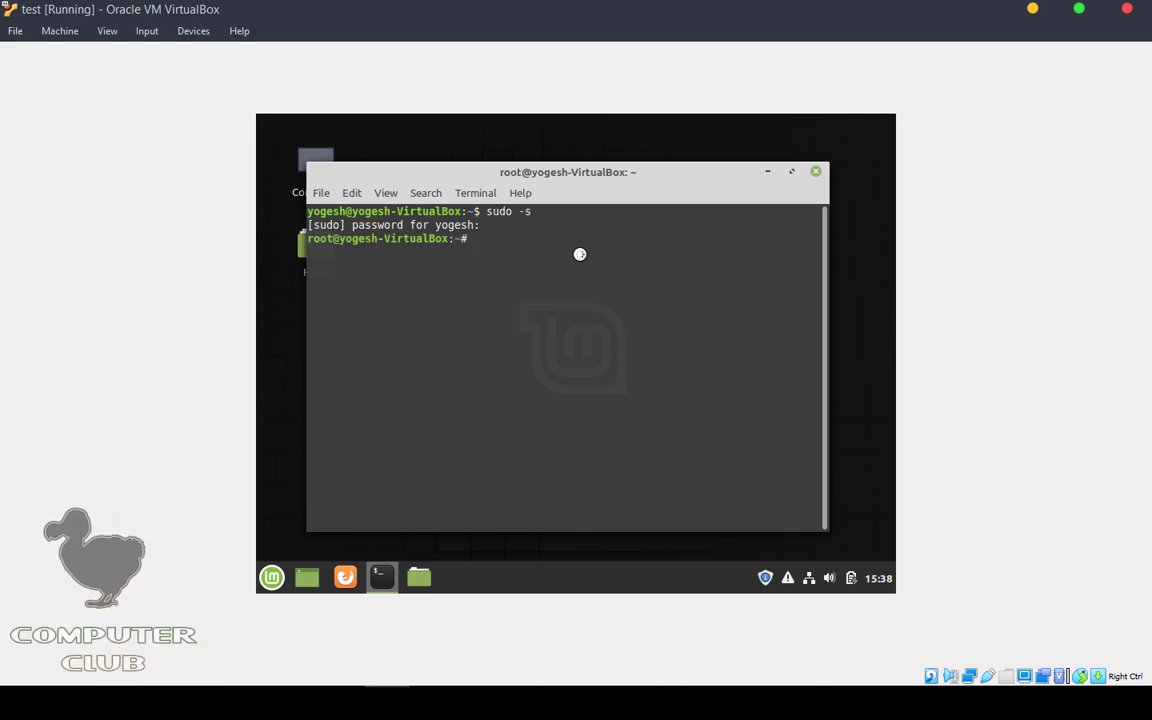
Step: Edit the command to 'sudo apt-get install update' and run it
type("sudo apt-get instal")
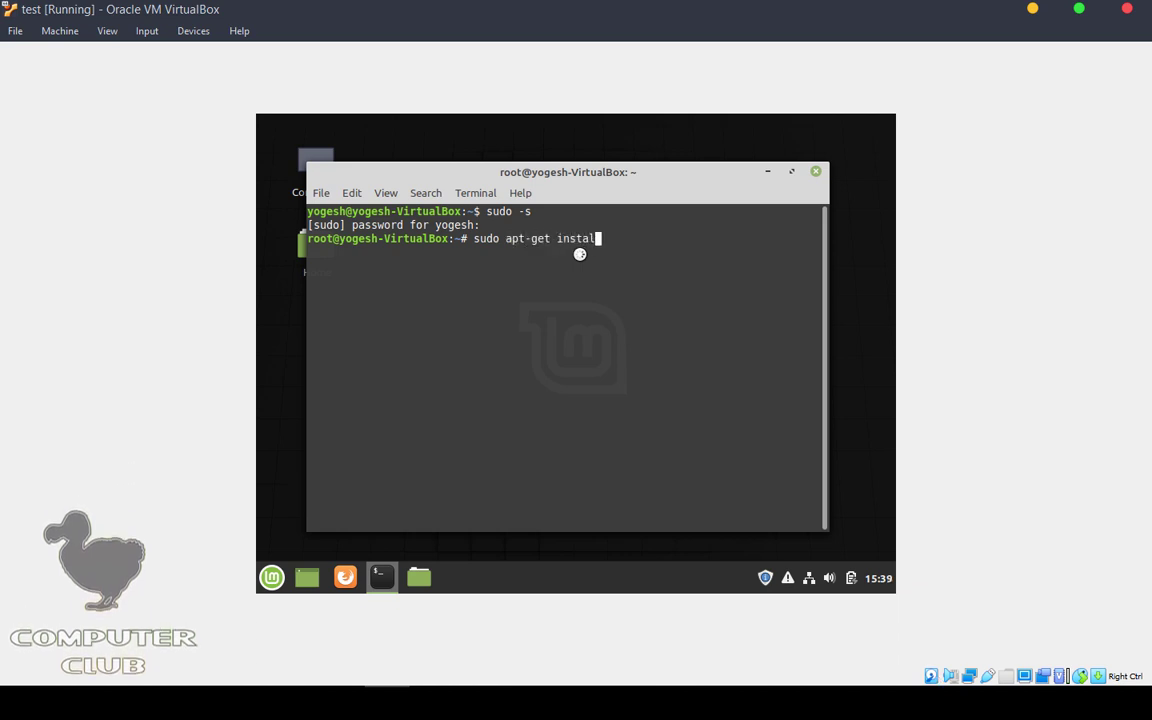
type("l update")
left_click_drag(476, 240, 685, 239)
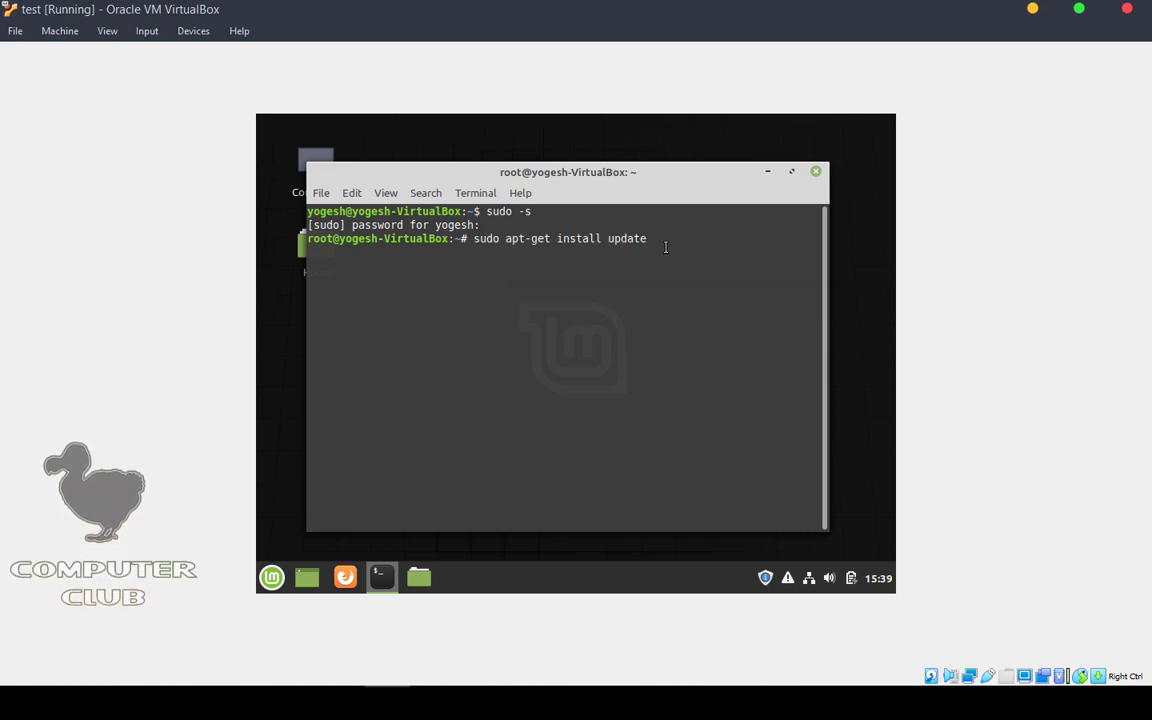
key("BackSpace")
key("BackSpace")
key("BackSpace")
key("BackSpace")
key("BackSpace")
key("BackSpace")
key("BackSpace")
key("BackSpace")
key("BackSpace")
key("BackSpace")
key("BackSpace")
key("BackSpace")
key("BackSpace")
key("BackSpace")
key("BackSpace")
key("BackSpace")
key("BackSpace")
key("BackSpace")
key("BackSpace")
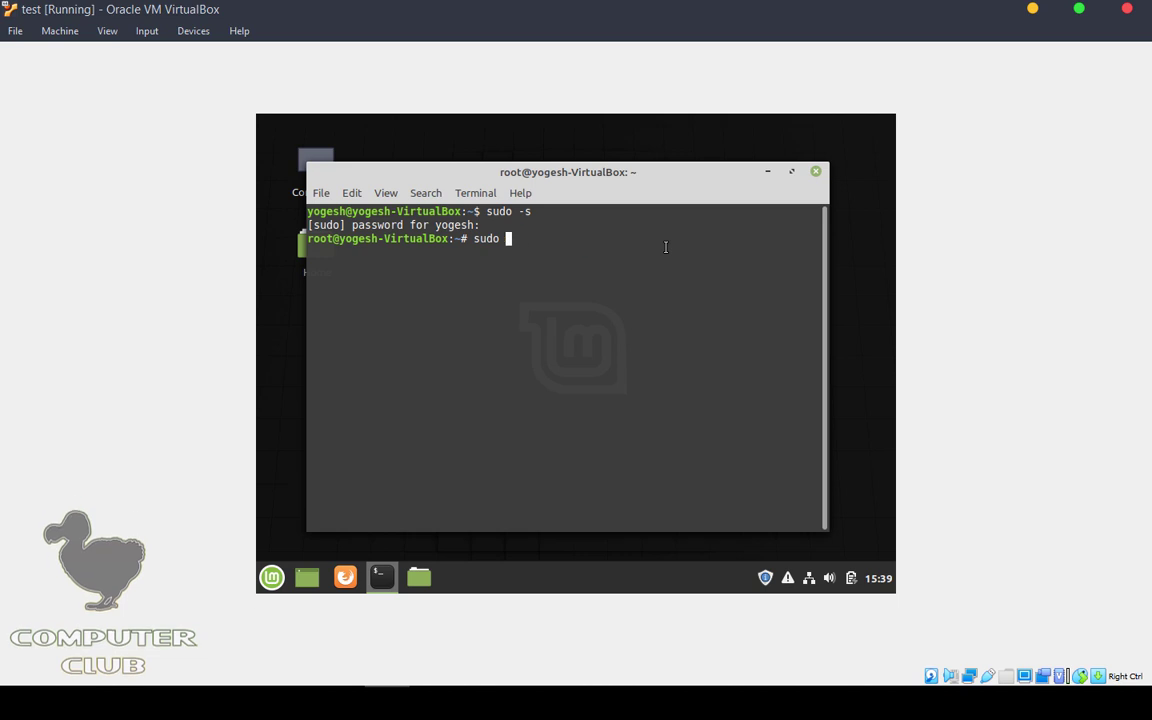
type("cman -Sy")
key("BackSpace")
key("BackSpace")
key("BackSpace")
type("-get install upda")
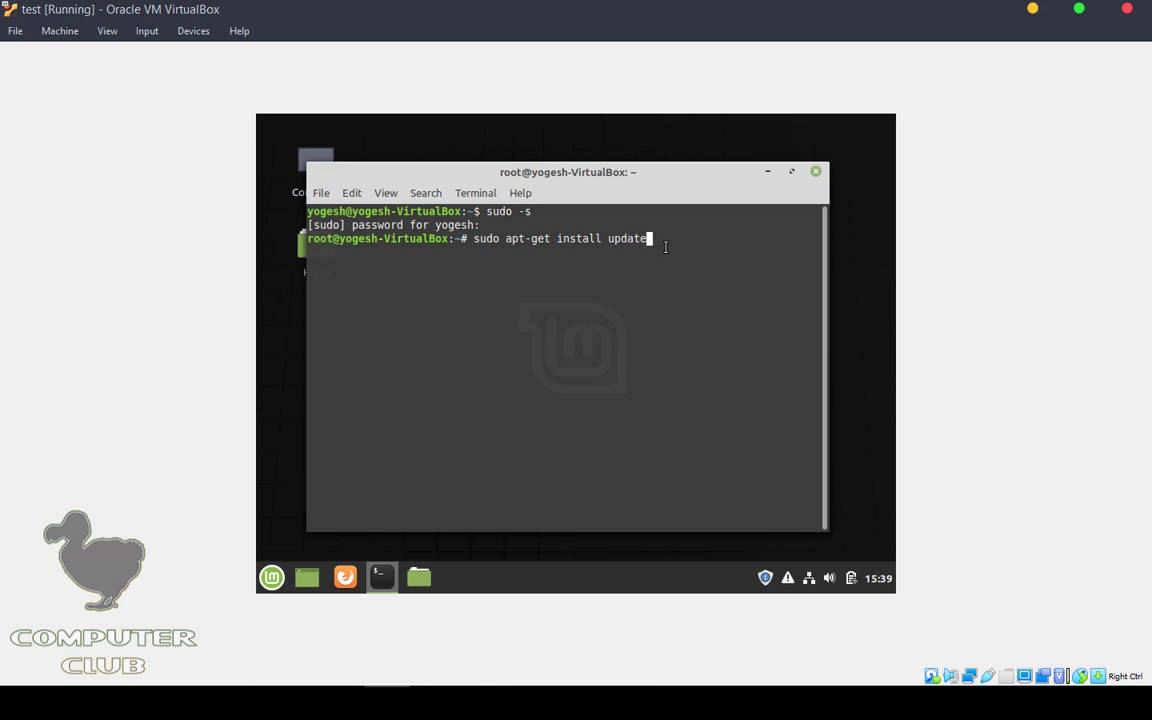
type("te")
key("Home")
key("Return")
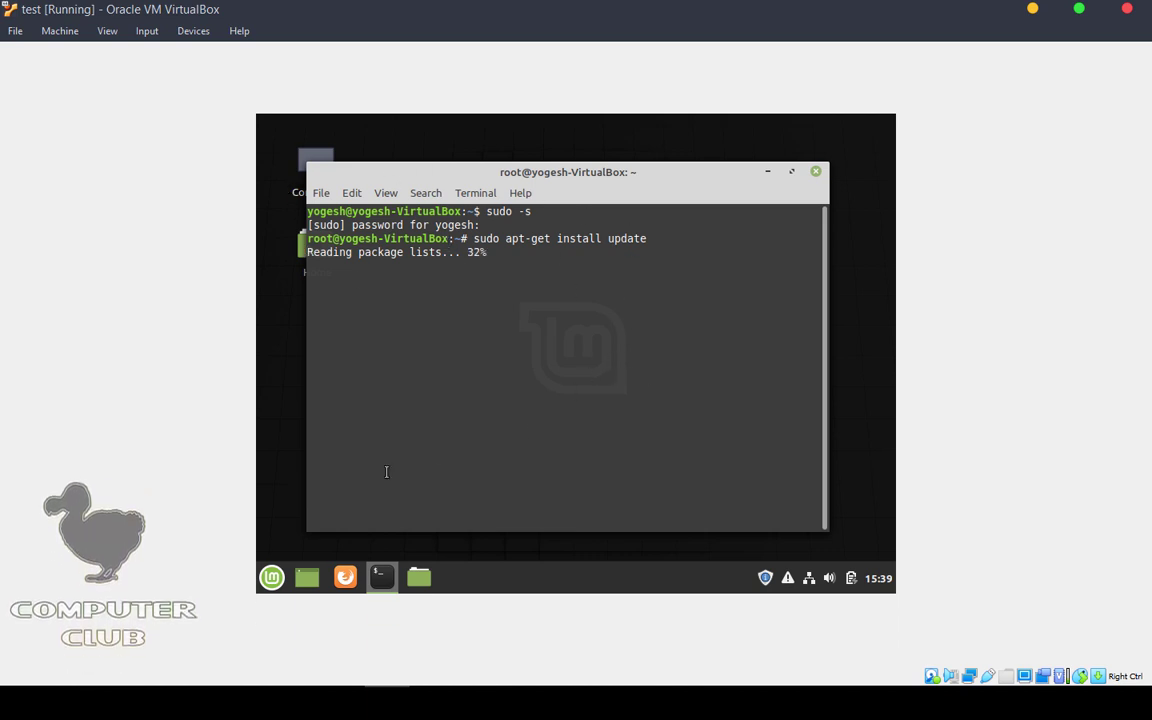
Step: Close the terminal window and confirm closing it
left_click(284, 579)
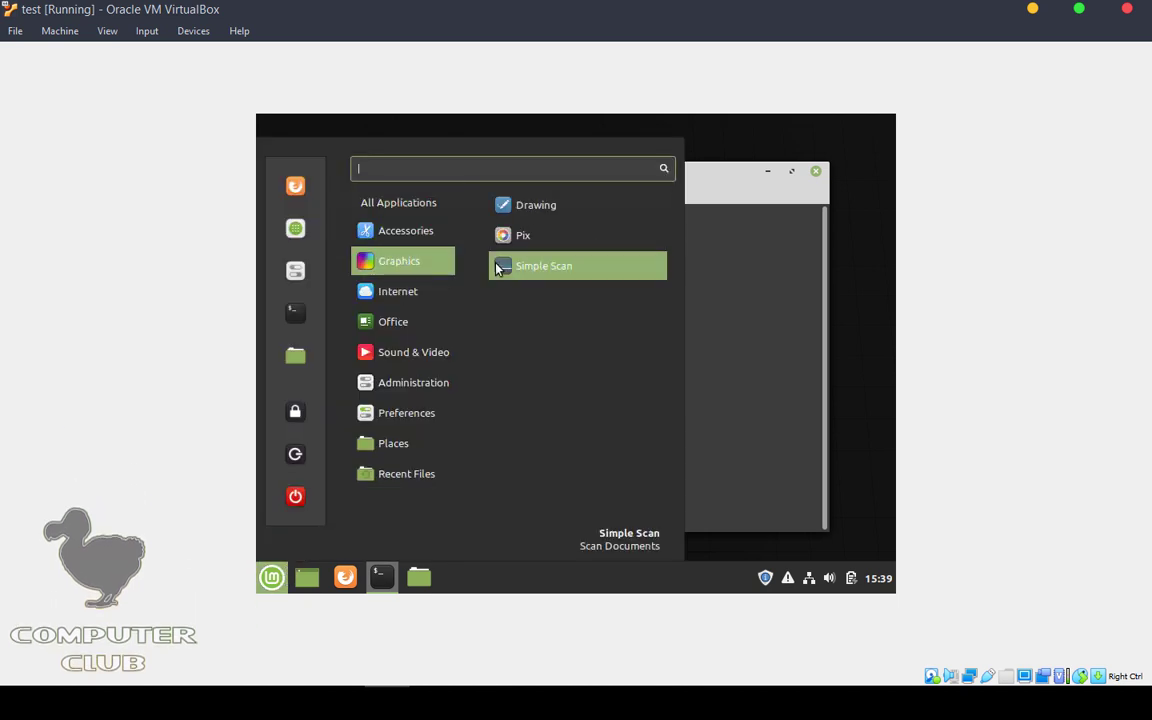
mouse_move(445, 322)
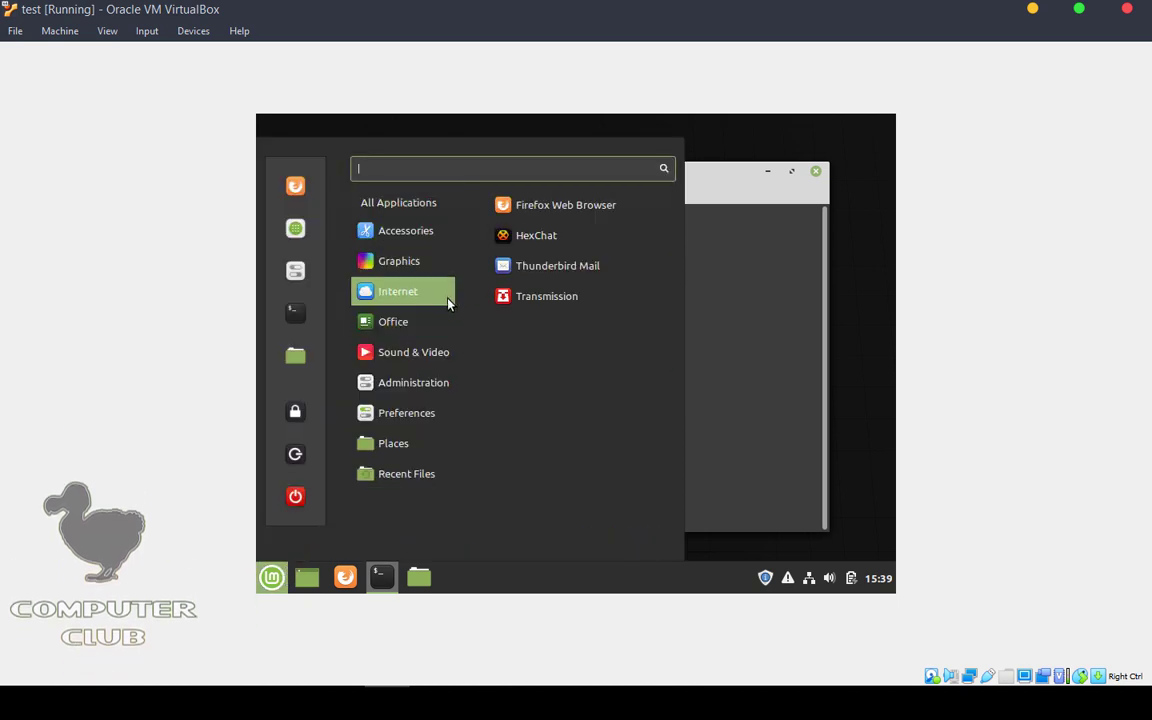
mouse_move(452, 386)
left_click(715, 196)
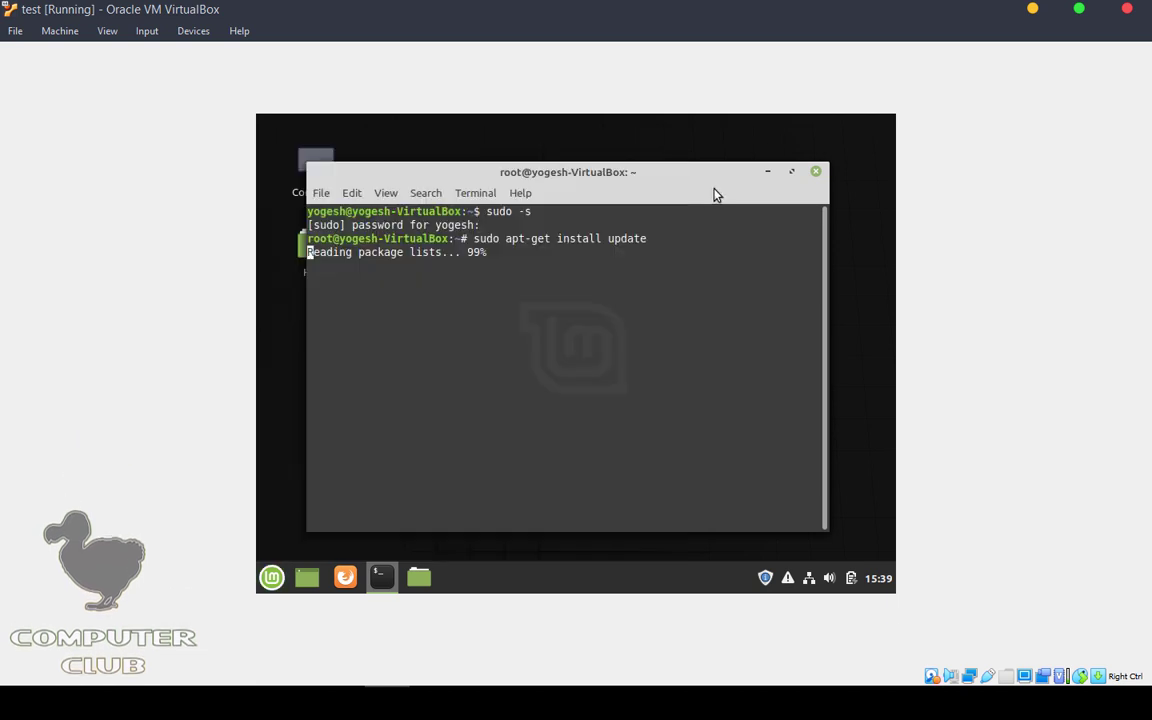
left_click_drag(492, 184, 543, 183)
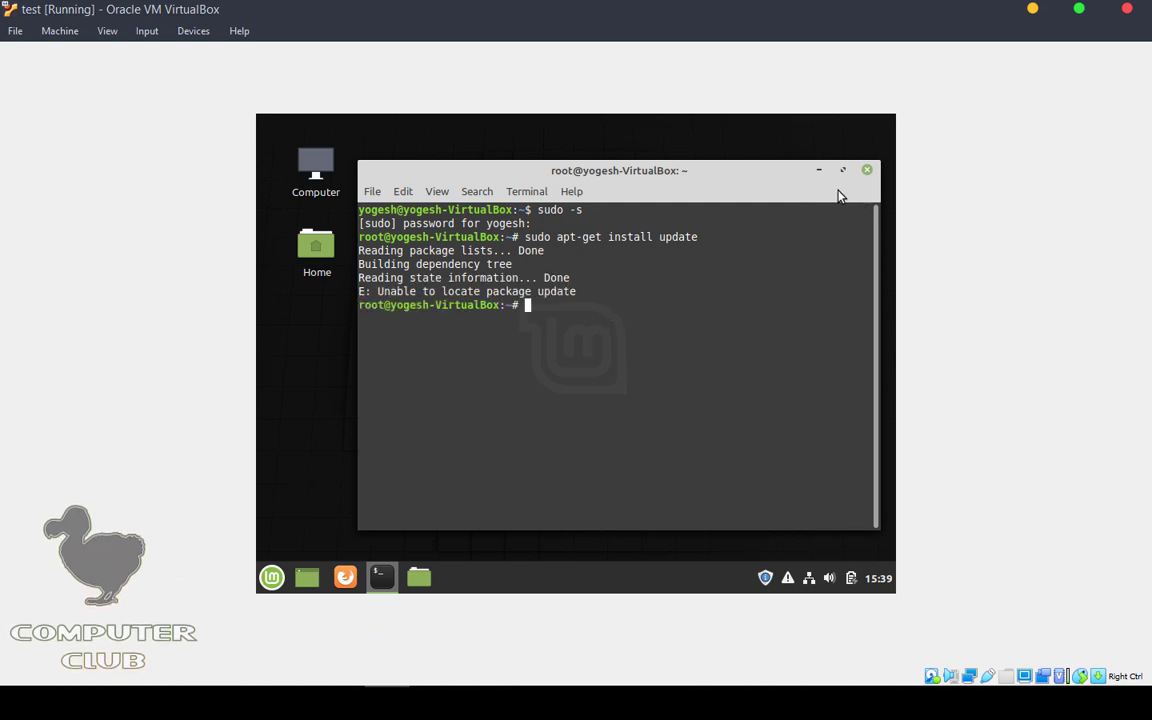
left_click(867, 172)
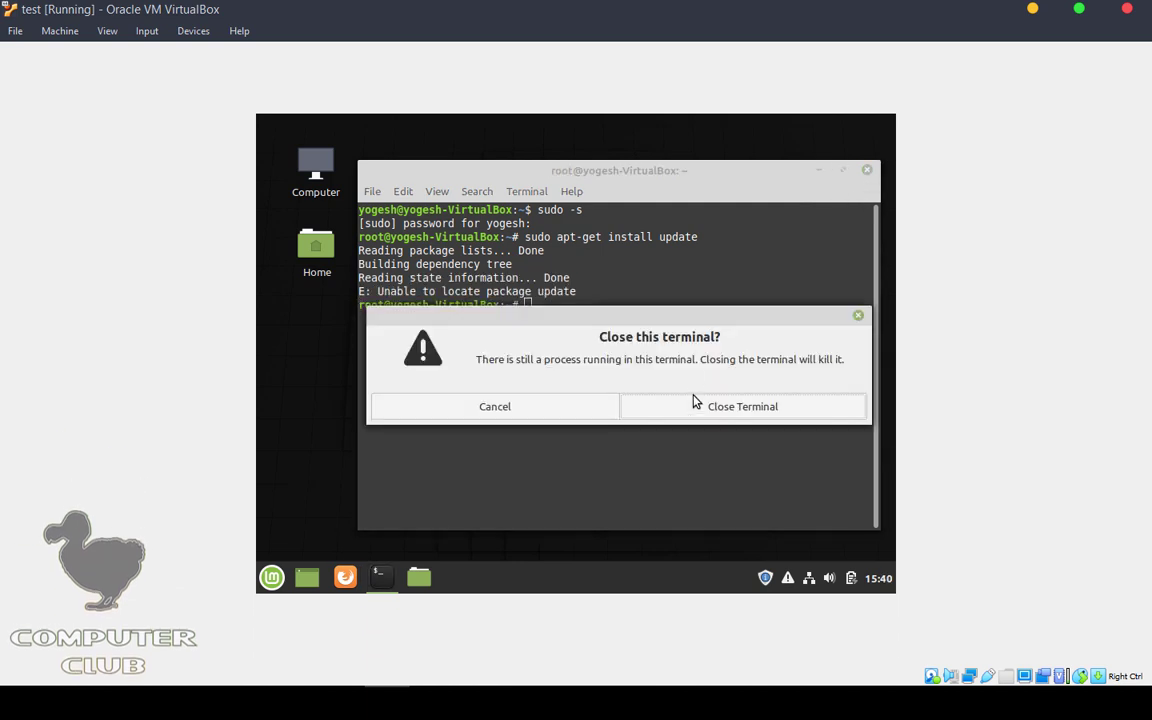
left_click(696, 403)
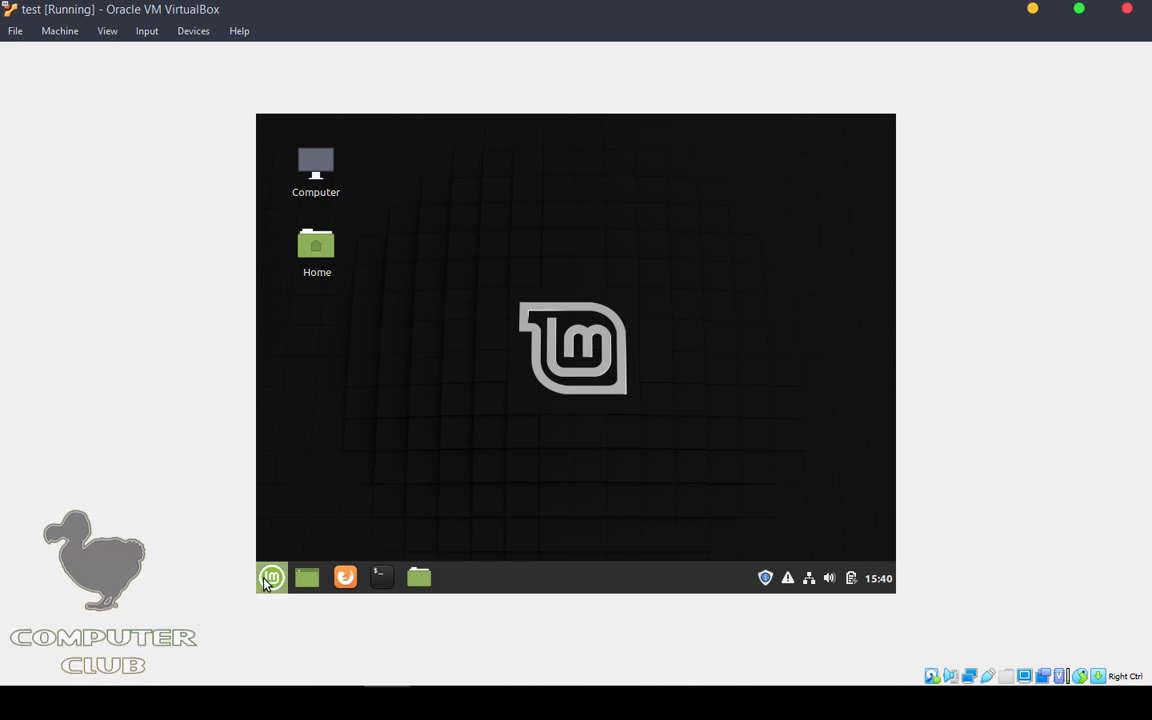
Step: Shrink the VM window and power off the test machine via its close dialog
left_click(270, 579)
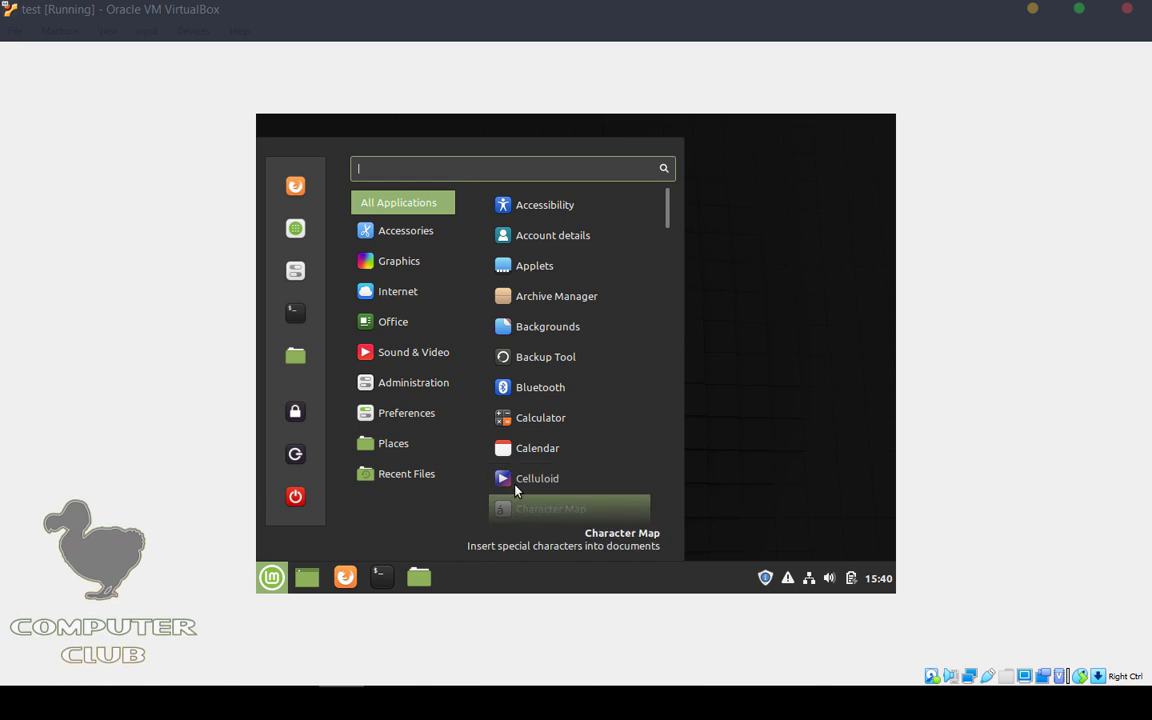
left_click_drag(514, 5, 594, 97)
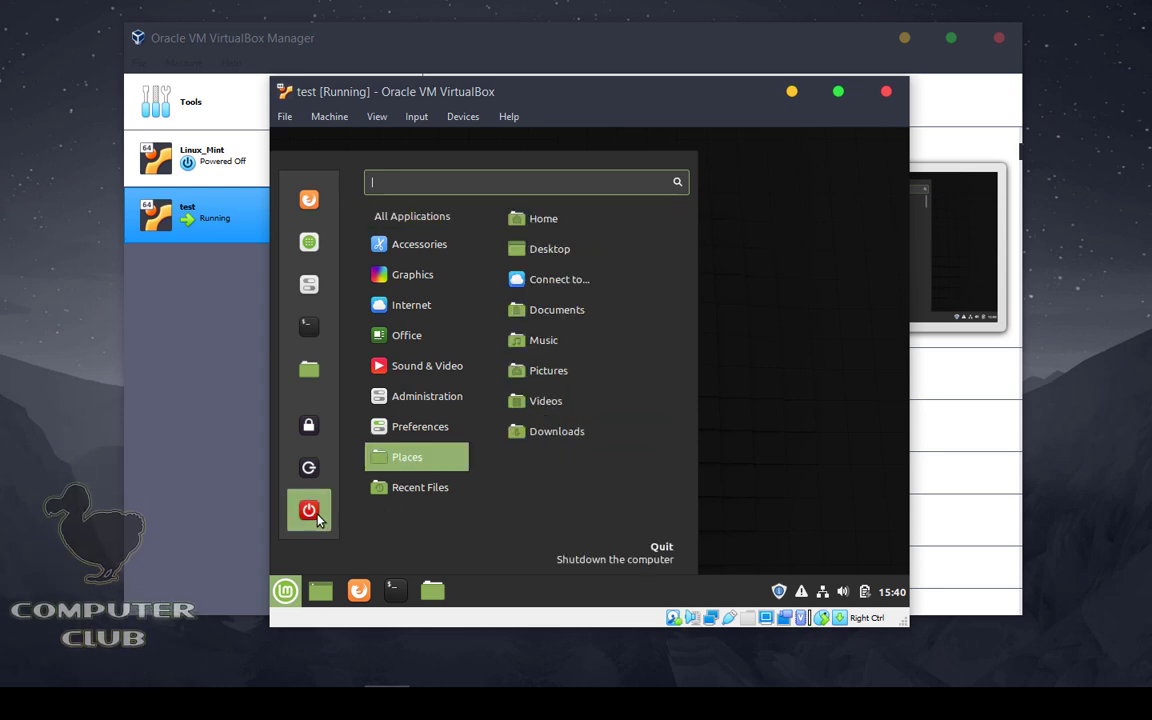
left_click(467, 424)
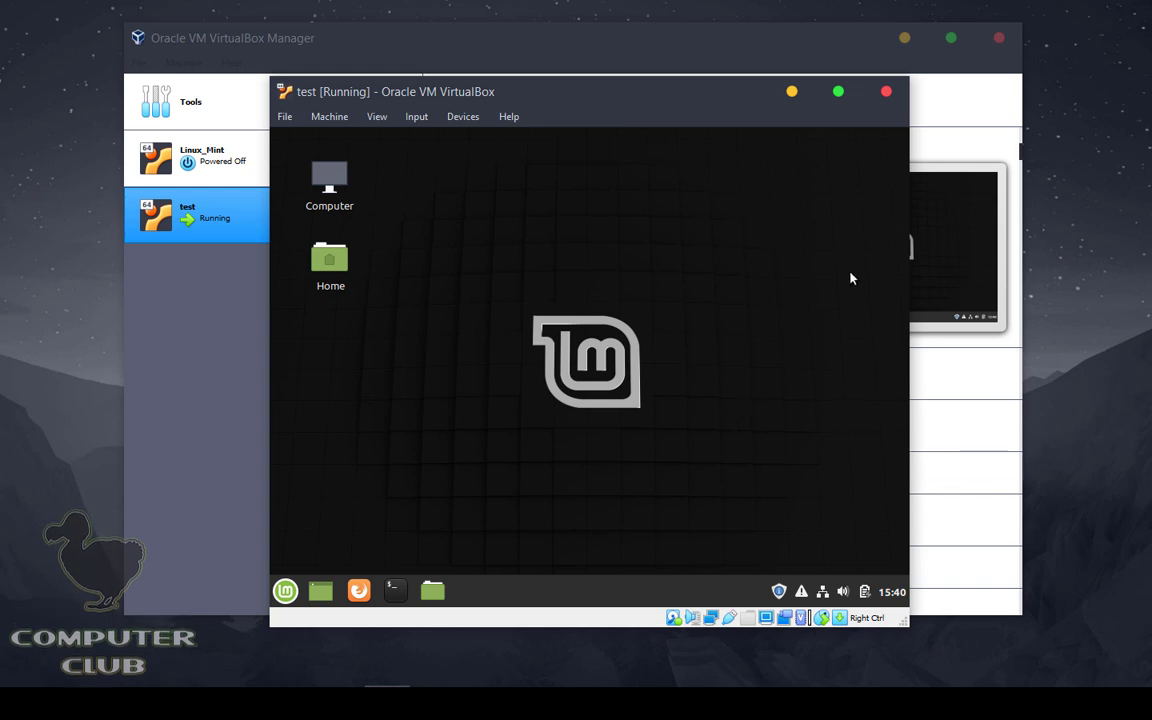
left_click(889, 90)
left_click(599, 319)
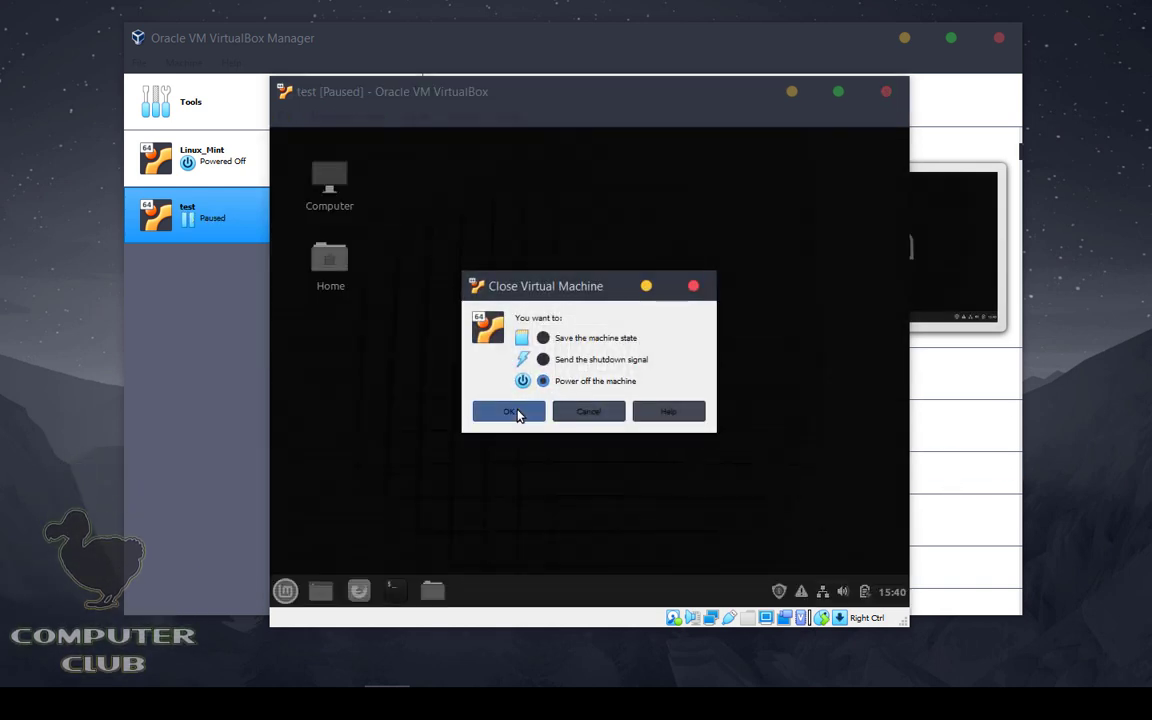
left_click(510, 411)
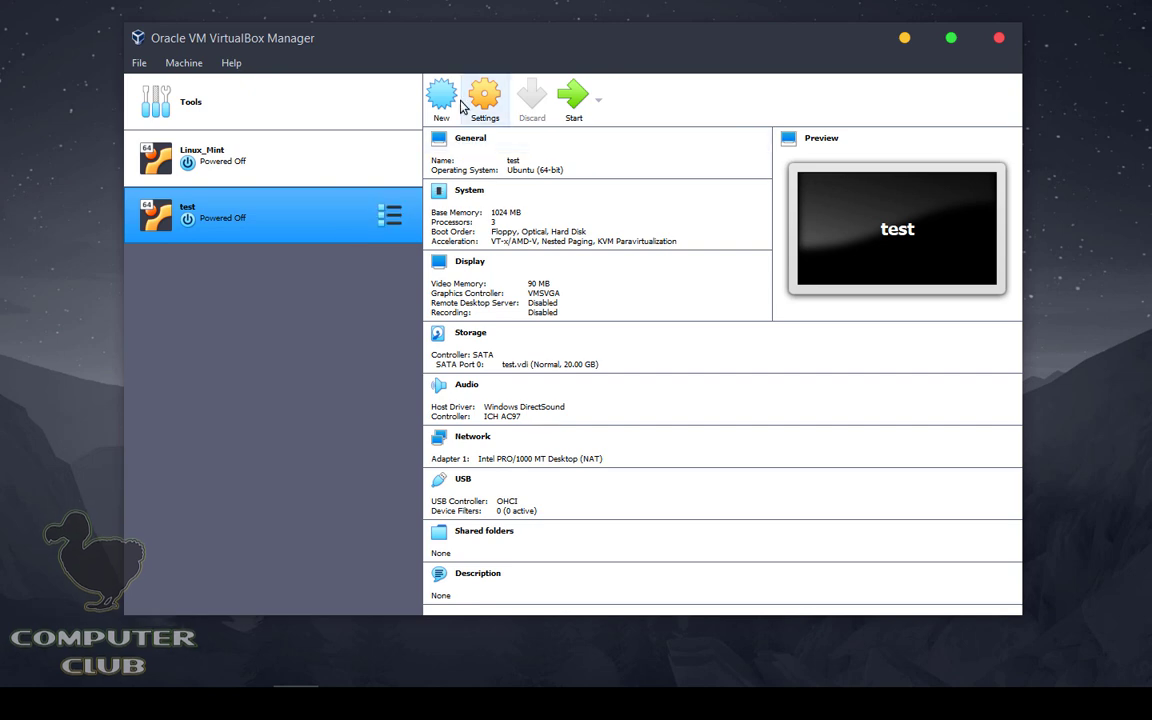
Step: Start a new VM named gparted with type Linux, version Other Linux (64-bit)
left_click(441, 97)
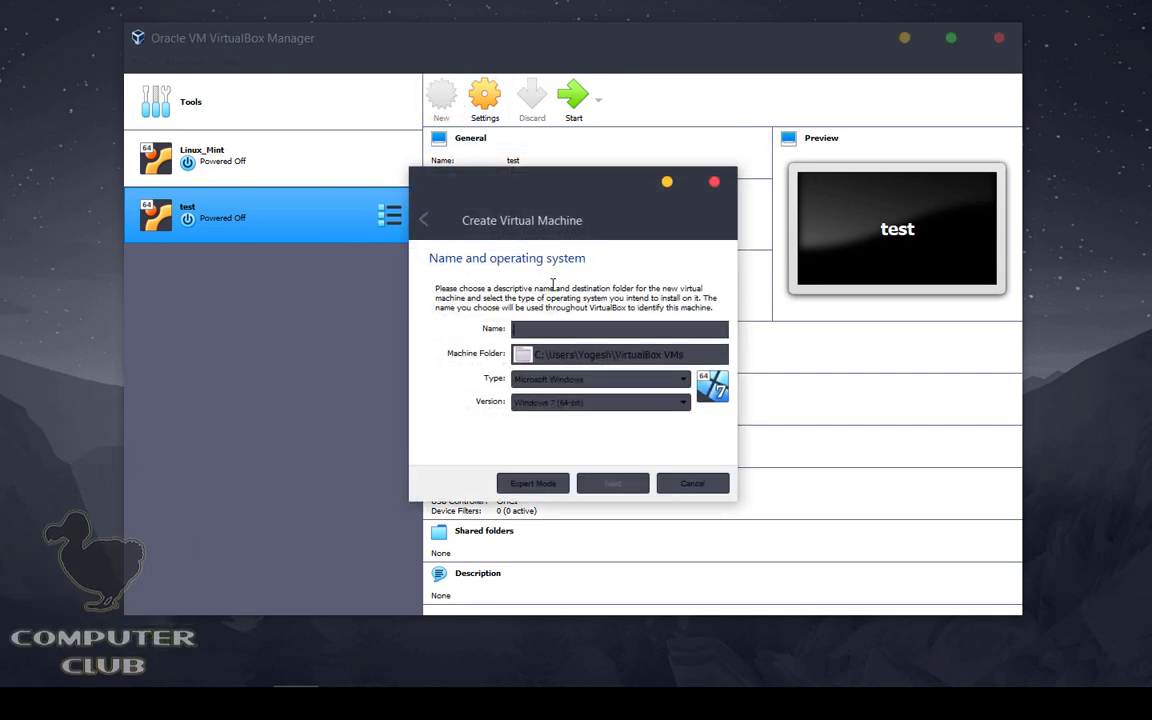
type("gpa")
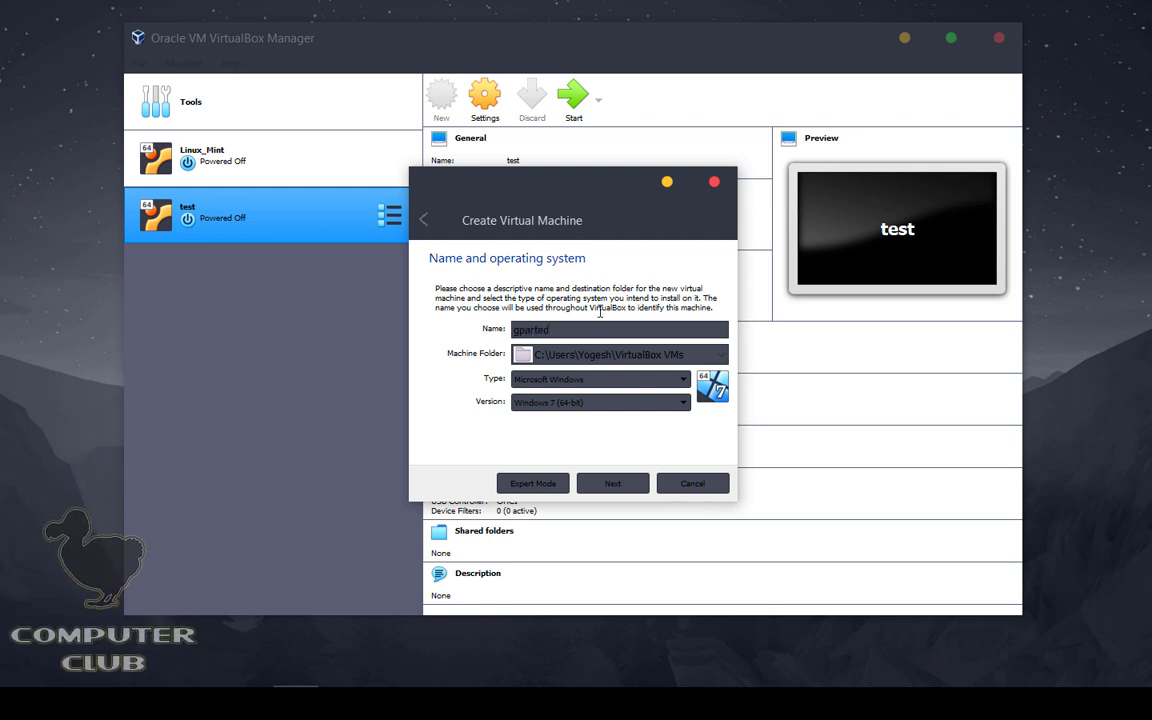
type("rted")
left_click(647, 392)
left_click(594, 406)
left_click(548, 402)
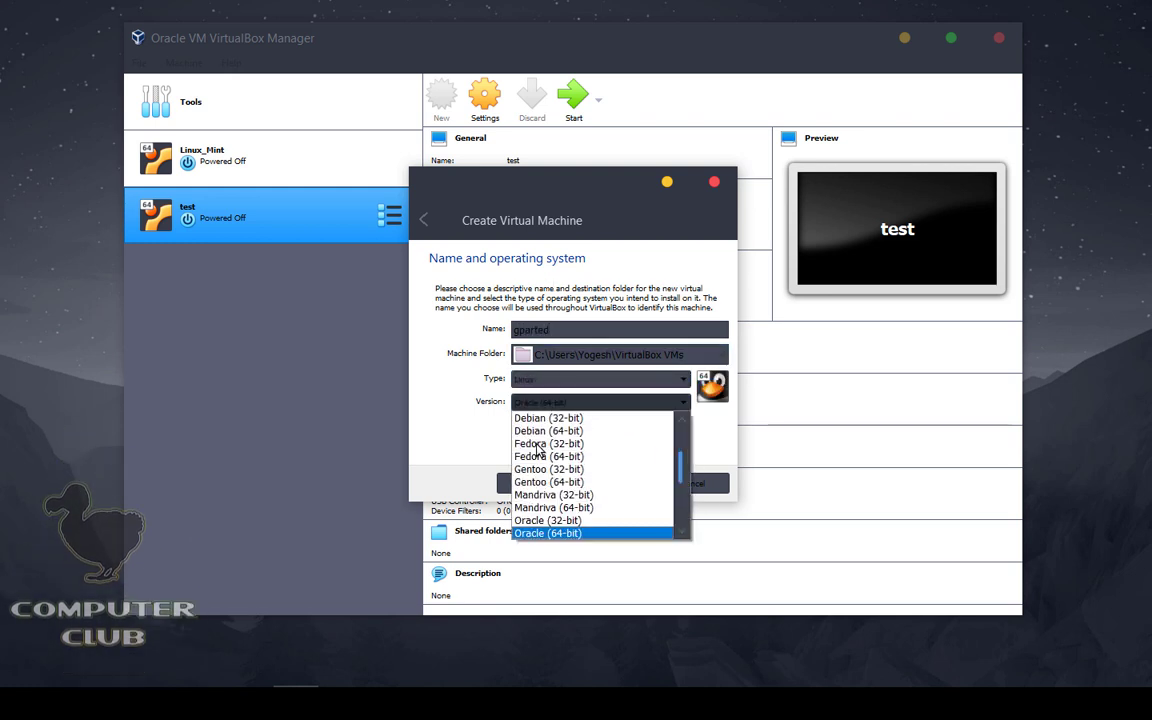
scroll(630, 478, "down", 4)
left_click(548, 533)
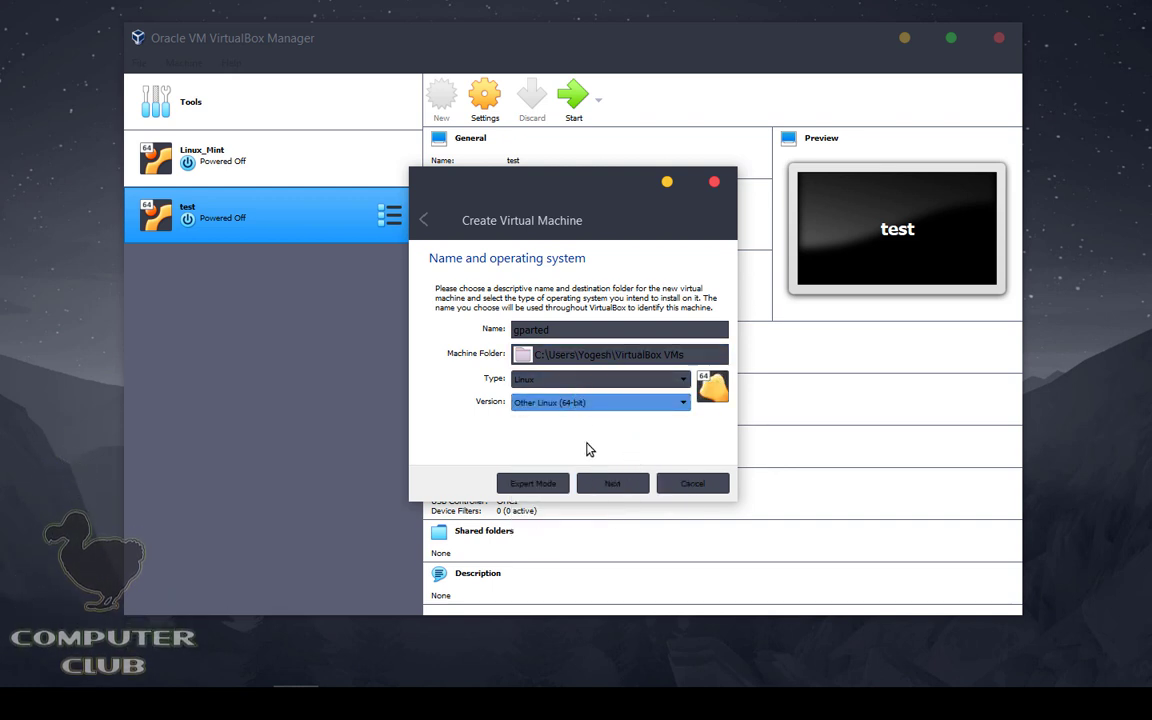
Step: Raise the memory to about 890 MB and advance to the hard disk step
left_click(610, 483)
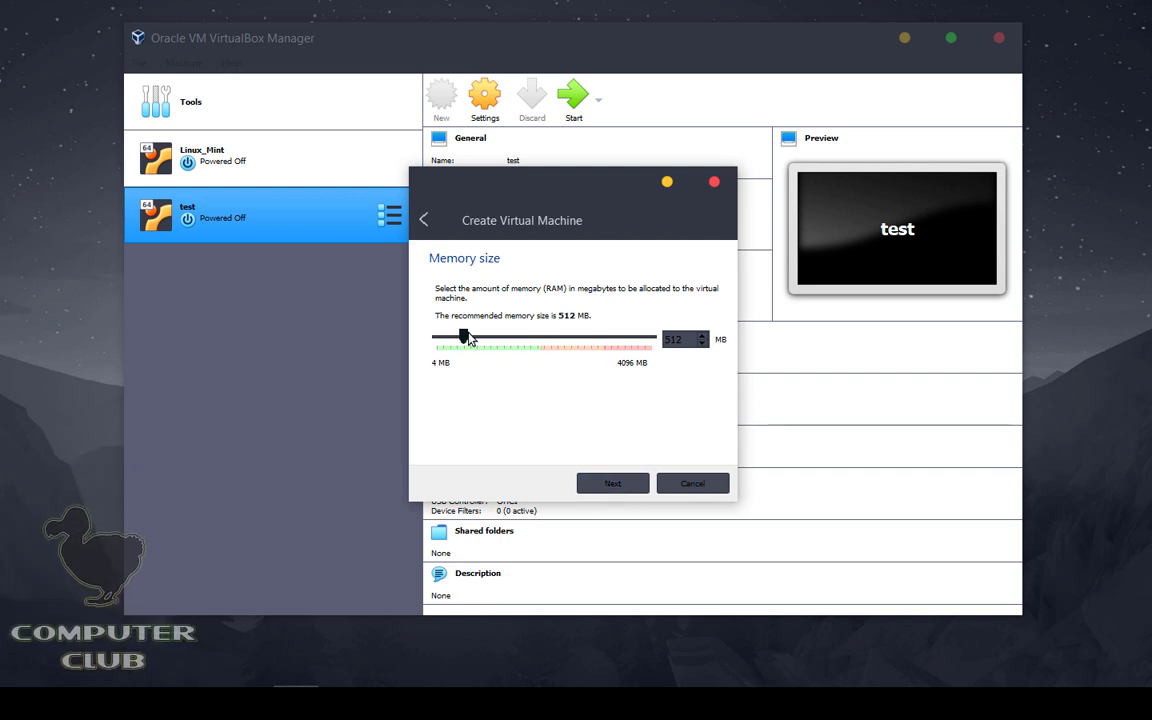
left_click_drag(466, 337, 485, 338)
left_click(643, 483)
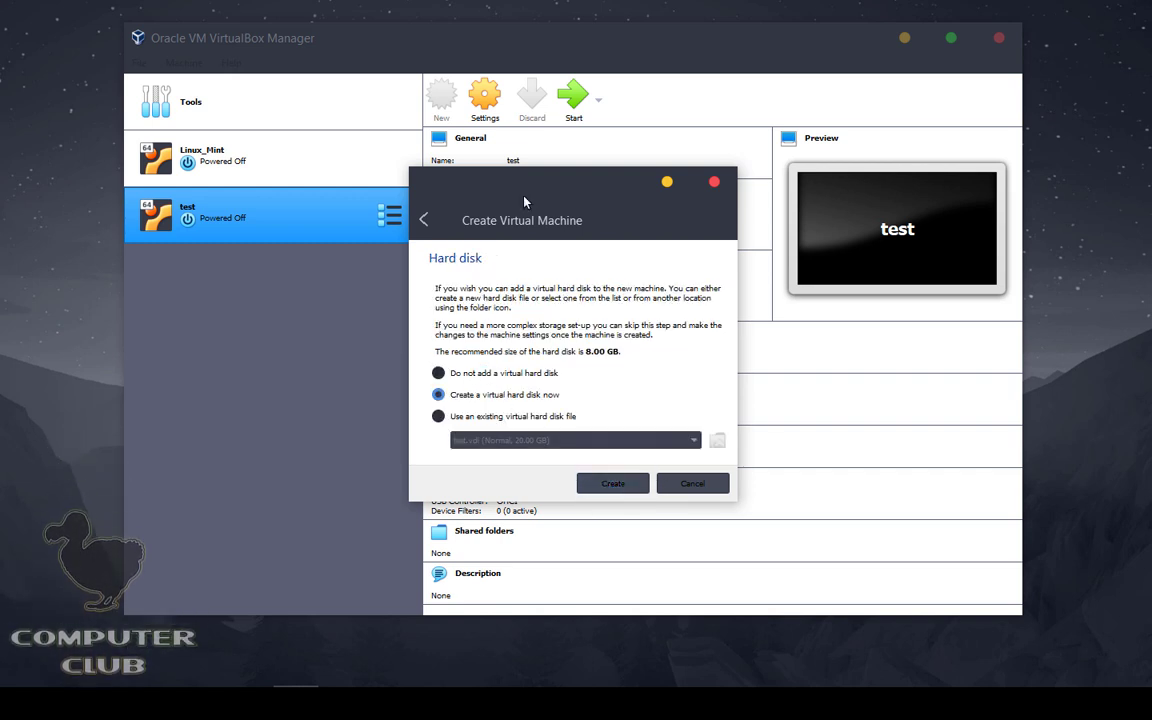
left_click(206, 703)
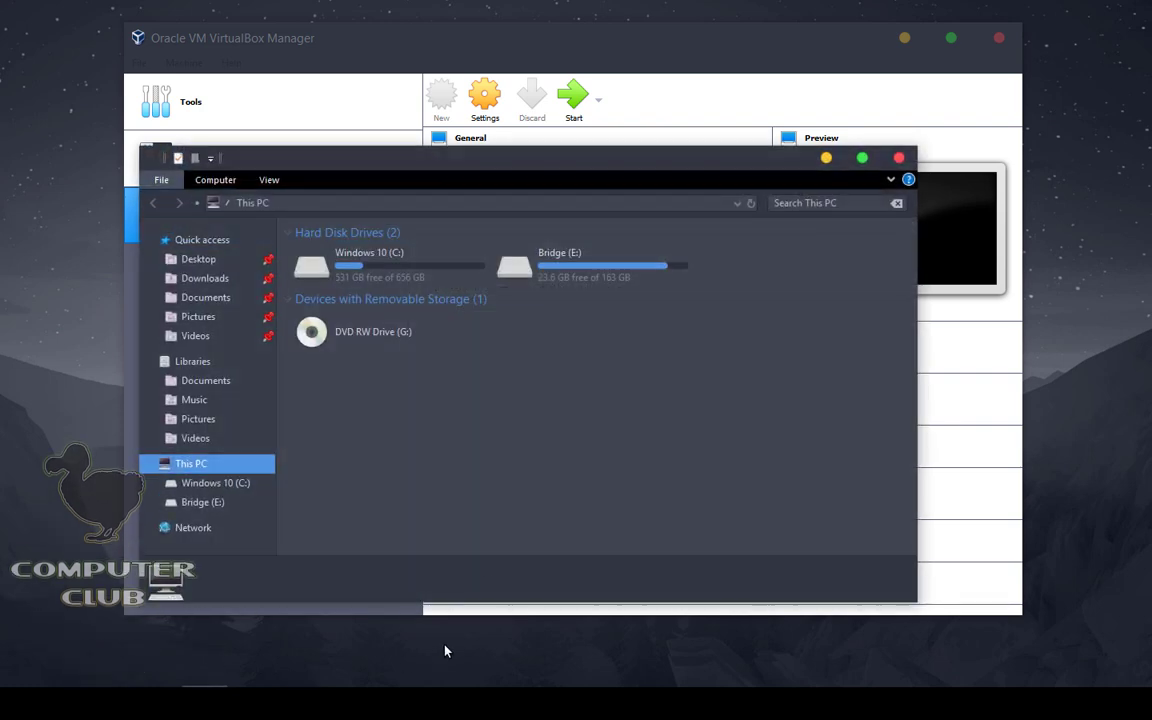
Step: Select gparted-live-1.0.0-3-i686.iso in Downloads, then bring the Create Virtual Machine dialog forward
left_click(188, 283)
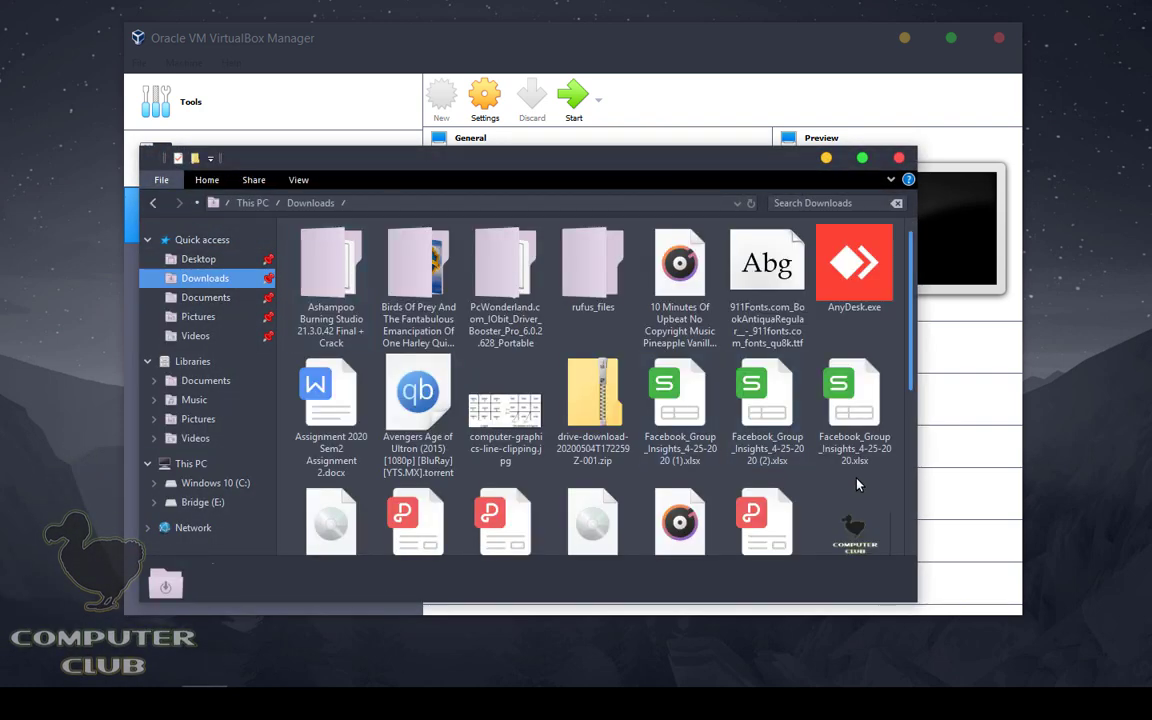
scroll(810, 442, "down", 5)
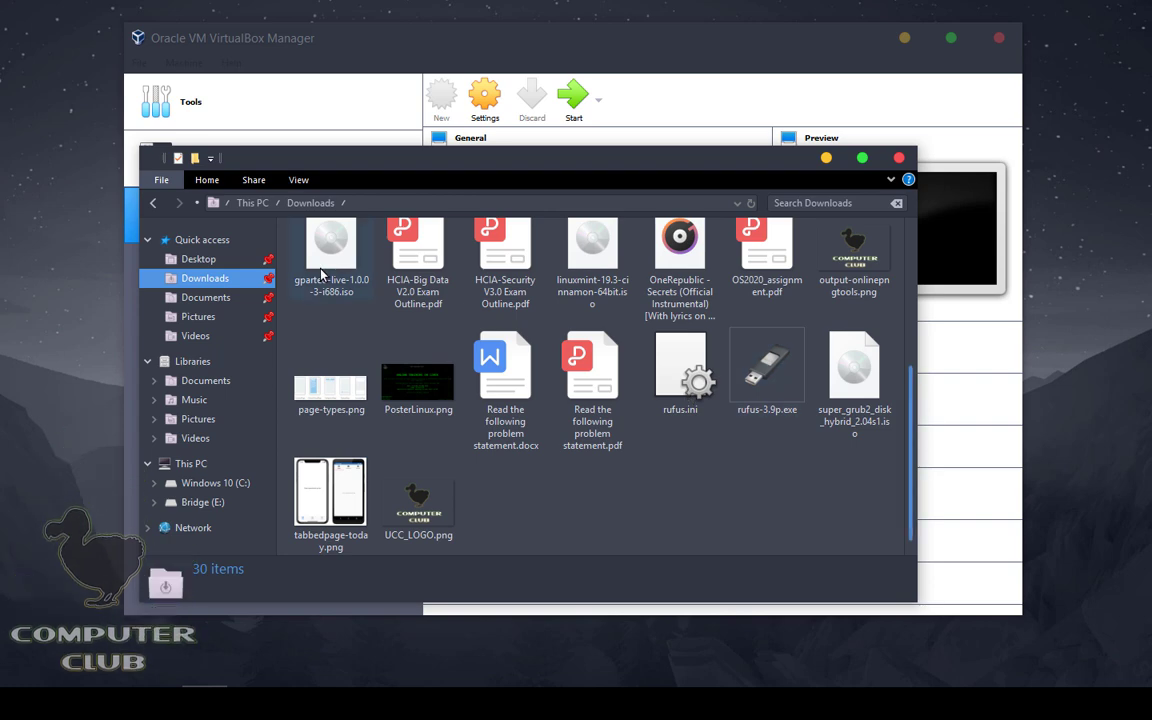
left_click(331, 255)
scroll(743, 540, "up", 3)
scroll(743, 540, "down", 2)
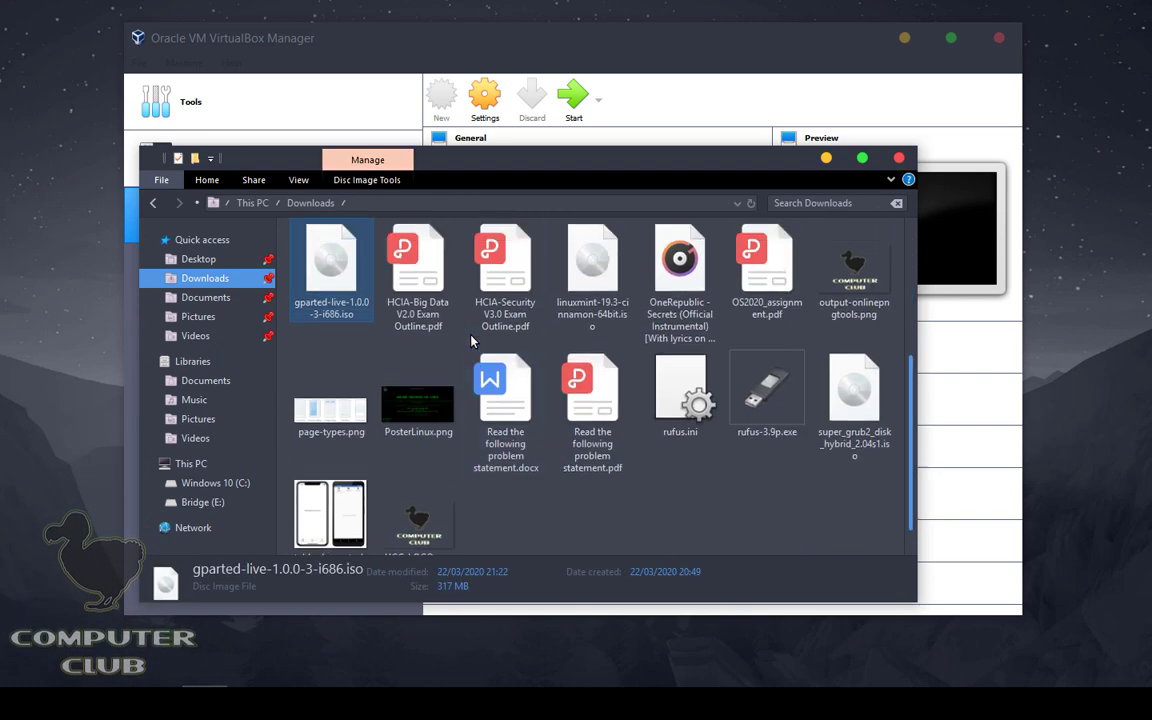
scroll(743, 540, "up", 1)
left_click_drag(590, 160, 846, 346)
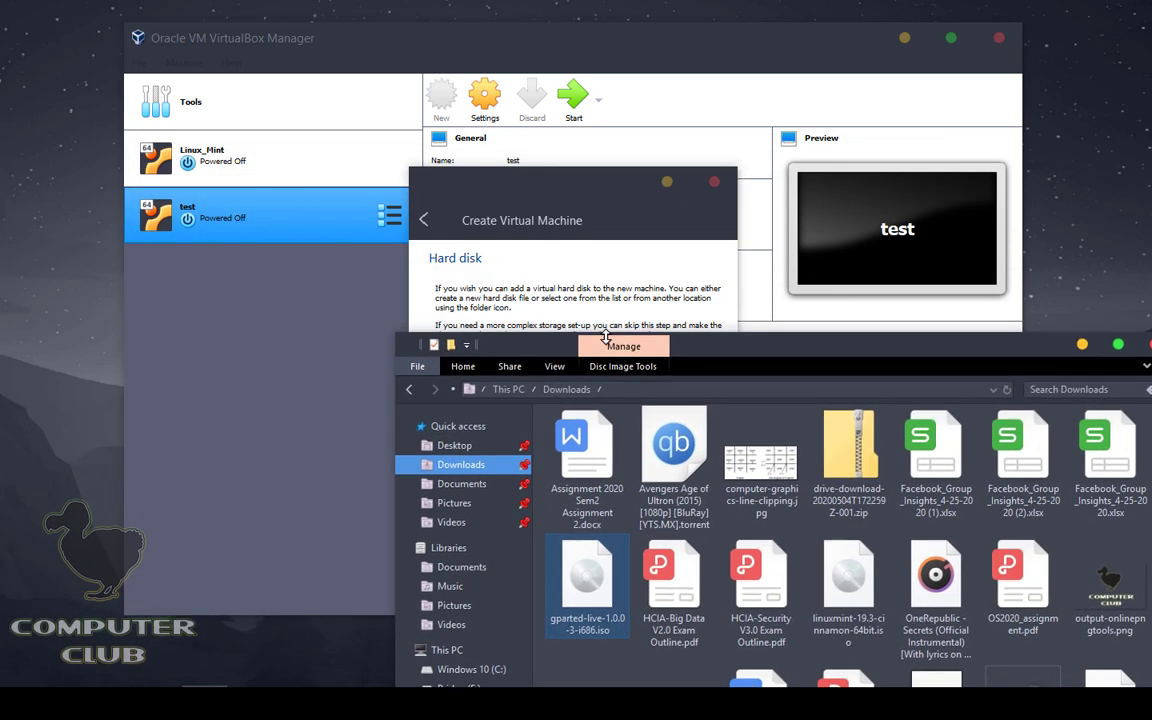
left_click(628, 199)
mouse_move(628, 199)
left_mouse_down()
mouse_move(429, 223)
mouse_move(633, 218)
left_mouse_up()
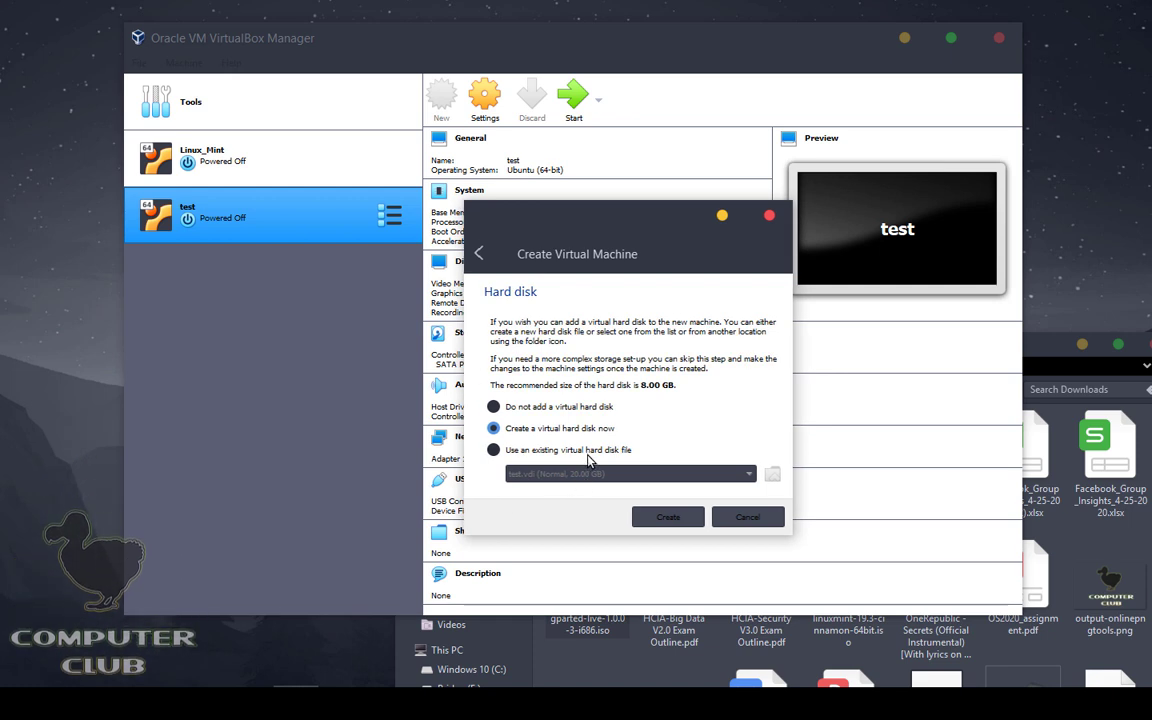
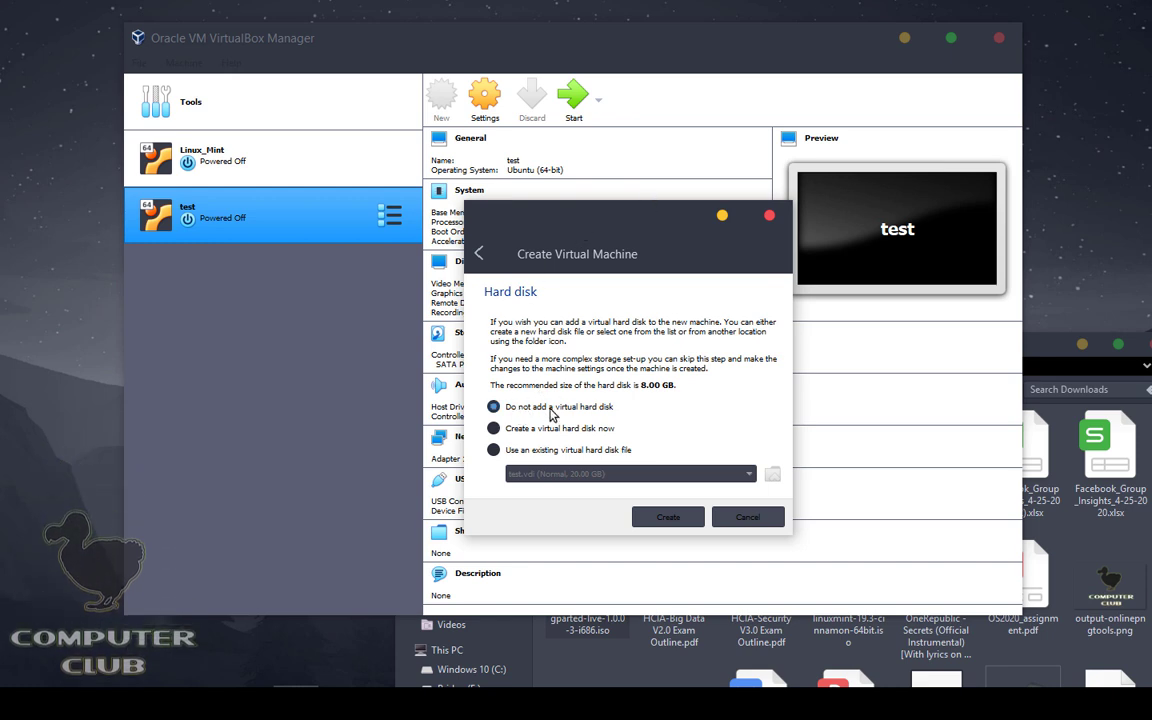
Step: Create the gparted machine with no virtual hard disk, then open and cancel another new-machine wizard
left_click(670, 517)
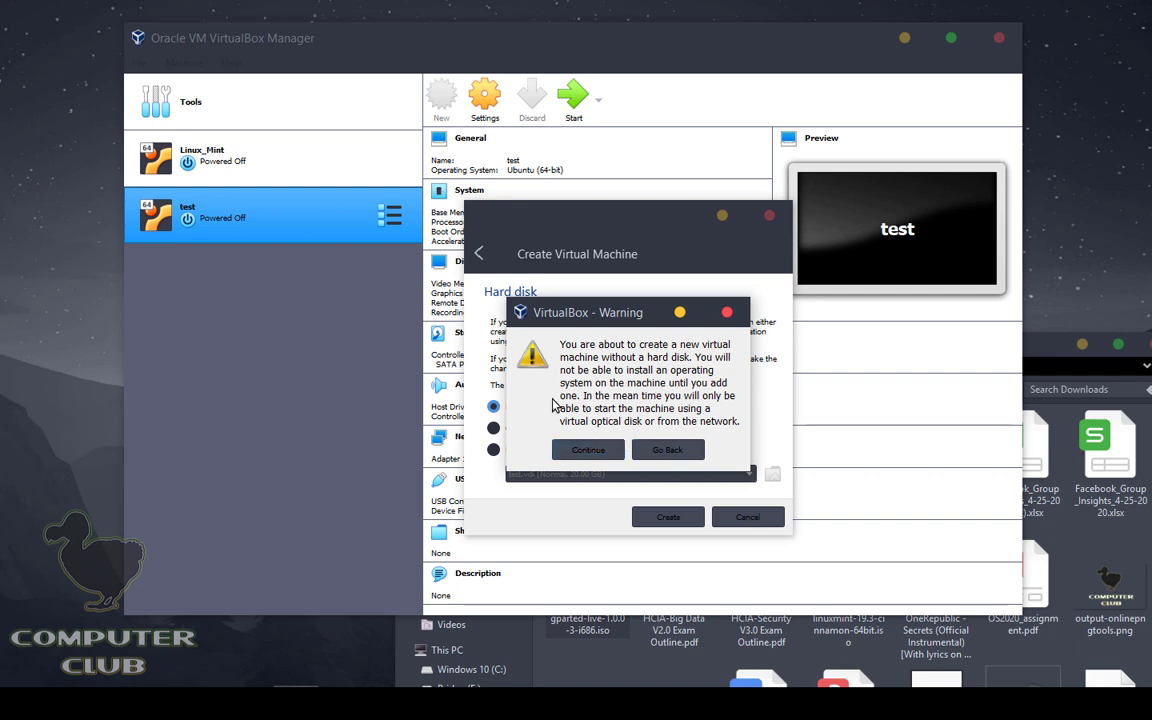
left_click(592, 449)
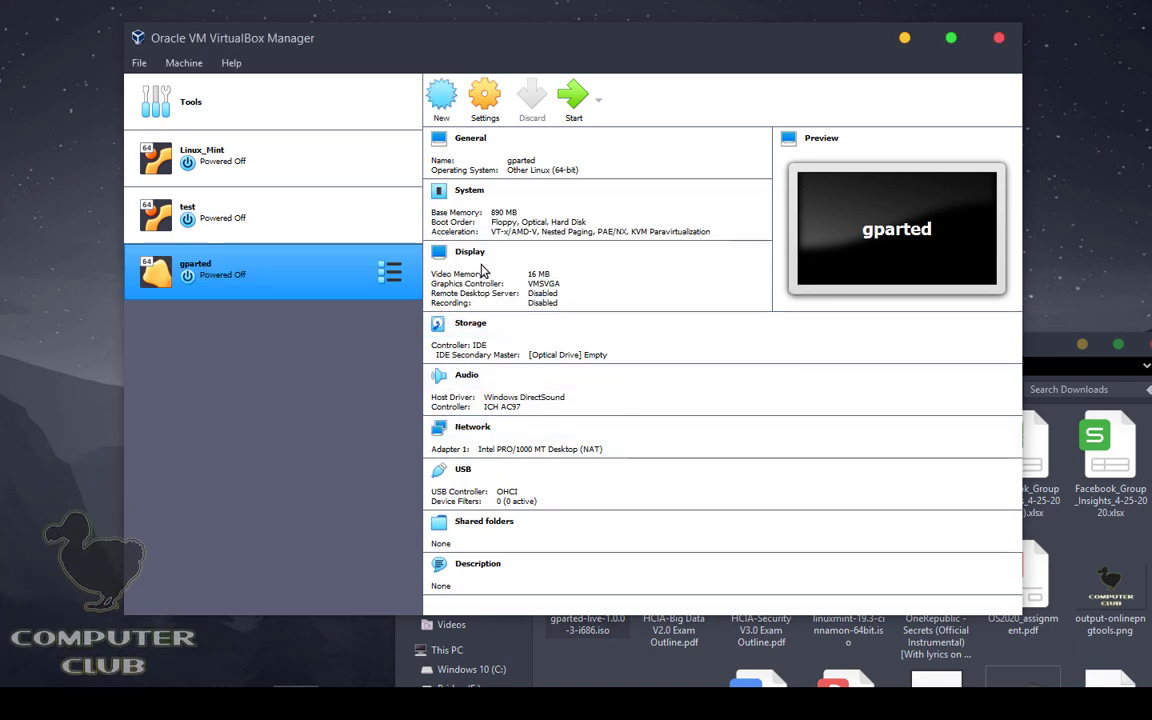
left_click(445, 110)
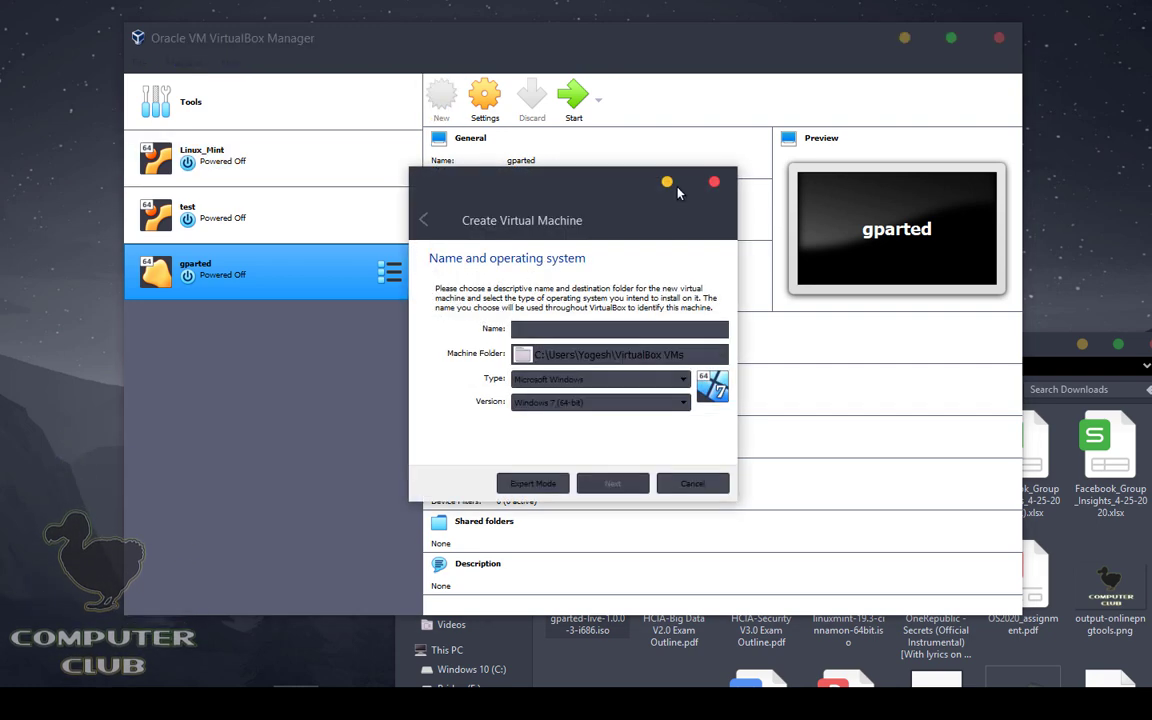
left_click(712, 185)
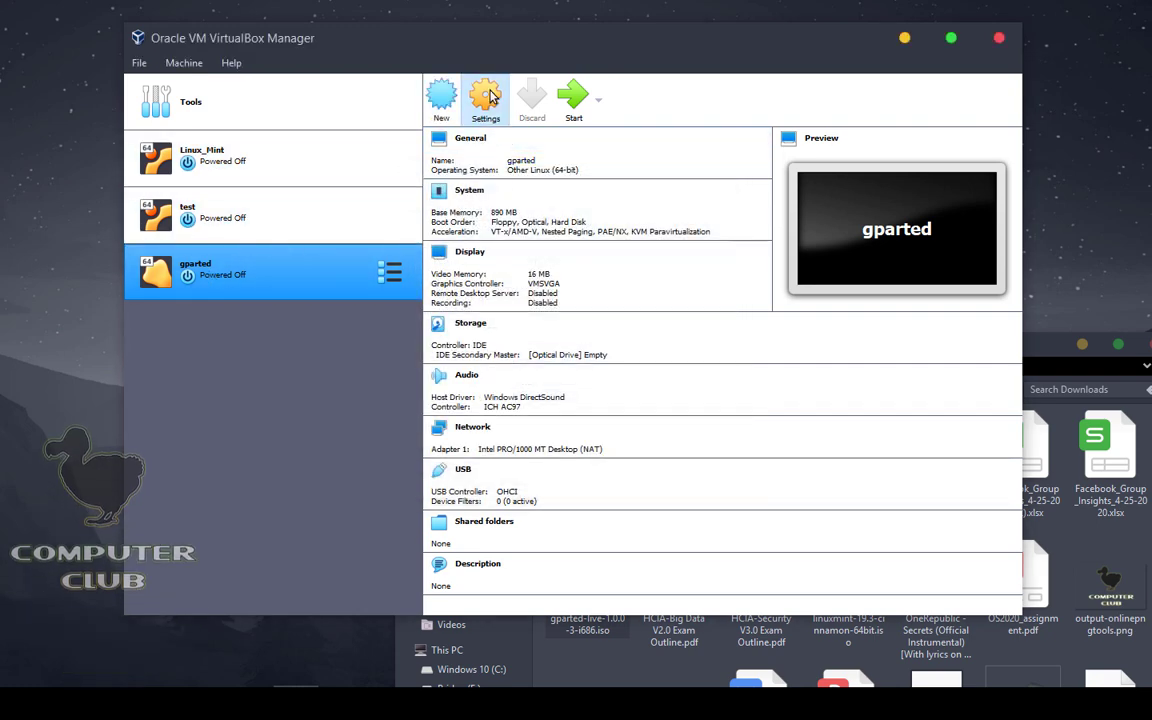
Step: Attach gparted-live-1.0.0-3-i686.iso to the gparted machine's empty optical drive and save the settings
left_click(484, 100)
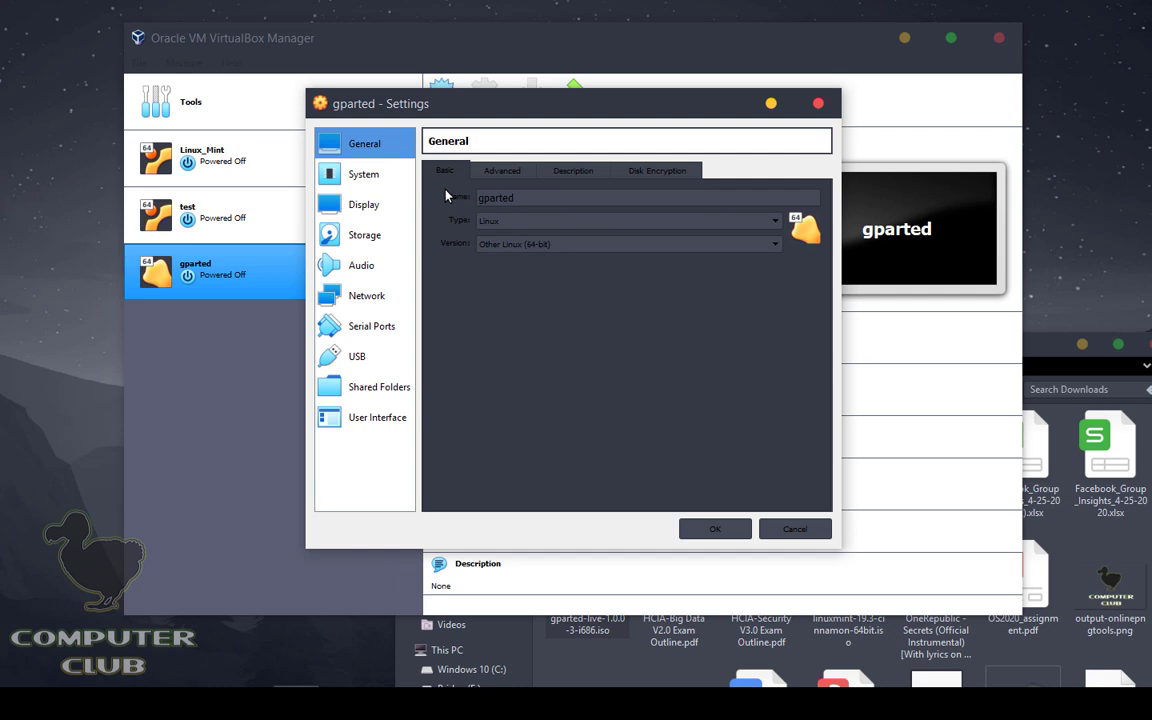
left_click(362, 235)
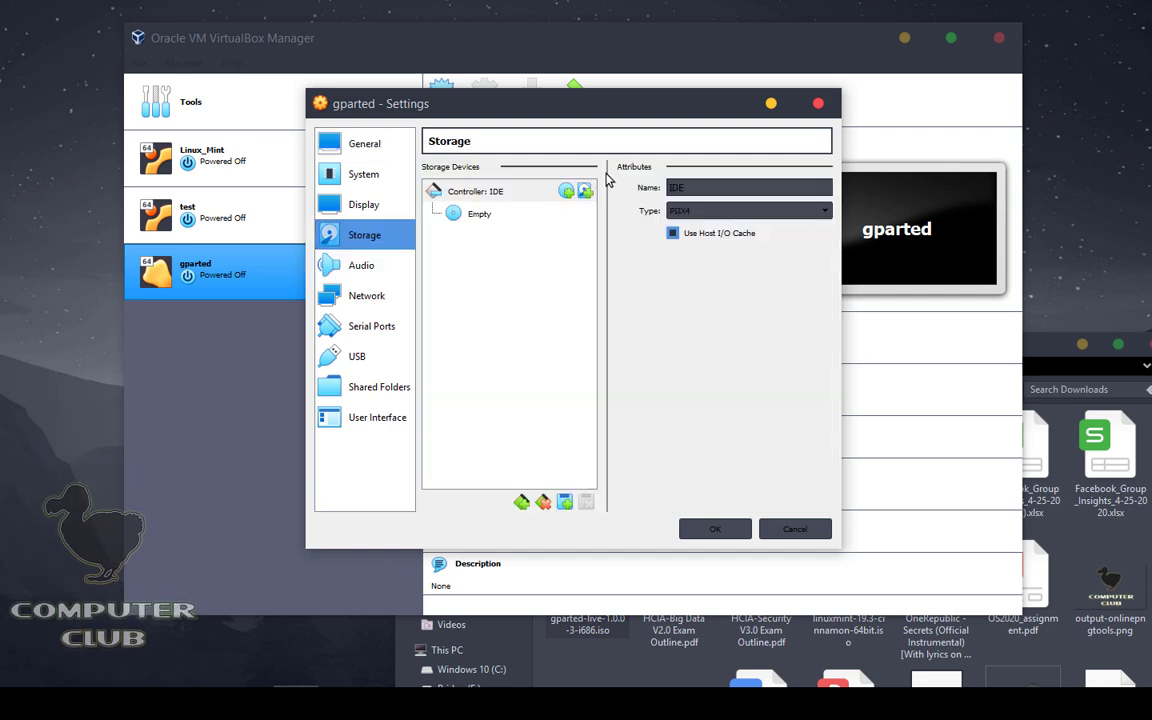
left_click(480, 215)
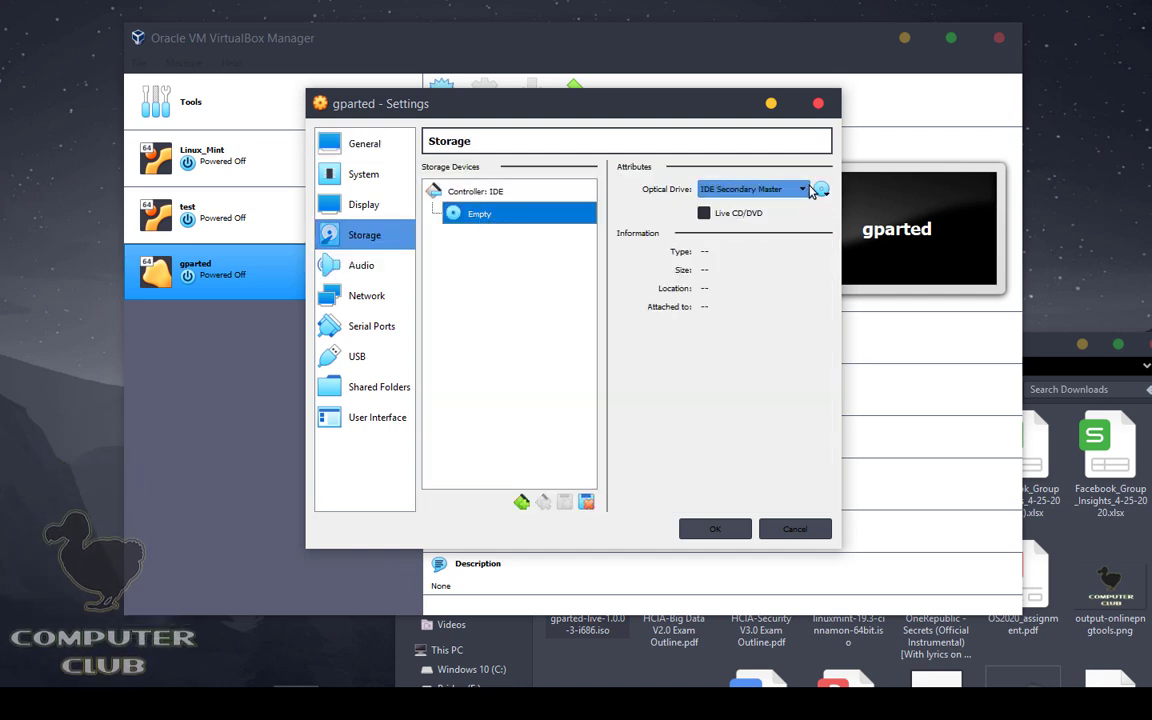
left_click(820, 190)
left_click(866, 217)
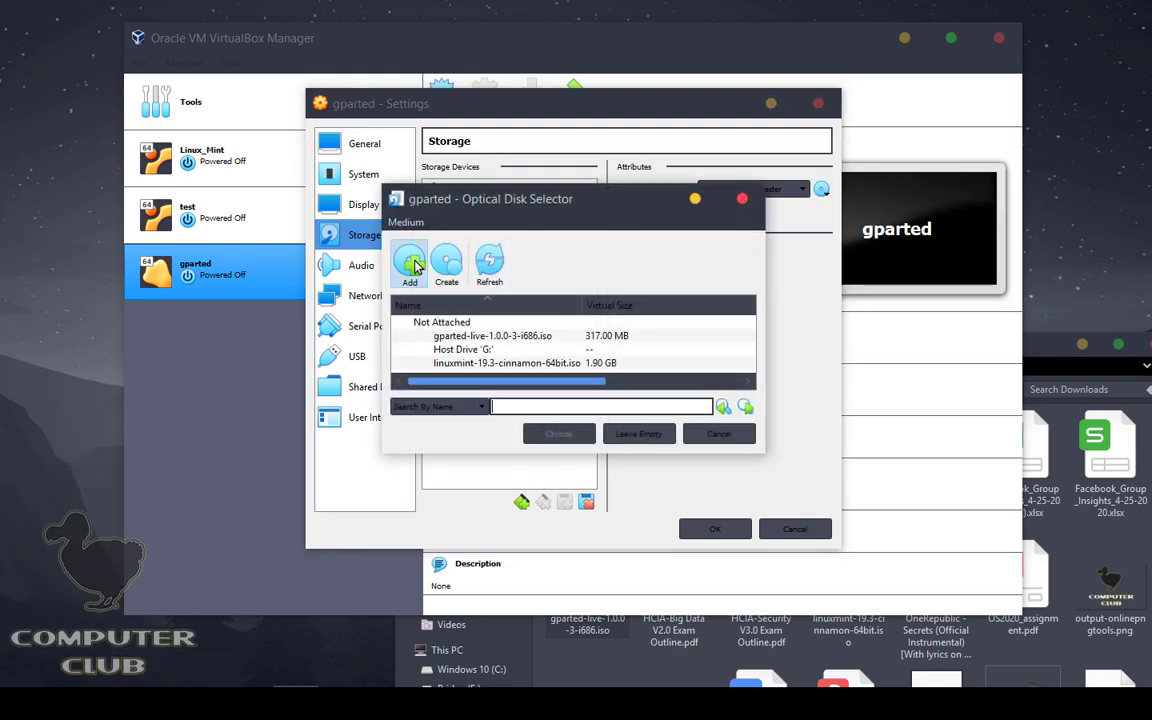
left_click(411, 263)
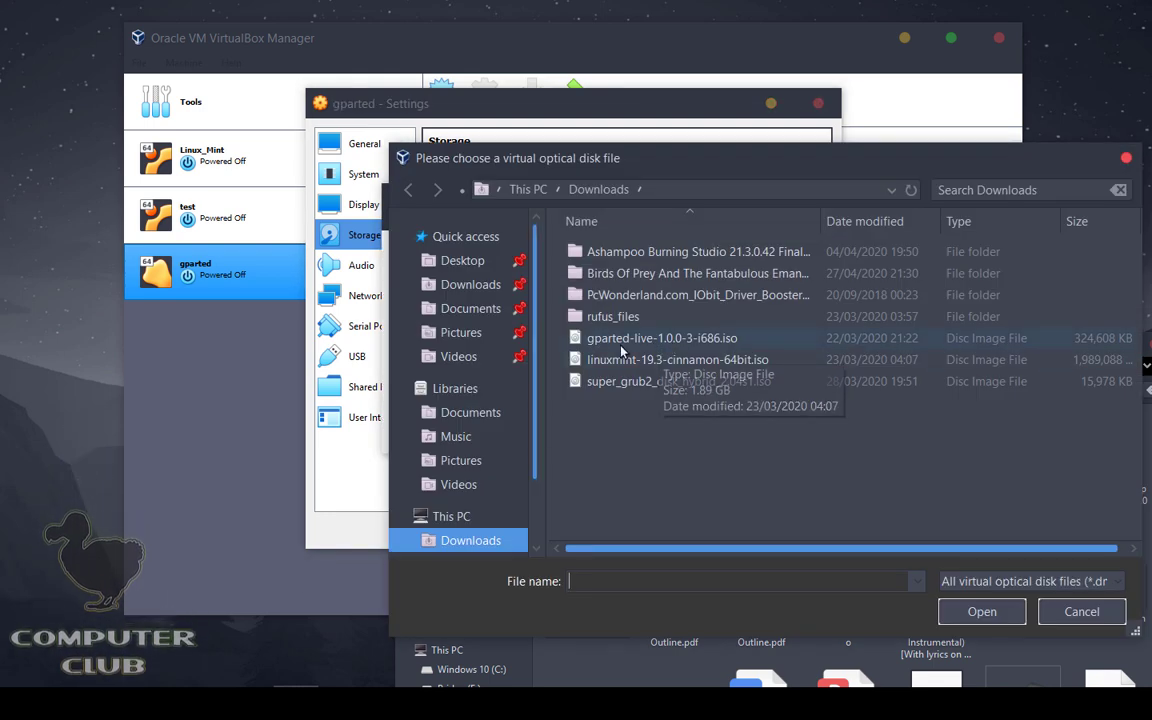
left_click(640, 338)
left_click(972, 609)
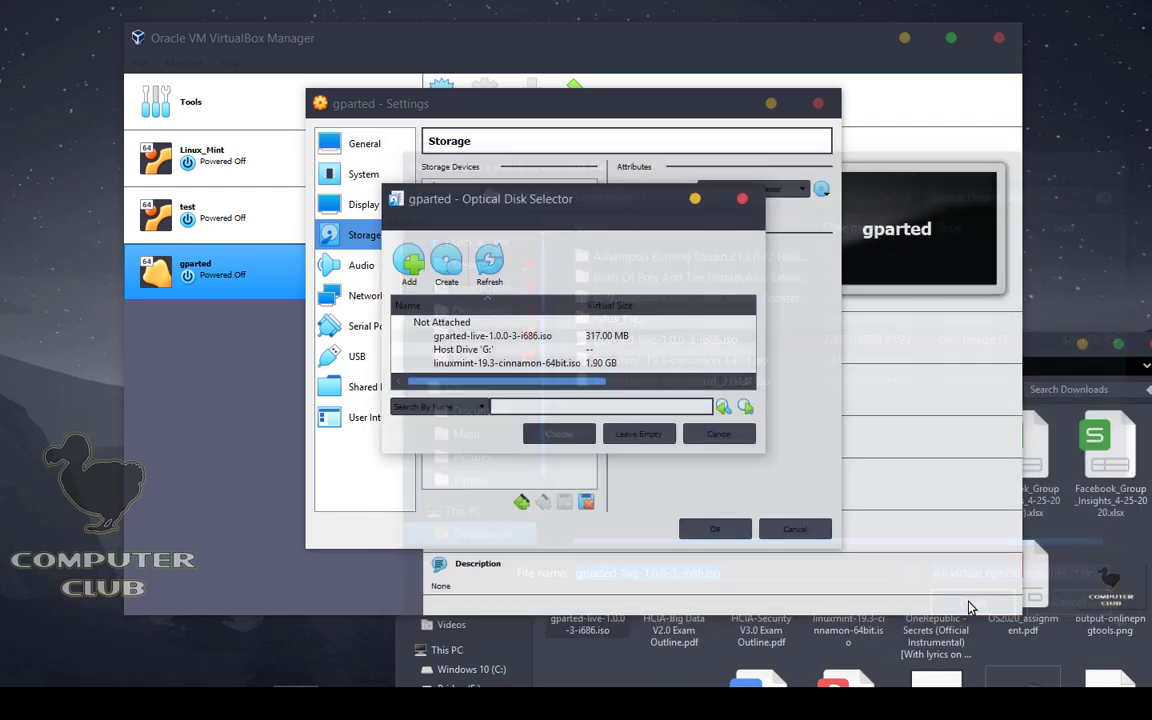
left_click(562, 432)
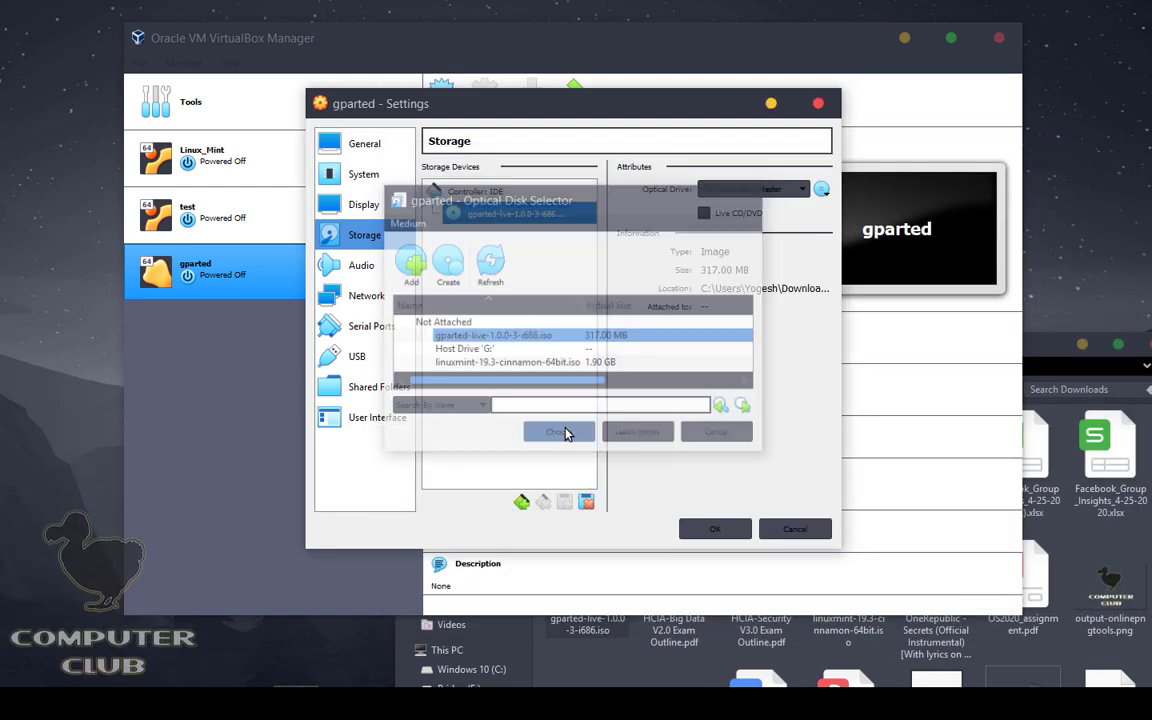
left_click(733, 530)
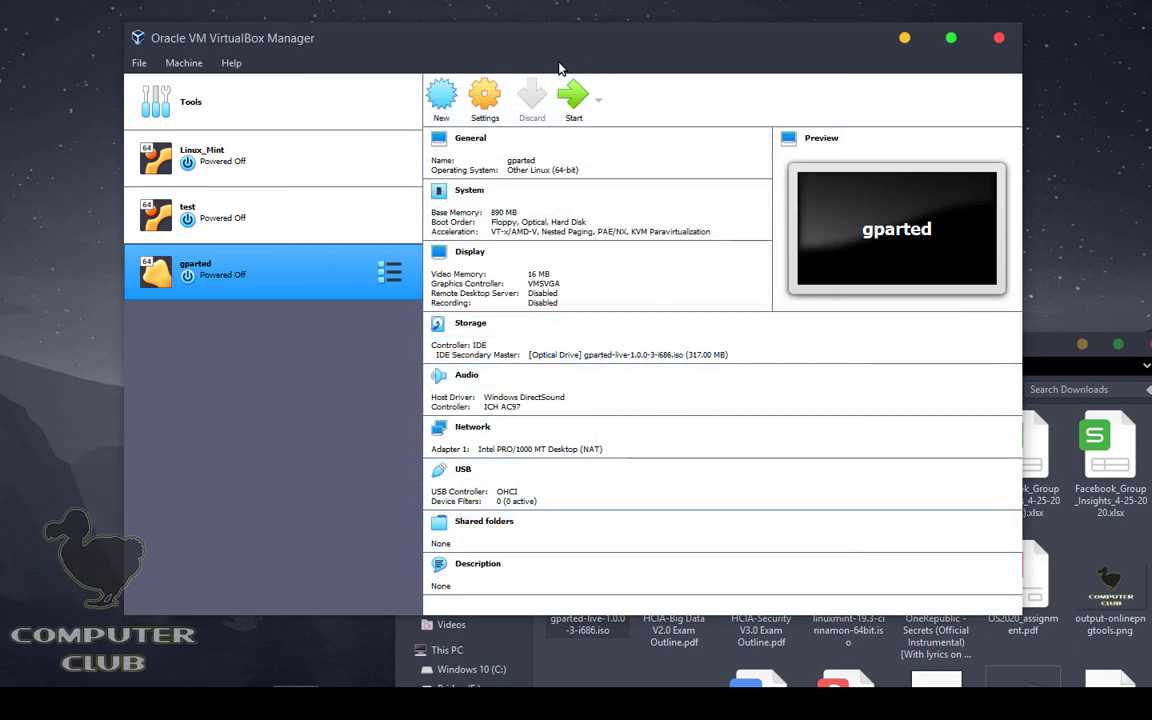
Step: Launch the gparted machine and minimize the Downloads folder window out of the way
left_click(573, 95)
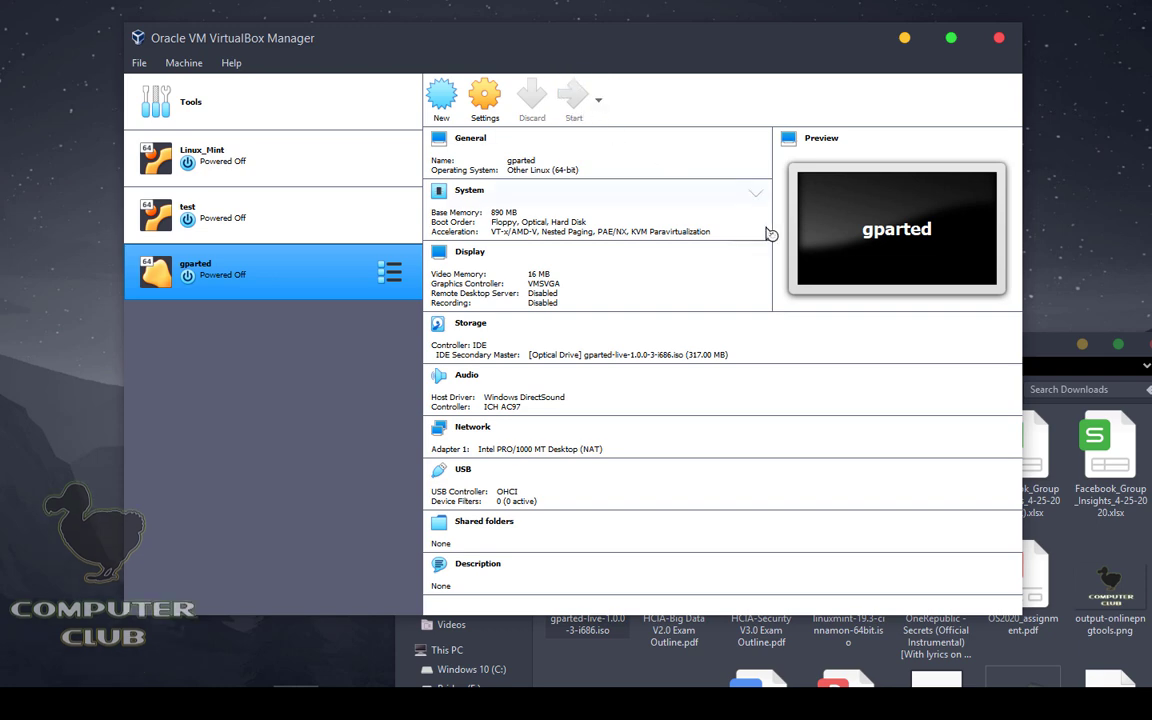
left_click(1050, 350)
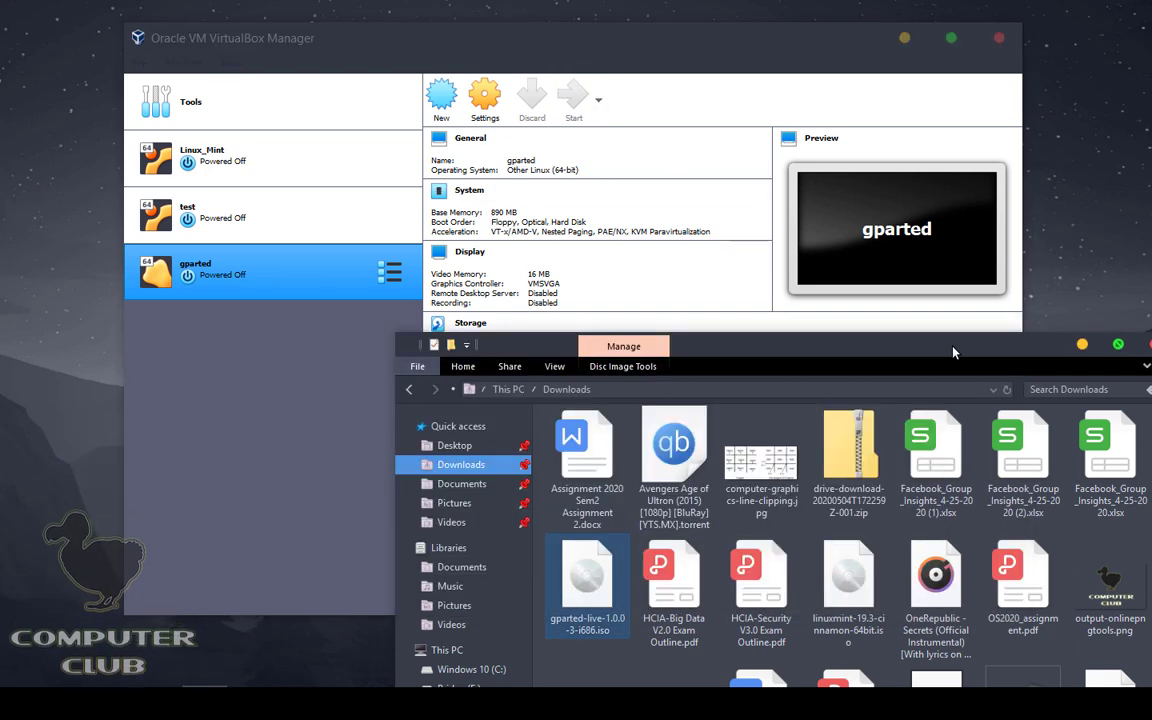
left_click_drag(953, 352, 849, 325)
left_click(979, 318)
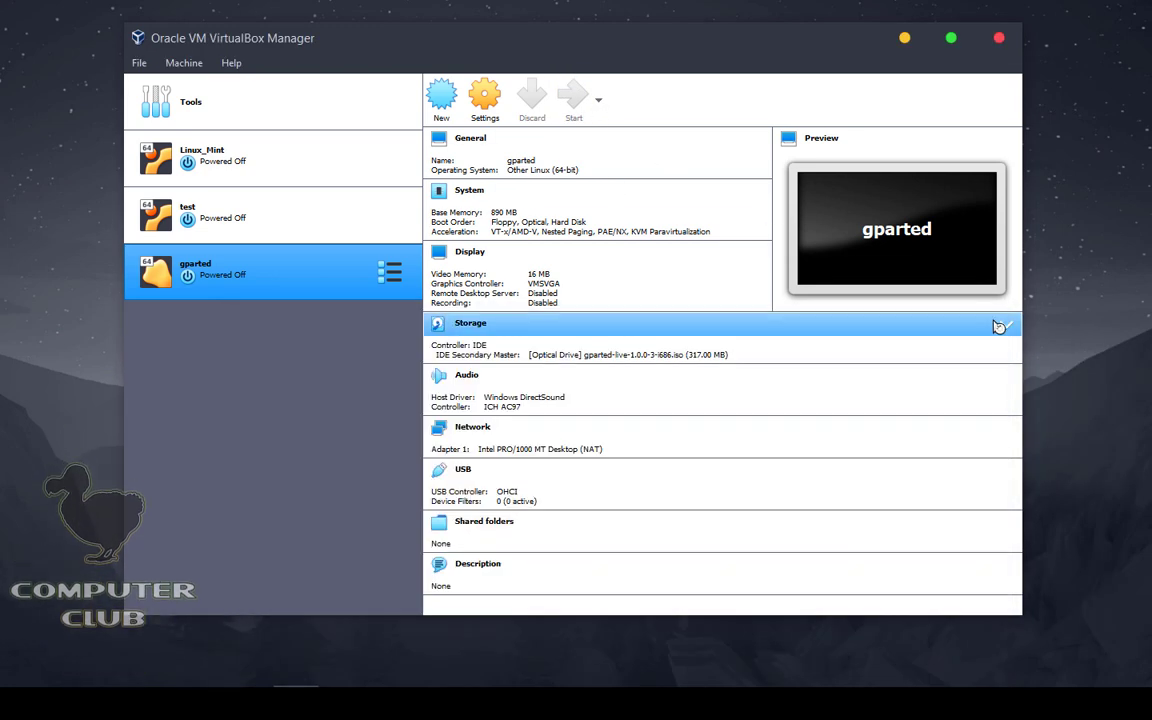
Step: Start the gparted VM, dismiss the keyboard capture notice and reposition its window
key("Return")
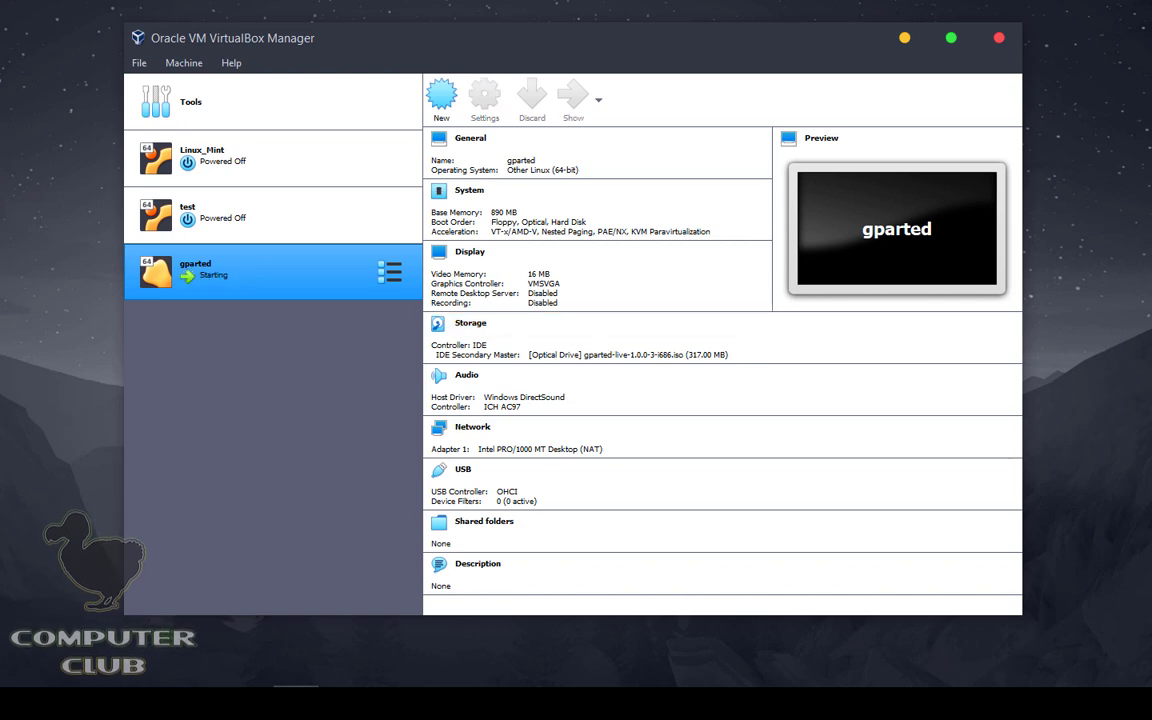
left_click_drag(850, 27, 572, 89)
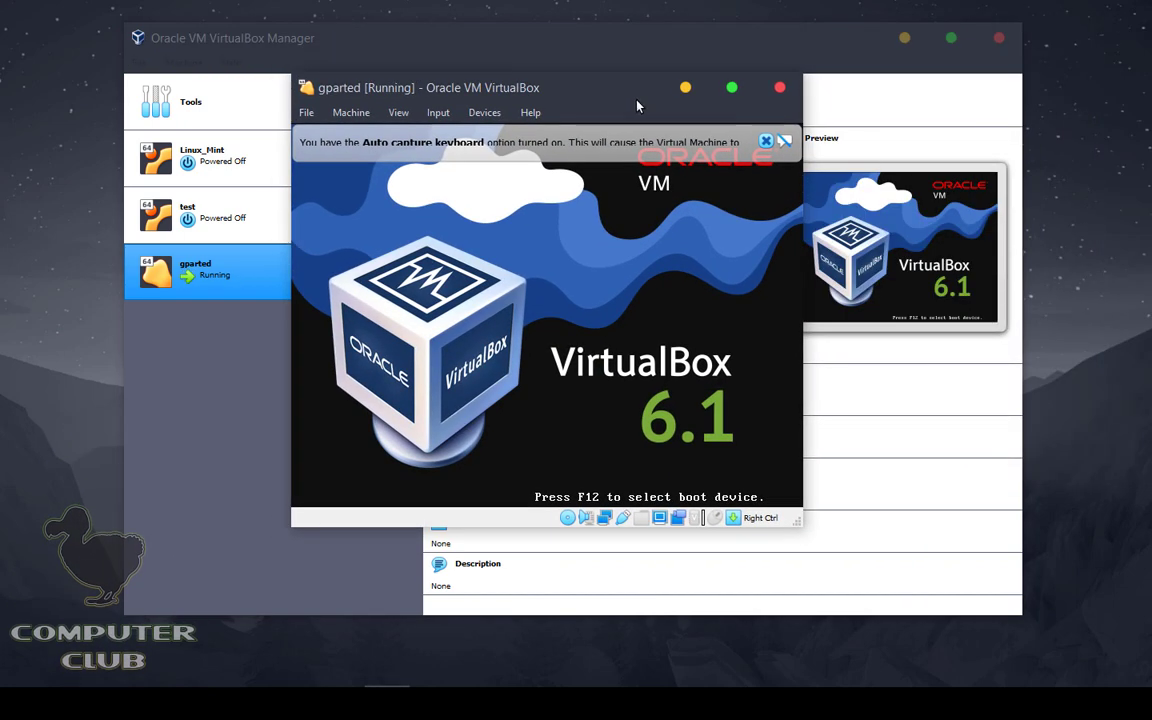
left_click(766, 142)
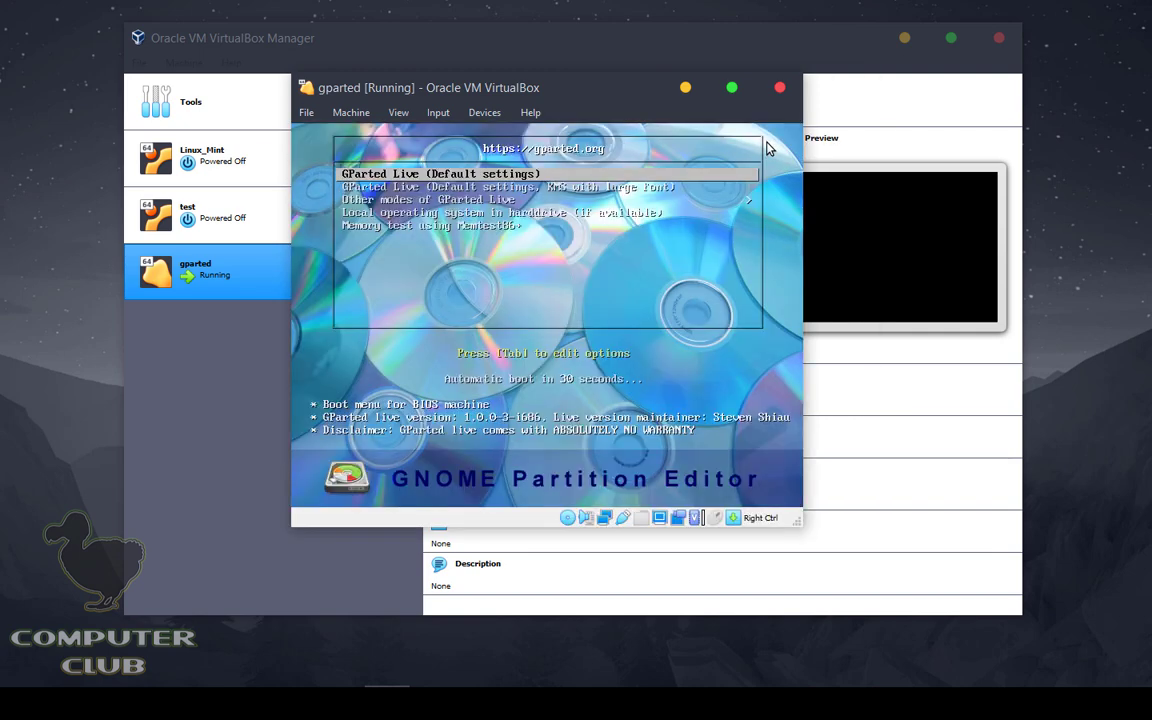
left_click_drag(620, 92, 705, 171)
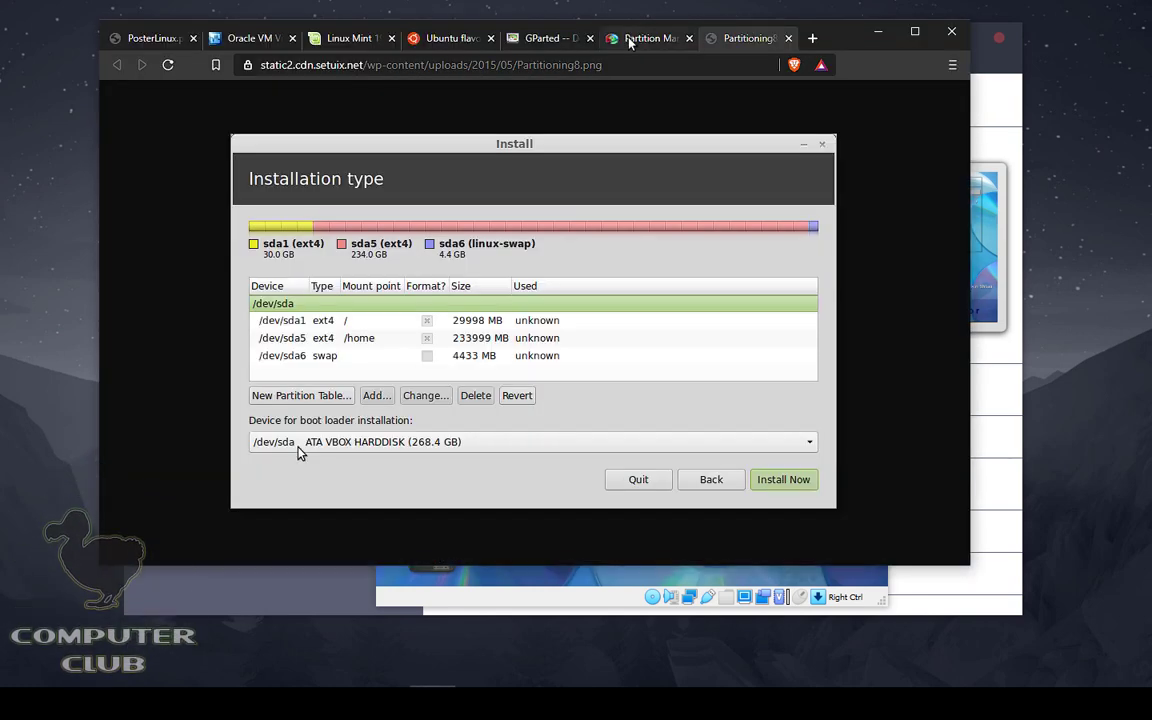
Step: Maximize the partition manager page, view its product screenshot enlarged in a new tab, then close it
left_click(650, 40)
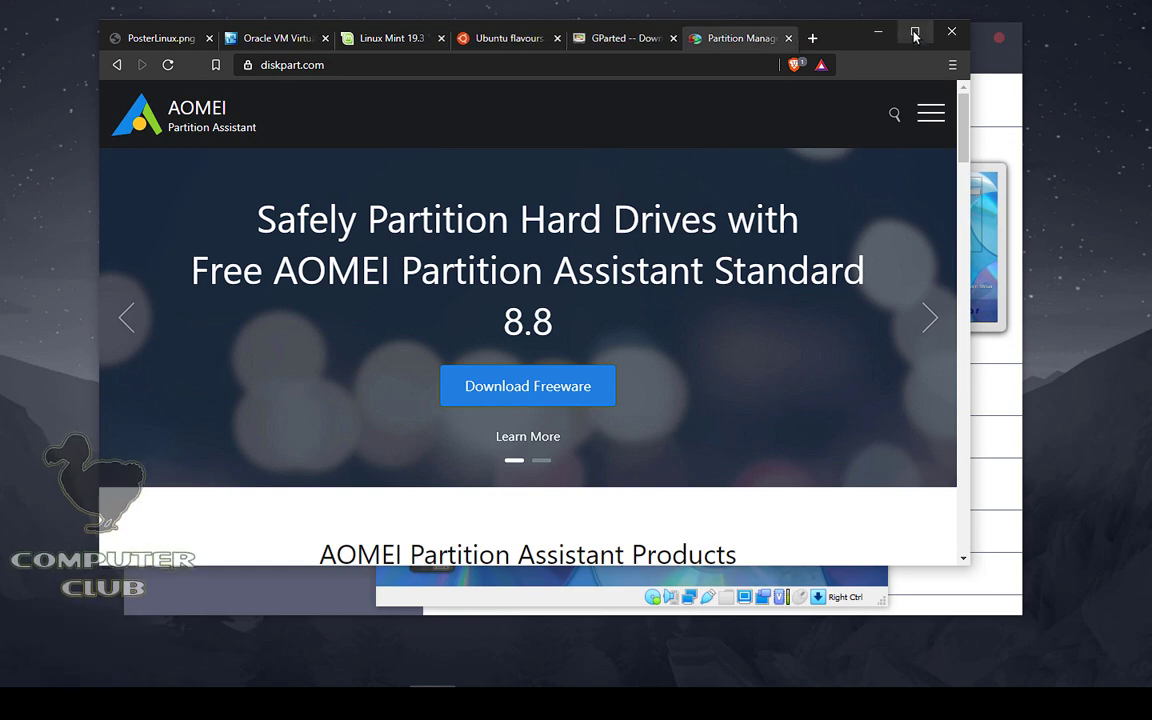
double_click(845, 38)
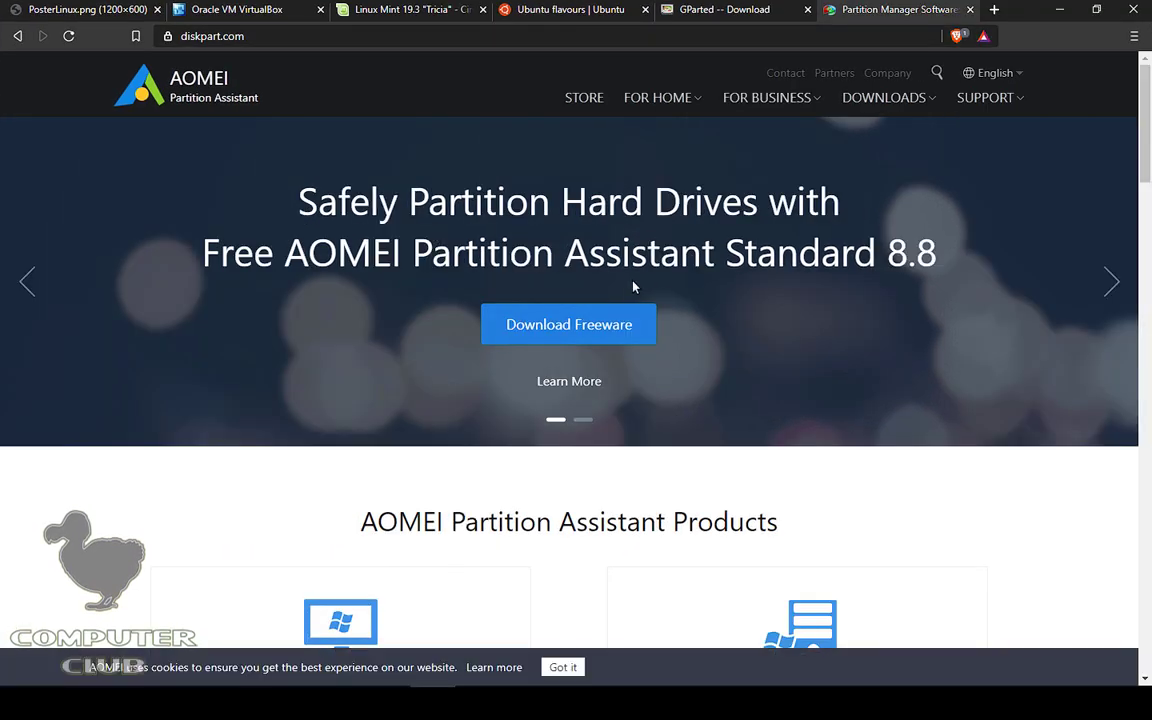
left_click_drag(1137, 146, 1121, 386)
right_click(740, 258)
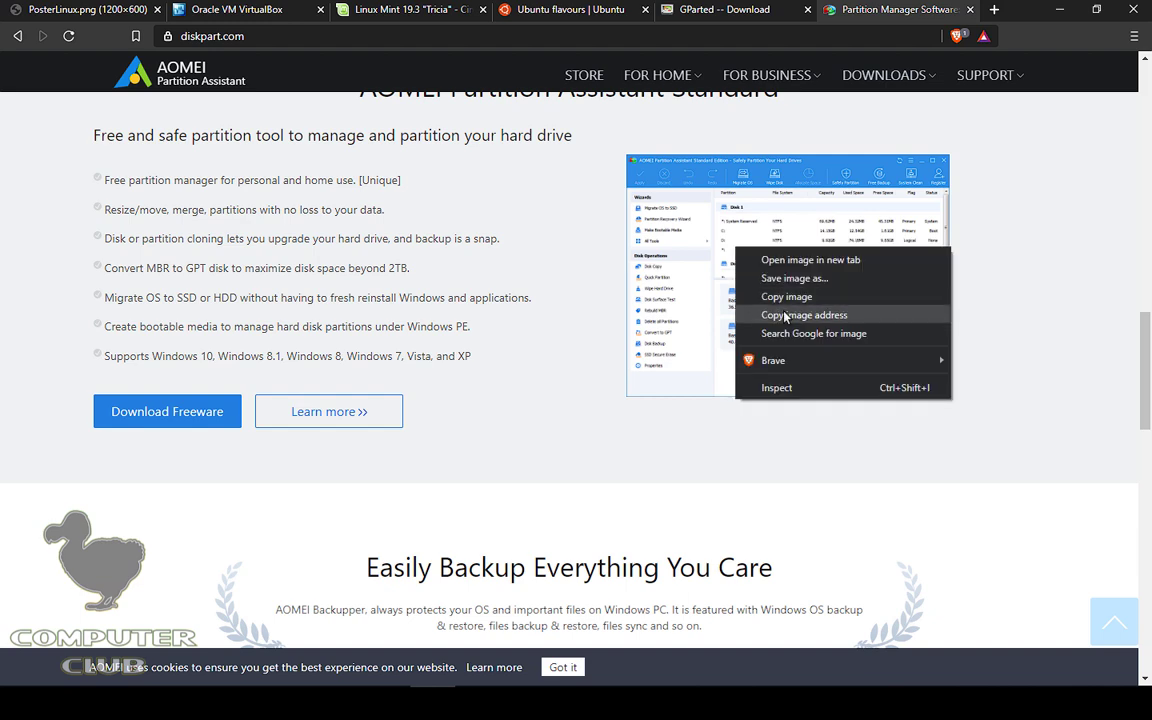
left_click(820, 259)
key("ctrl+Tab")
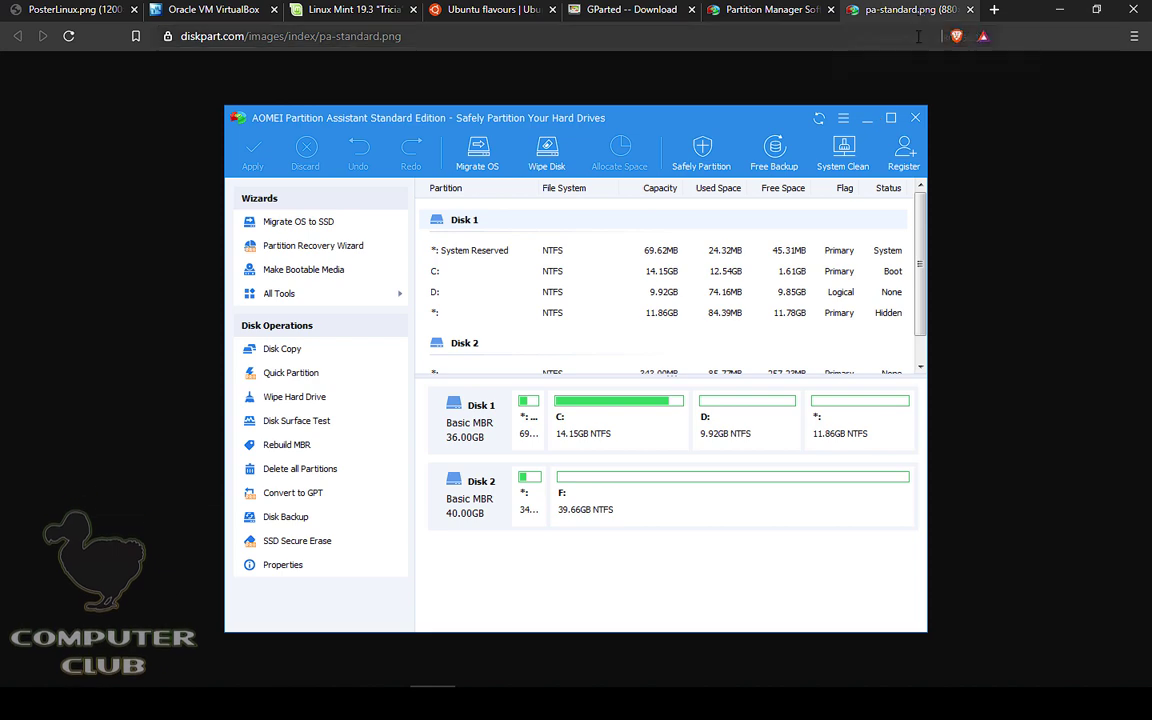
left_click(969, 9)
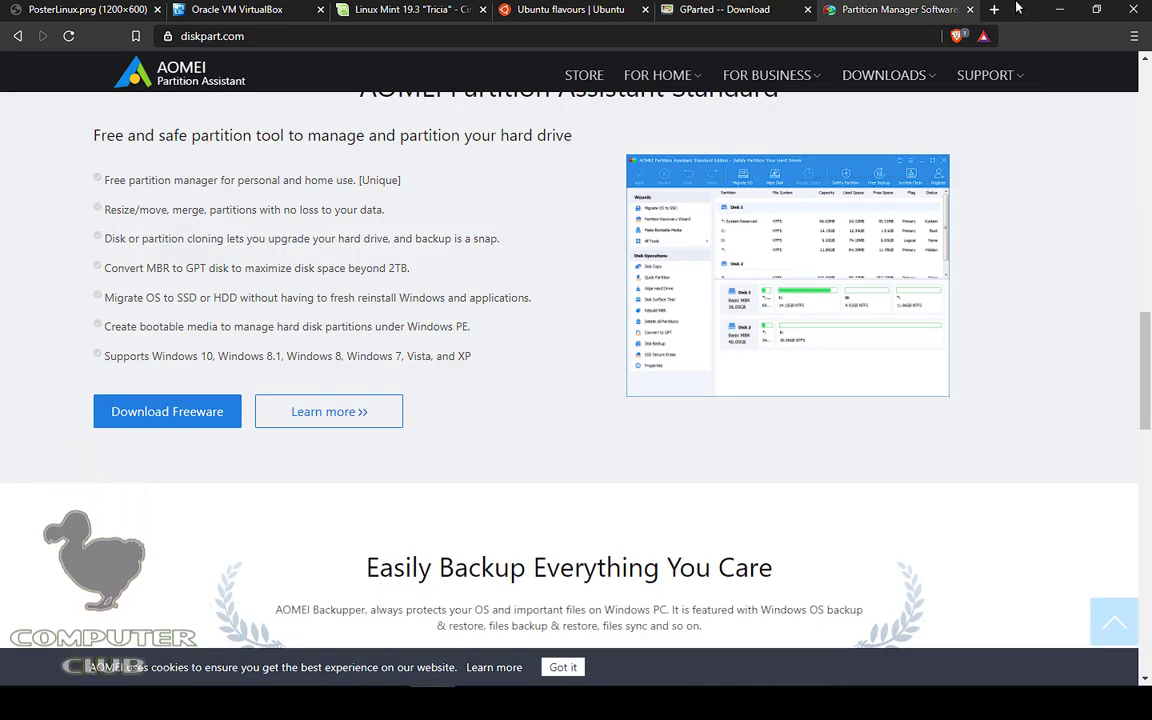
left_click_drag(1012, 7, 958, 70)
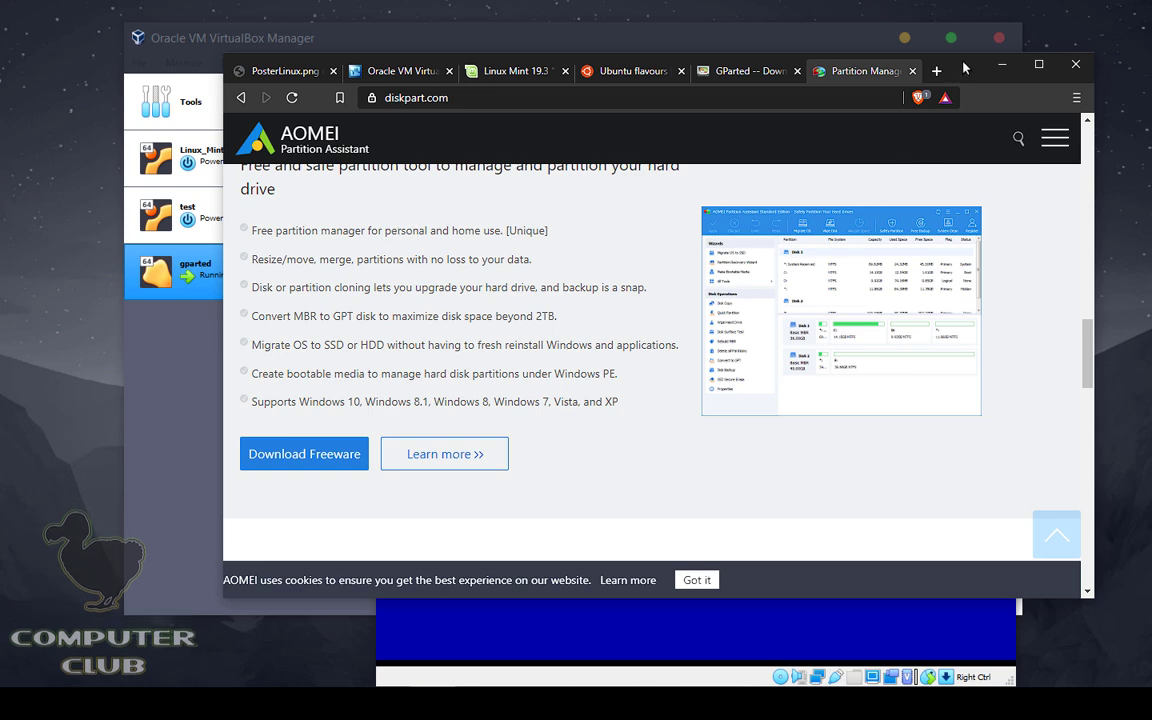
Step: Boot GParted Live accepting the default keymap, US English and auto-start mode, then maximize the VM window
left_click(1001, 64)
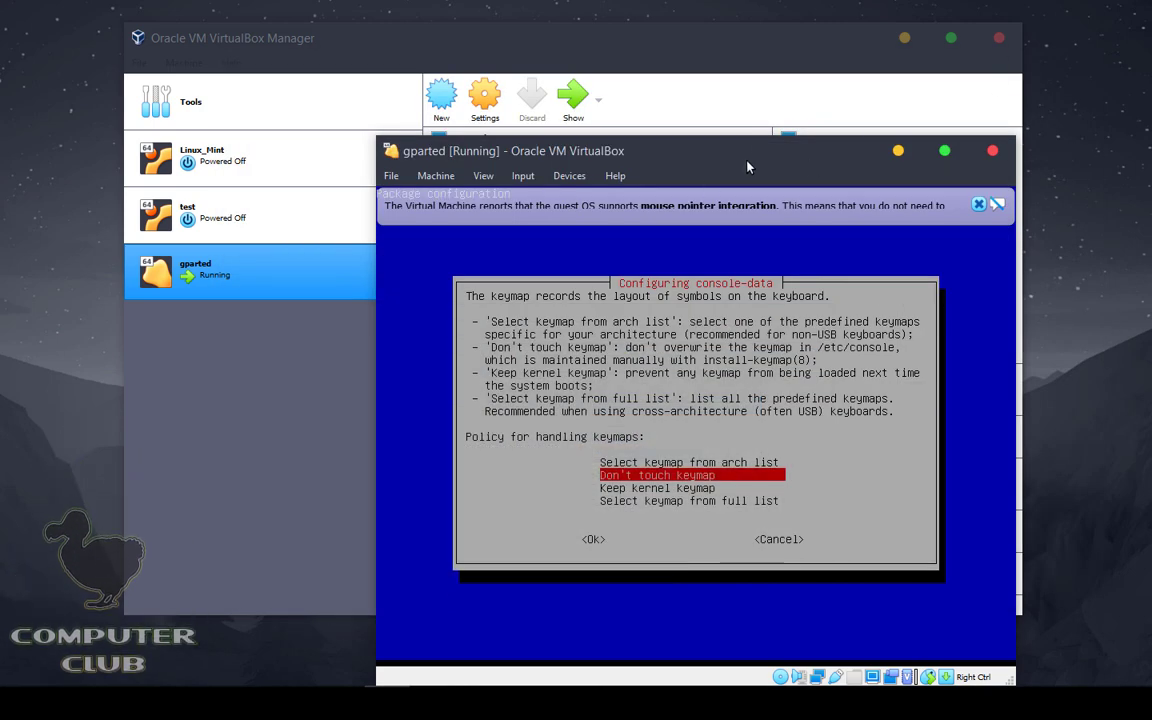
left_click_drag(747, 167, 669, 107)
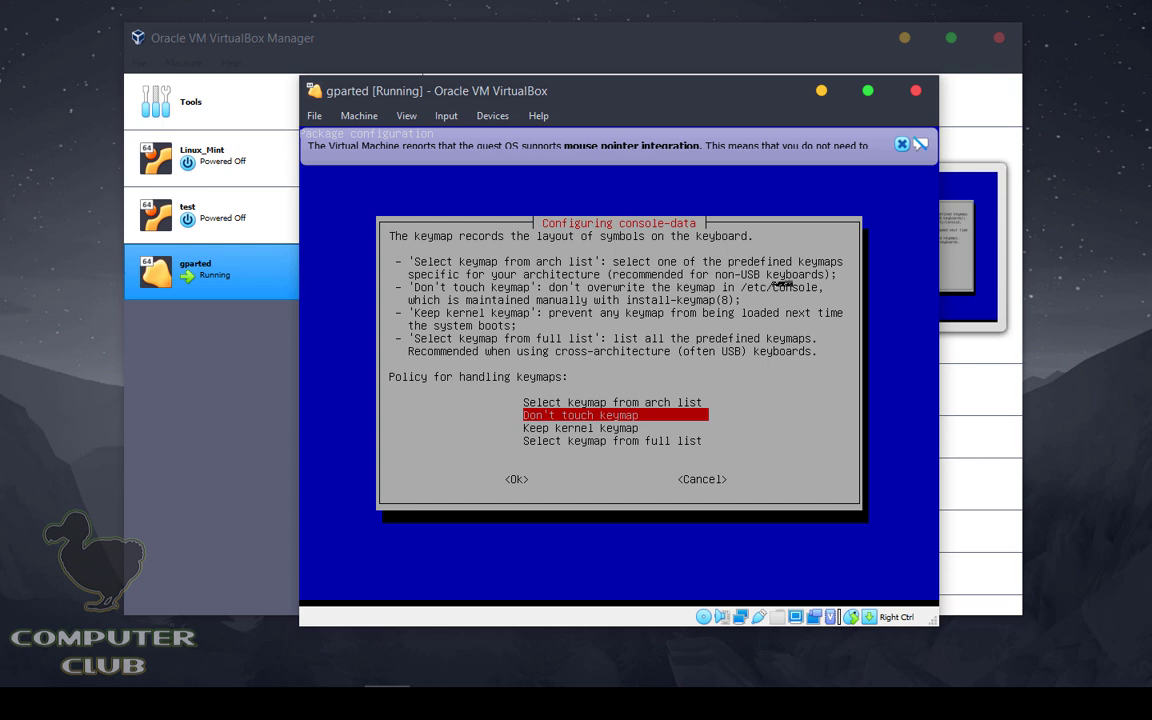
key("Return")
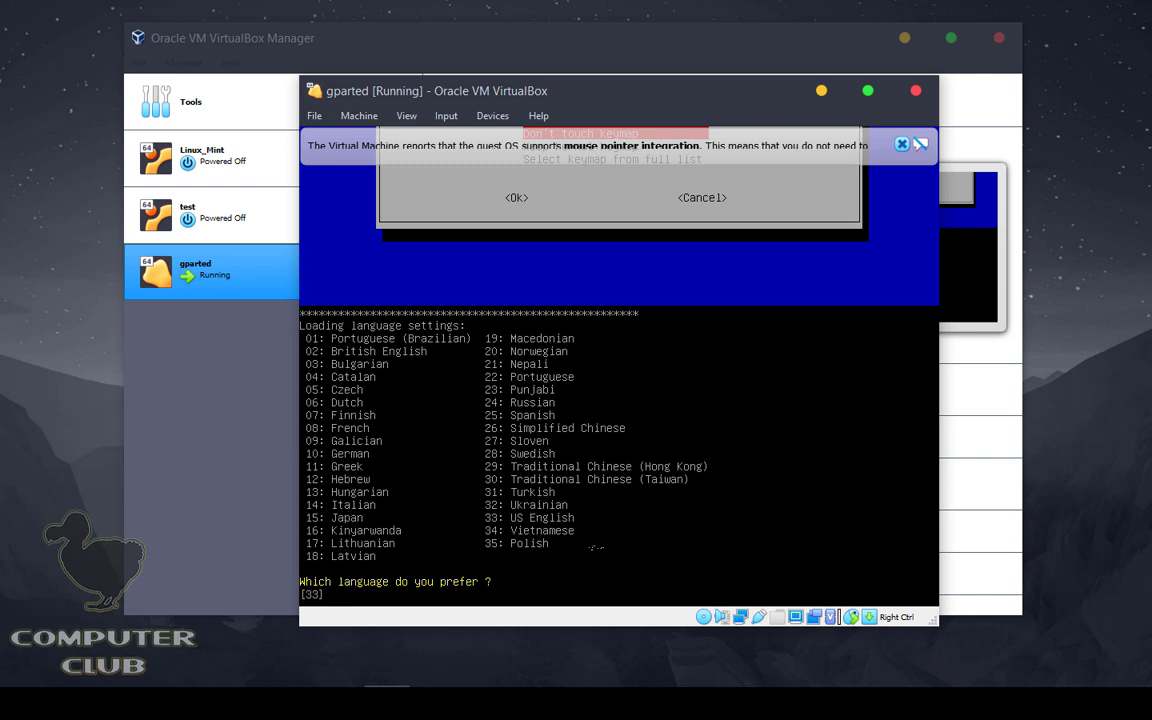
key("Return")
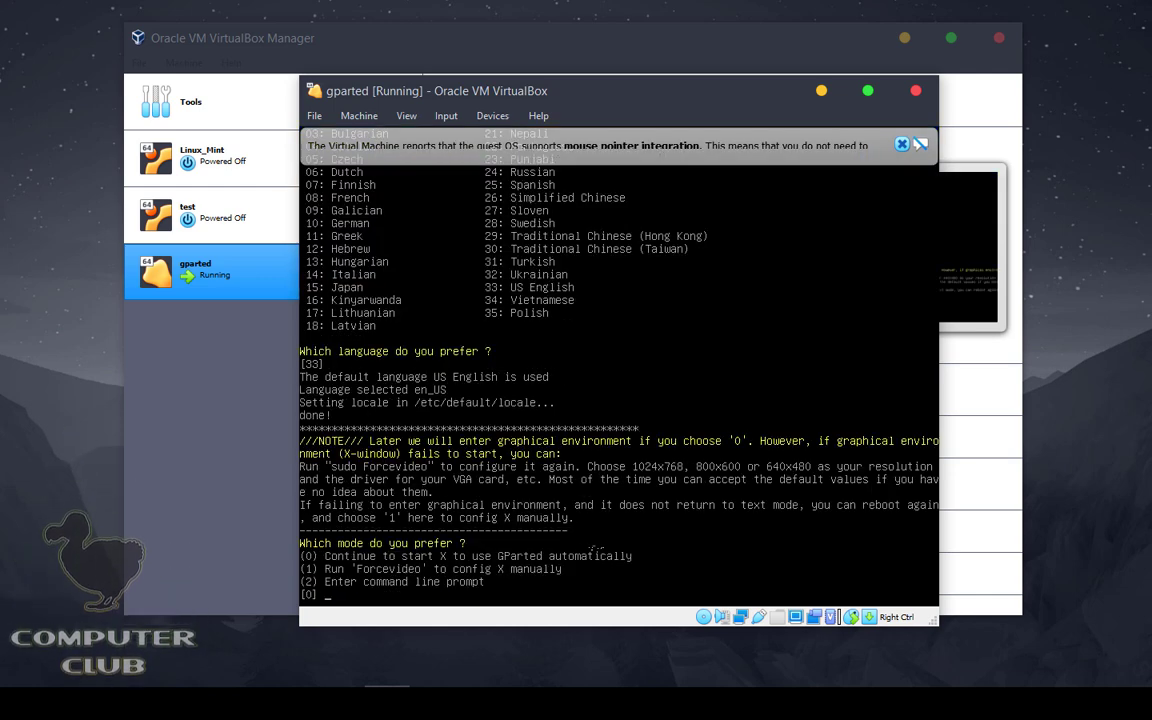
key("Return")
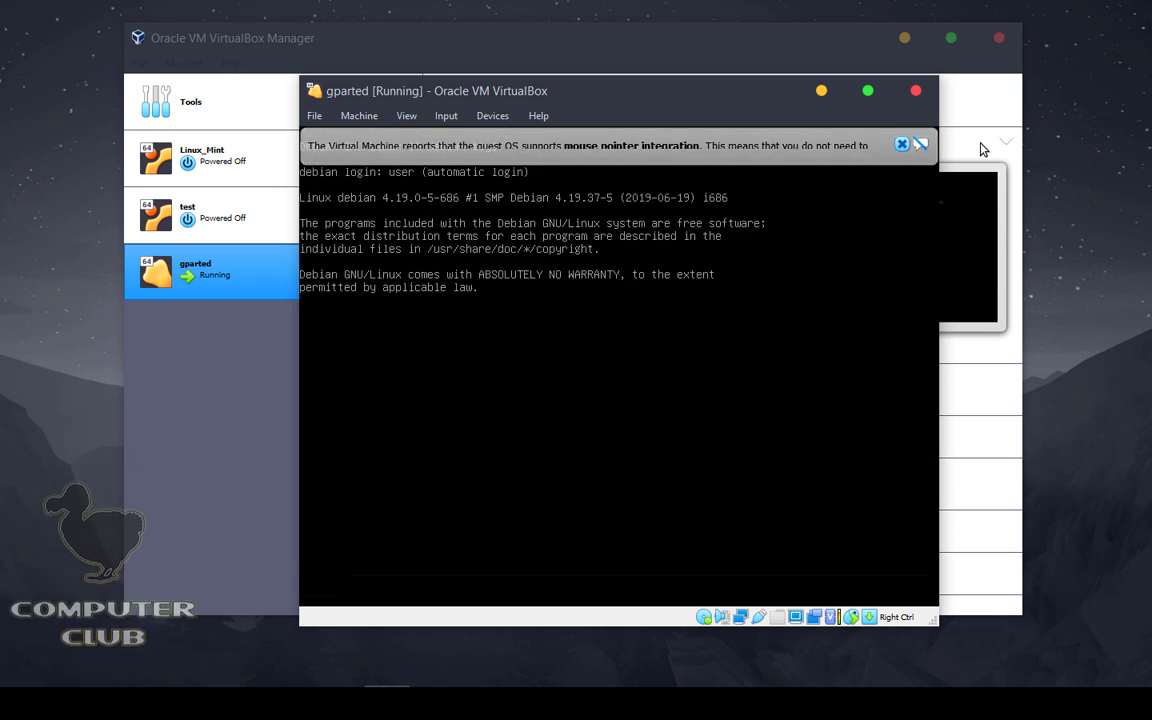
left_click(902, 145)
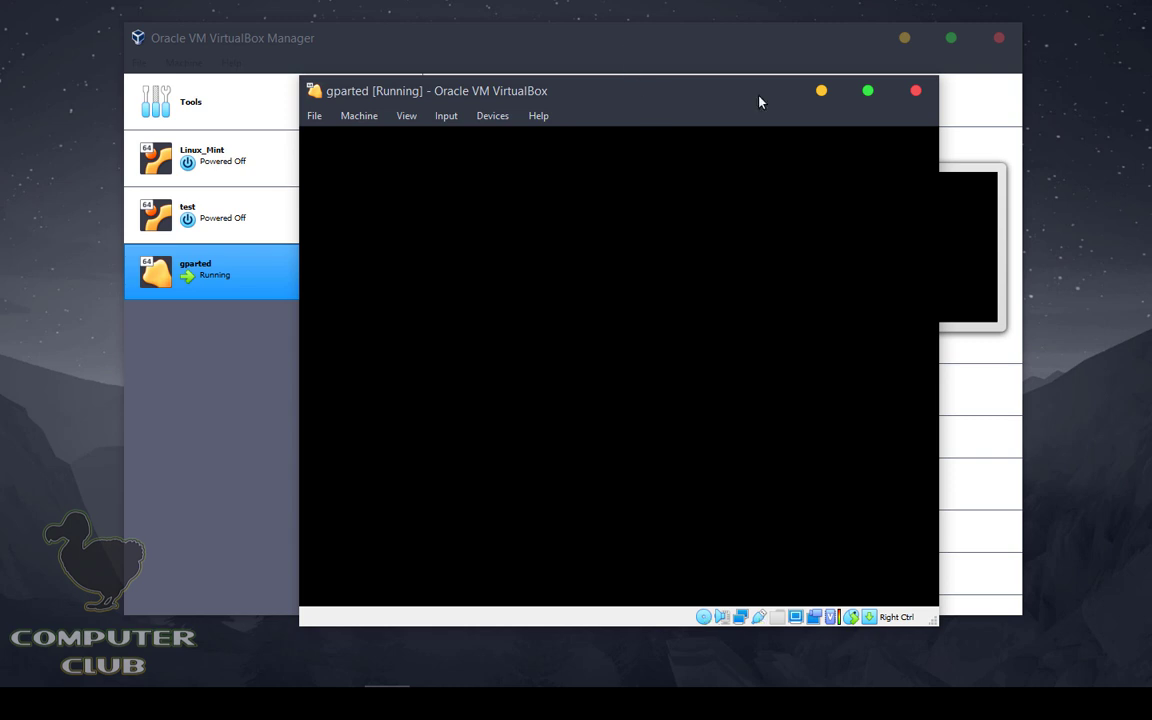
left_click(867, 91)
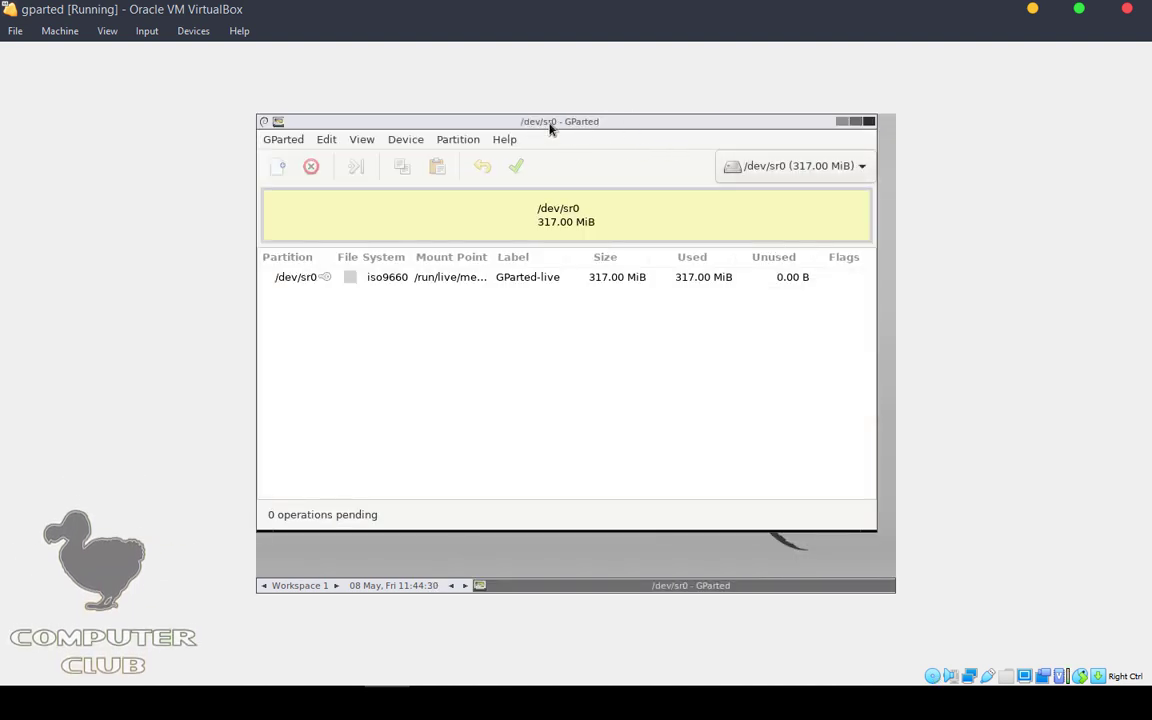
Step: Move the VM window around to review the Manager's machine, storage and audio details, then maximize it
left_click_drag(568, 3, 674, 129)
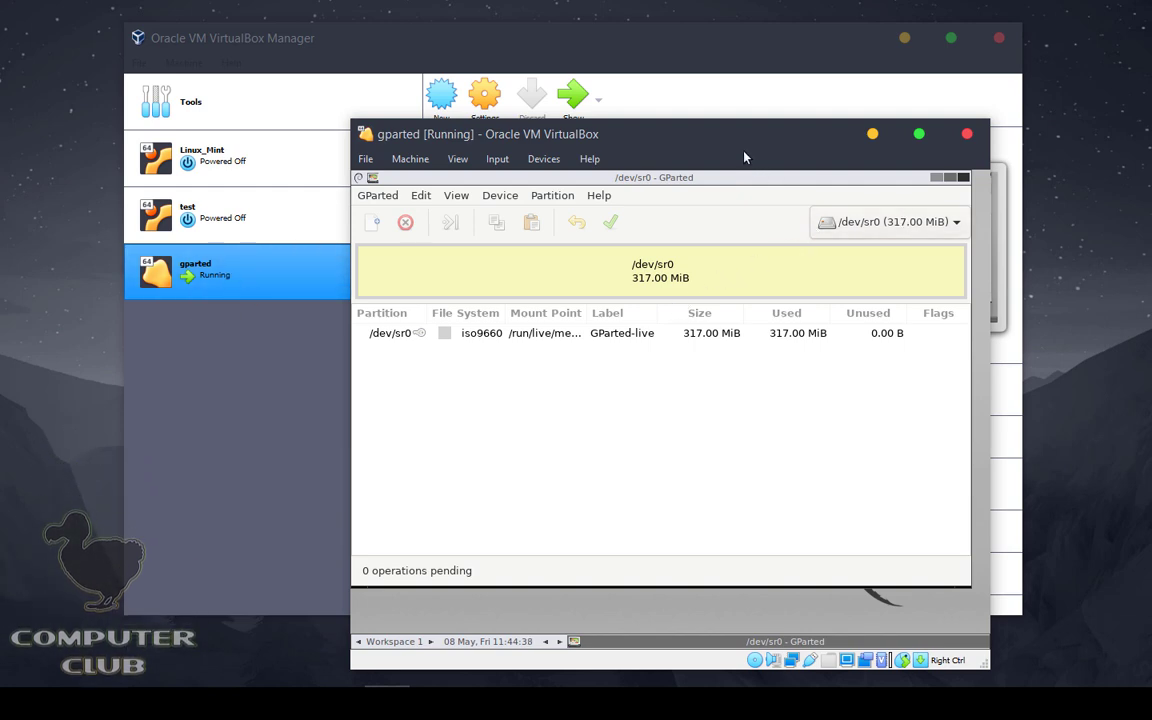
left_click_drag(741, 137, 741, 326)
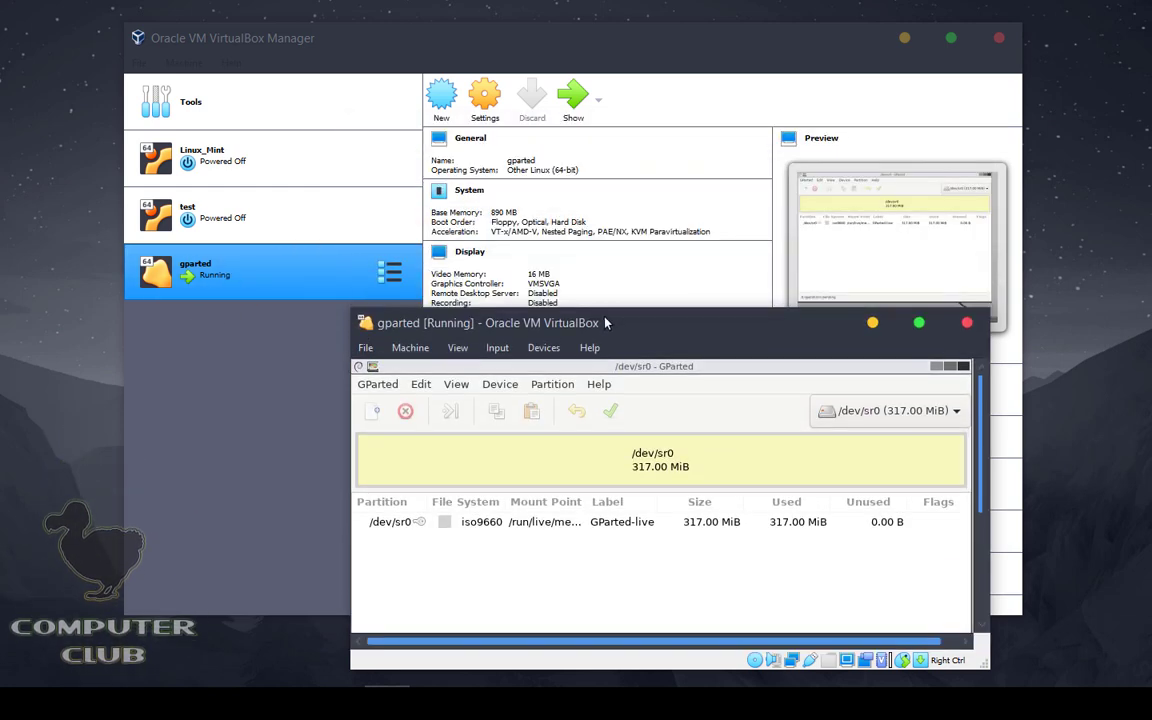
left_click_drag(605, 323, 371, 398)
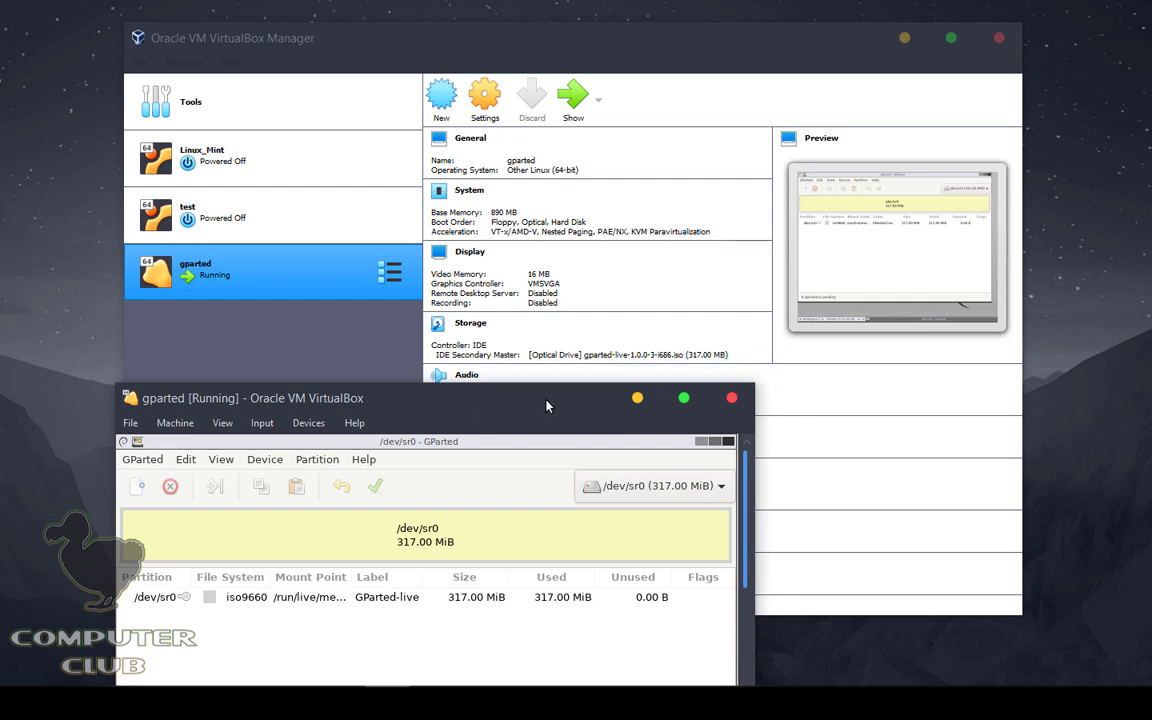
left_click_drag(547, 406, 631, 260)
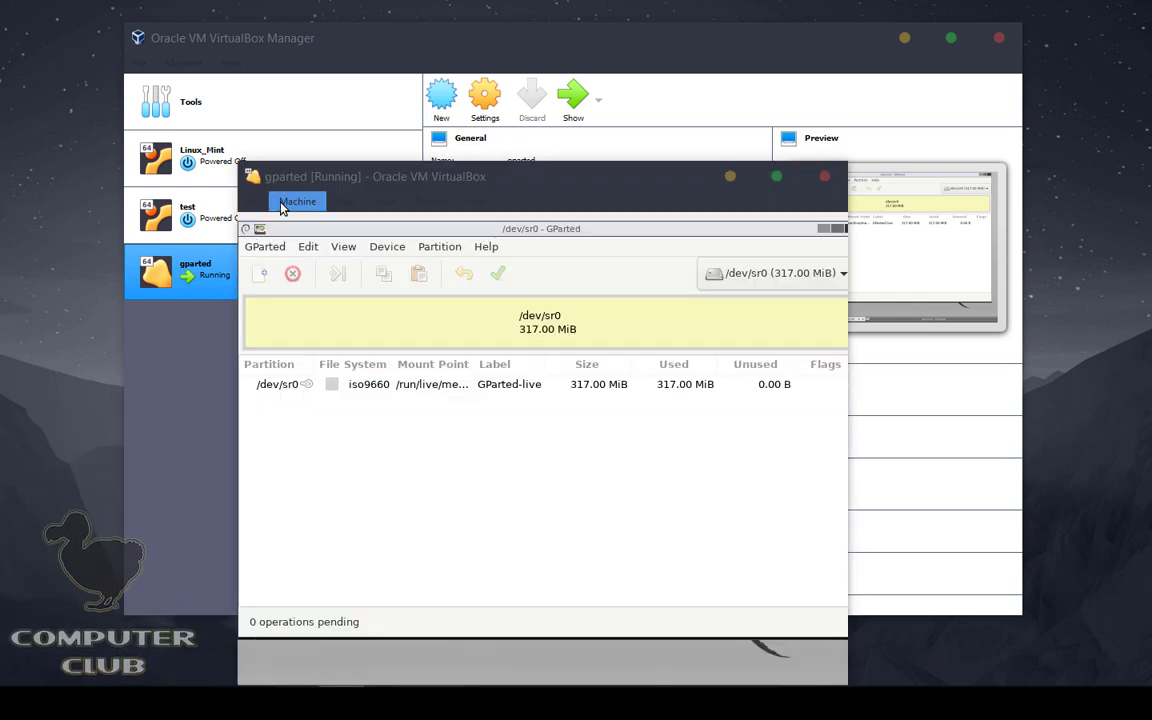
left_click_drag(501, 177, 638, 321)
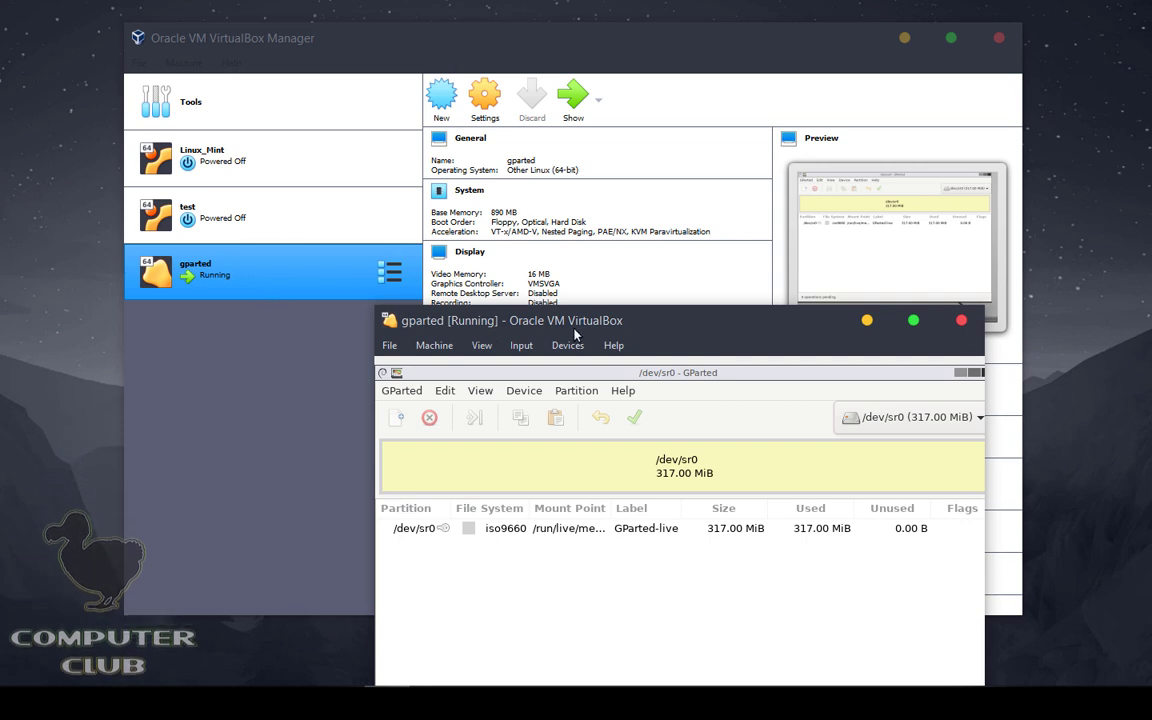
left_click_drag(606, 326, 486, 386)
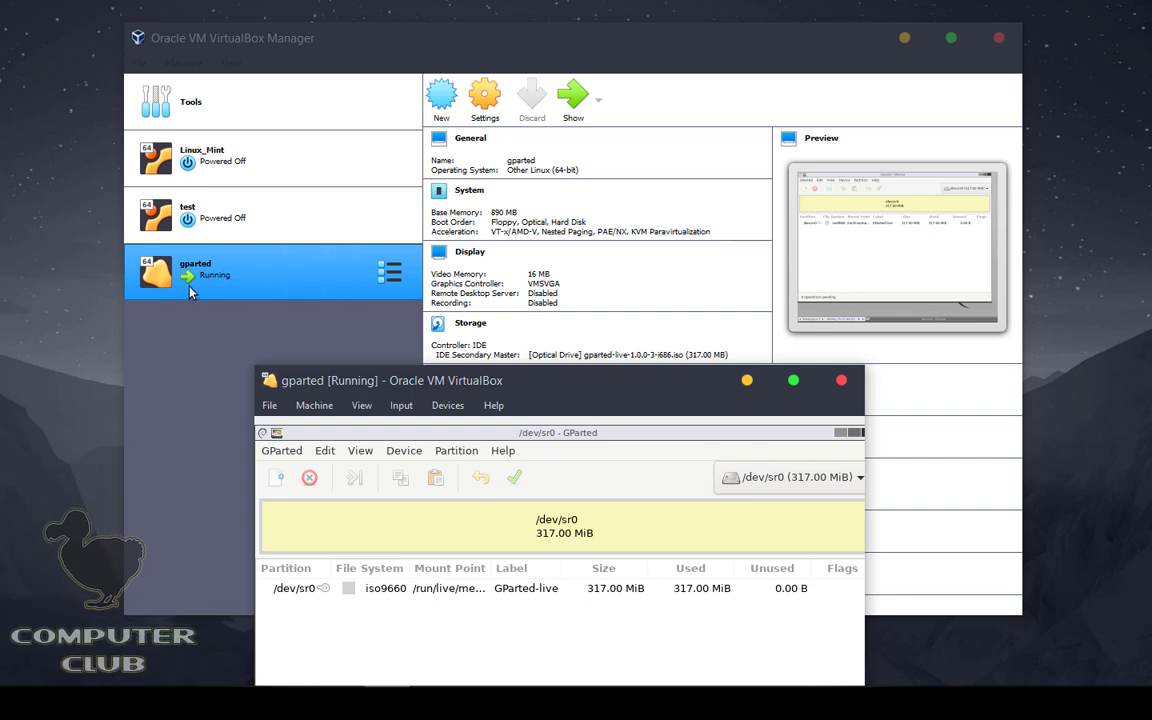
left_click_drag(545, 368, 510, 415)
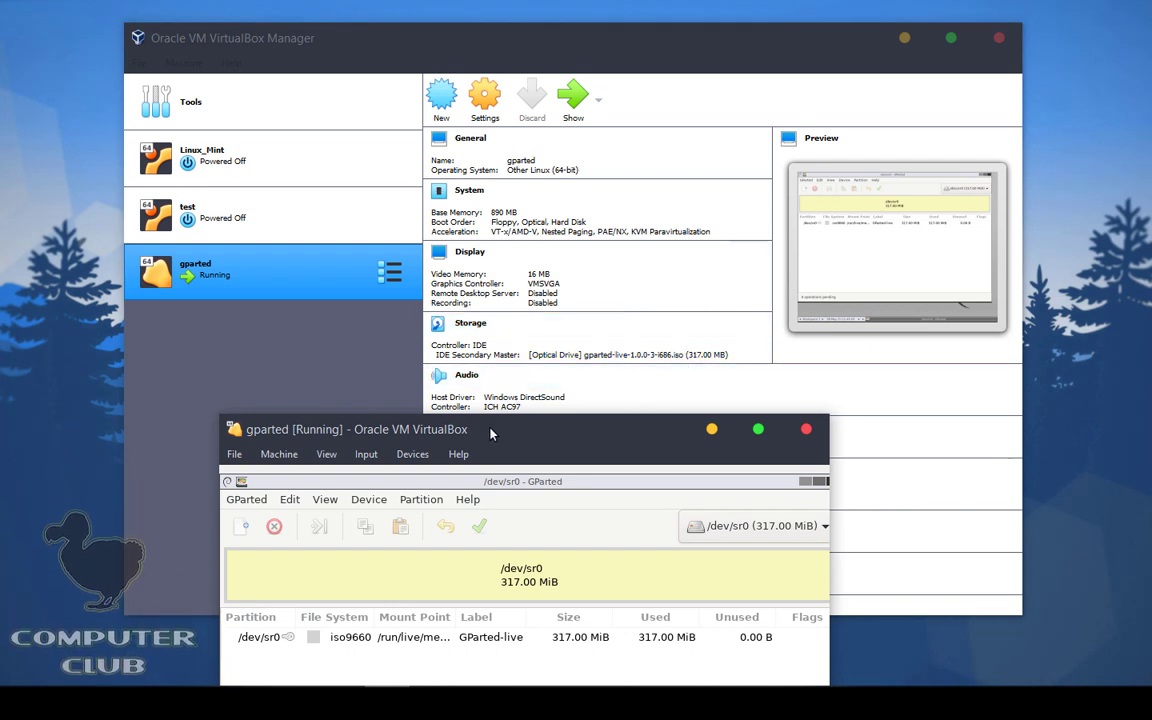
left_click_drag(492, 430, 537, 157)
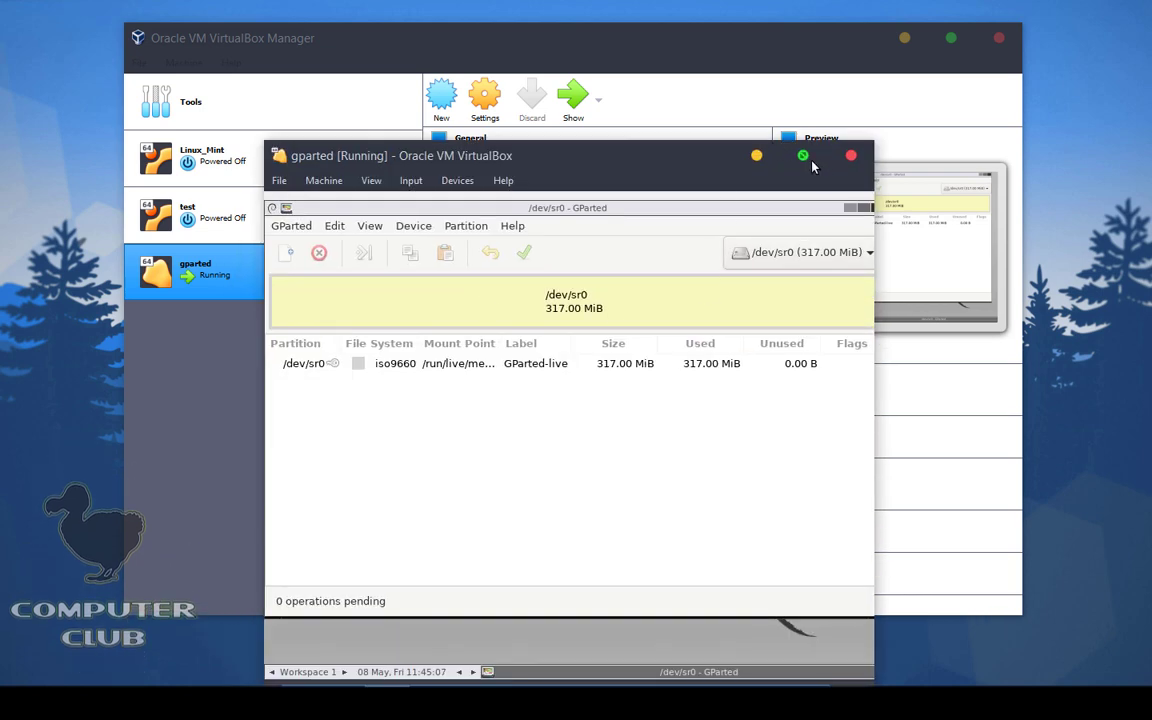
left_click(803, 155)
Step: Inspect GParted's device list, leaving /dev/sr0 selected, then close GParted
left_click(841, 122)
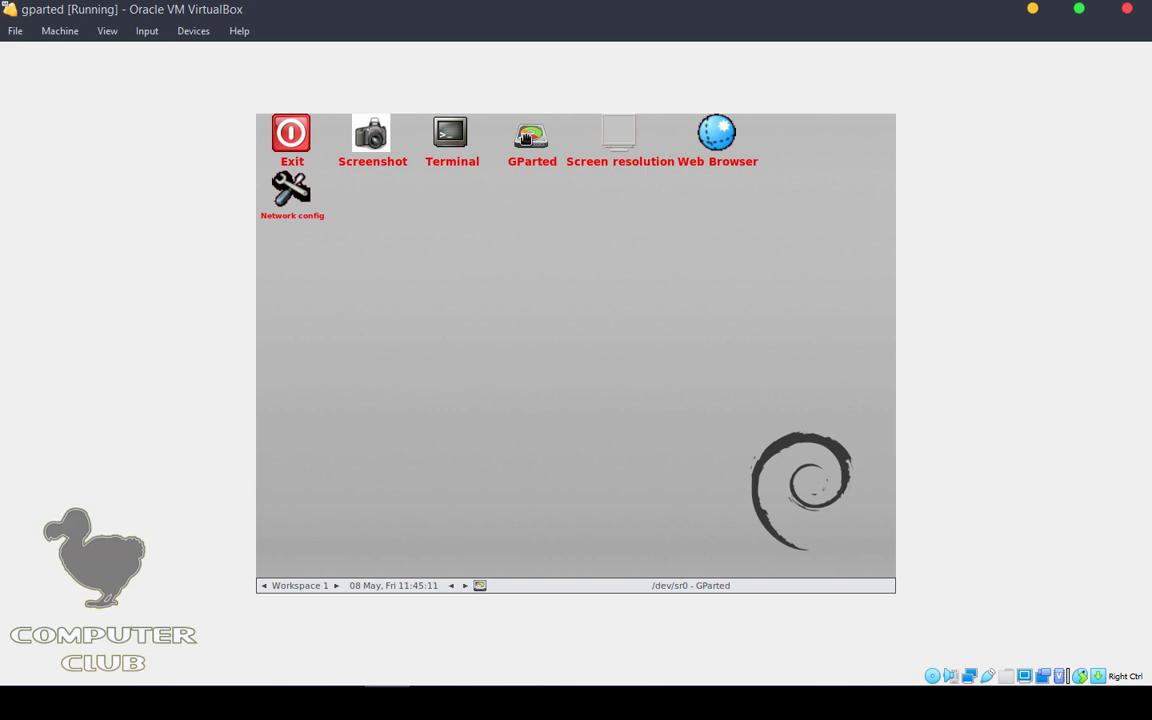
left_click(590, 586)
left_click(590, 586)
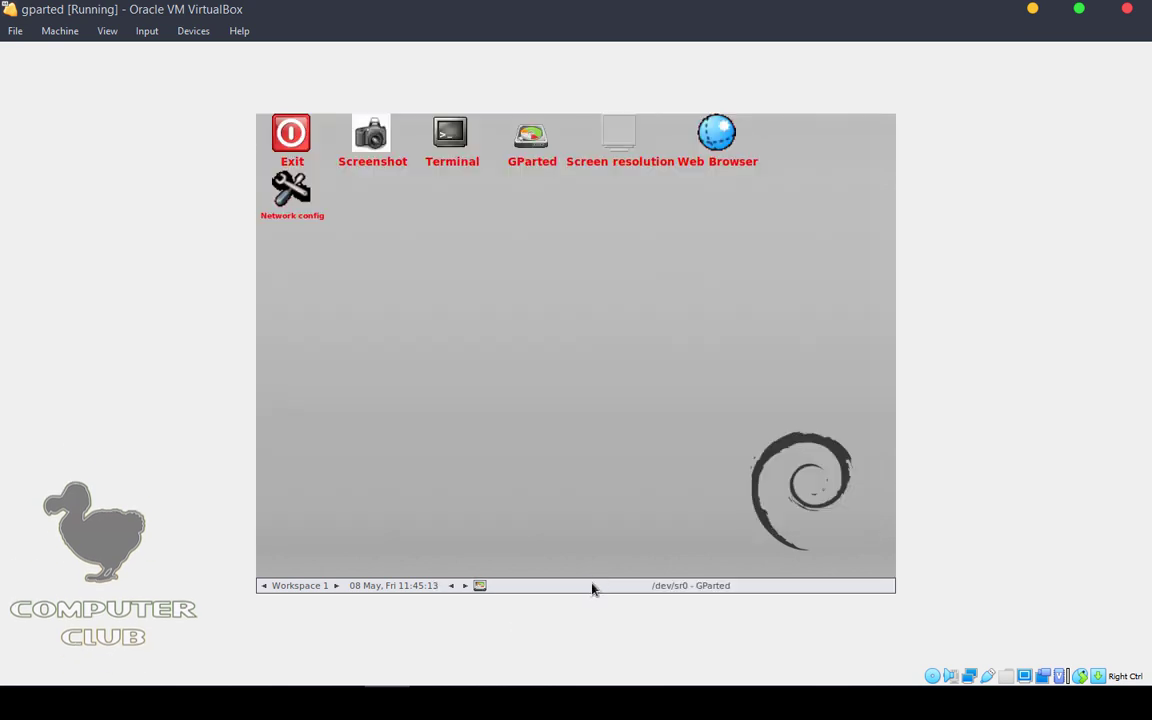
left_click(589, 587)
left_click_drag(514, 121, 532, 157)
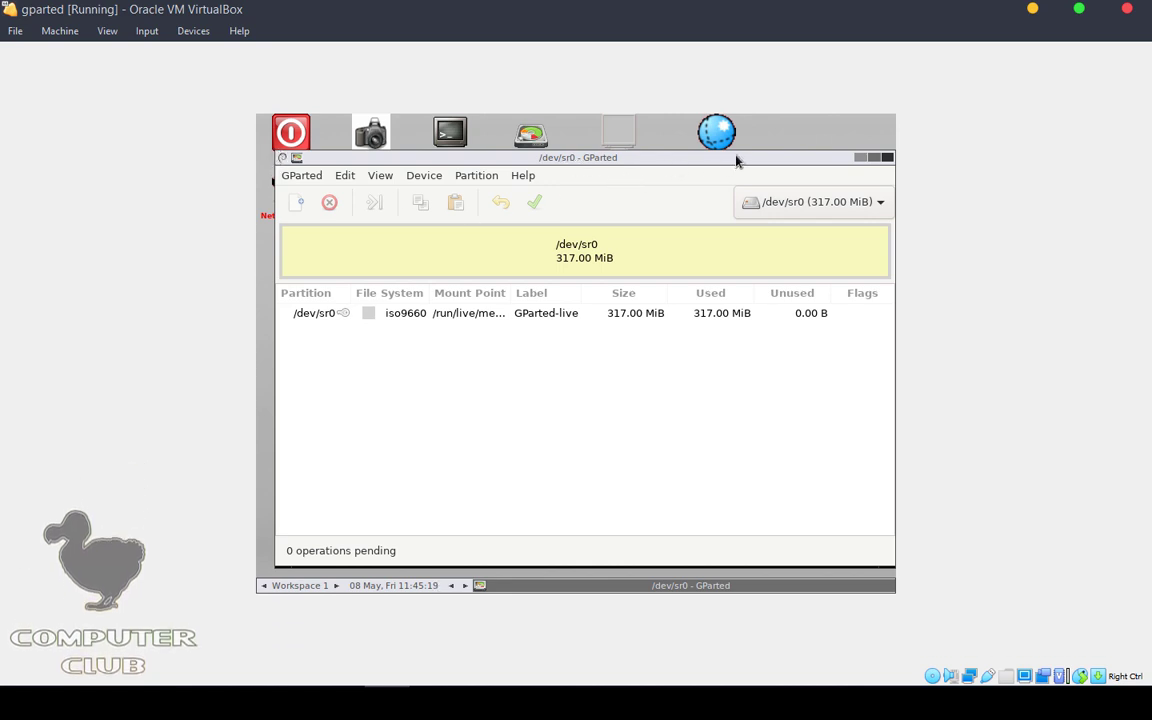
left_click(832, 203)
left_click(832, 203)
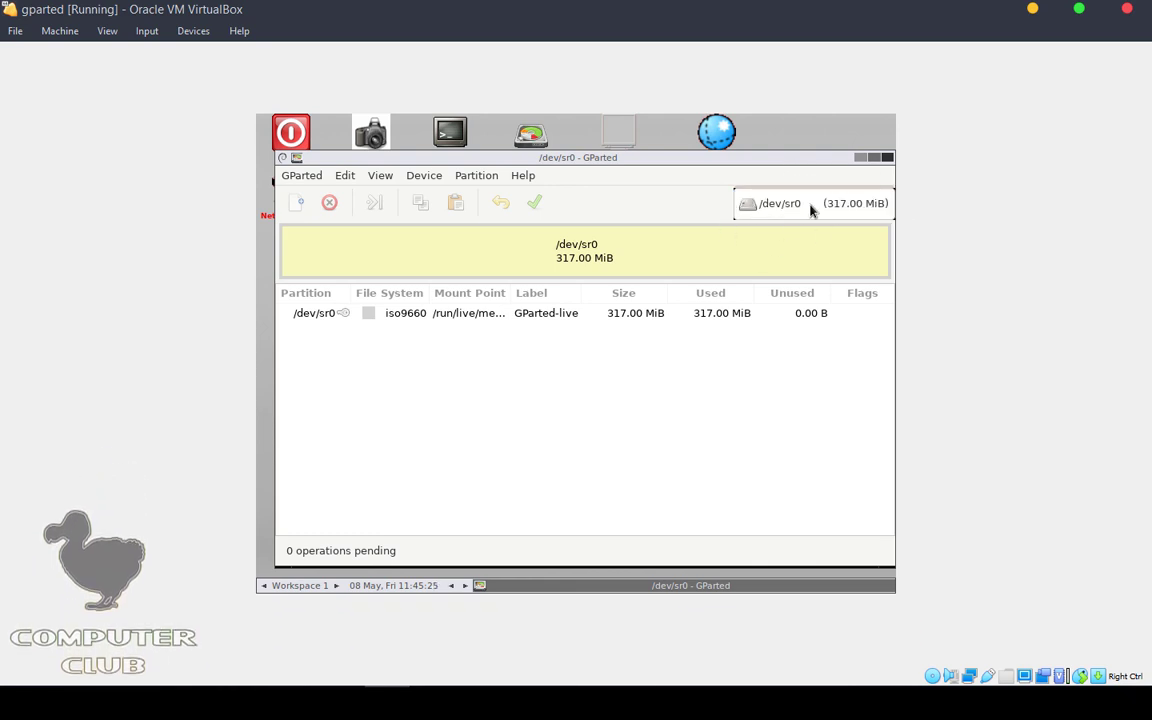
left_click(778, 205)
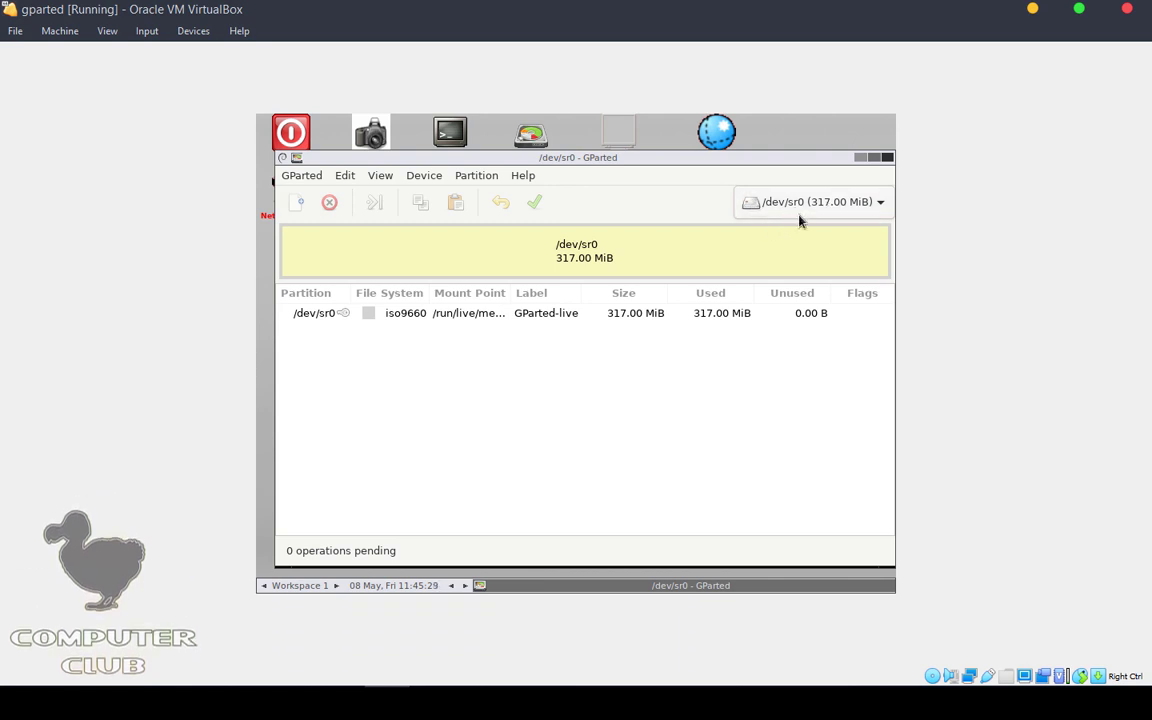
left_click(815, 205)
left_click(818, 204)
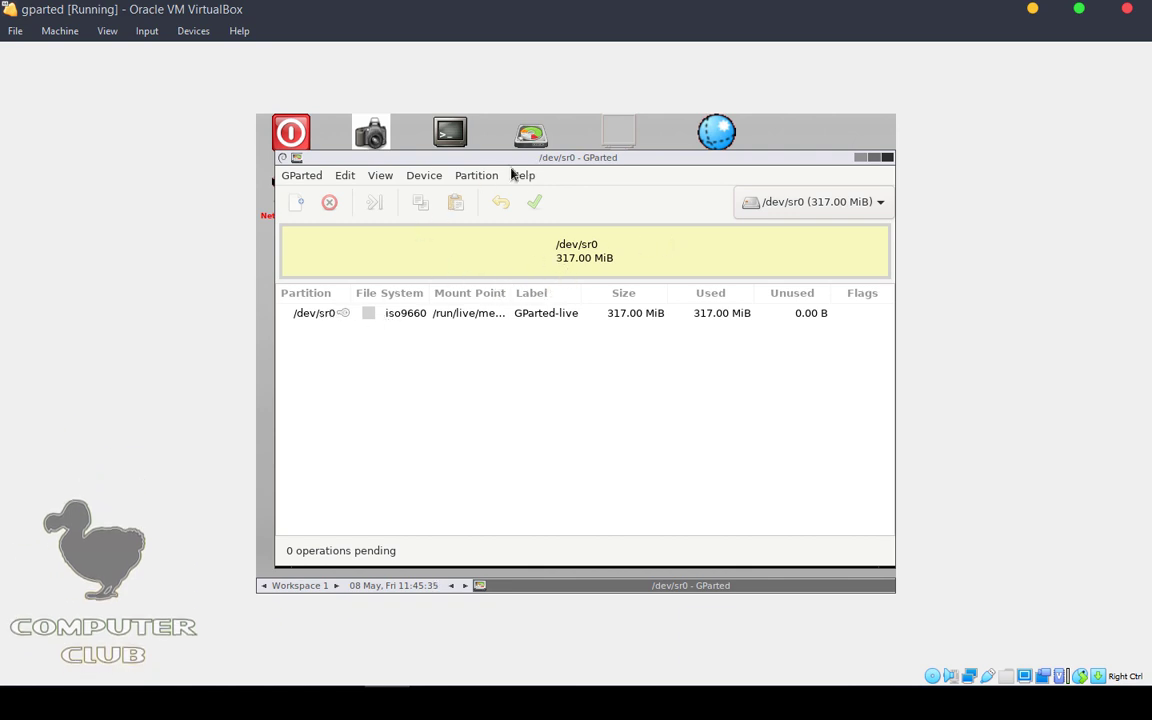
left_click(887, 157)
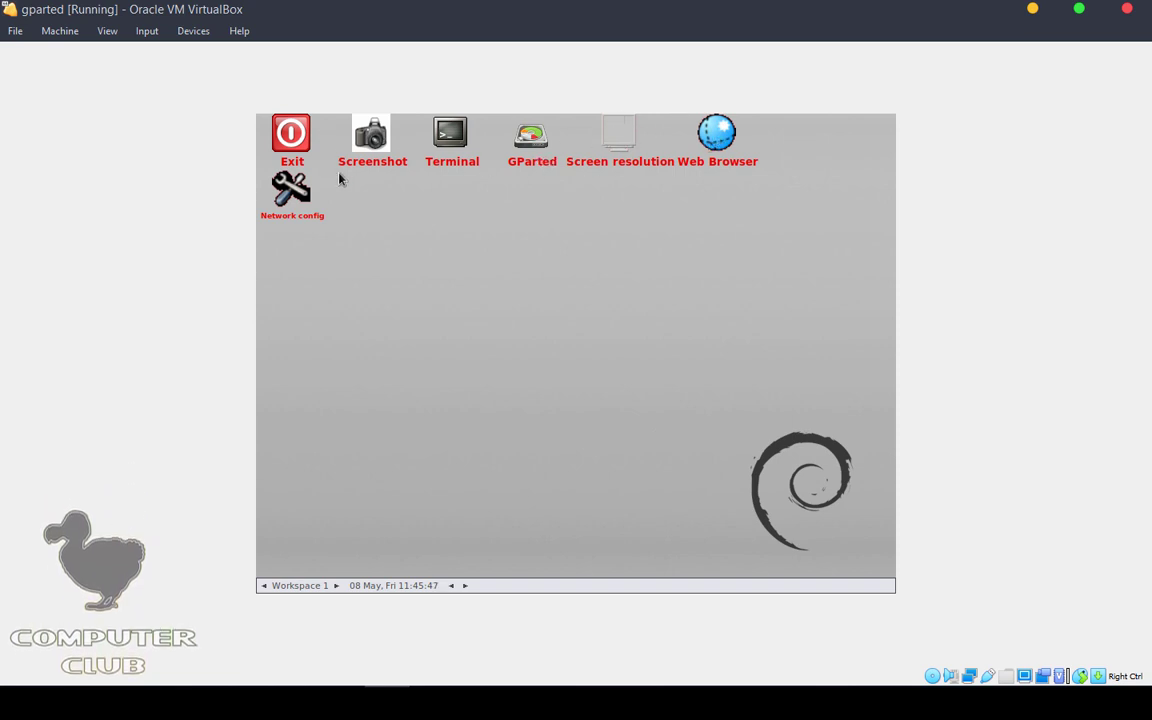
Step: Set the guest screen resolution to 1440x900, keep and save it, then restore the VM window
double_click(631, 138)
left_click(456, 197)
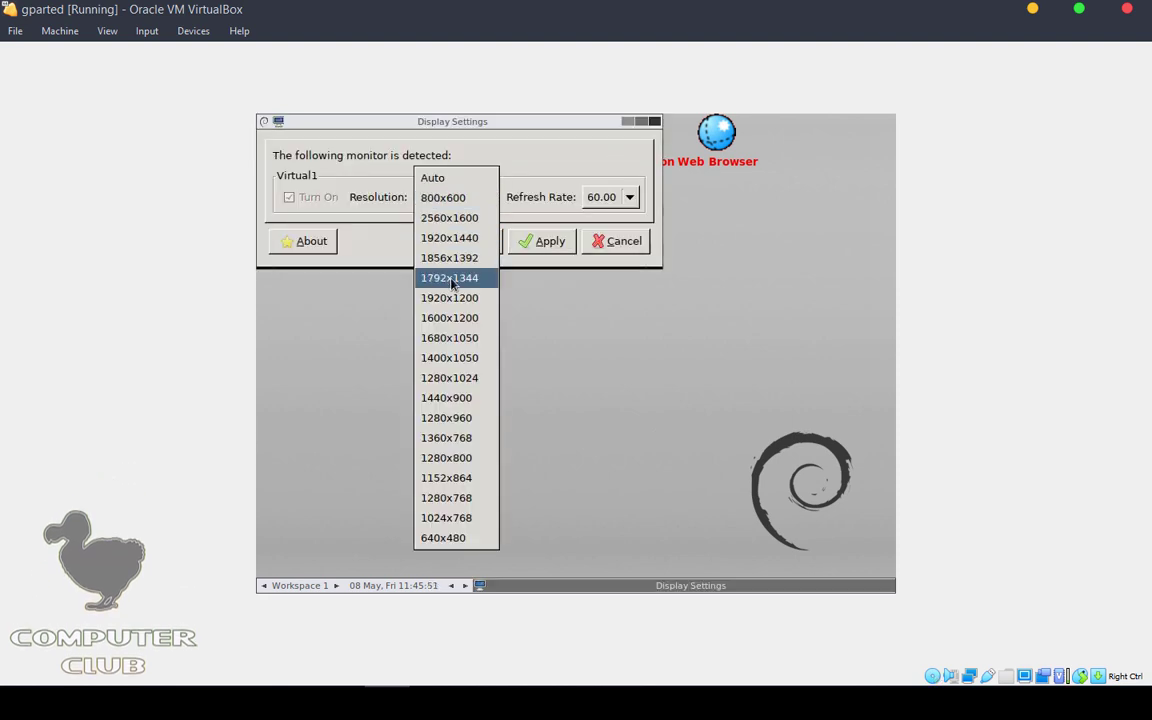
left_click(450, 400)
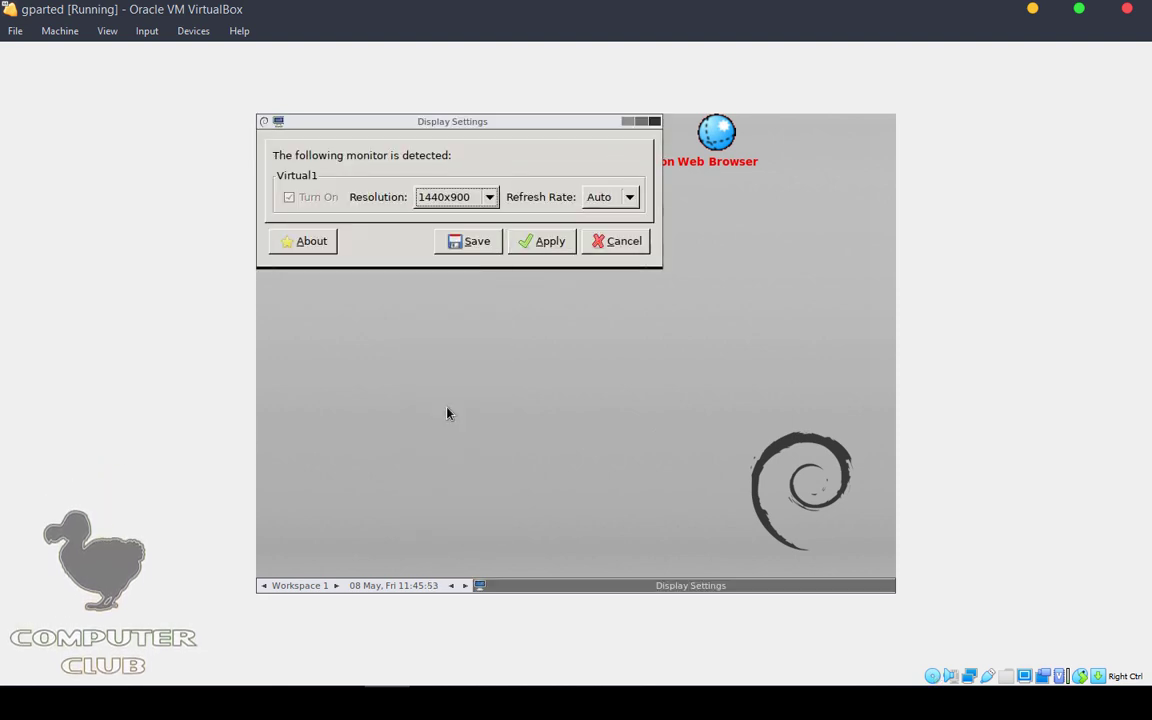
left_click(541, 244)
left_click(226, 158)
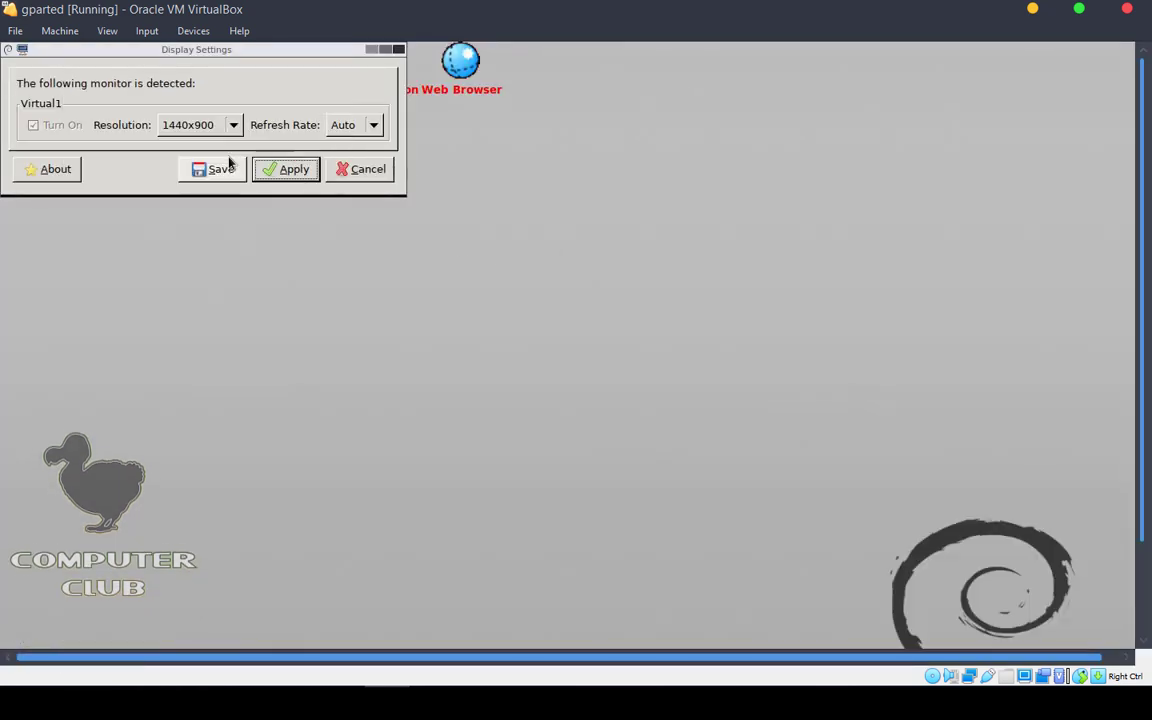
left_click(229, 165)
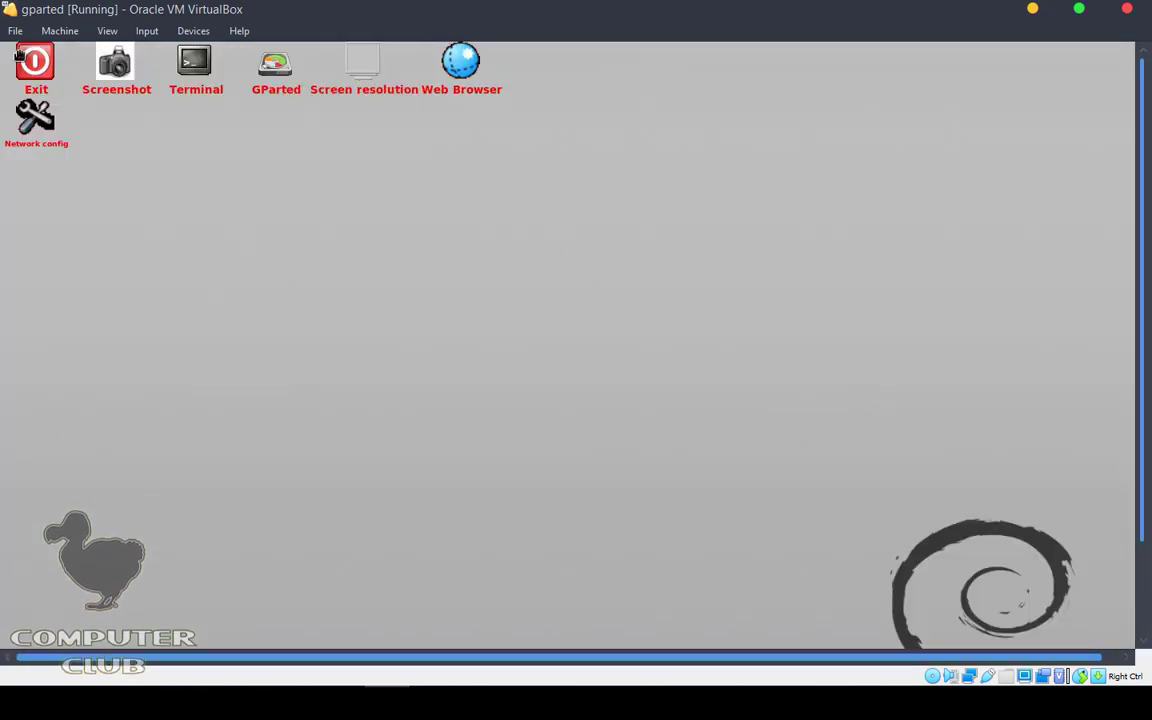
double_click(556, 8)
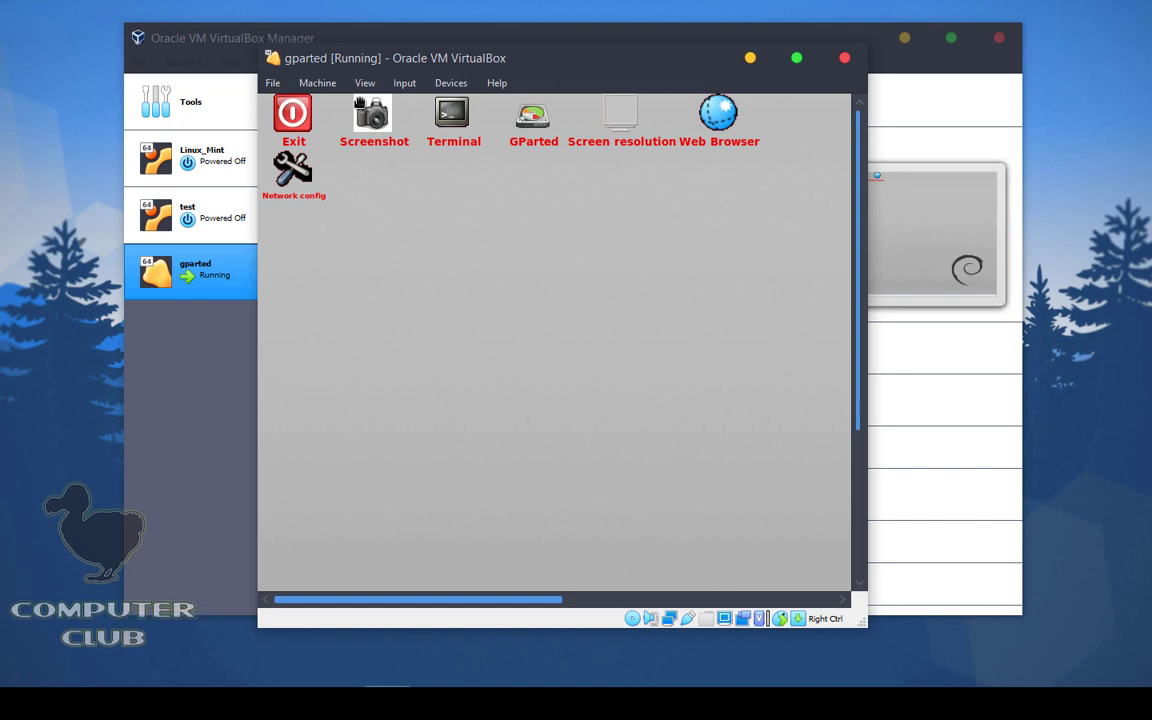
Step: Power off the gparted machine and remove the test VM's USB controller with its GParted disc
left_click(843, 59)
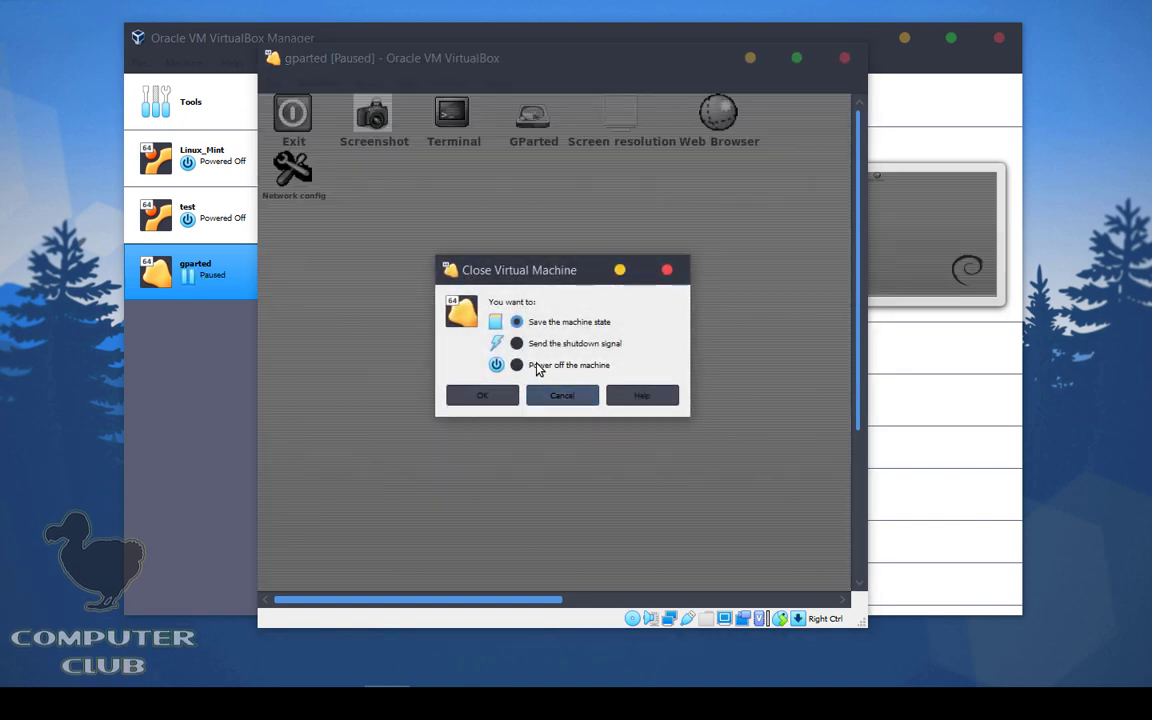
left_click(503, 395)
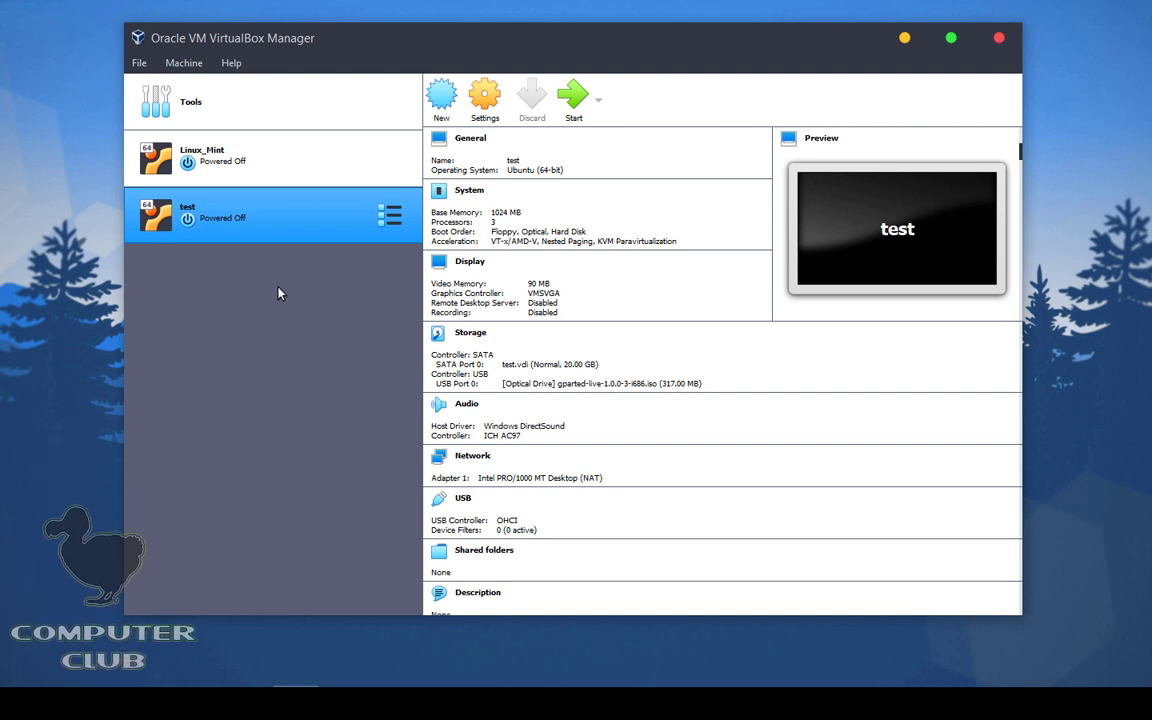
left_click(484, 100)
left_click(363, 238)
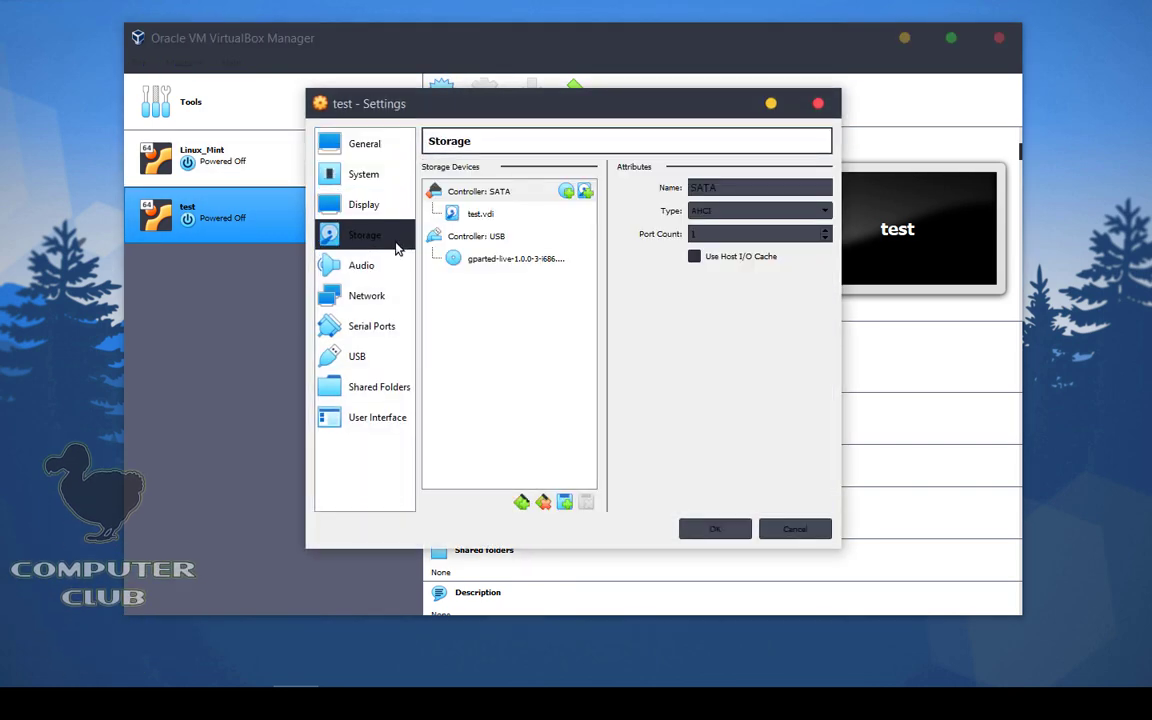
left_click(470, 237)
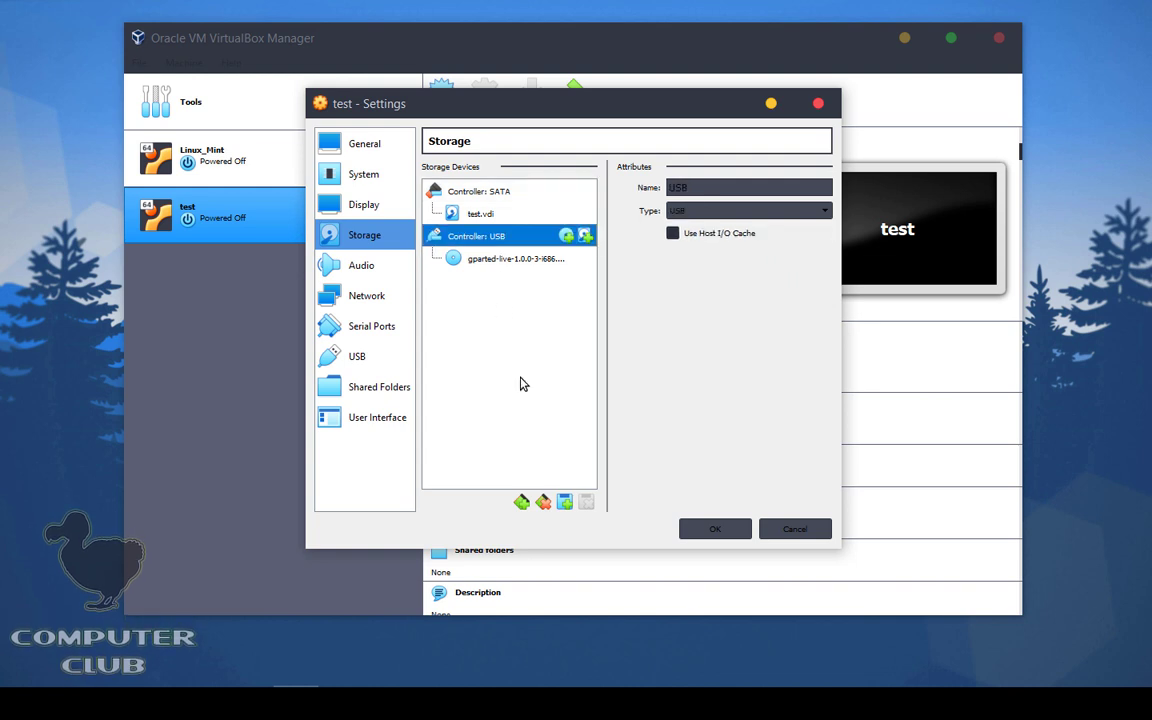
right_click(478, 238)
left_click(520, 288)
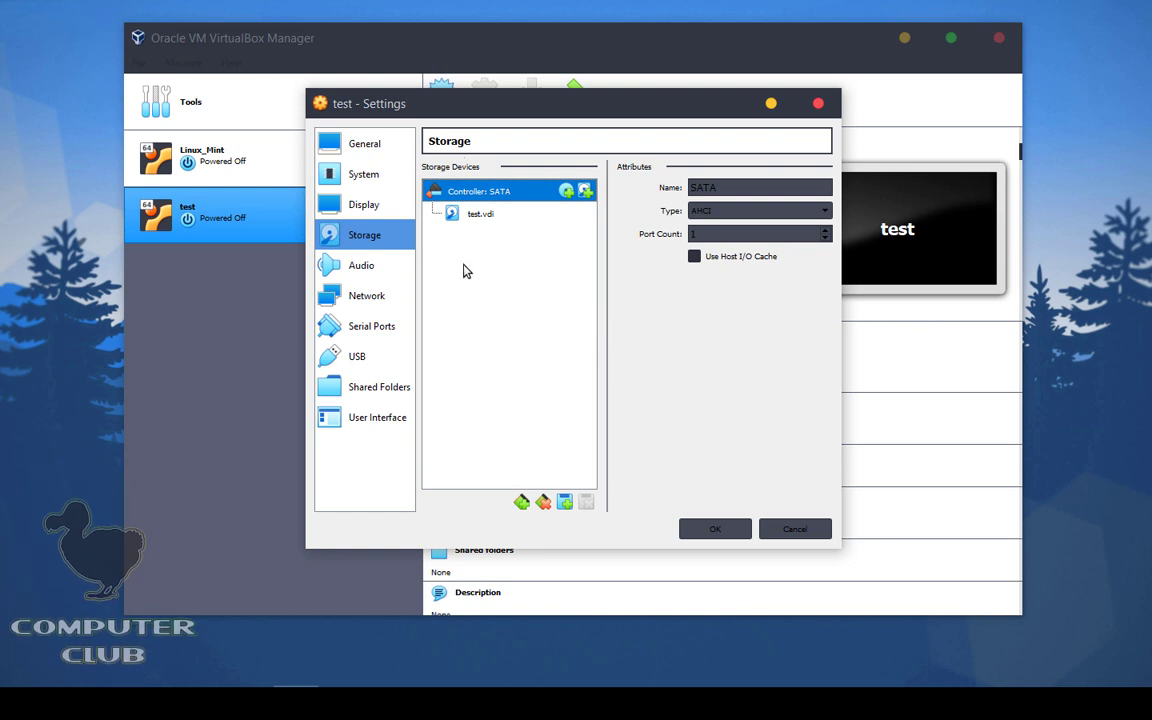
Step: Add an optical drive holding gparted-live-1.0.0-3-i686.iso to the SATA controller and save
left_click(566, 501)
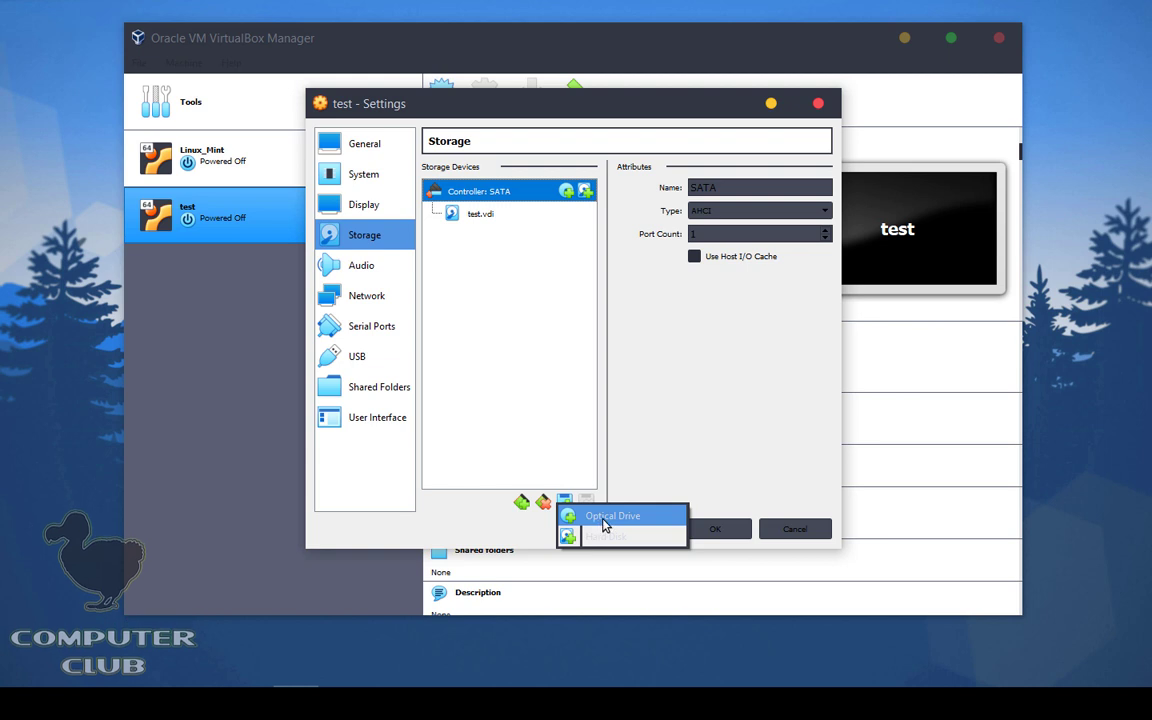
left_click(600, 520)
left_click(487, 257)
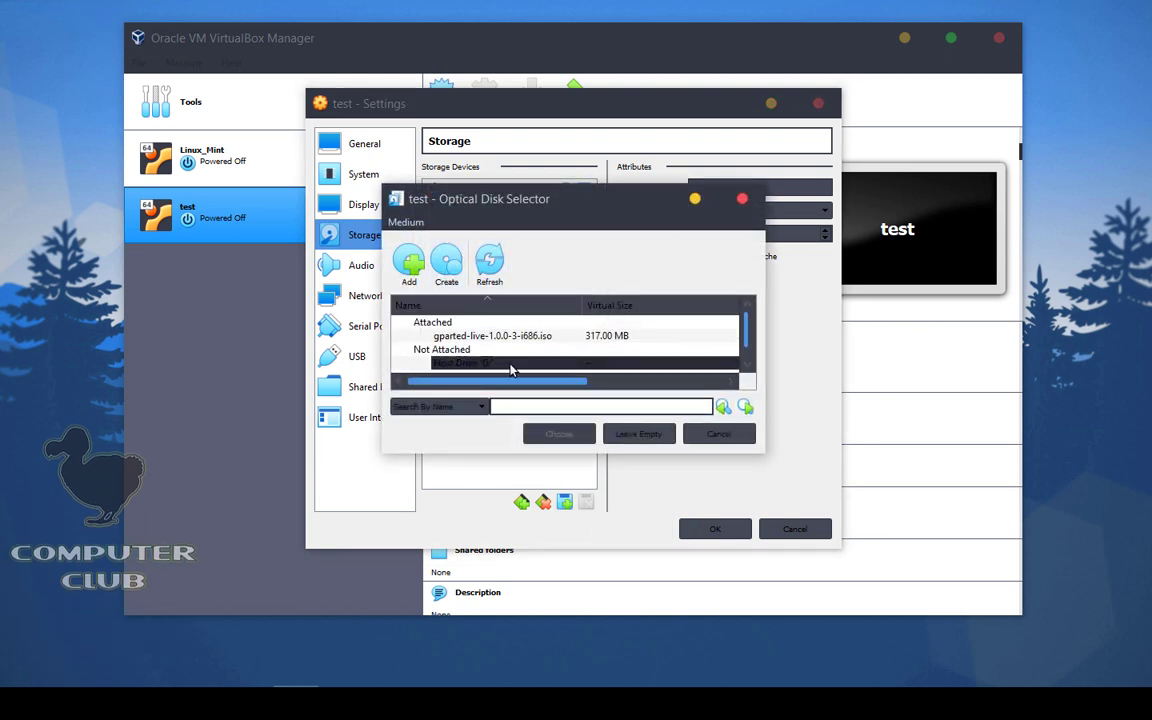
left_click(435, 338)
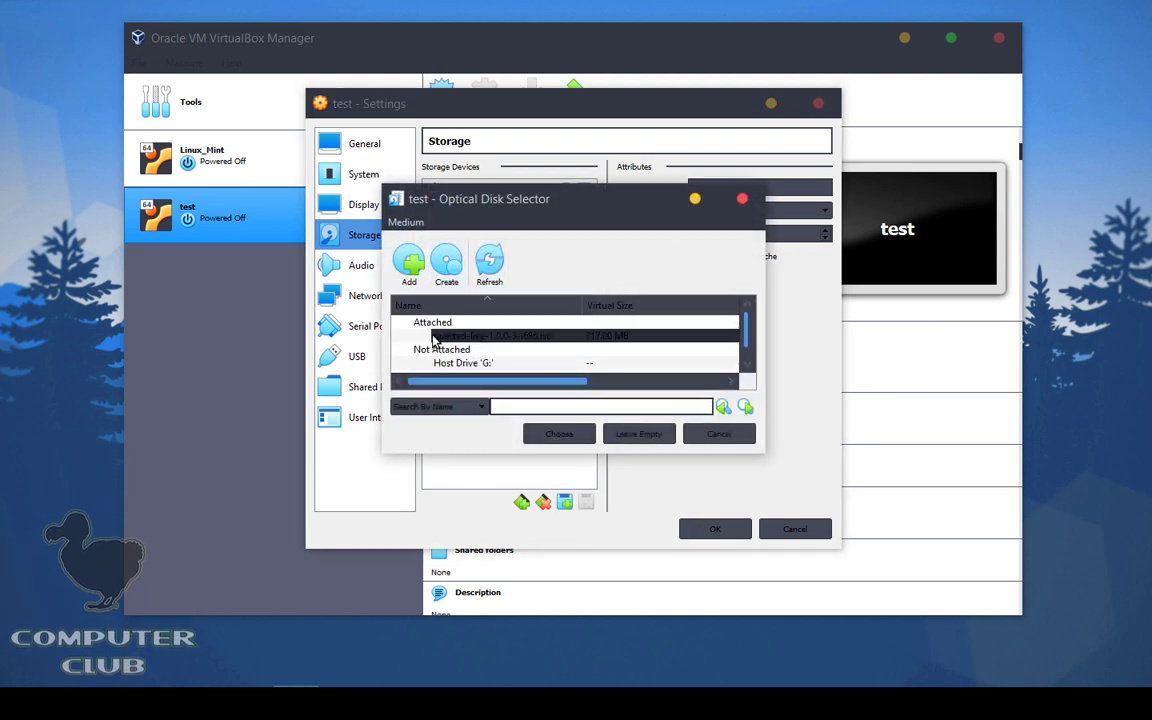
left_click(581, 433)
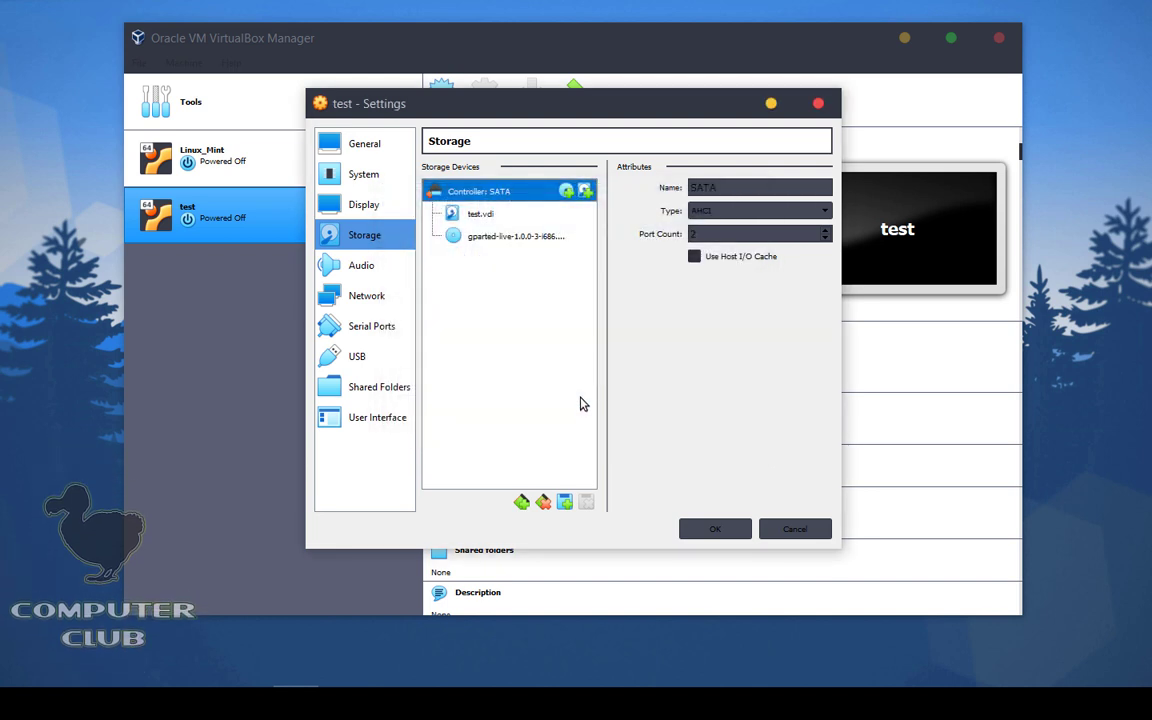
left_click(715, 530)
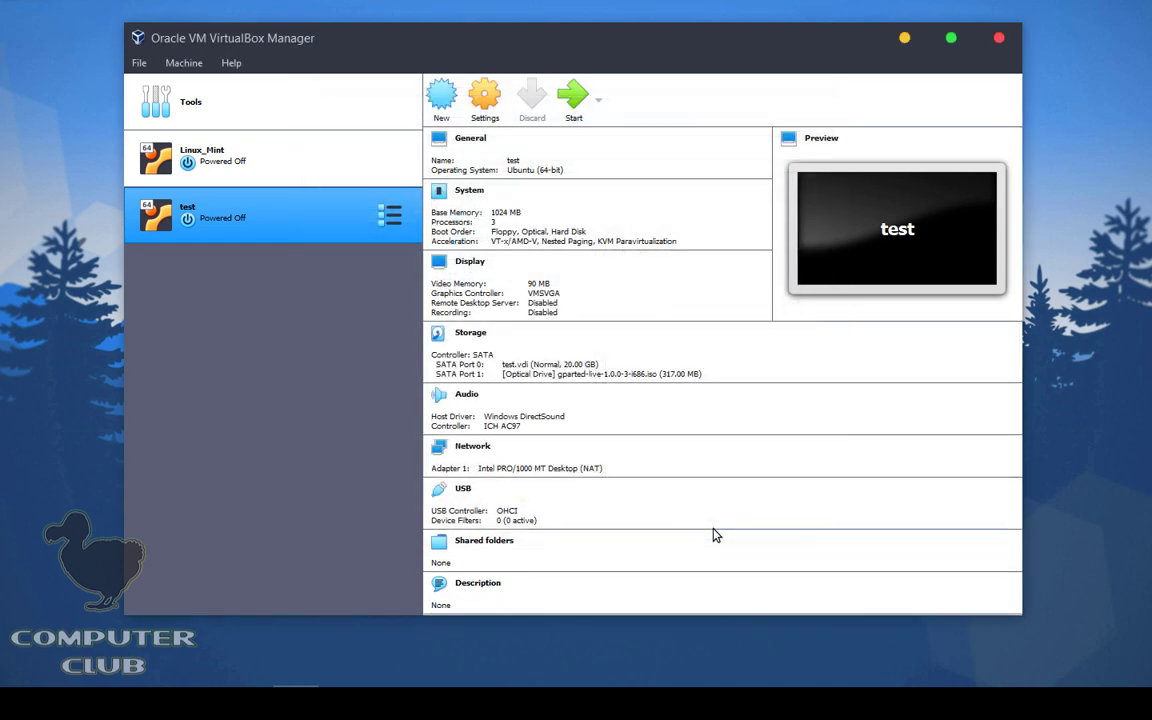
Step: Start the test VM and boot GParted Live with default settings, keymap and language
left_click(575, 112)
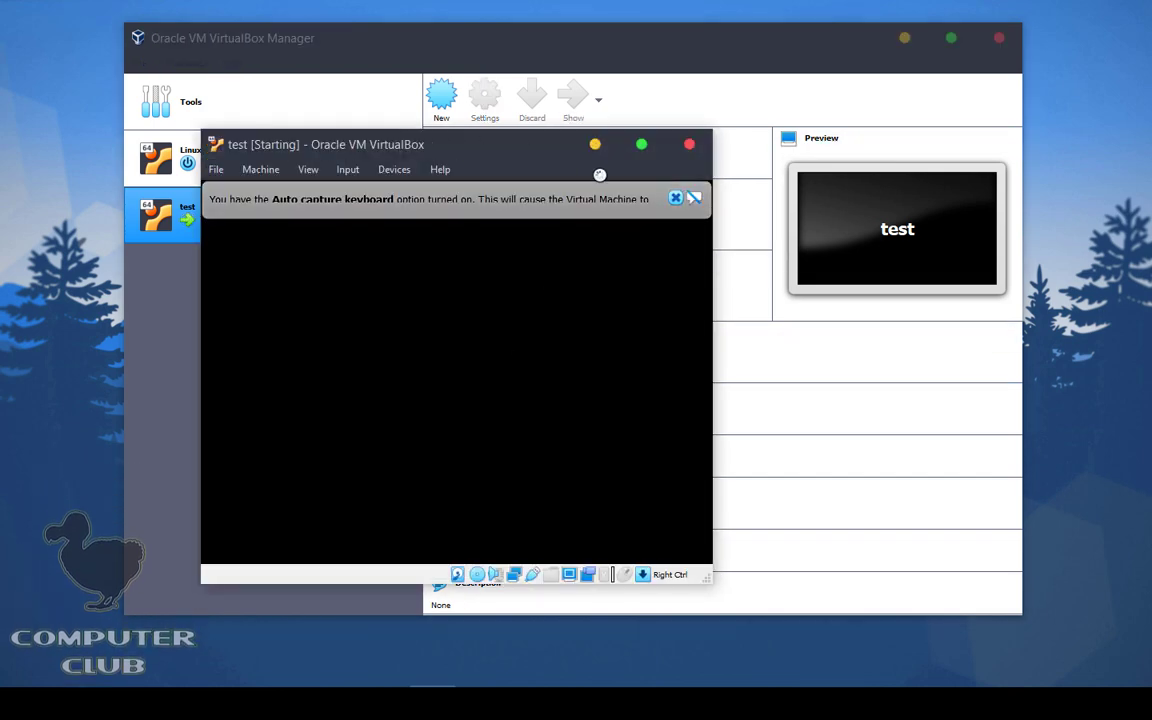
left_click(679, 197)
left_click_drag(535, 146, 778, 117)
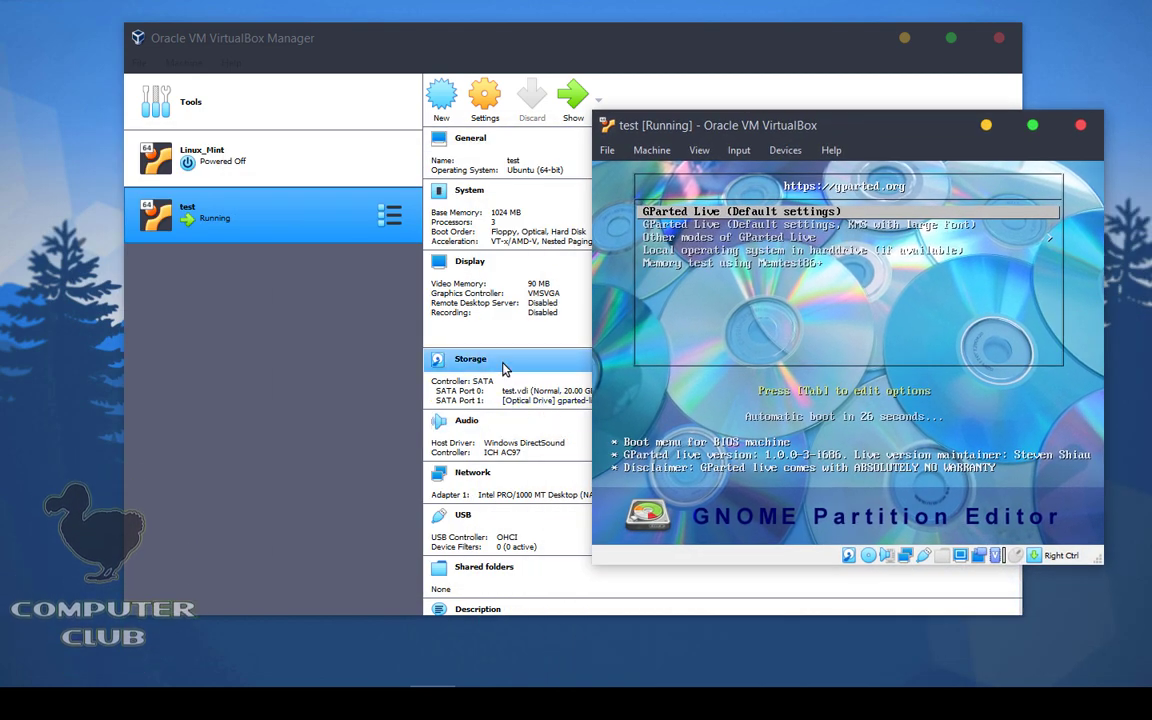
left_click(714, 320)
key("Return")
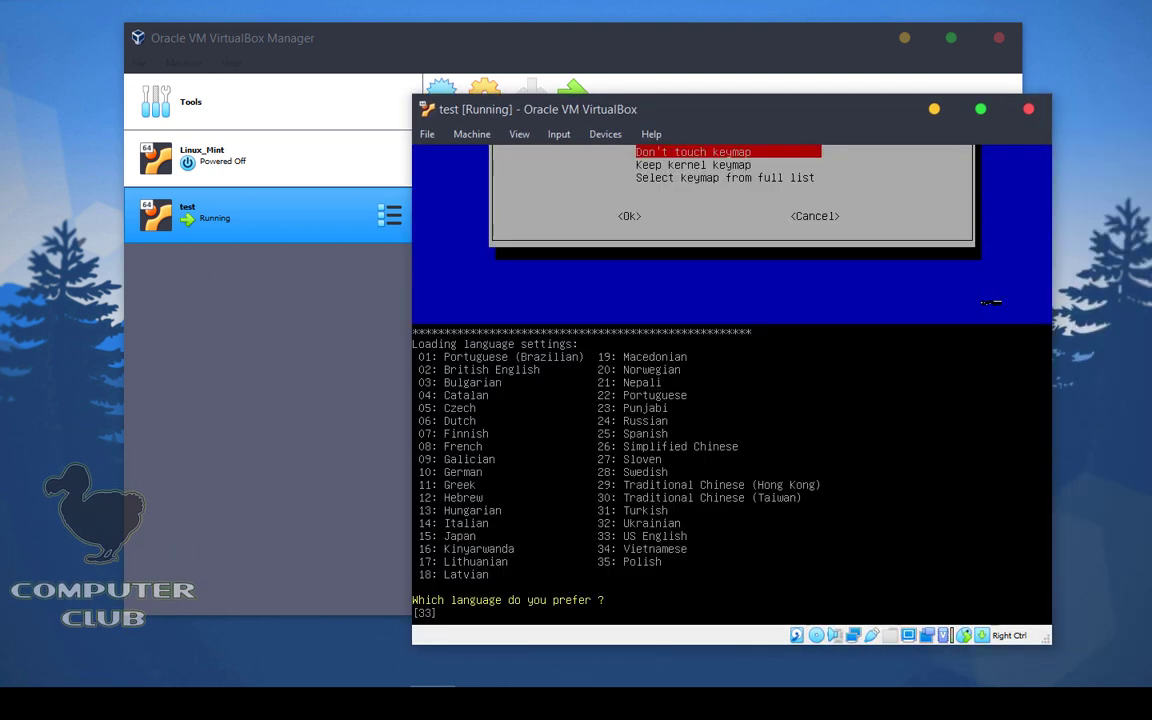
key("Return")
key("Return")
Step: Rearrange the Manager and VM windows so the Manager's VM list and details are visible
left_click(794, 38)
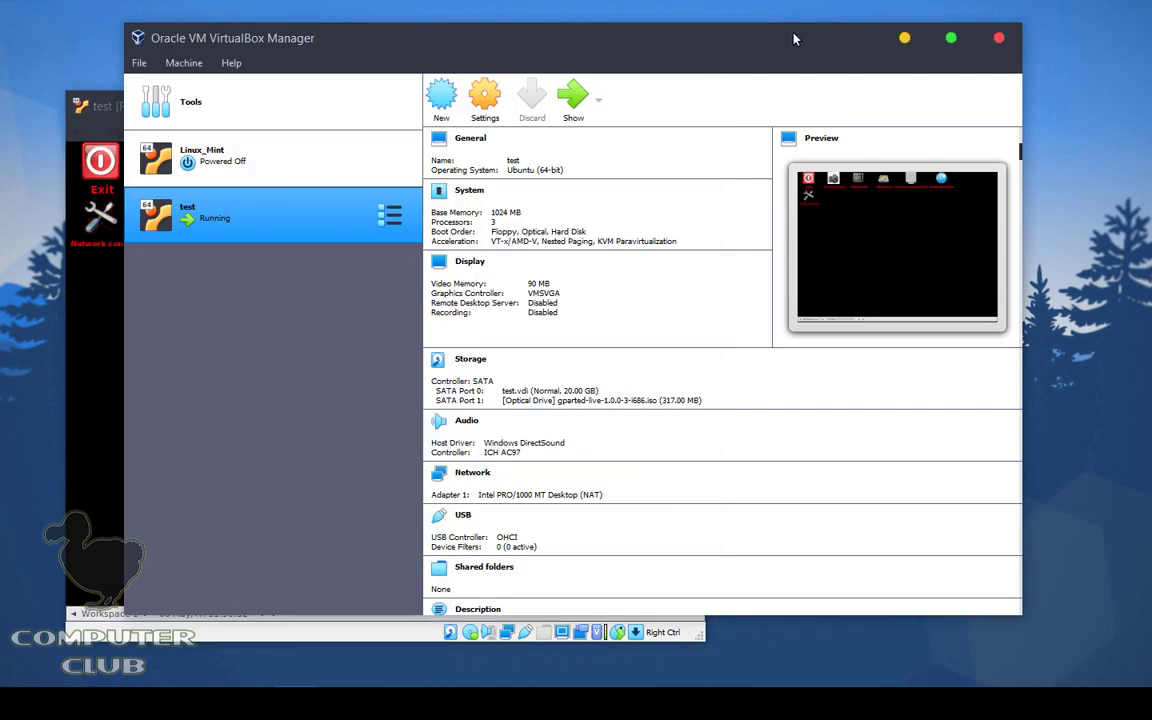
left_click_drag(794, 38, 877, 31)
left_click(118, 97)
left_click_drag(206, 108, 168, 64)
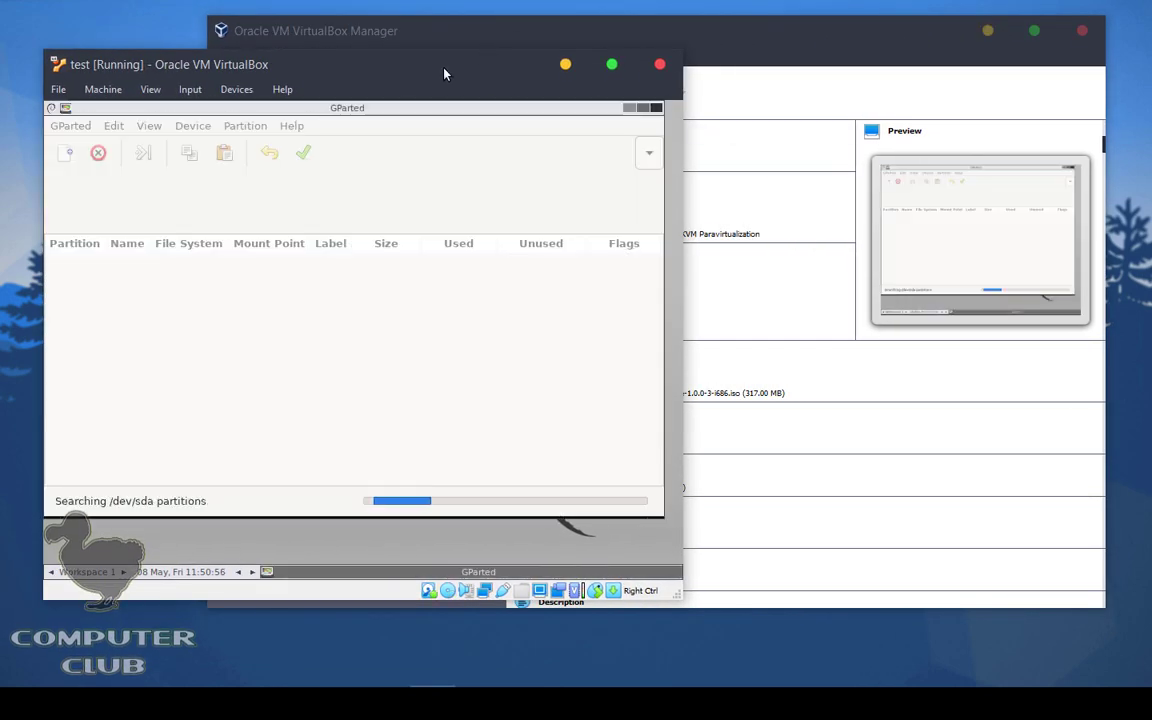
left_click_drag(442, 72, 607, 168)
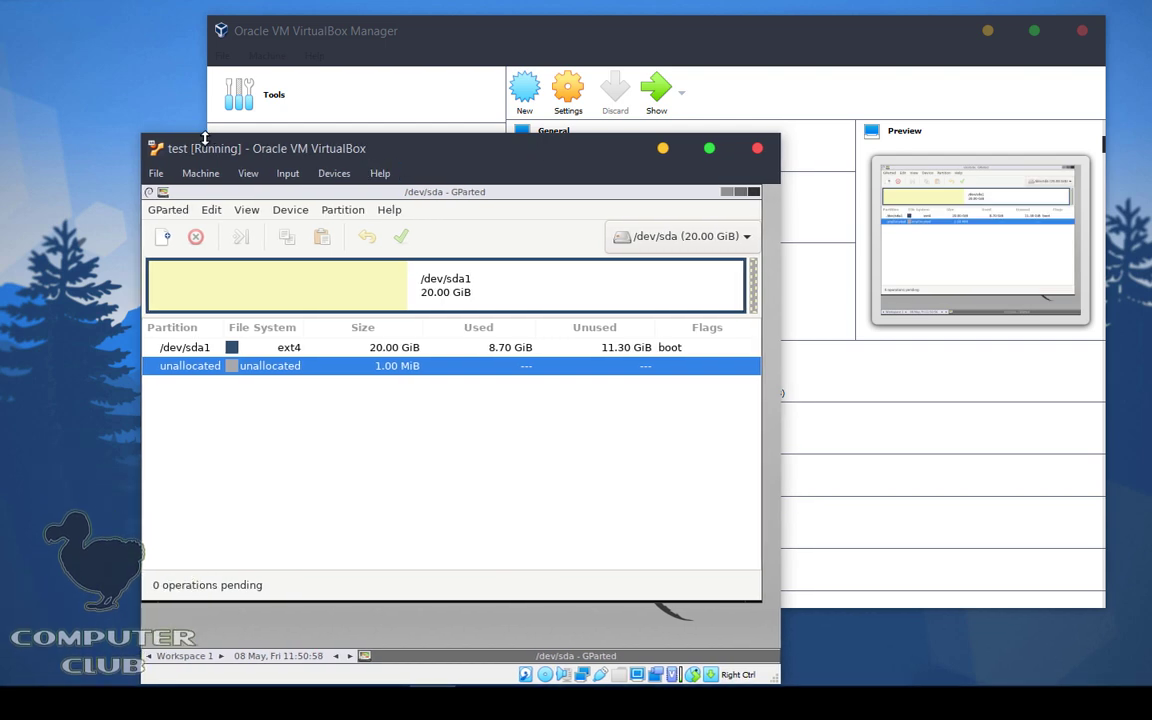
left_click_drag(336, 150, 222, 167)
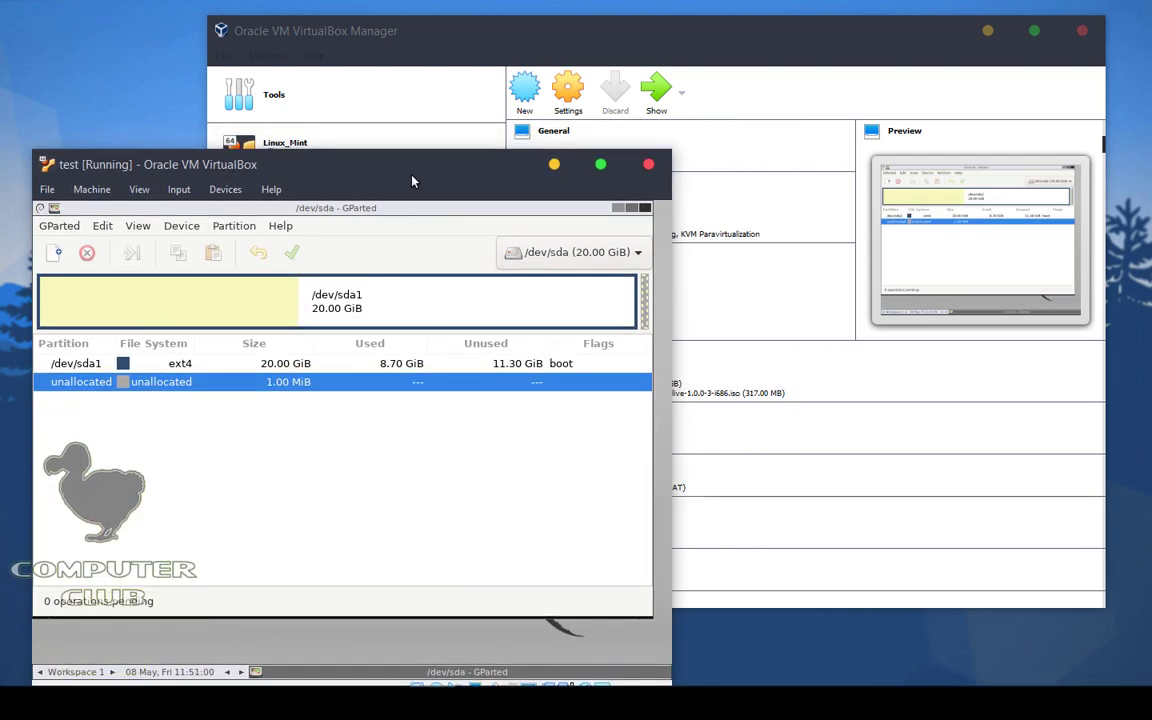
left_click_drag(380, 168, 588, 461)
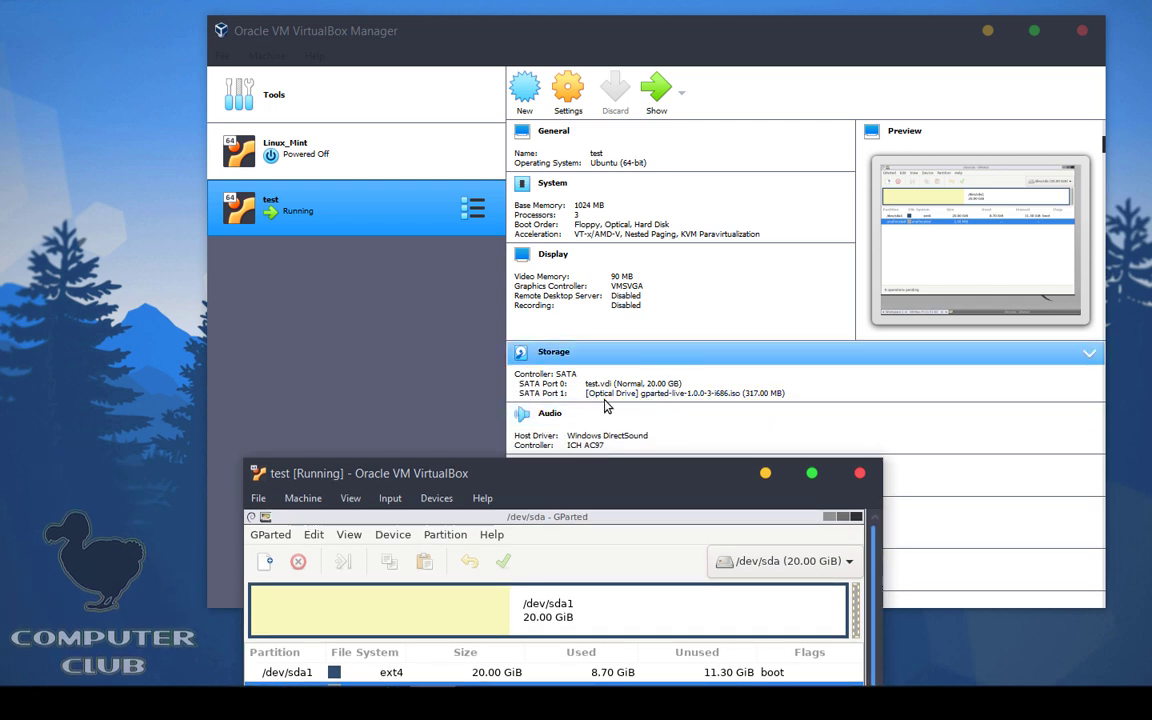
double_click(480, 474)
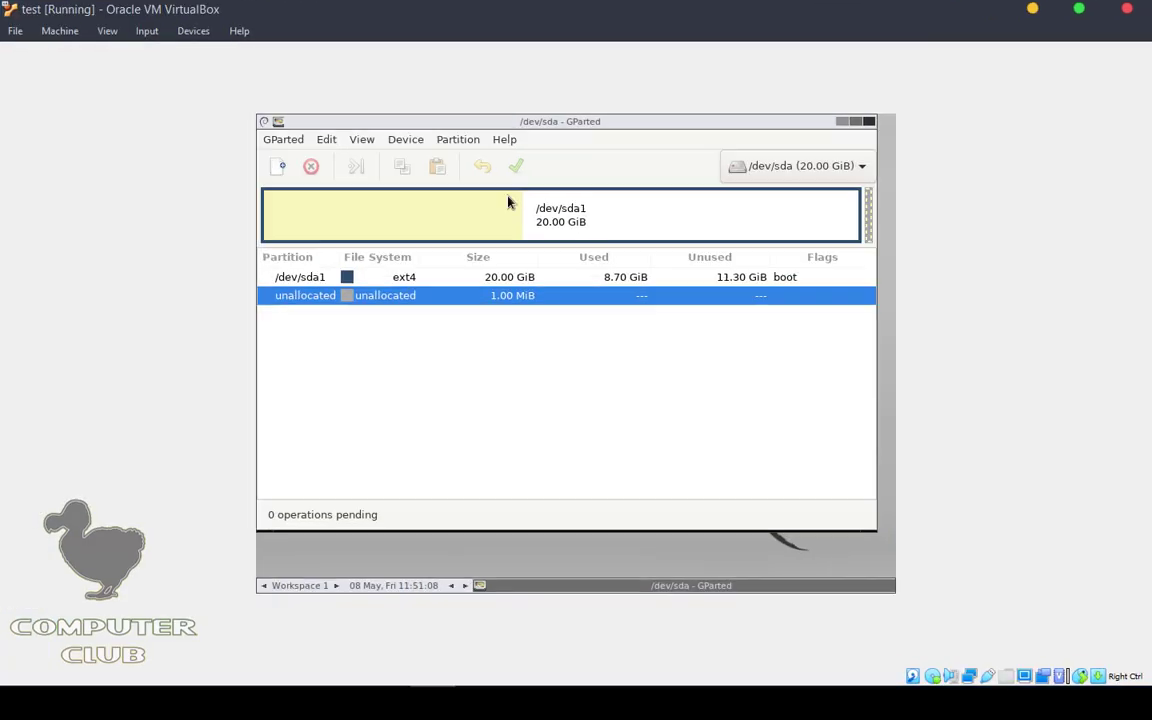
left_click(840, 170)
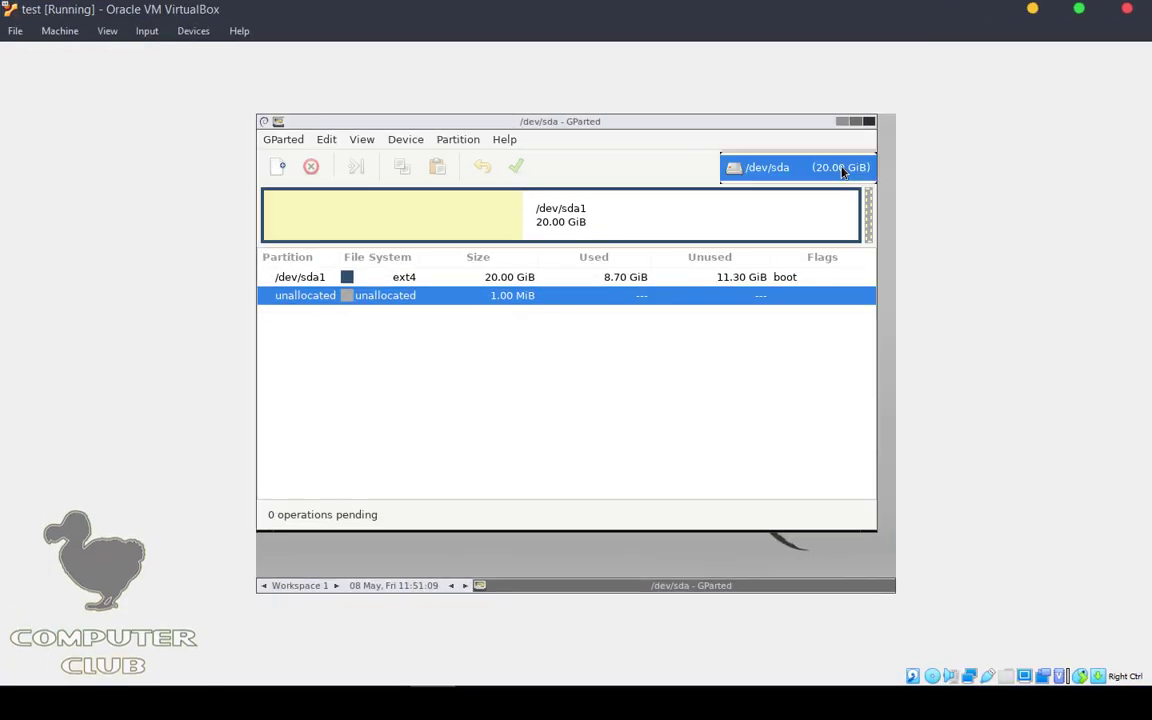
left_click(745, 170)
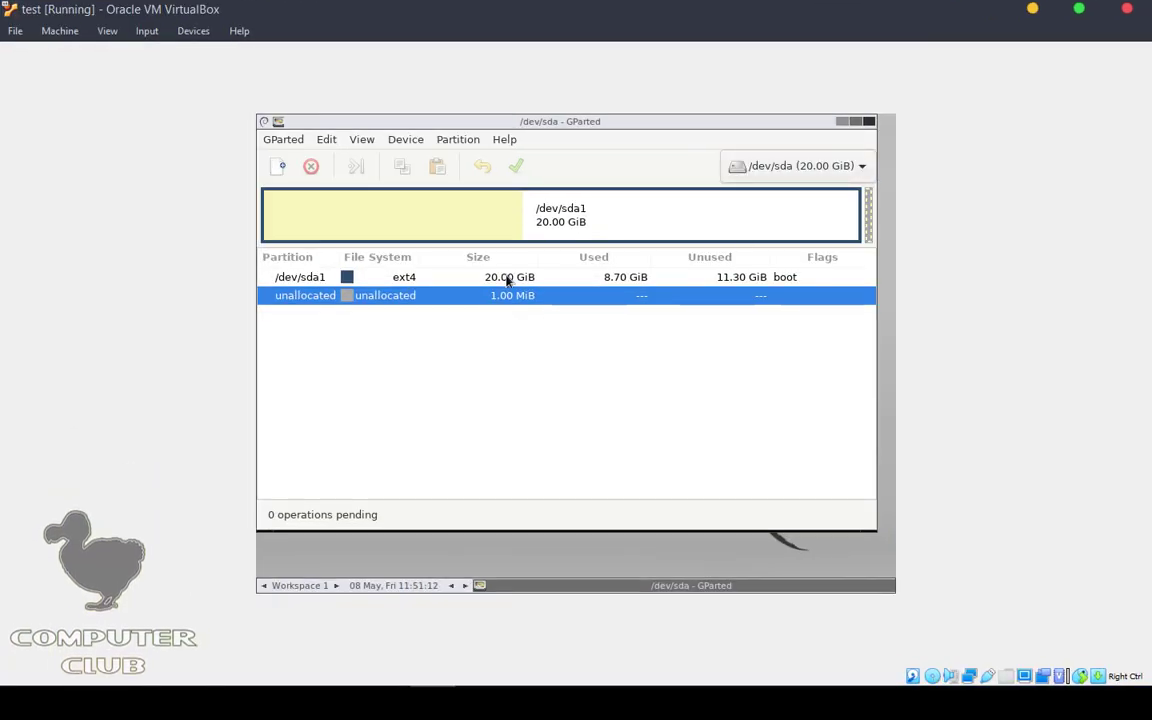
left_click(408, 280)
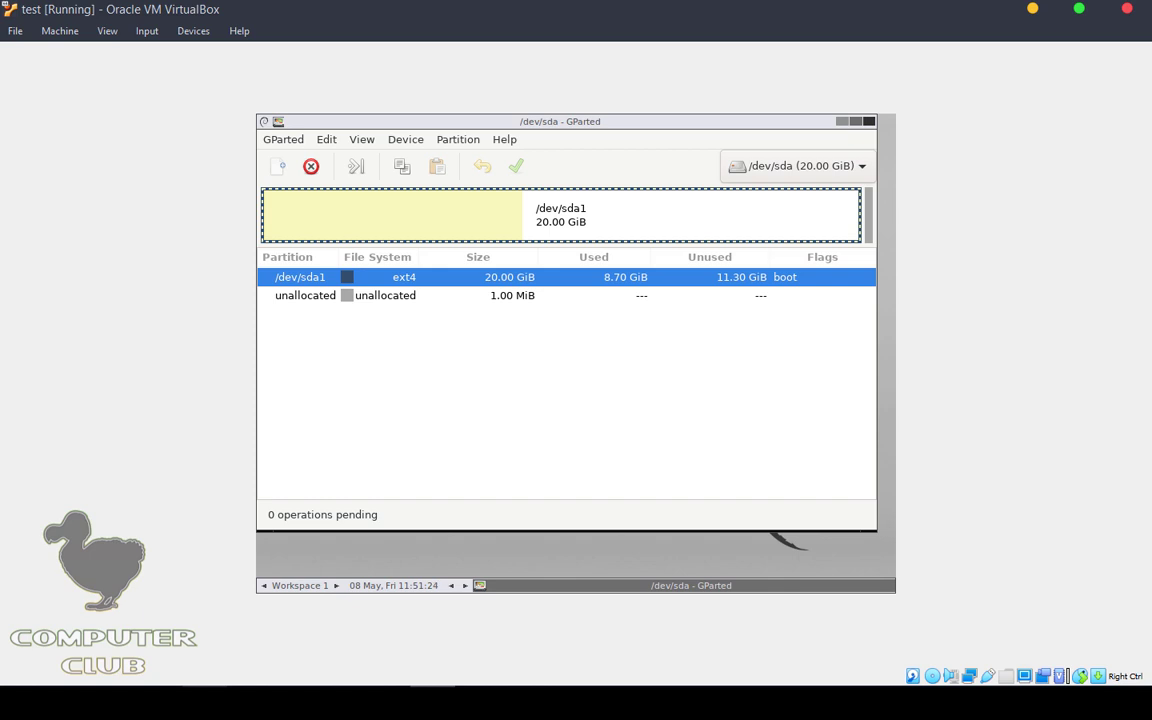
left_click_drag(503, 122, 535, 169)
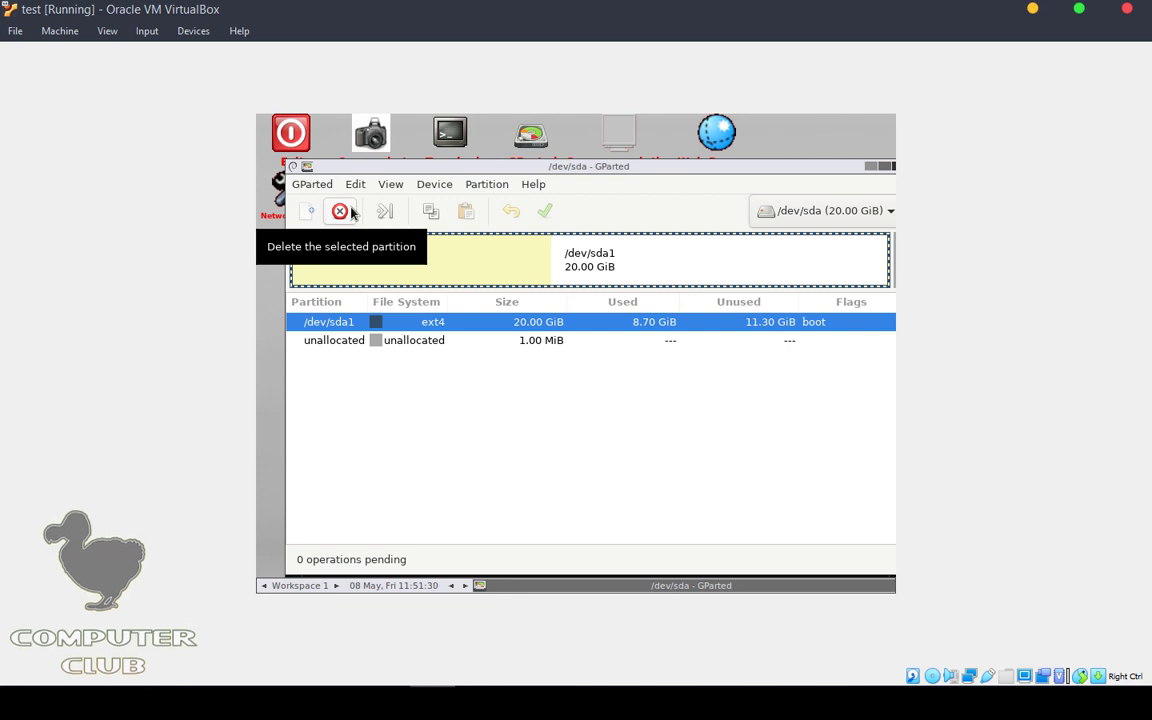
double_click(540, 23)
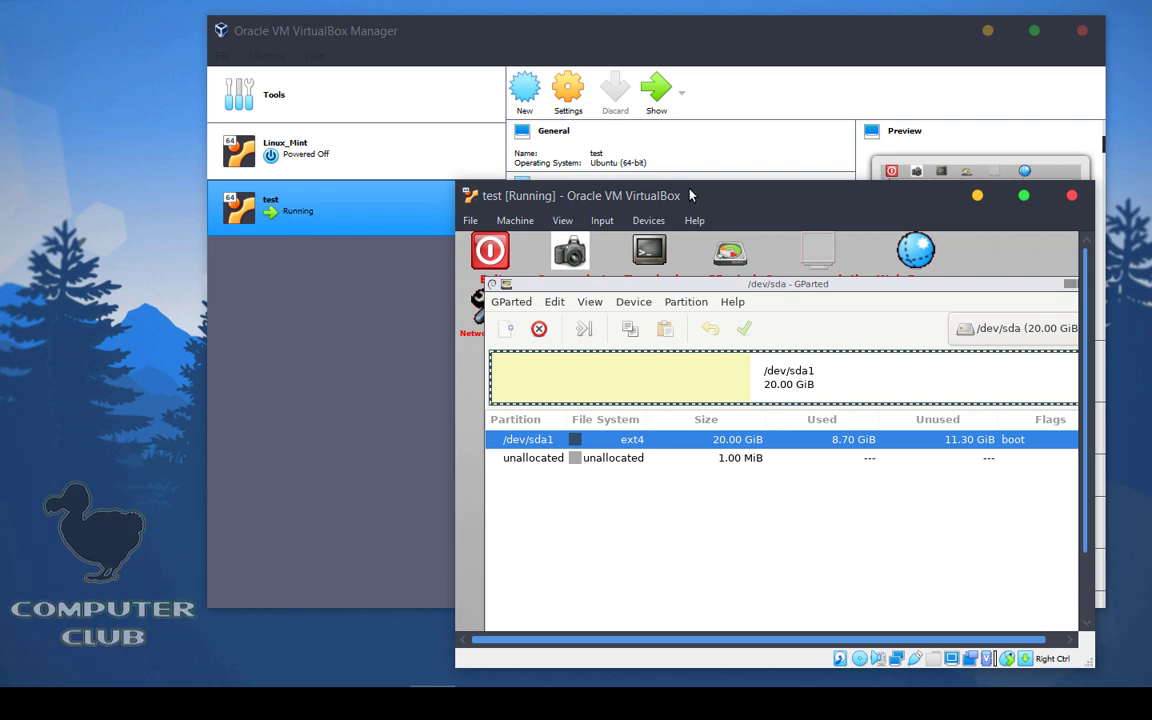
mouse_move(690, 195)
left_mouse_down()
mouse_move(549, 145)
mouse_move(679, 189)
left_mouse_up()
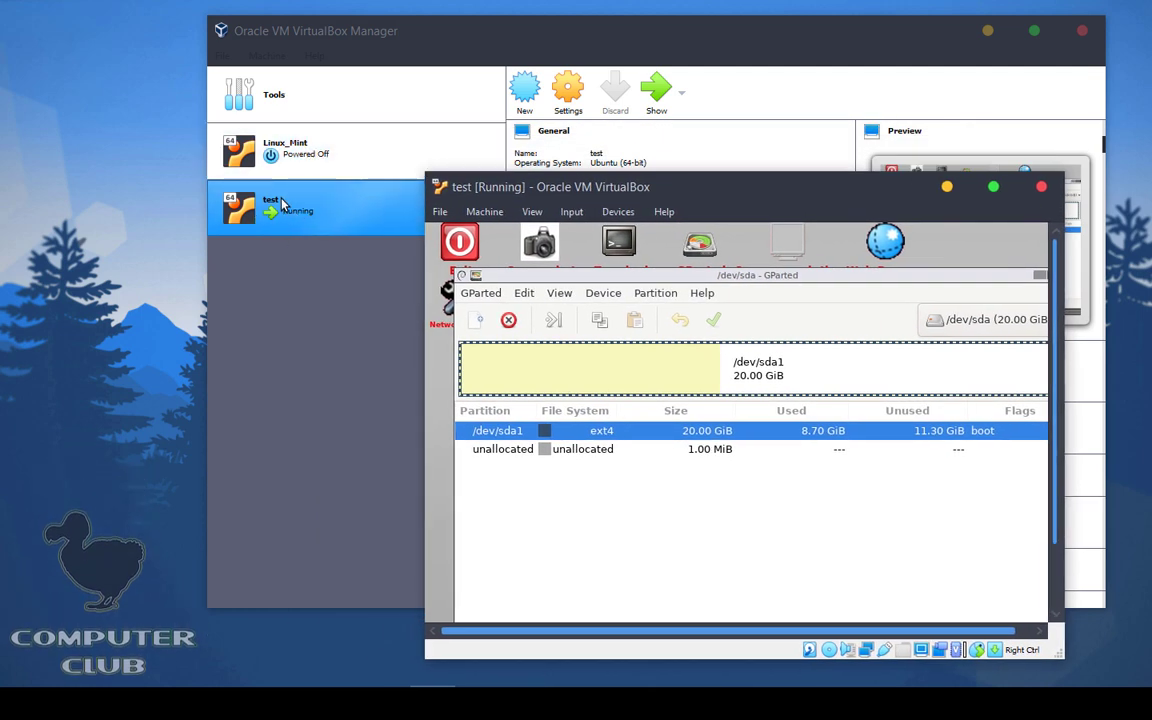
Step: Delete /dev/sda1 in GParted, apply the operation, close the report and quit GParted
left_click(509, 320)
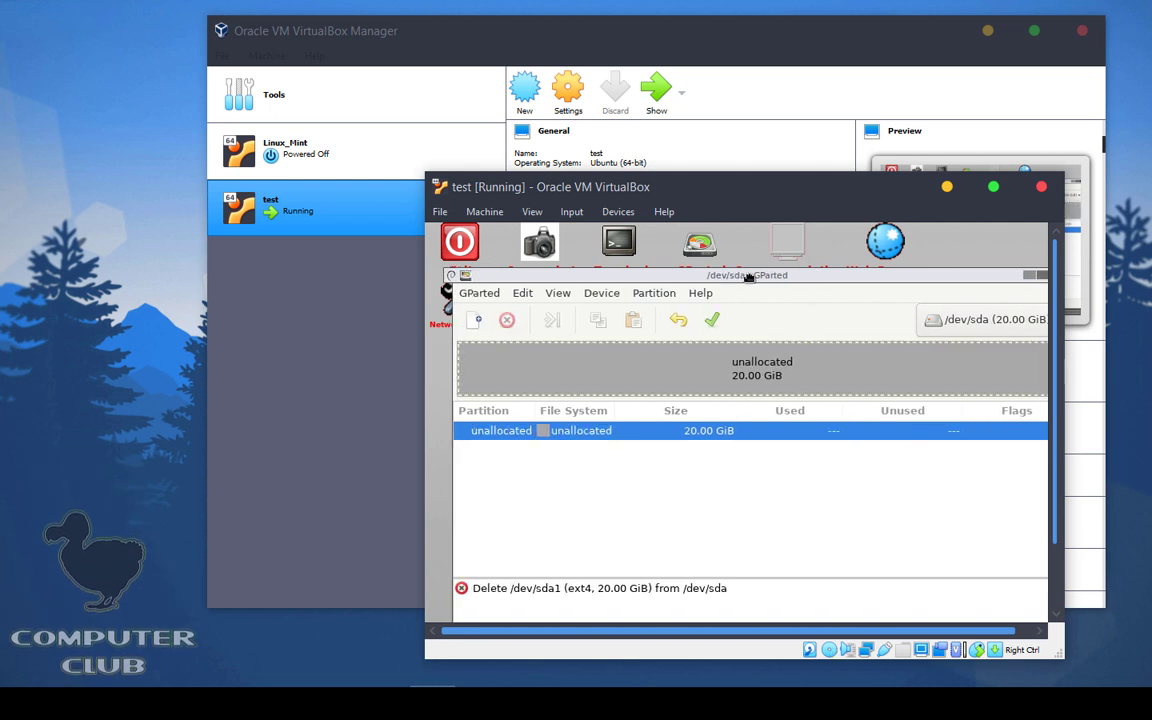
left_click_drag(813, 275, 708, 275)
left_click(610, 322)
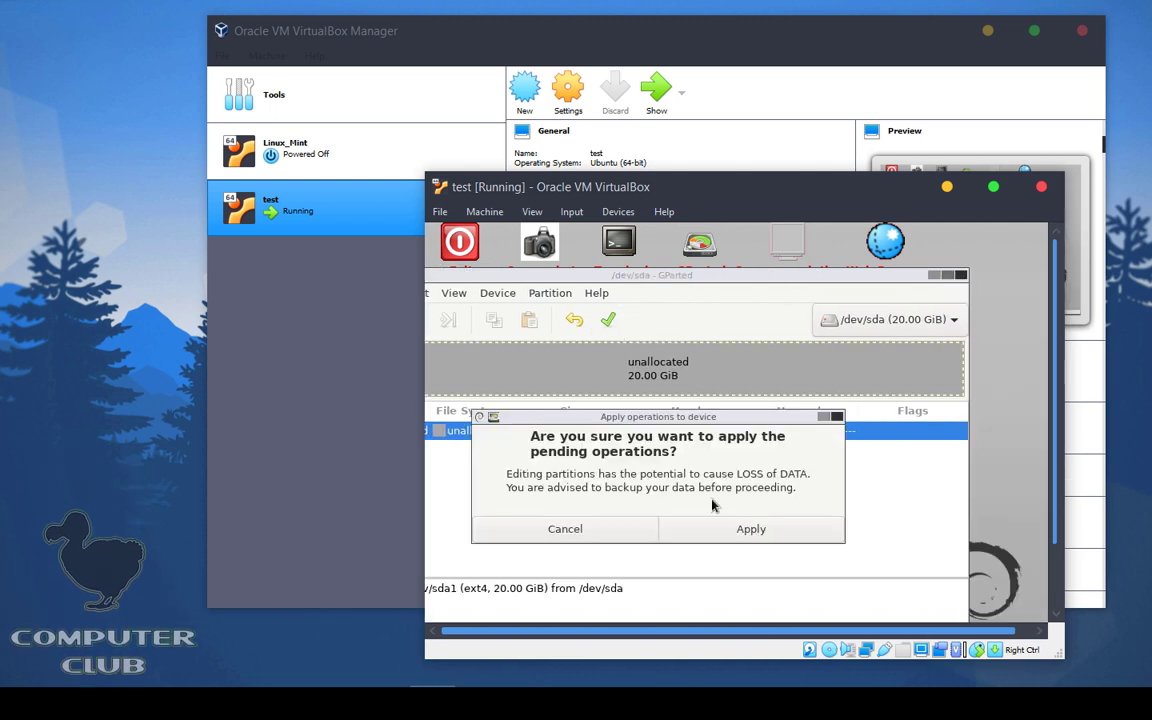
left_click(735, 528)
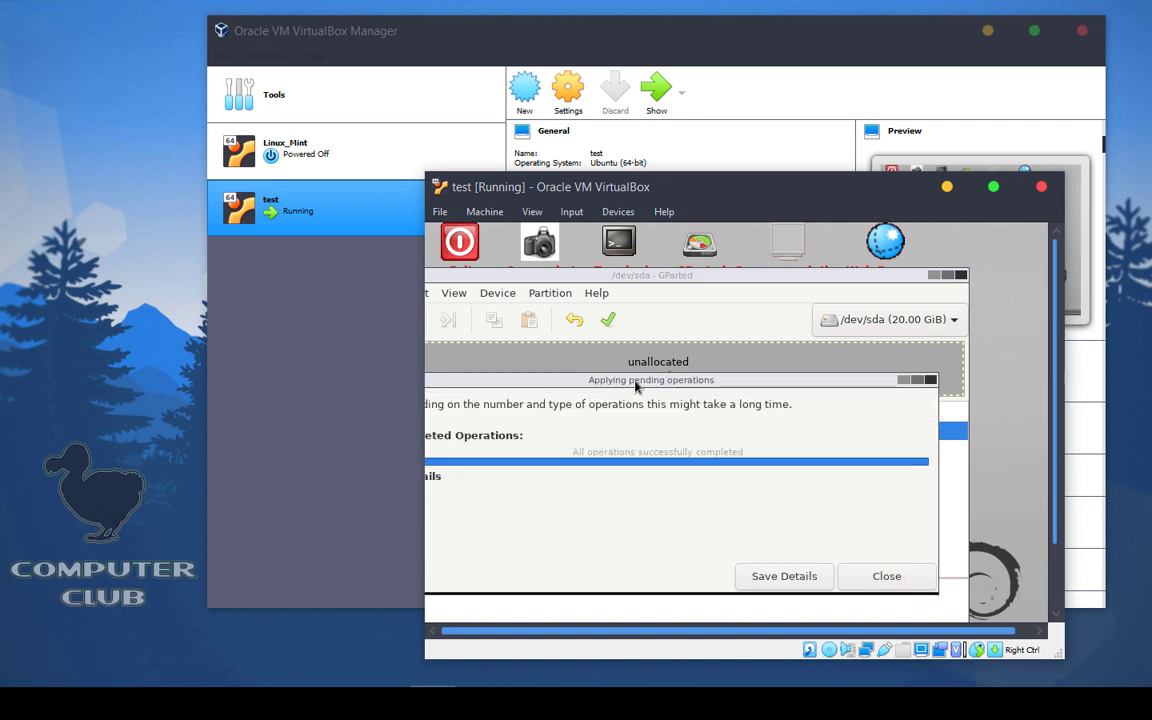
left_click(957, 576)
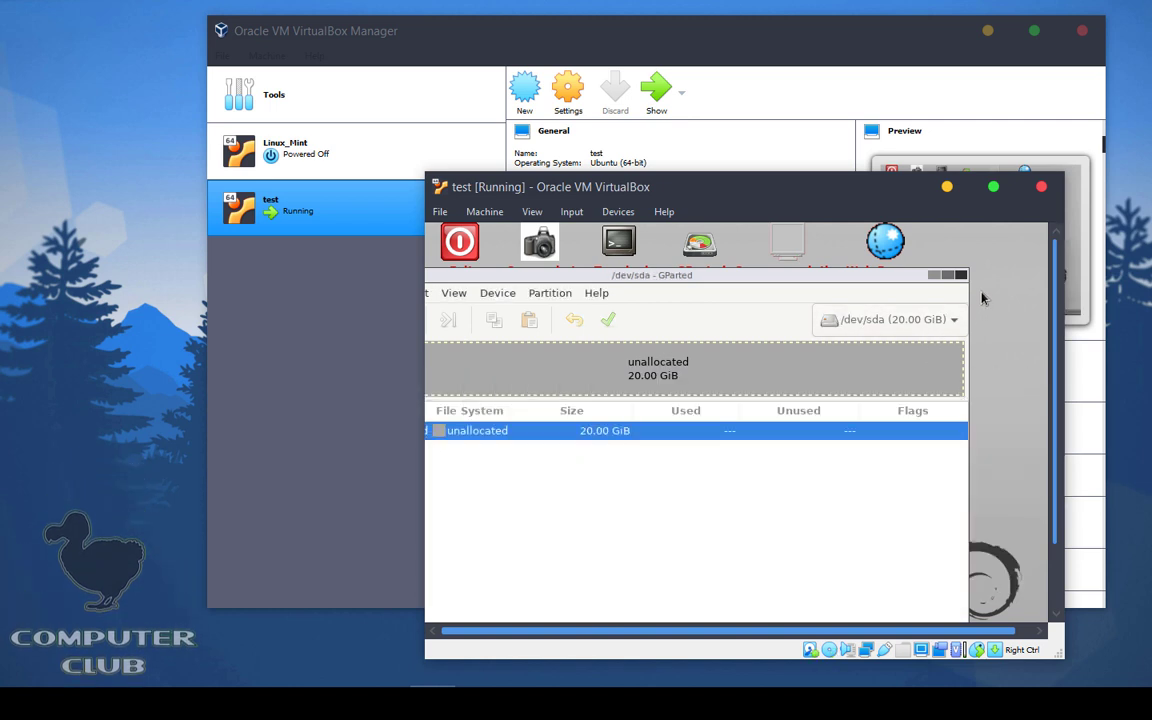
left_click(961, 275)
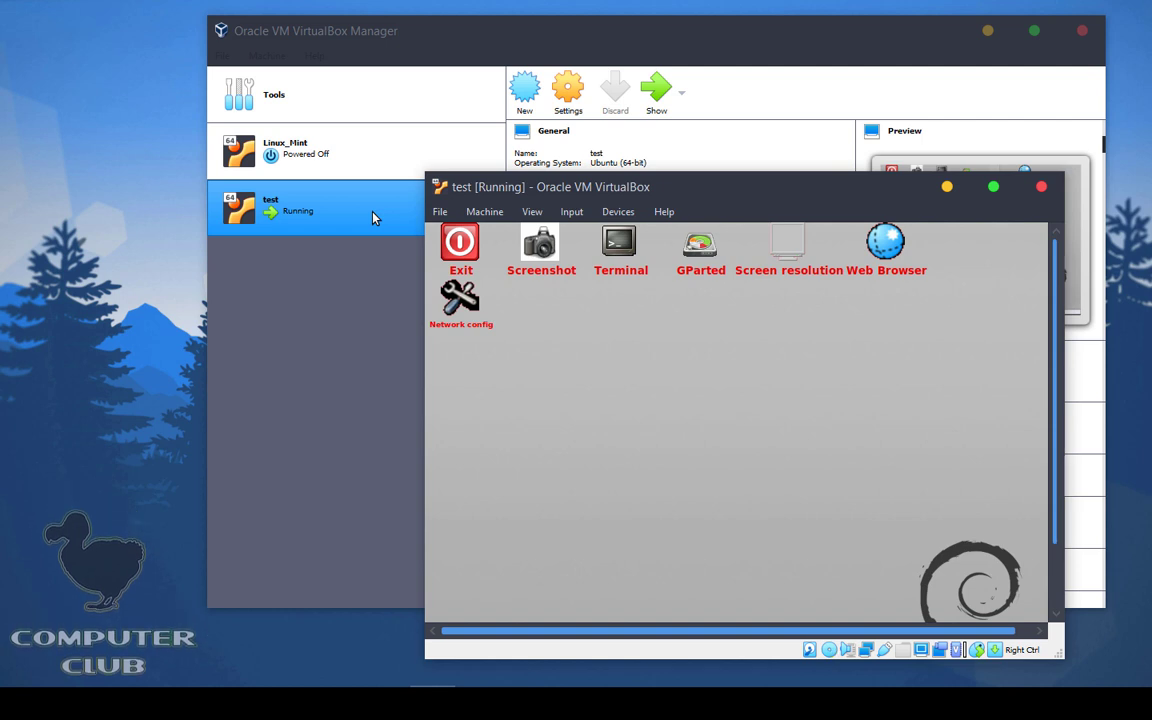
Step: Close the VM window and power off the running test machine
left_click(1043, 190)
left_click(676, 445)
left_click(663, 473)
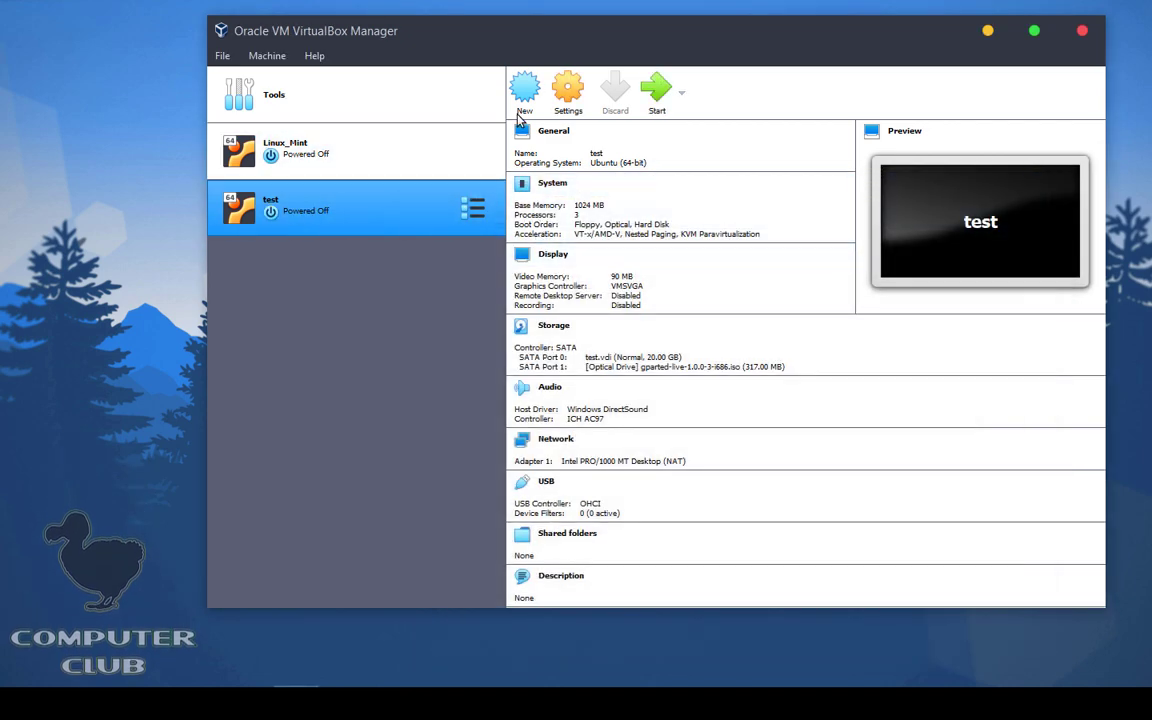
Step: Remove the gparted-live ISO optical drive from the test VM's storage and save
left_click(566, 100)
left_click(410, 229)
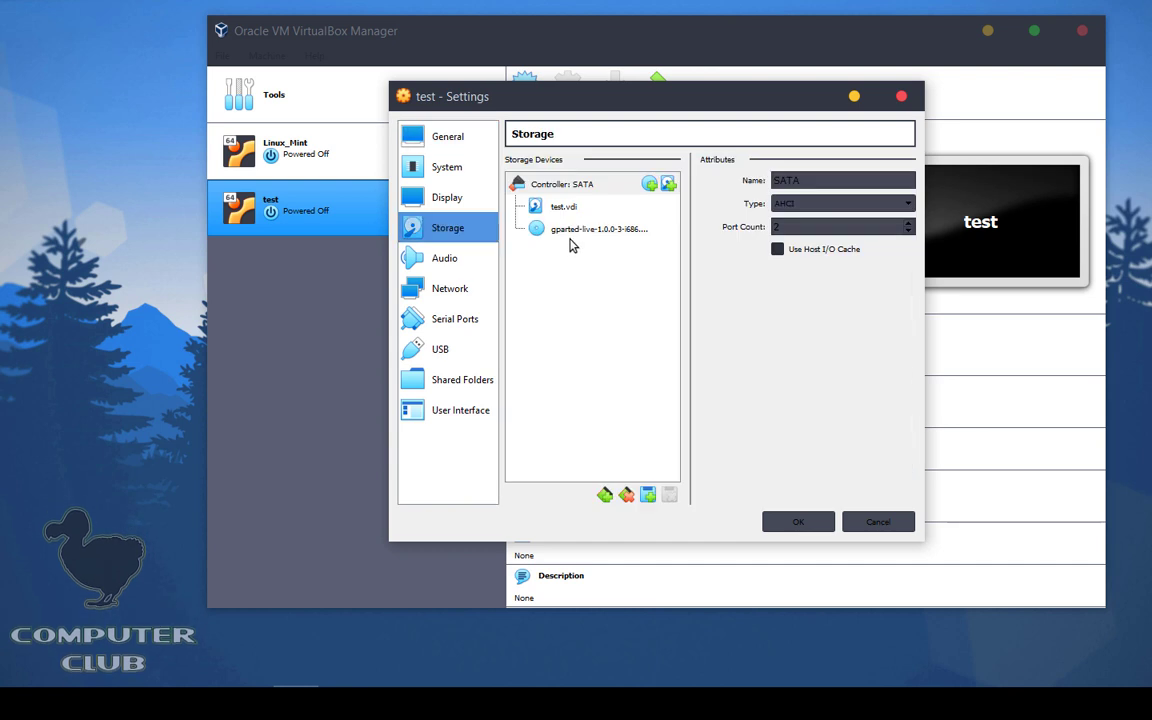
left_click(572, 230)
right_click(567, 231)
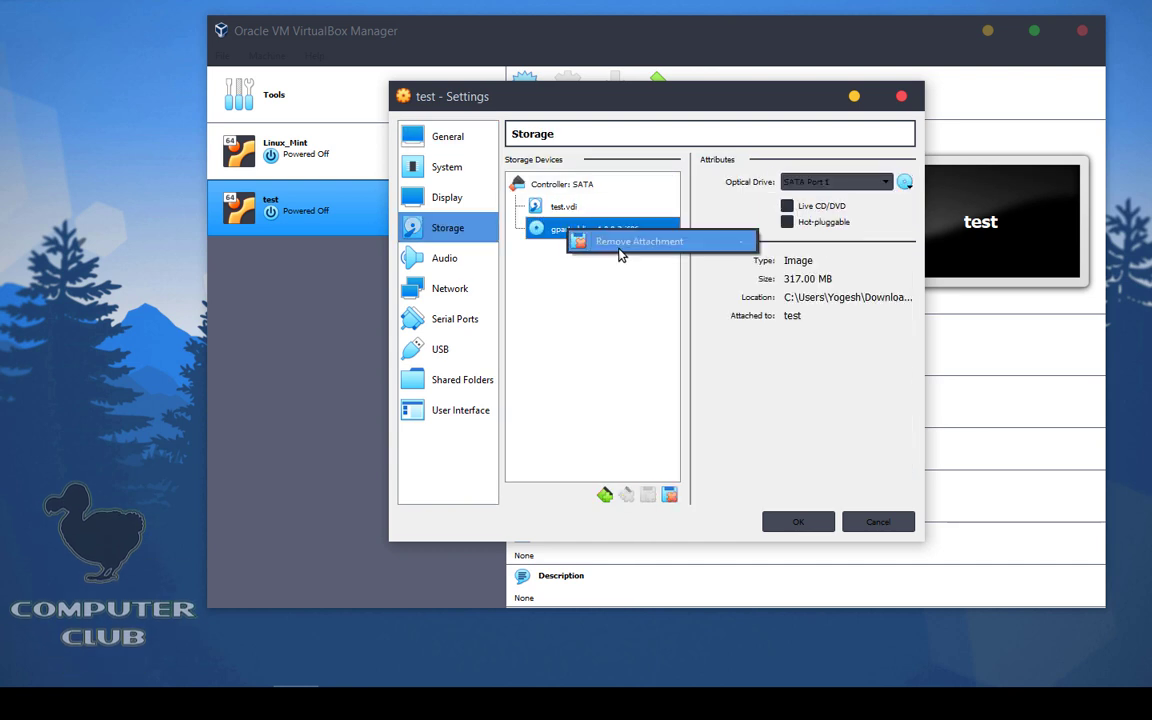
left_click(620, 244)
left_click(625, 388)
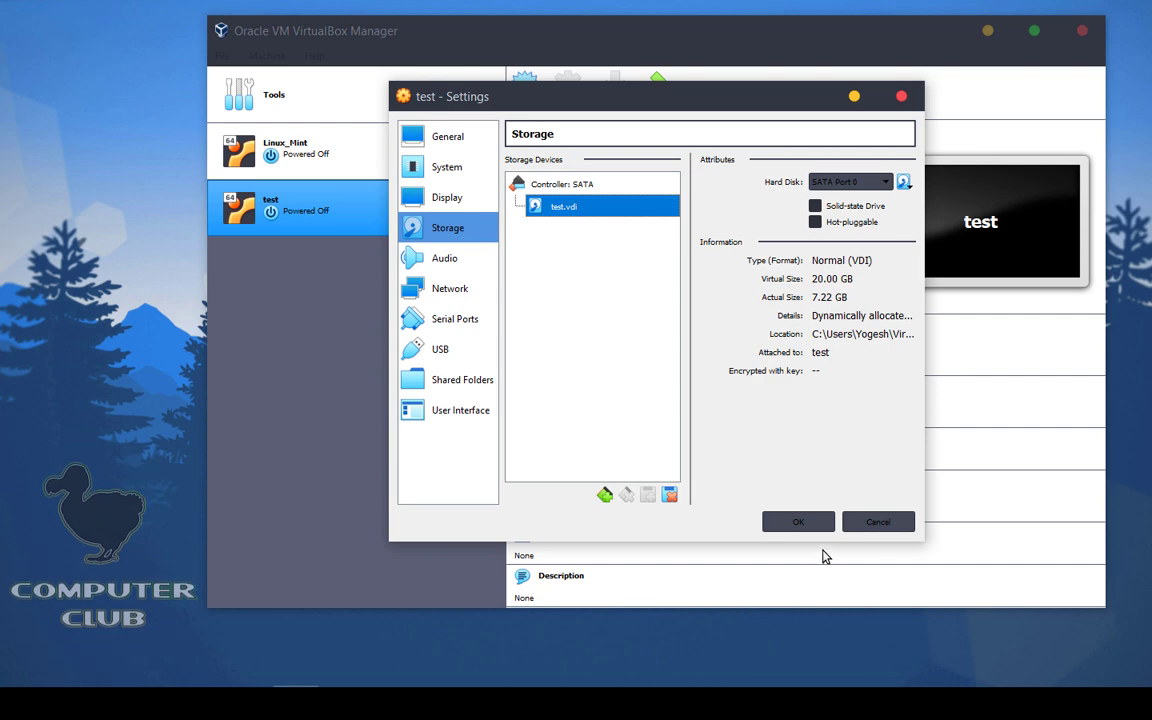
left_click(799, 522)
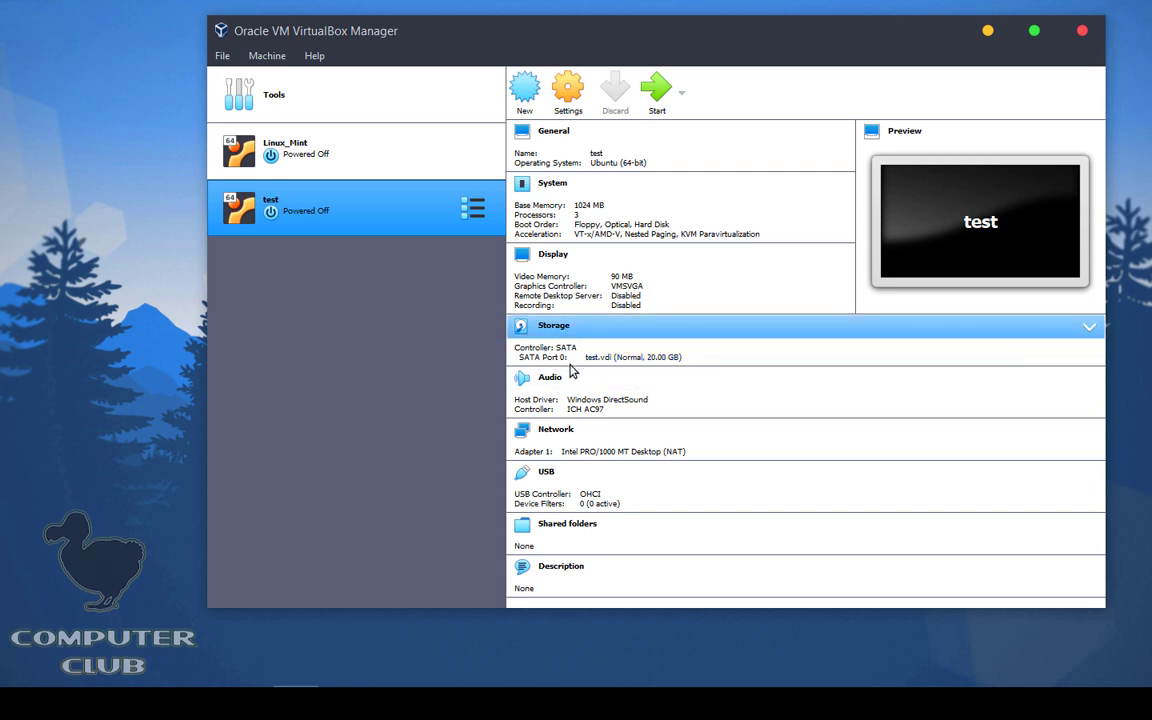
Step: Boot the test VM and run ls at the grub rescue prompt, which lists only (hd0)
left_click(647, 104)
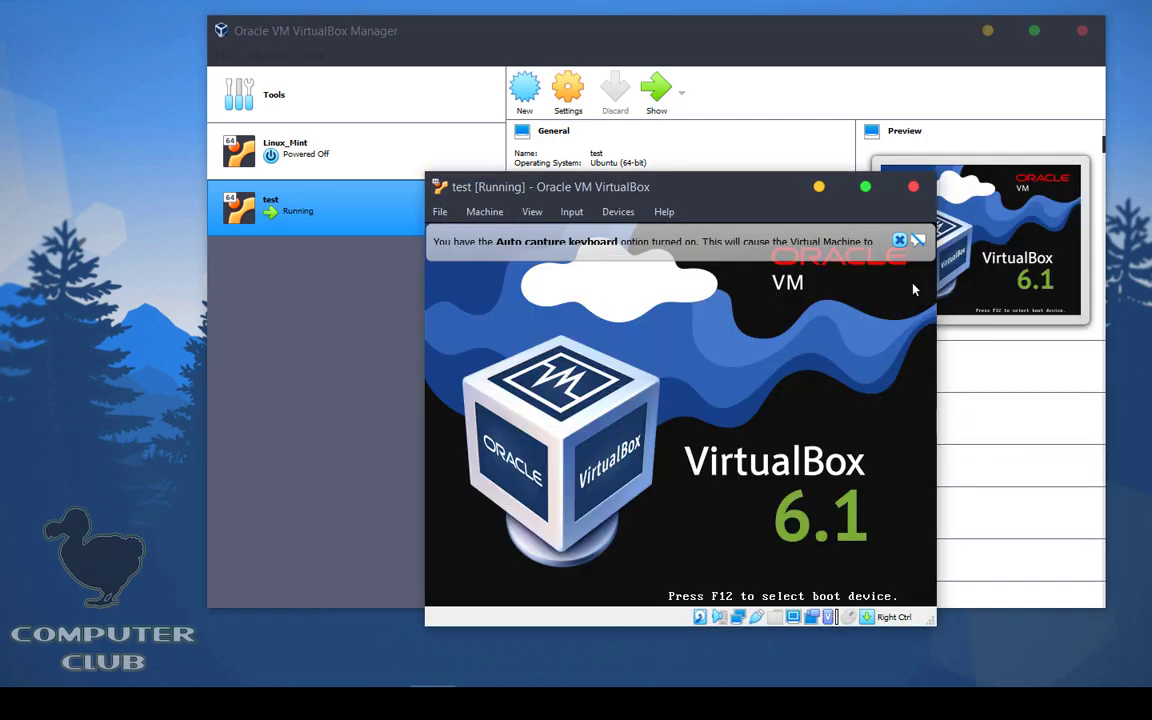
left_click(899, 240)
left_click_drag(710, 187, 825, 158)
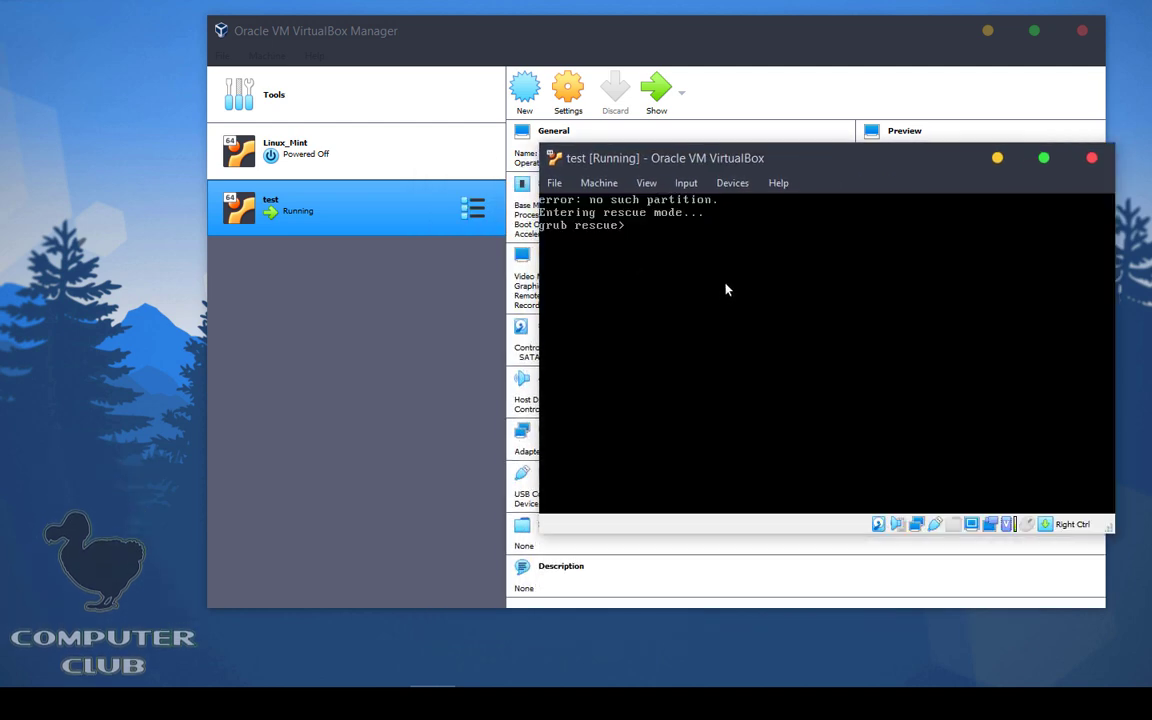
type("ls")
key("Return")
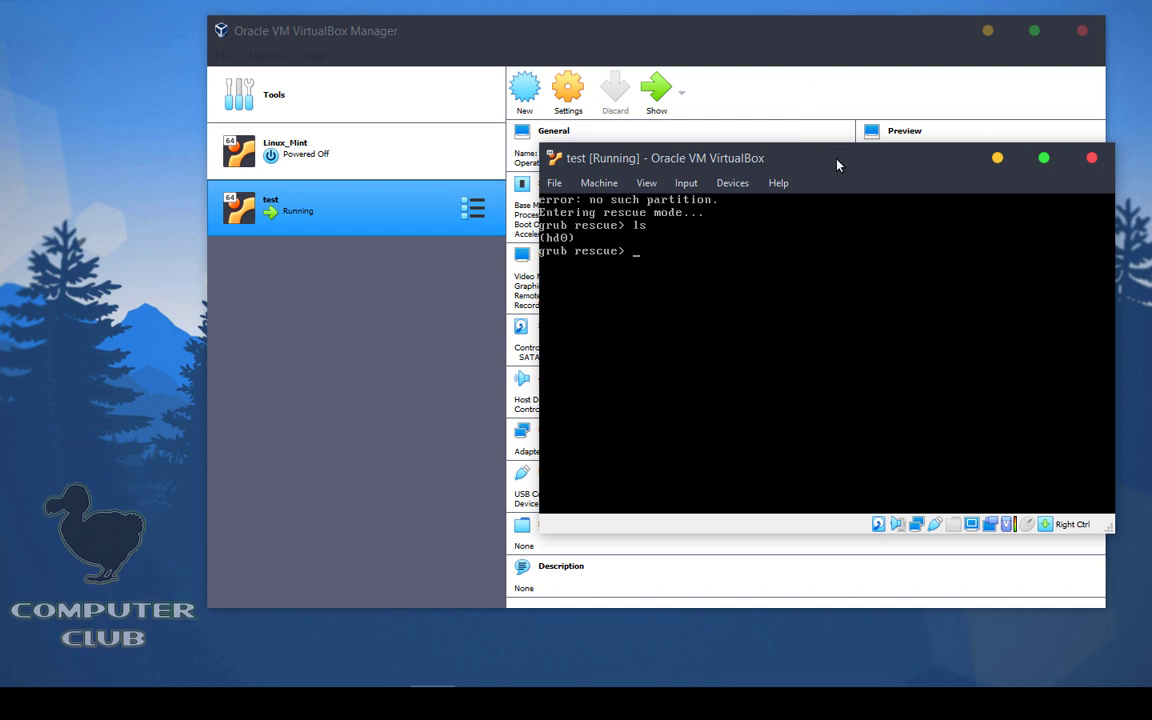
Step: Close the test VM window and power off the machine
left_click_drag(838, 165, 751, 189)
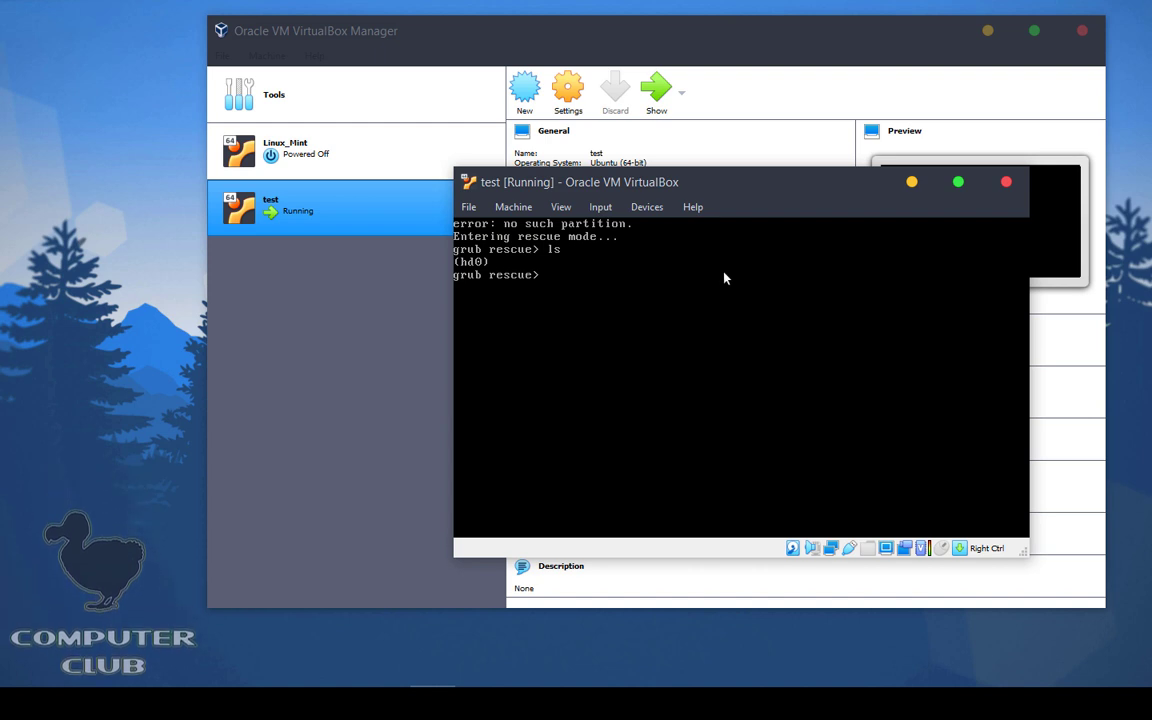
mouse_move(466, 115)
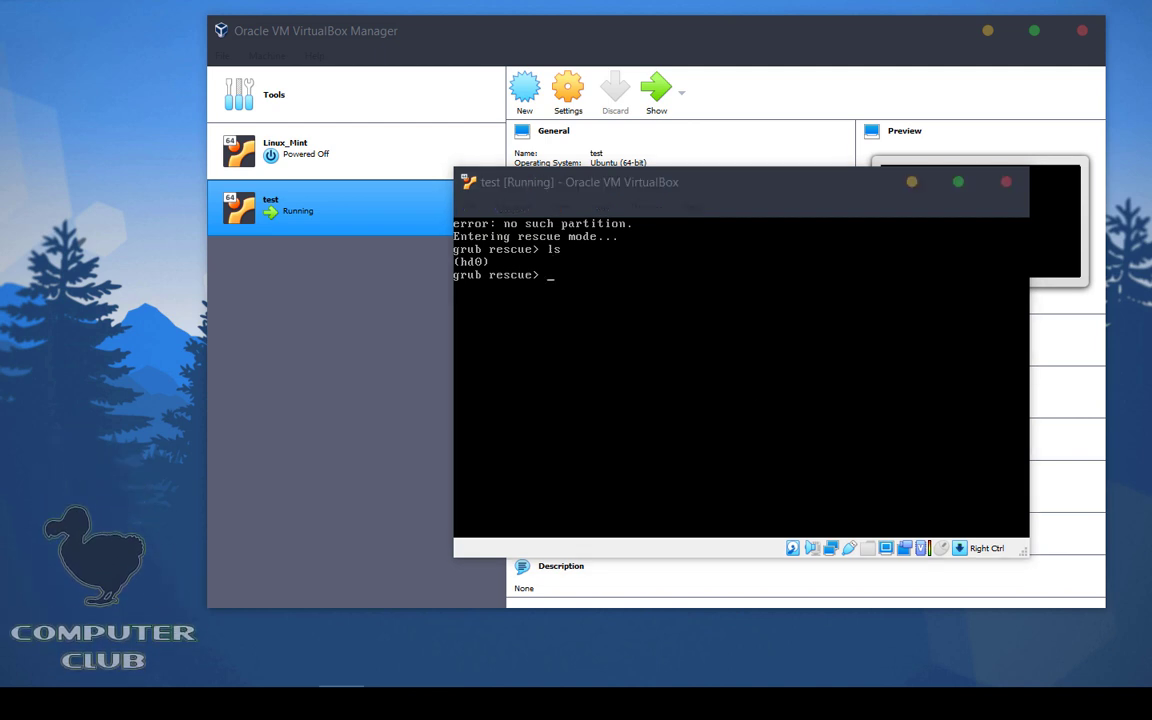
left_click(595, 243)
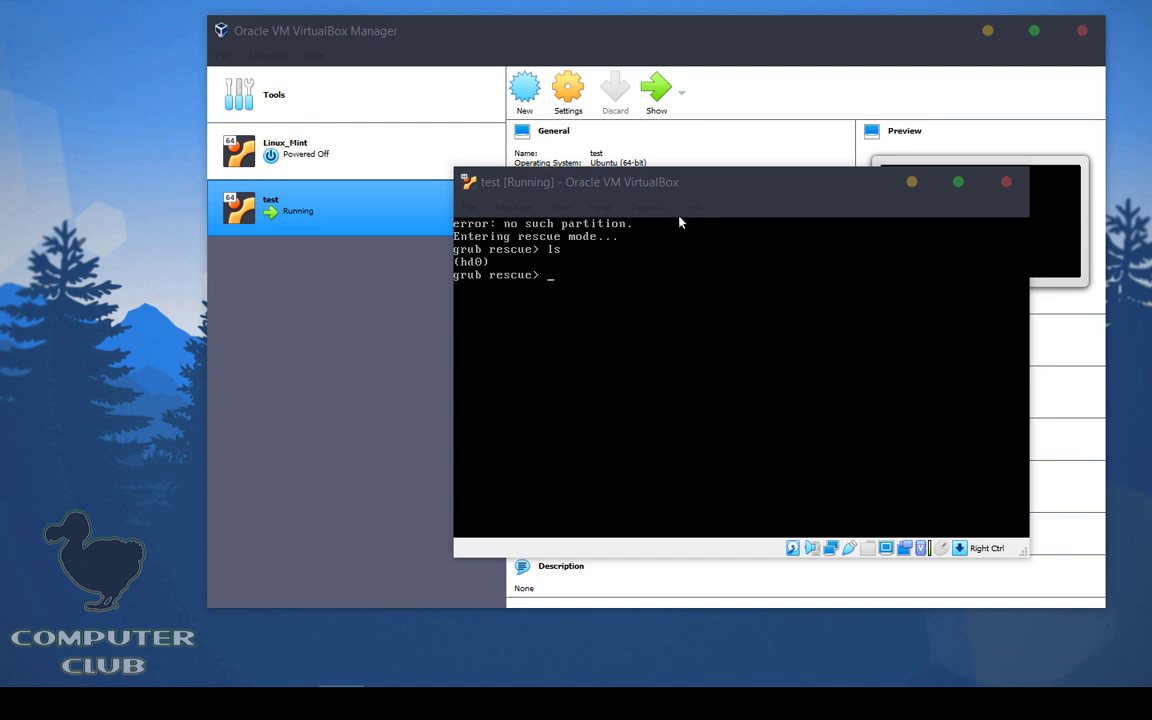
left_click_drag(694, 183, 583, 195)
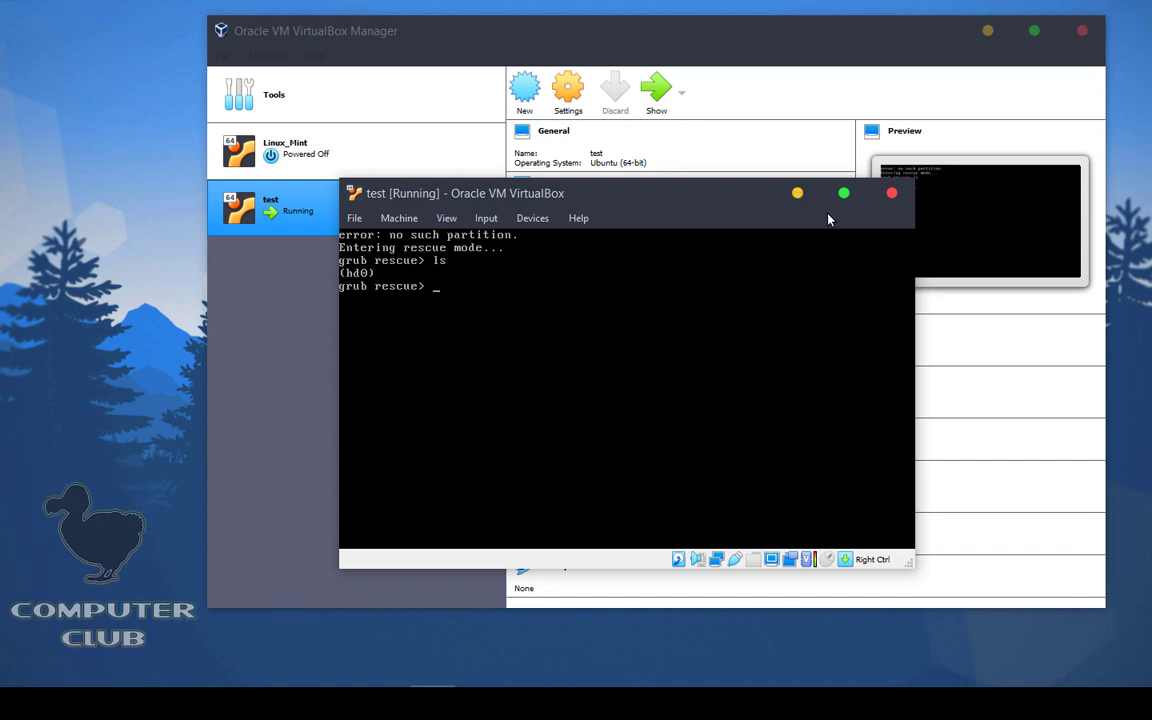
left_click(892, 196)
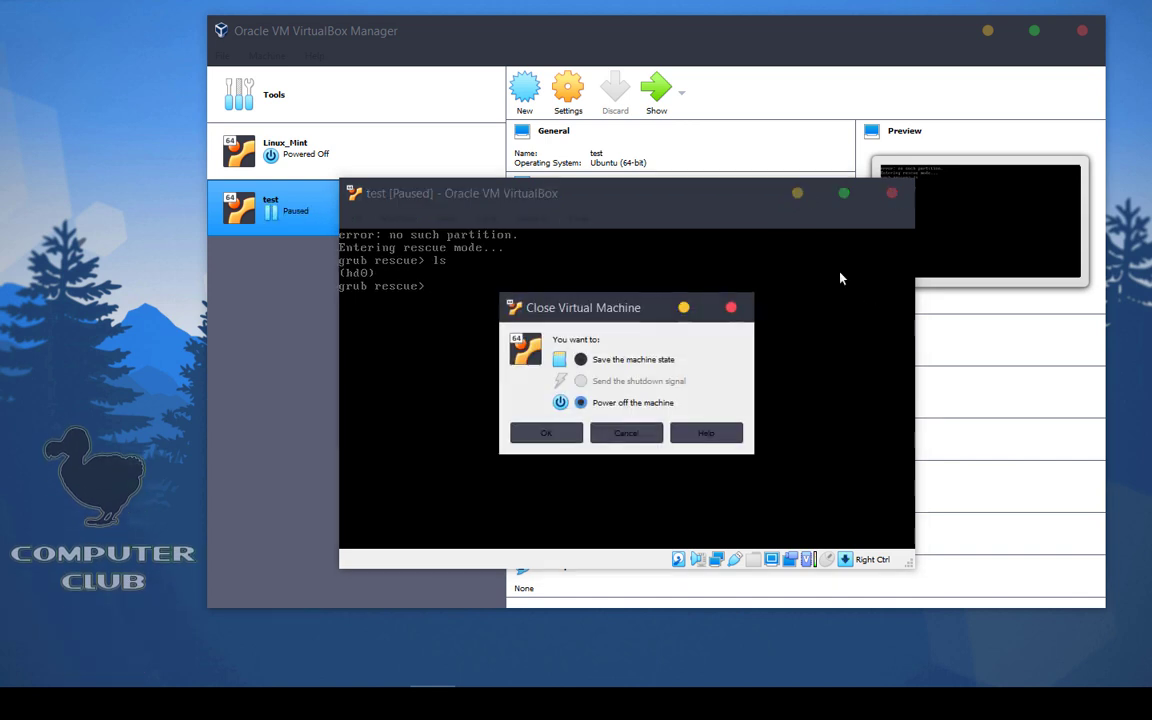
left_click(531, 442)
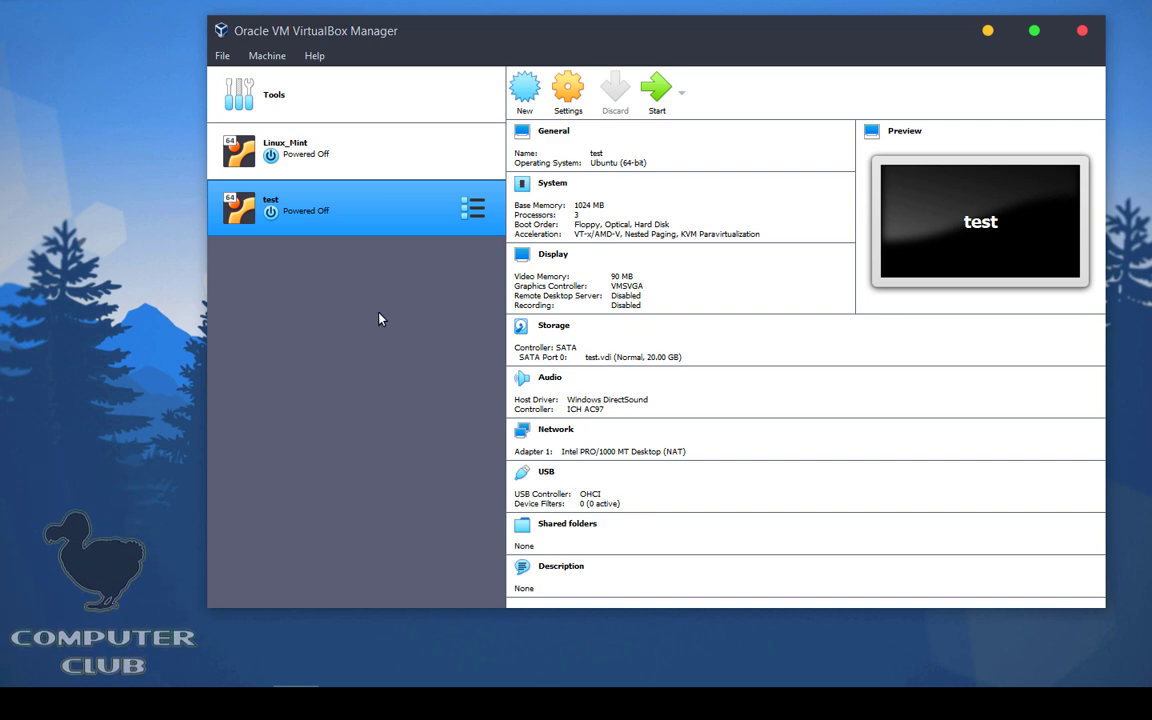
Step: Remove the test VM via its Remove... action, leaving only Linux_Mint in the list
right_click(344, 205)
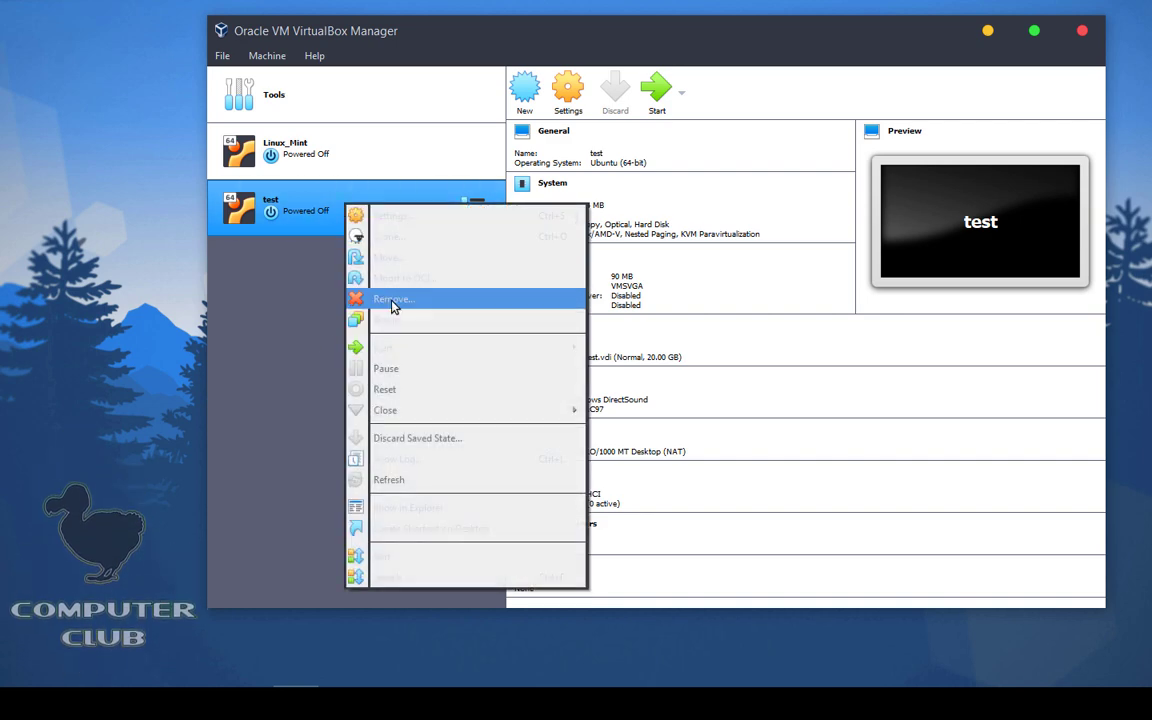
left_click(390, 299)
left_click(577, 409)
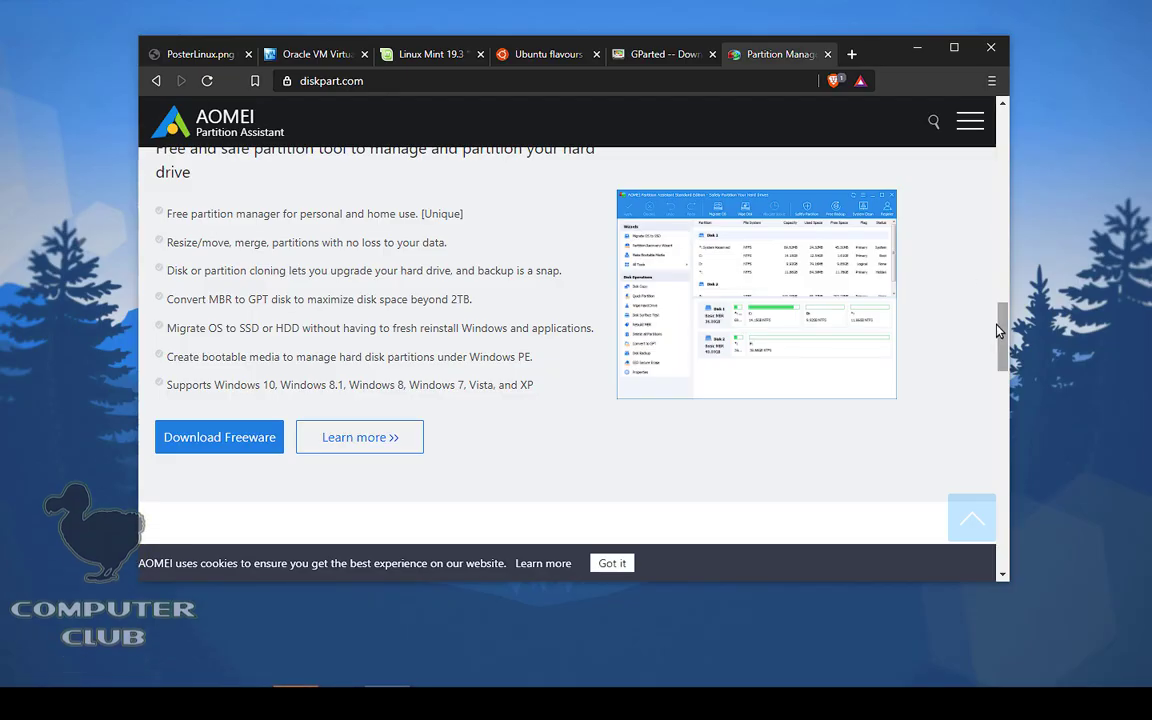
Step: Look over the GParted download page, then close its tab
scroll(1003, 336, "up", 3)
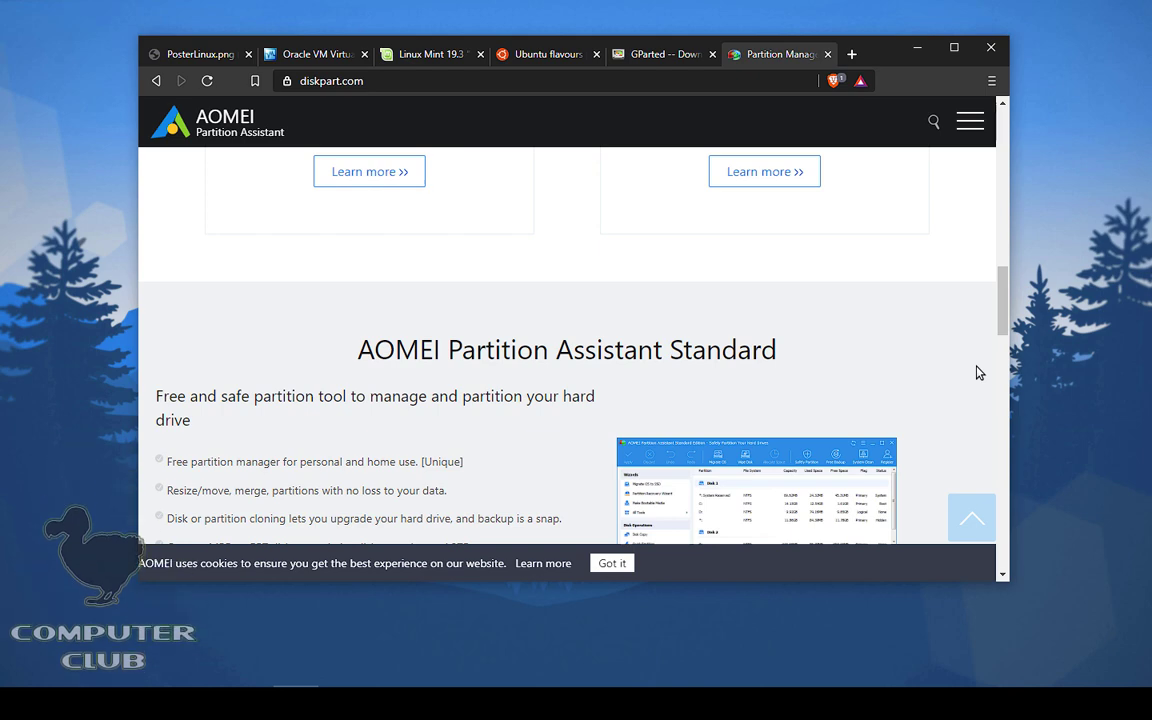
left_click(656, 56)
scroll(968, 253, "up", 2)
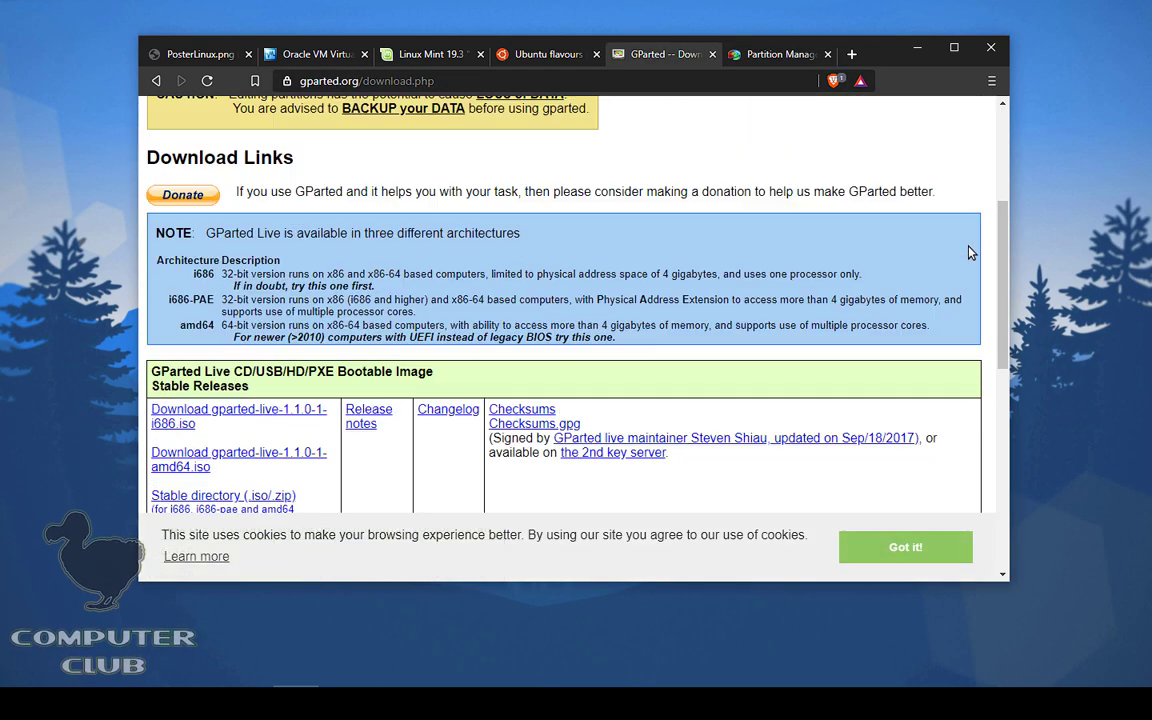
scroll(689, 288, "up", 3)
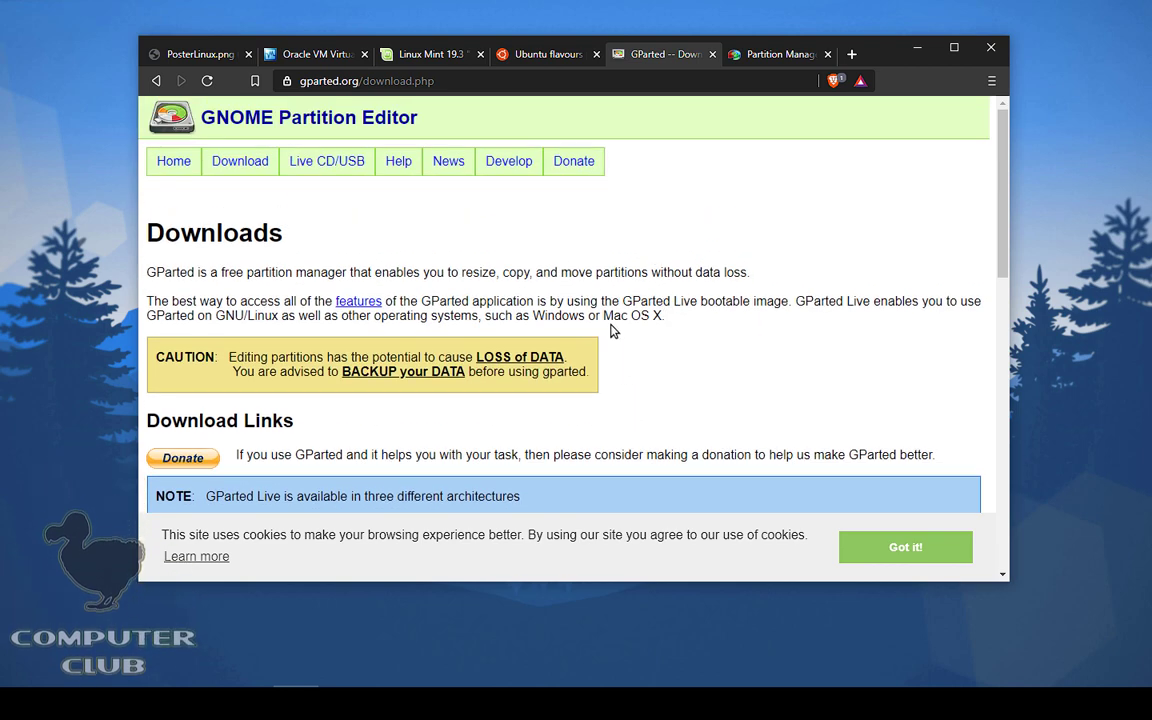
left_click(712, 54)
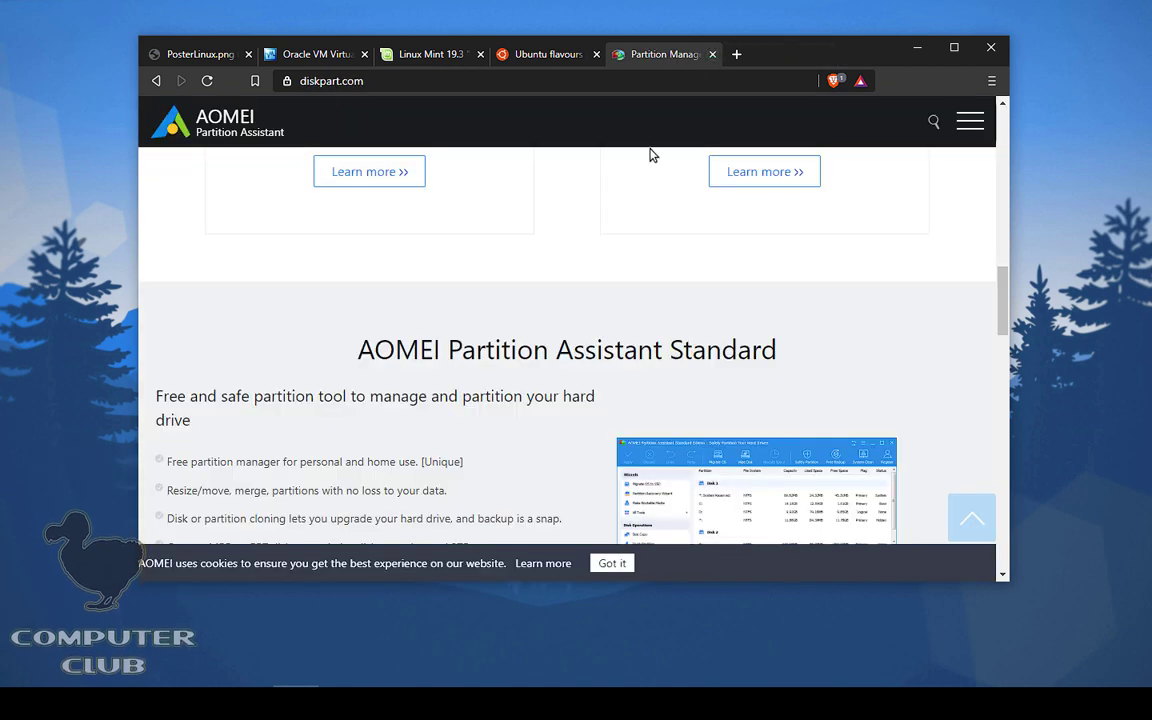
Step: Maximize Brave and browse the AOMEI Partition Assistant Standard page
left_click(953, 47)
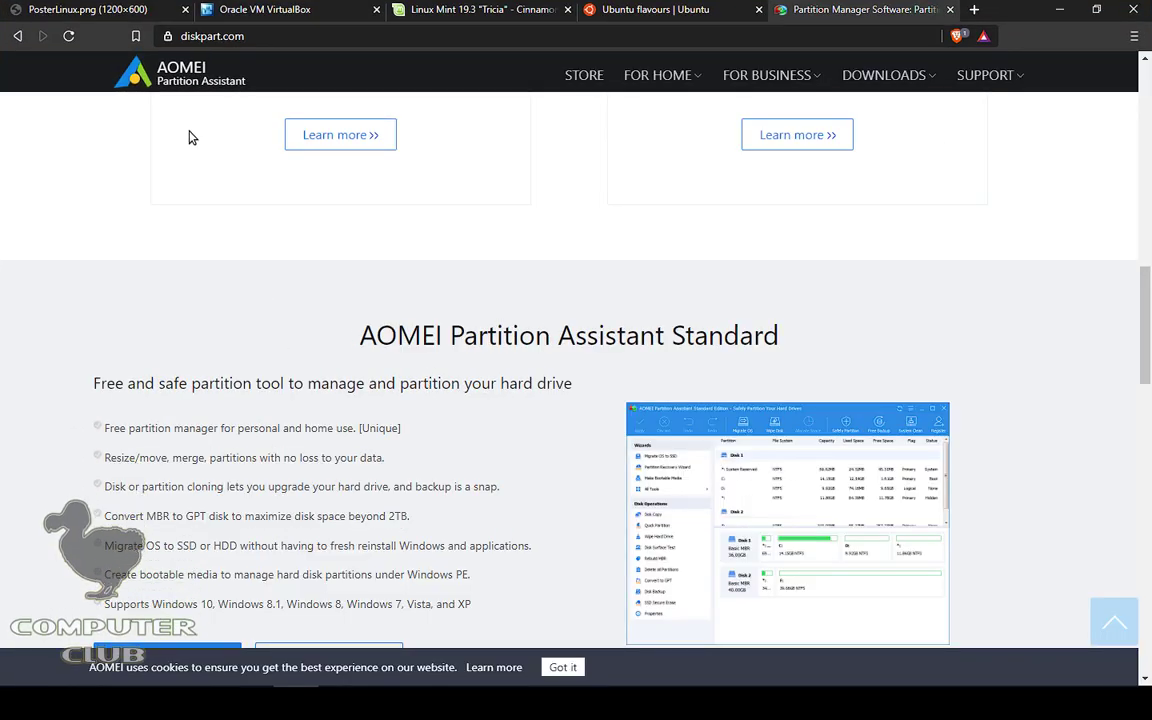
left_click_drag(247, 86, 131, 70)
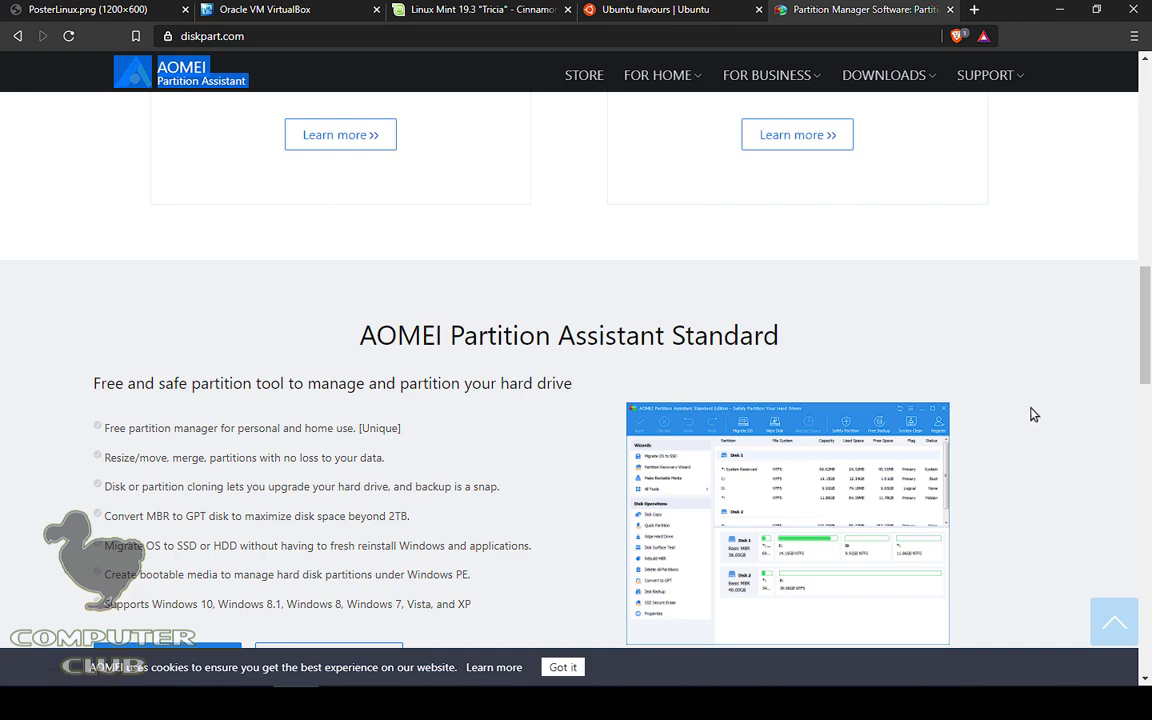
scroll(1033, 414, "down", 5)
scroll(1036, 378, "up", 2)
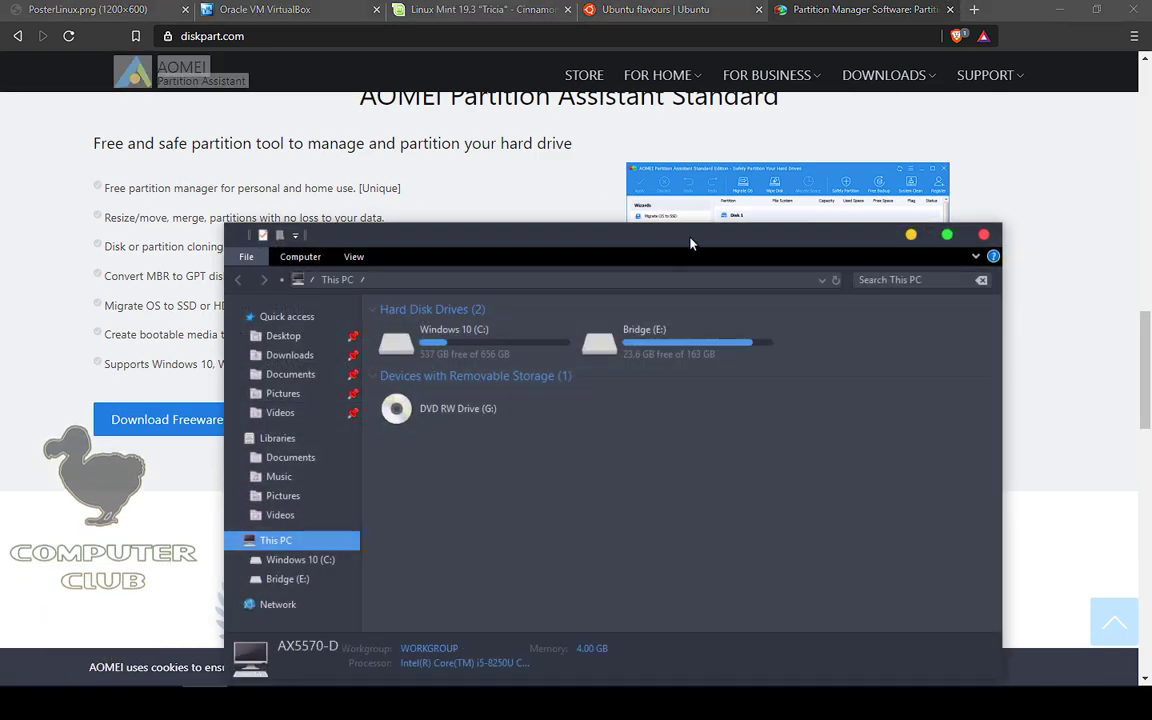
double_click(689, 244)
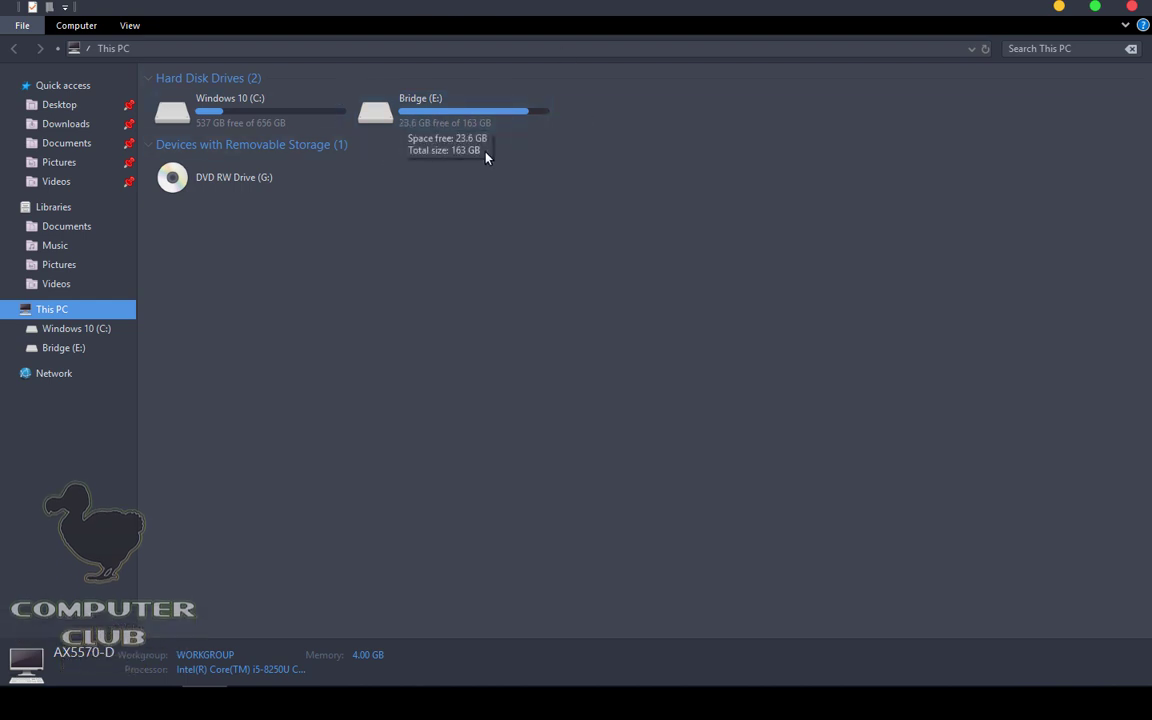
left_click(390, 128)
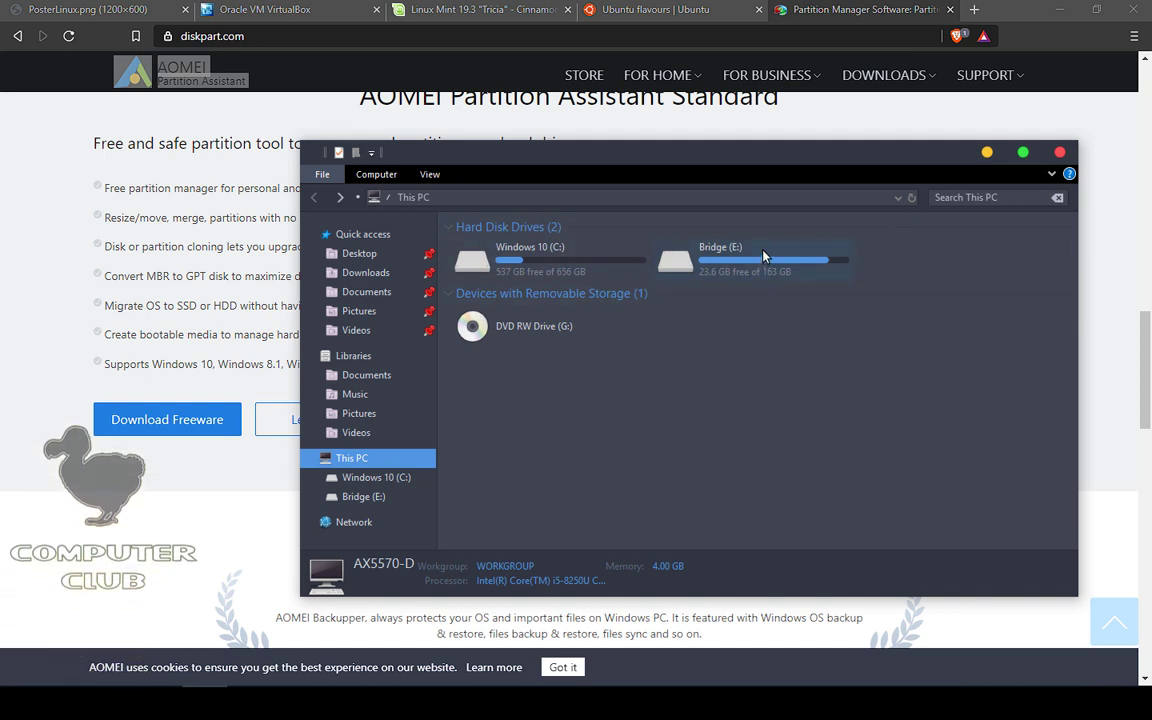
key("alt+Tab")
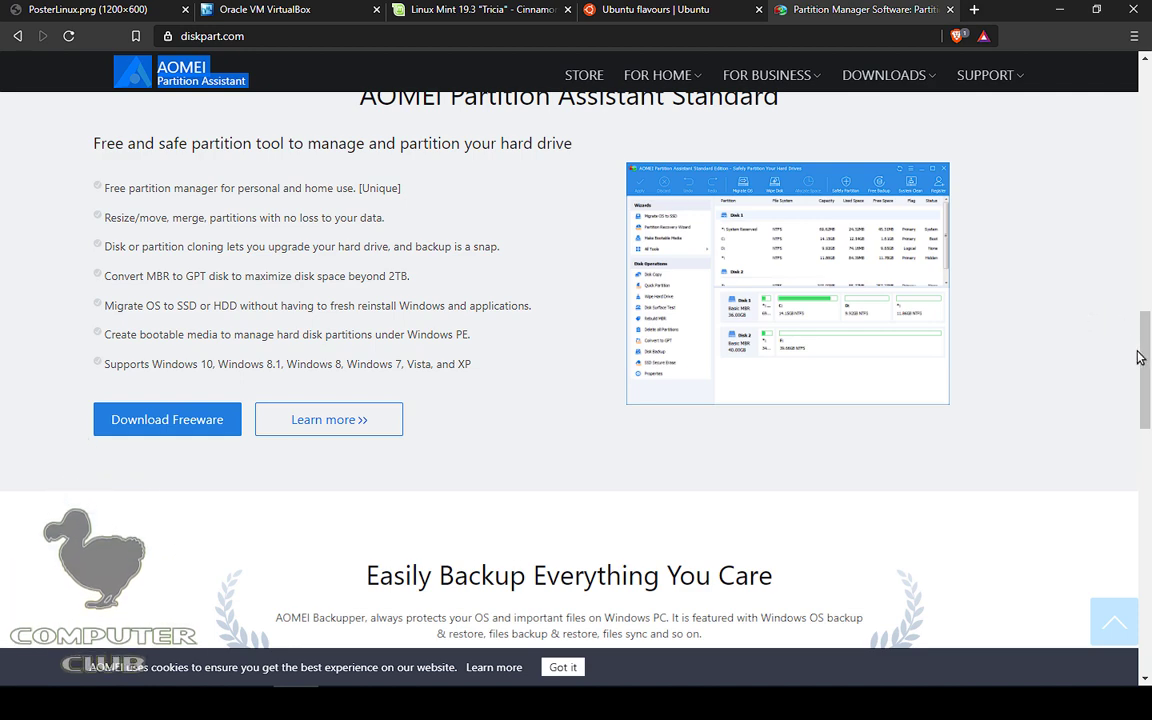
scroll(518, 335, "down", 2)
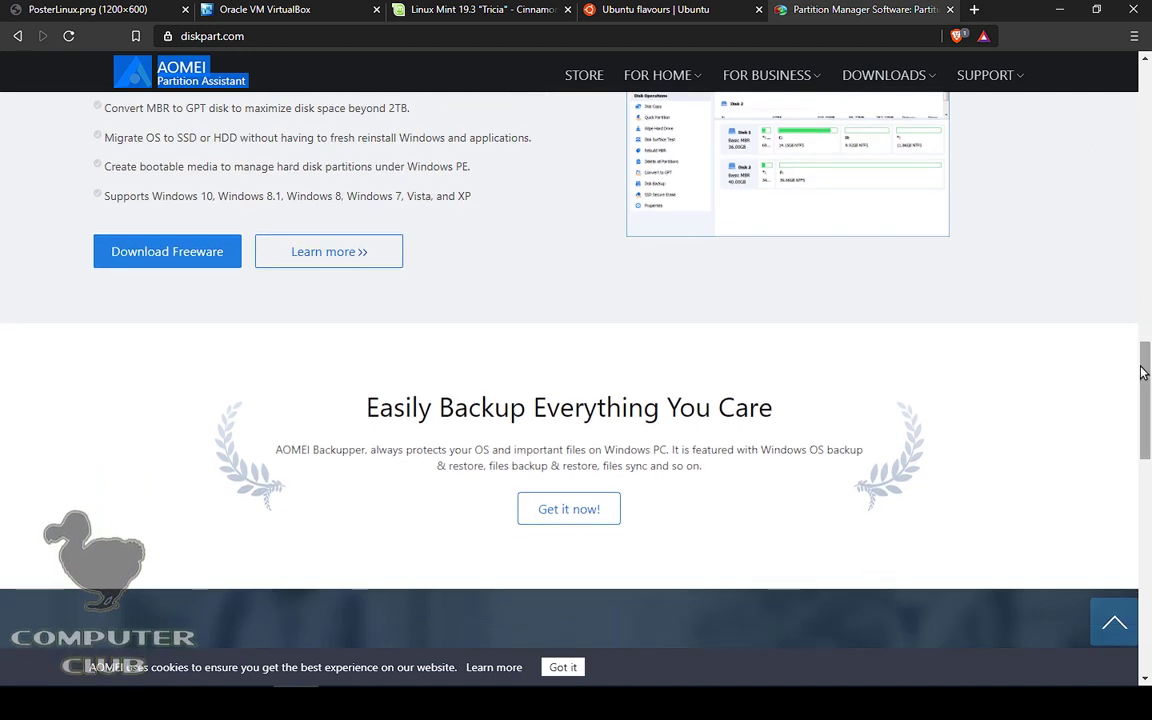
scroll(1136, 310, "up", 3)
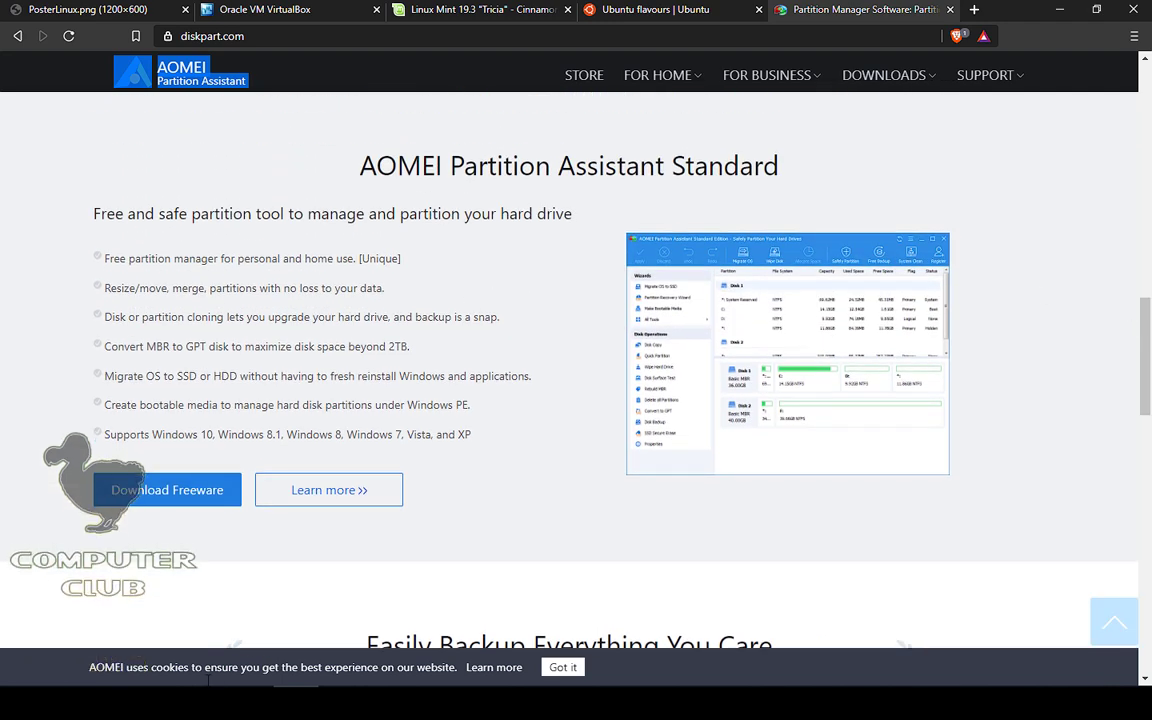
key("super+e")
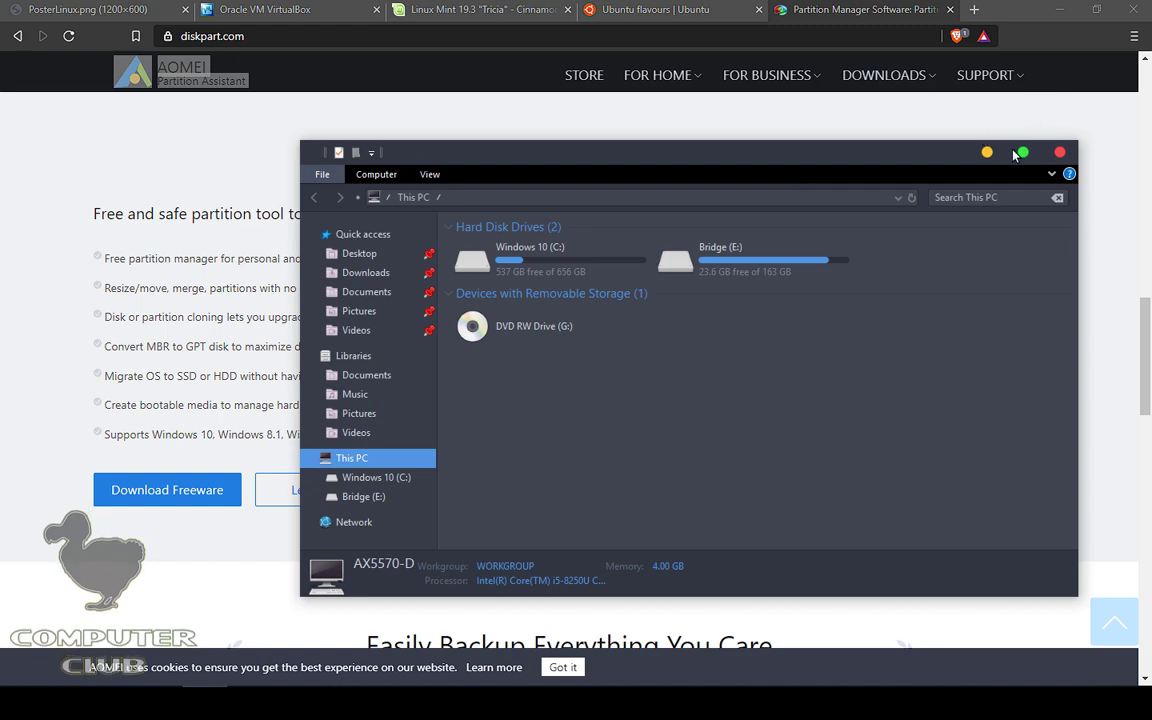
left_click(1060, 153)
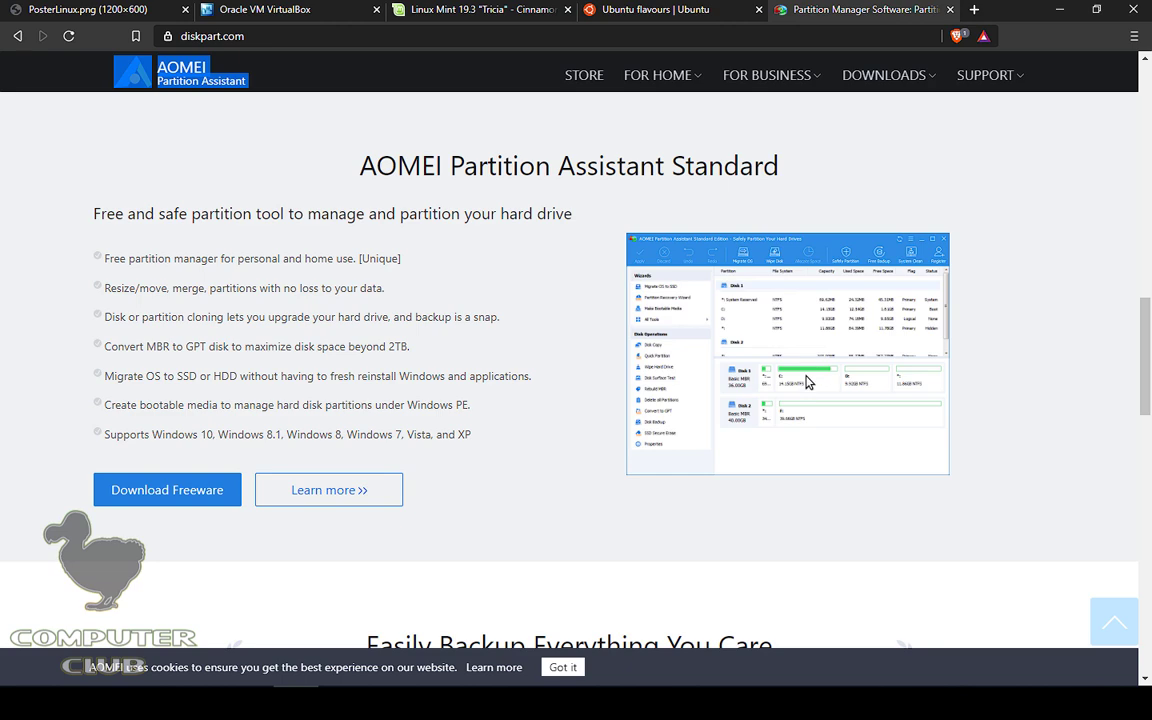
Step: Open the partition tool screenshot image in a new tab and view it full size
right_click(808, 383)
left_click(872, 389)
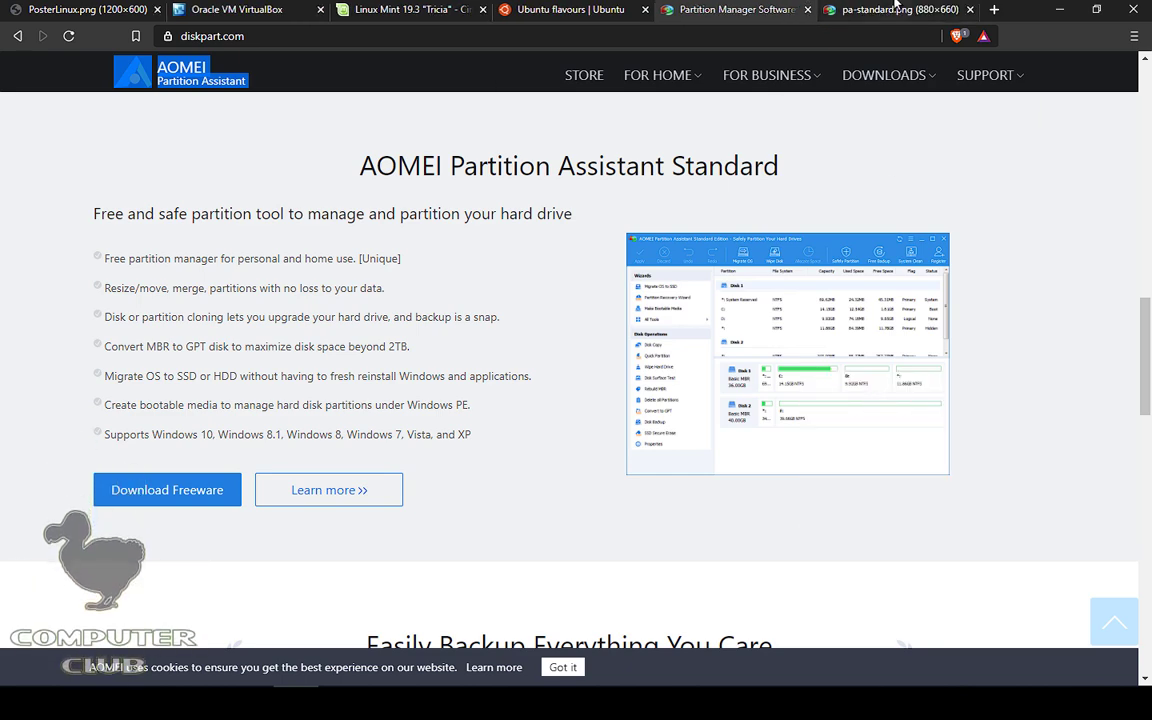
left_click(897, 9)
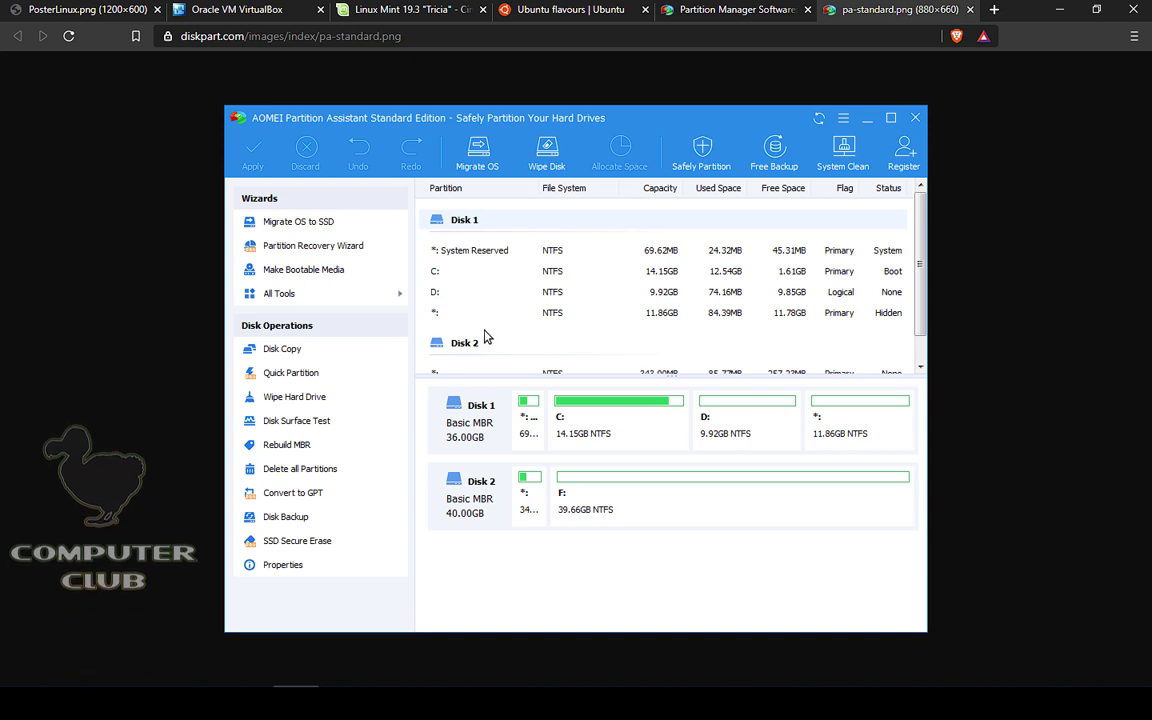
Step: Close the Partition Manager Software page and switch to the Linux Mint 19.3 download page
left_click(685, 7)
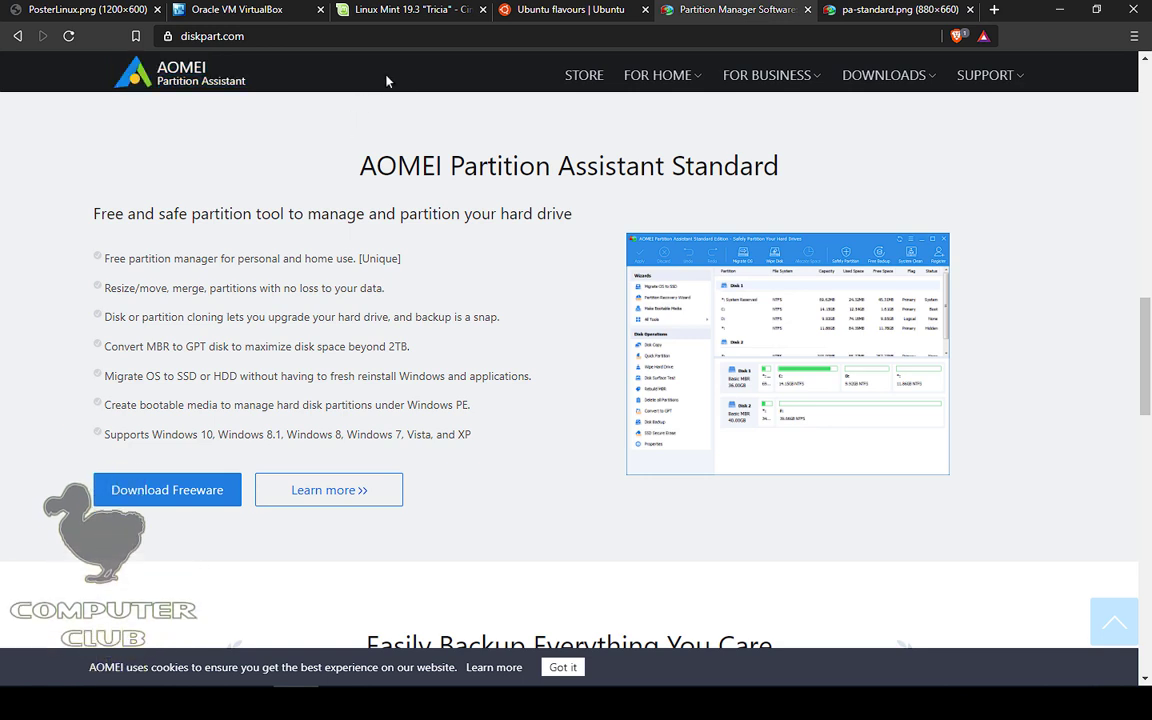
mouse_move(660, 76)
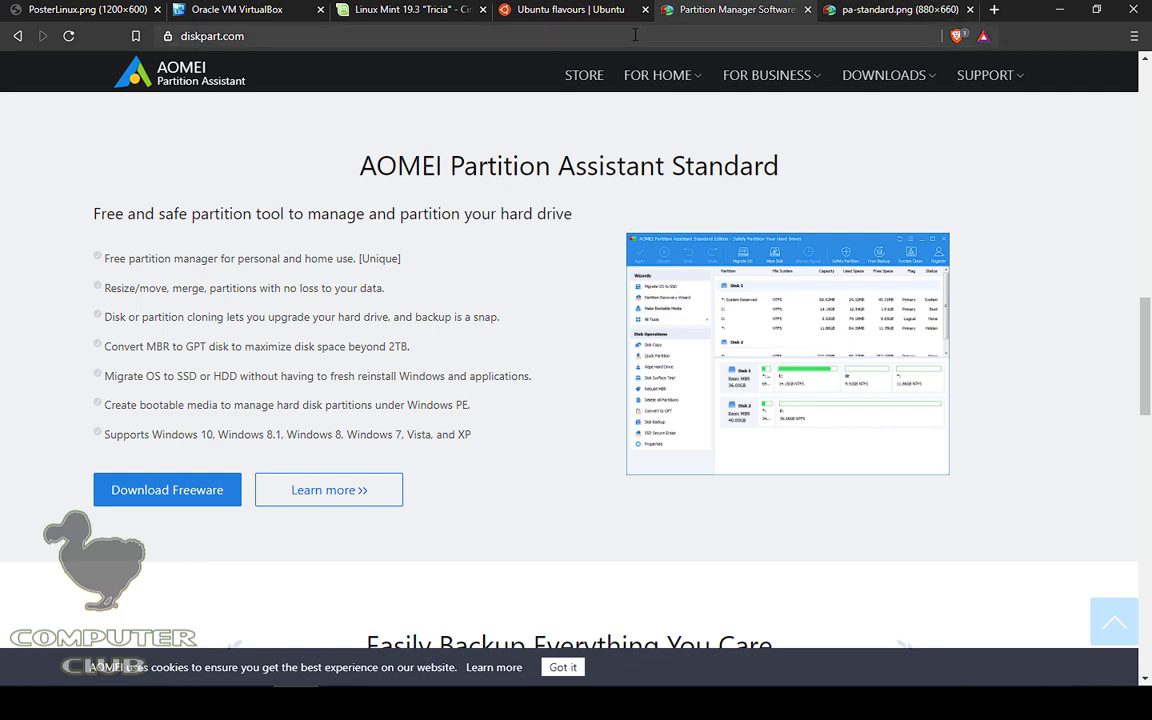
left_click(808, 9)
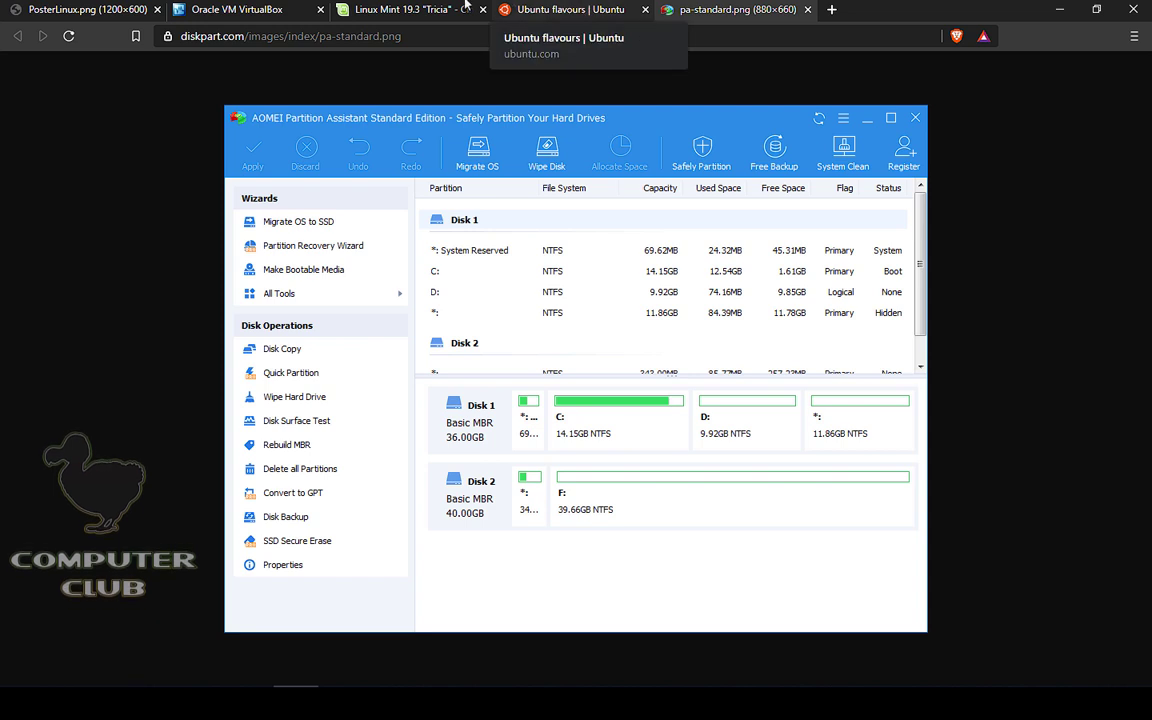
left_click(437, 9)
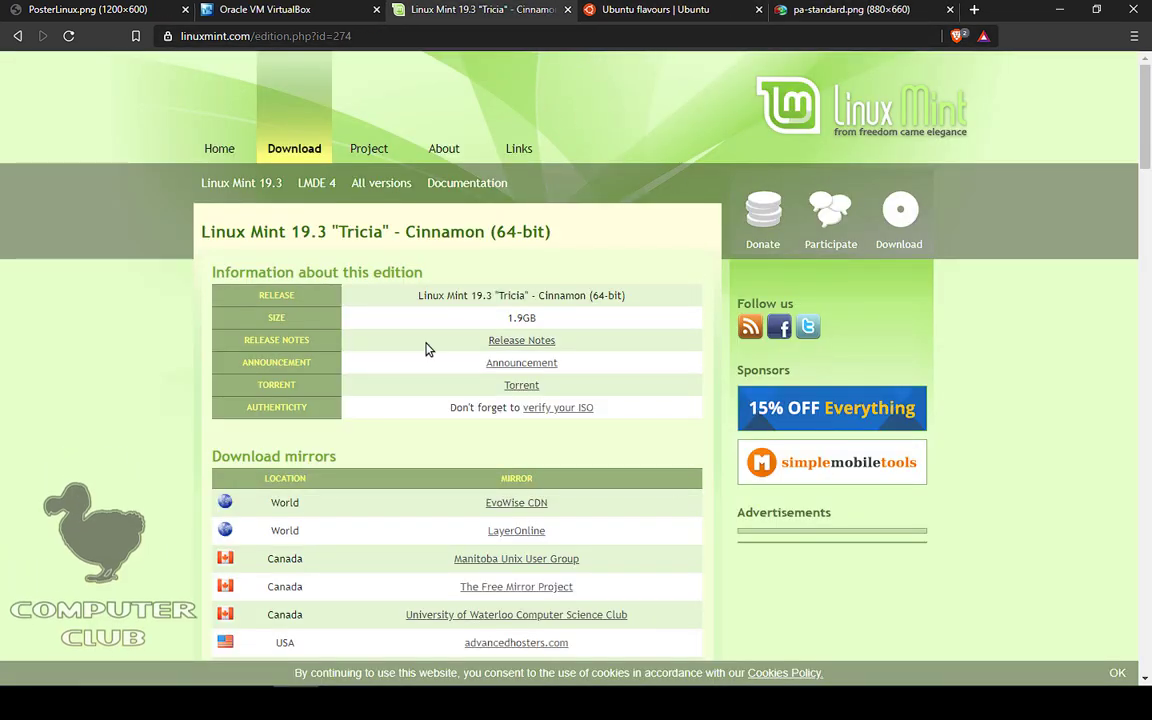
Step: On the Ubuntu flavours page, open the Kubuntu site in a new tab
key("ctrl+Tab")
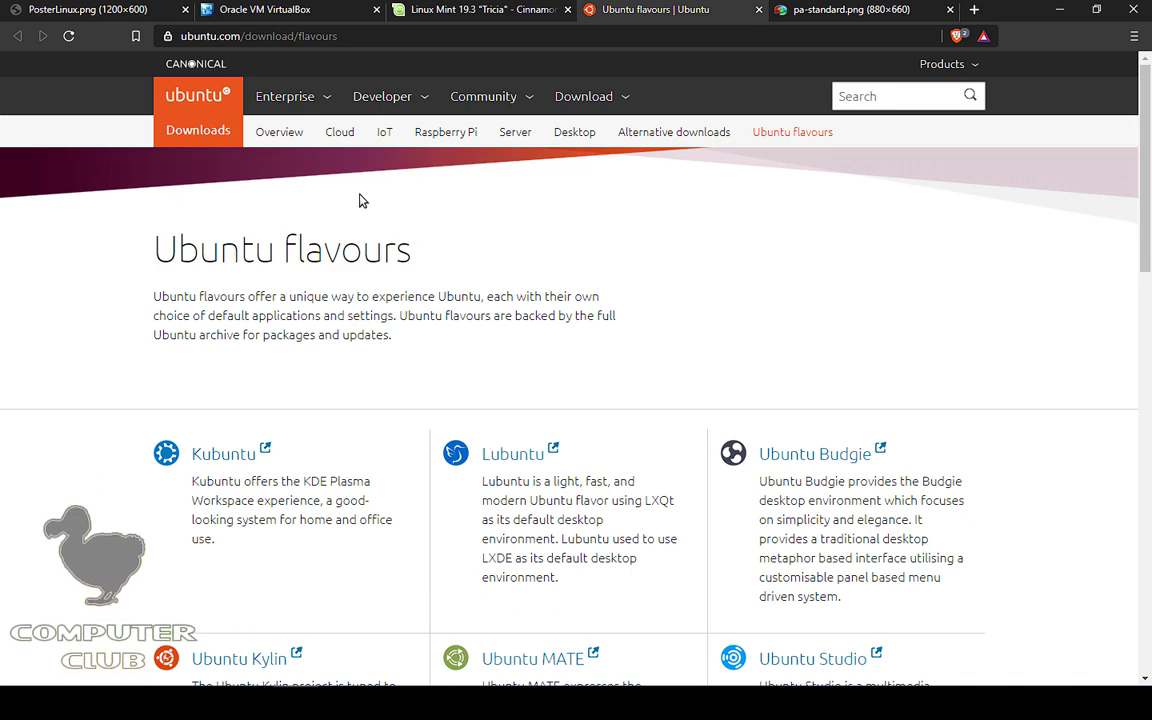
scroll(360, 205, "down", 3)
right_click(228, 134)
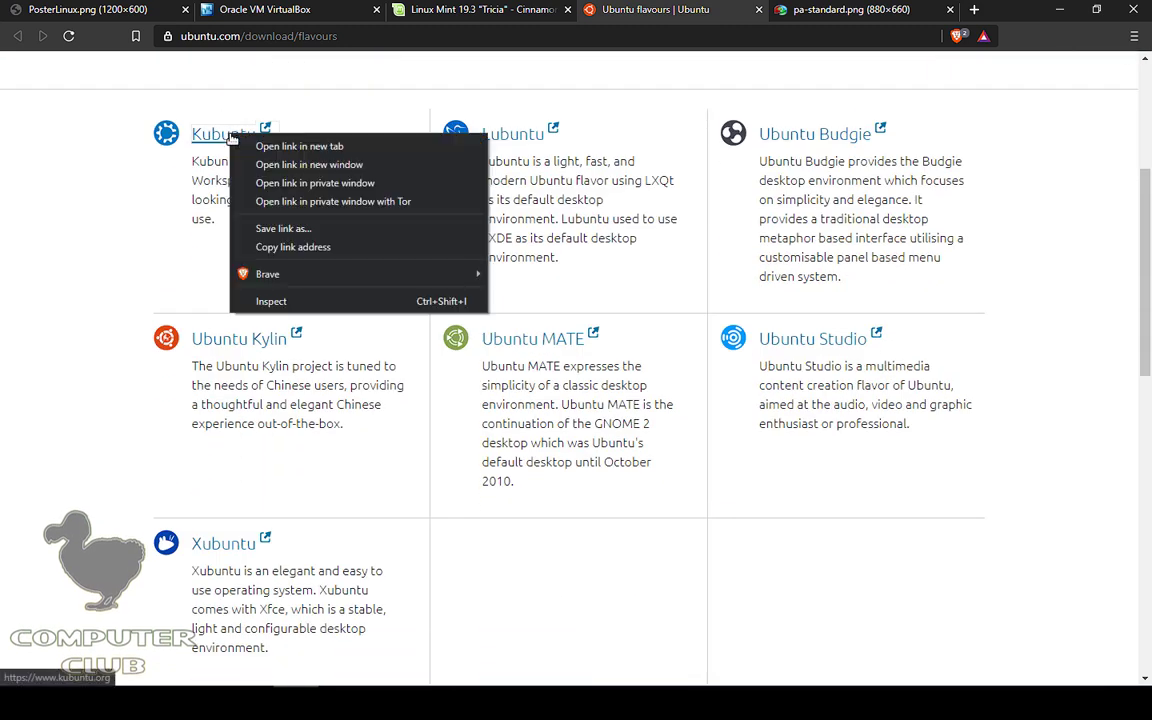
left_click(252, 145)
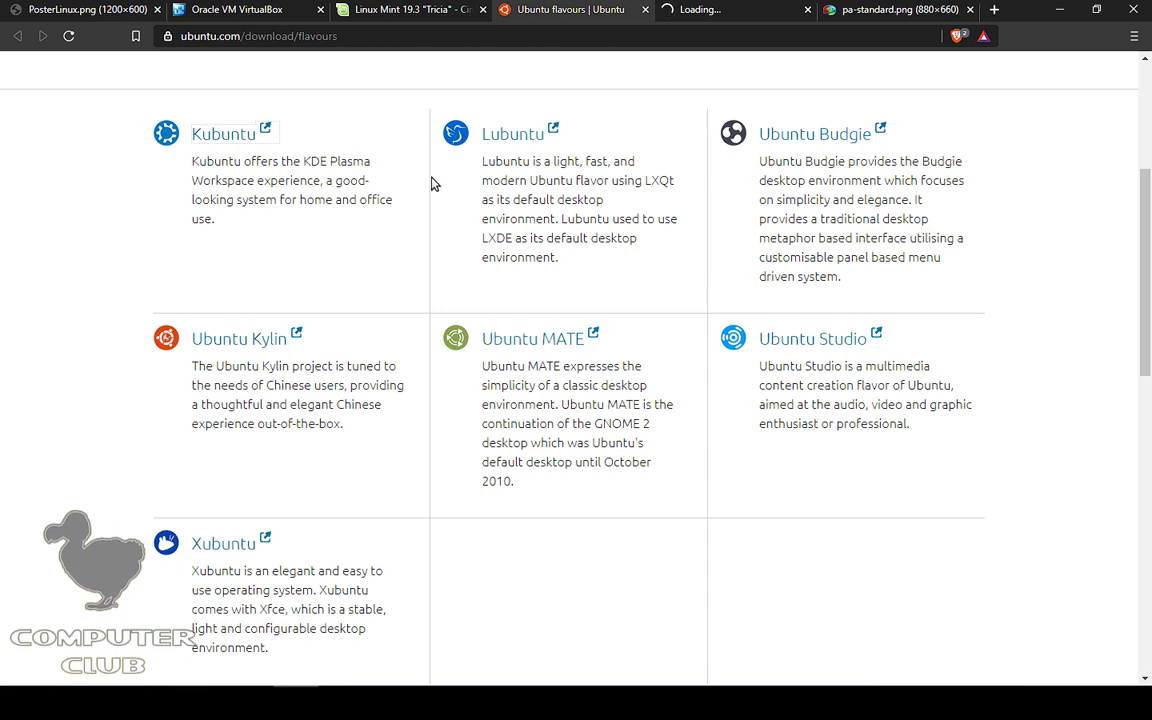
scroll(434, 182, "up", 3)
scroll(113, 272, "down", 5)
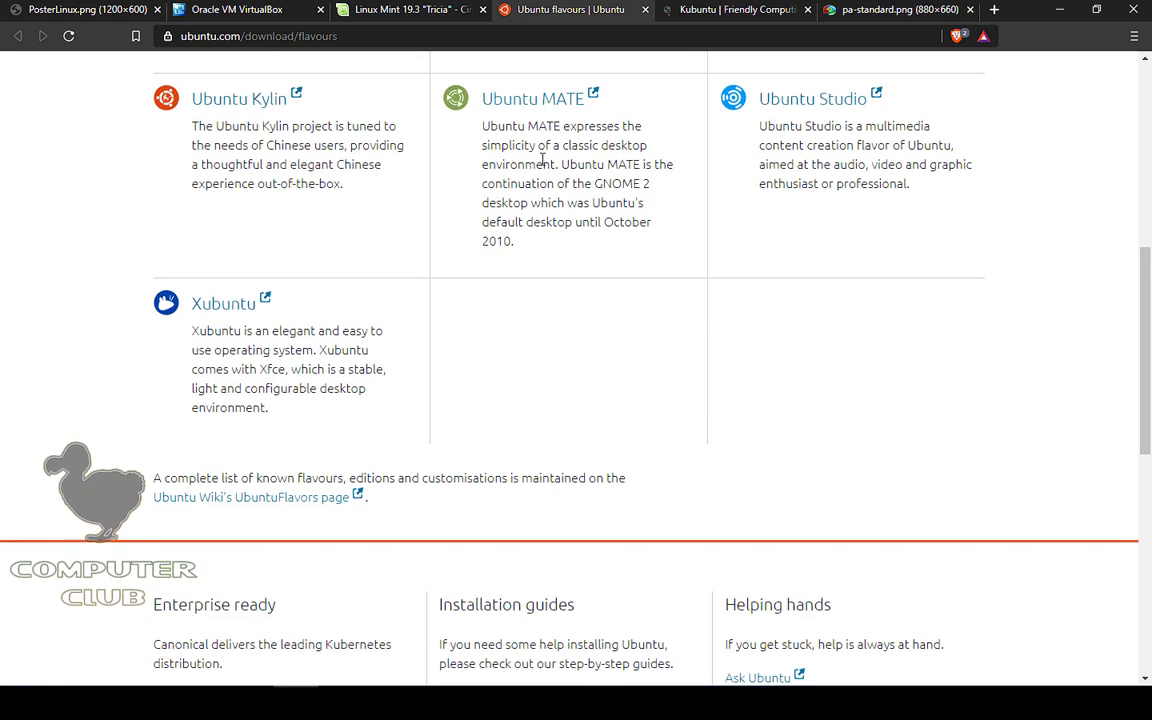
scroll(600, 320, "up", 3)
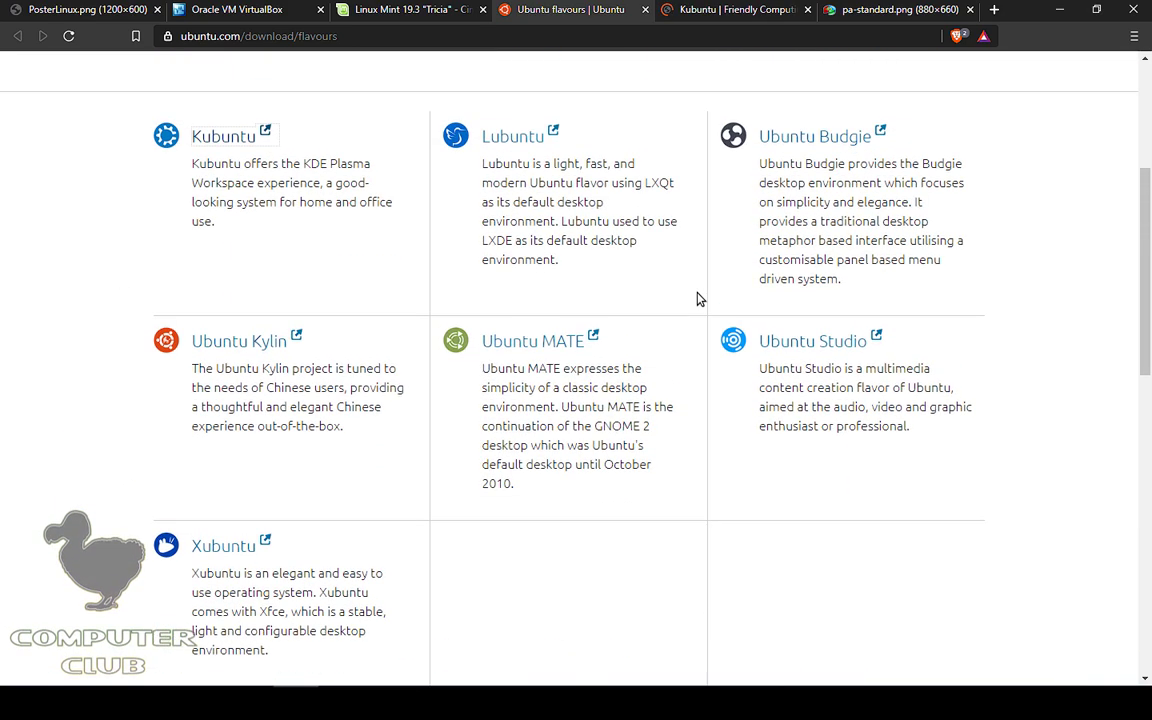
right_click(805, 215)
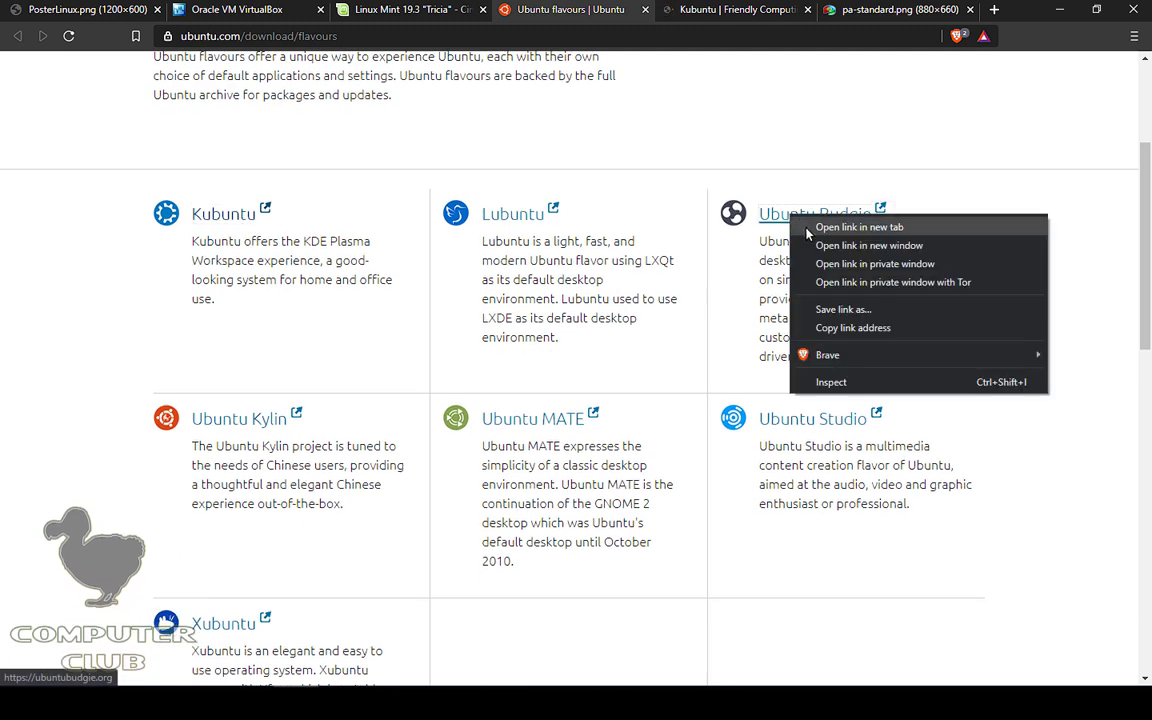
Step: Open Ubuntu Budgie in a new tab and scroll through the Kubuntu website
left_click(860, 230)
left_click(630, 10)
scroll(751, 319, "down", 3)
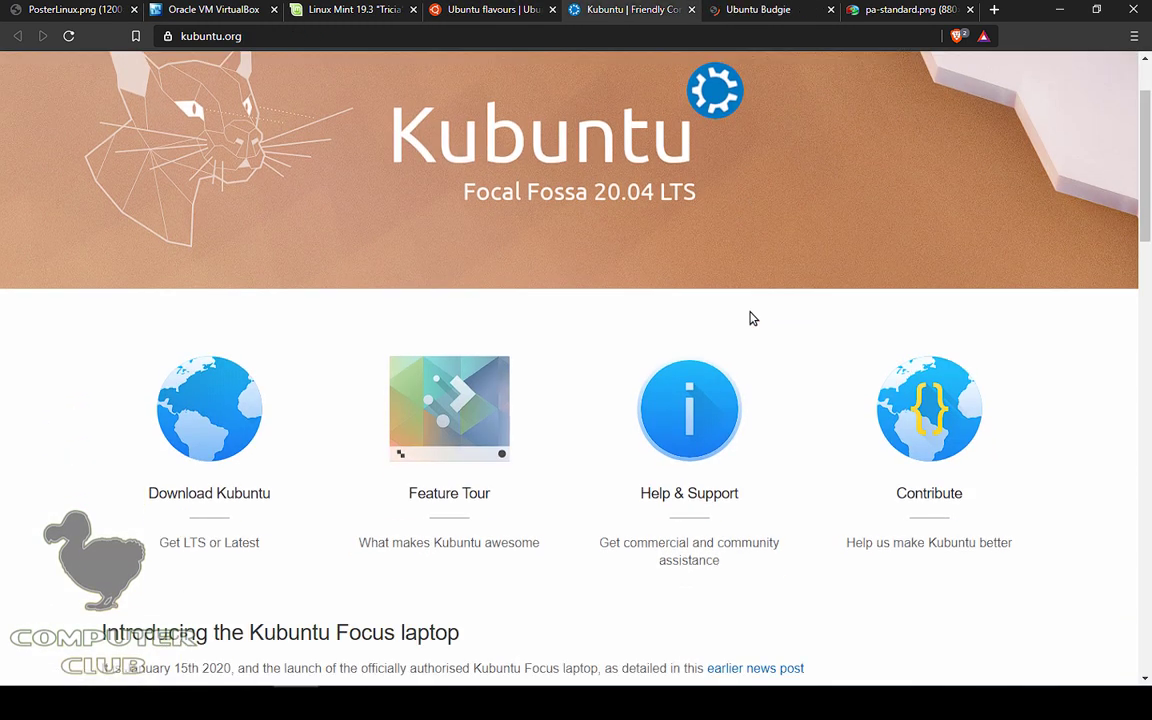
scroll(473, 249, "down", 1)
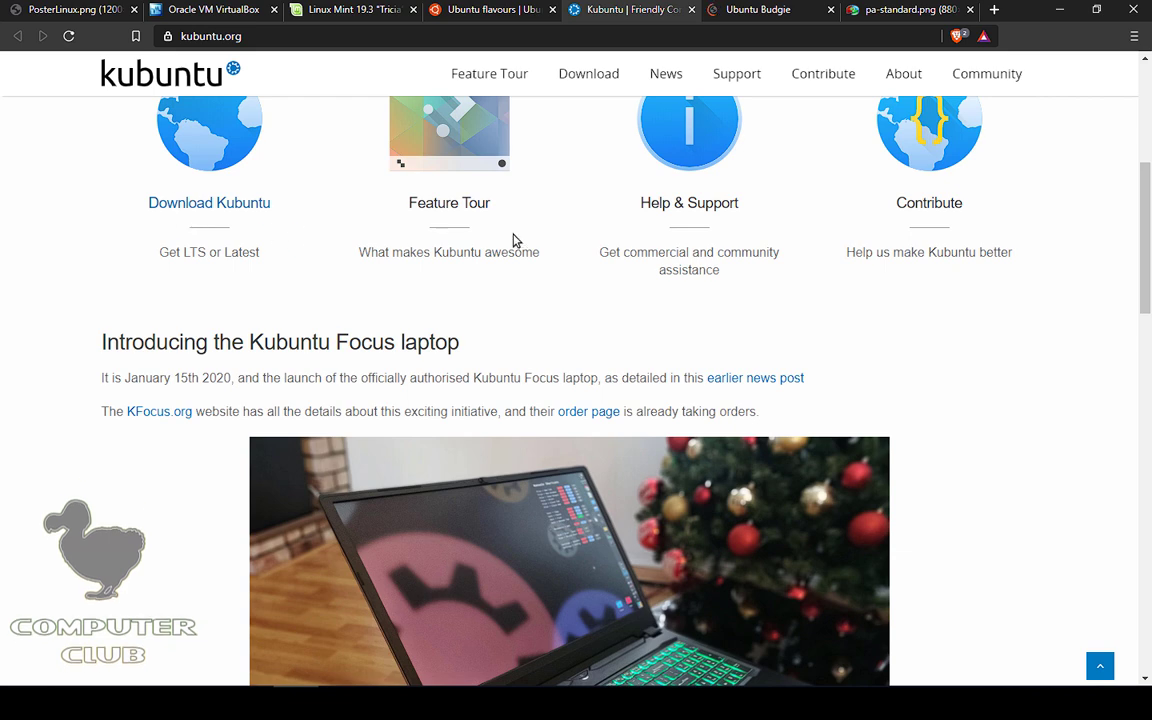
scroll(938, 322, "down", 4)
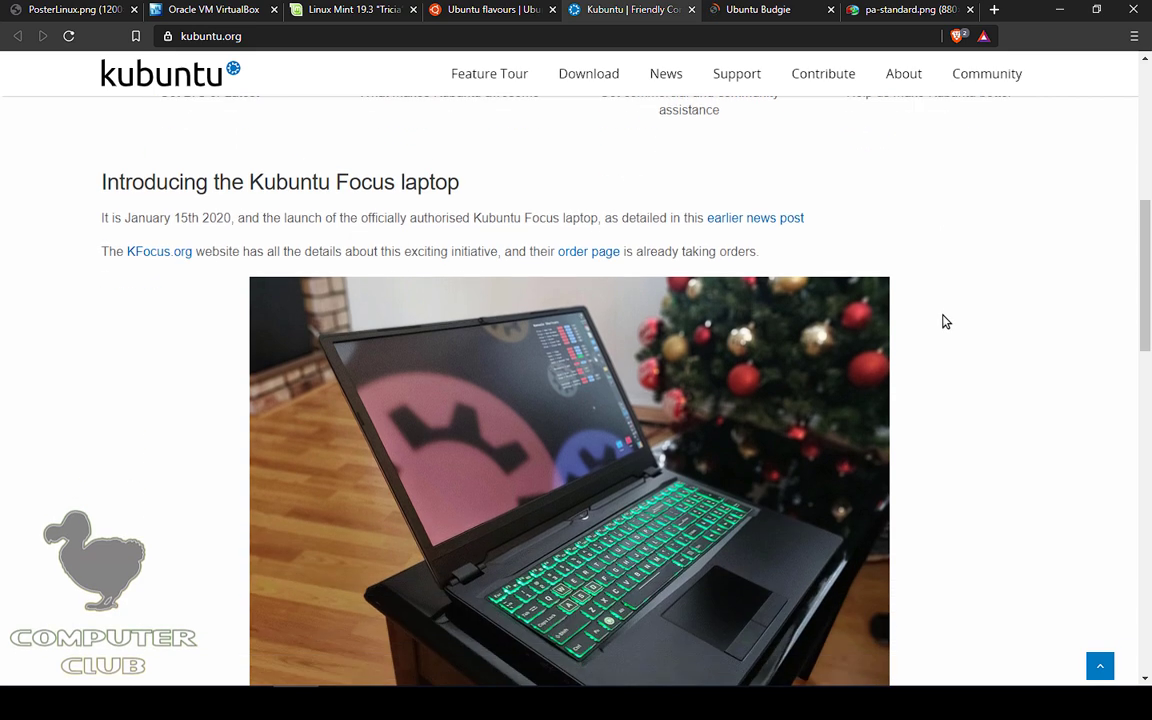
scroll(946, 321, "down", 1)
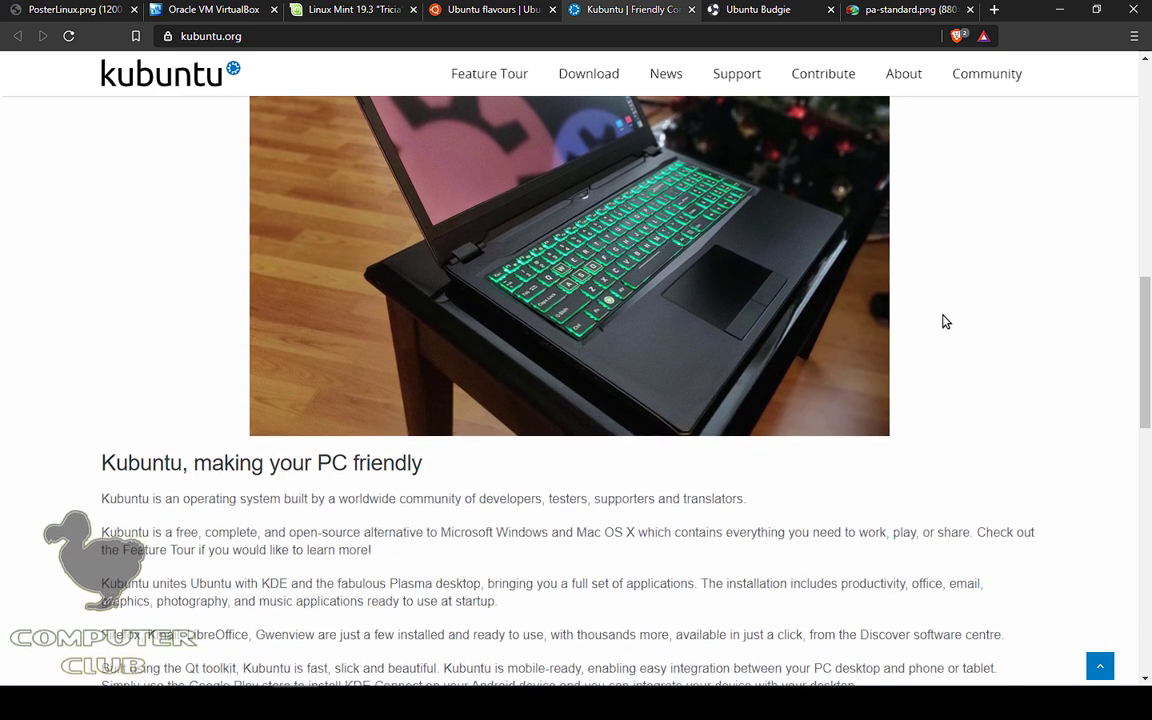
scroll(944, 321, "down", 3)
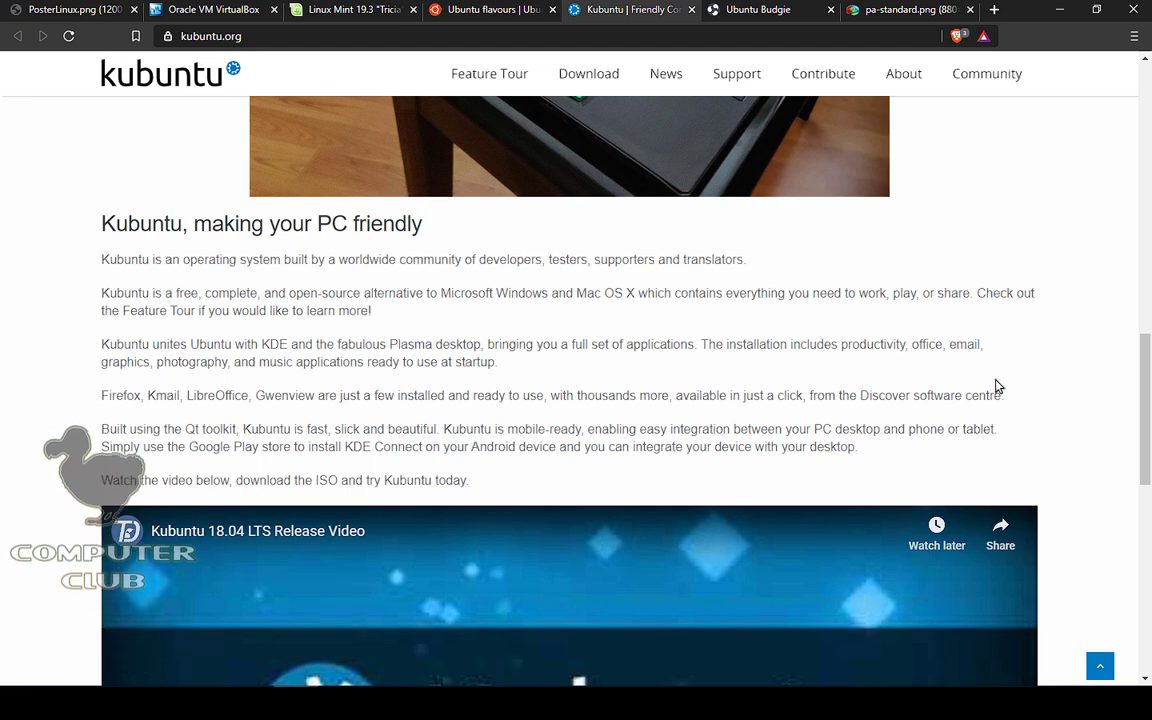
scroll(1041, 375, "down", 7)
scroll(1056, 372, "up", 8)
scroll(1058, 370, "up", 10)
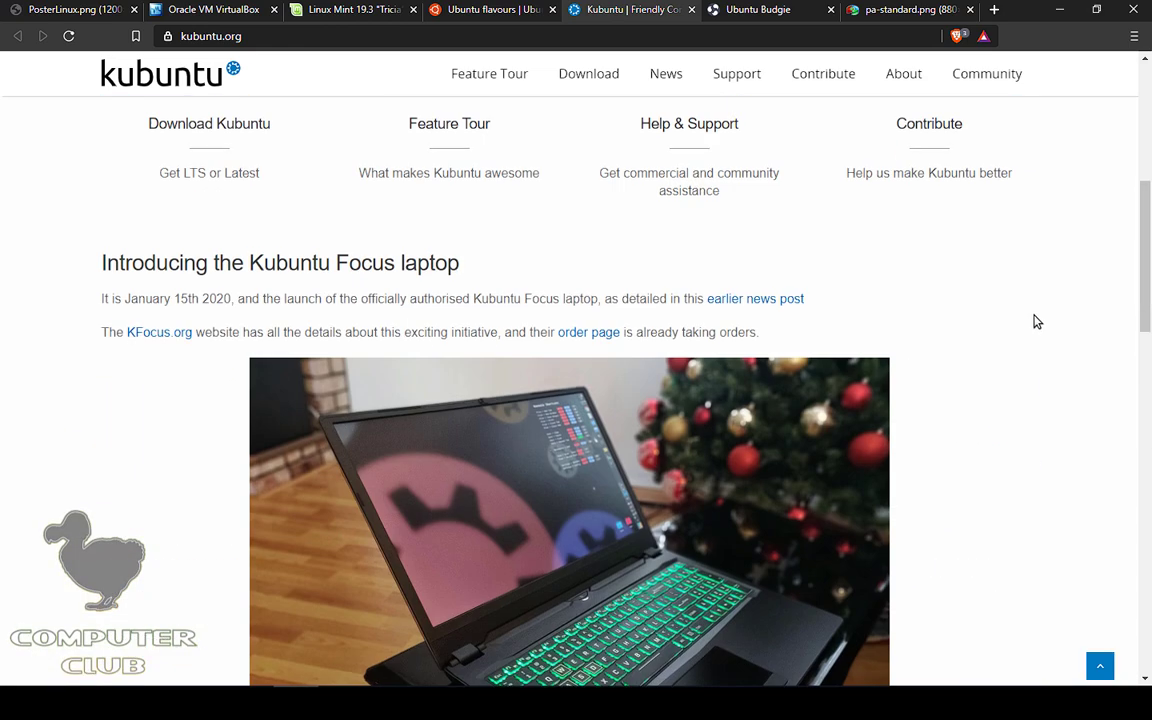
Step: Browse the Ubuntu Budgie site, then close both the Kubuntu and Budgie tabs
left_click(735, 10)
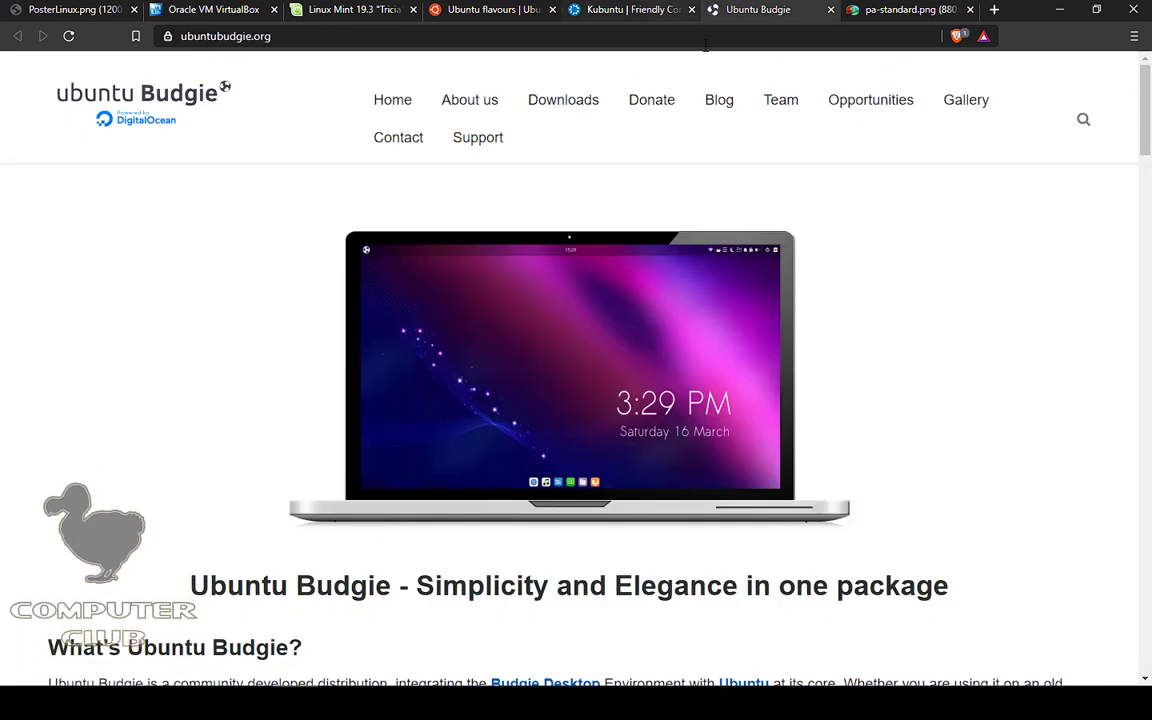
left_click(538, 14)
scroll(630, 158, "up", 3)
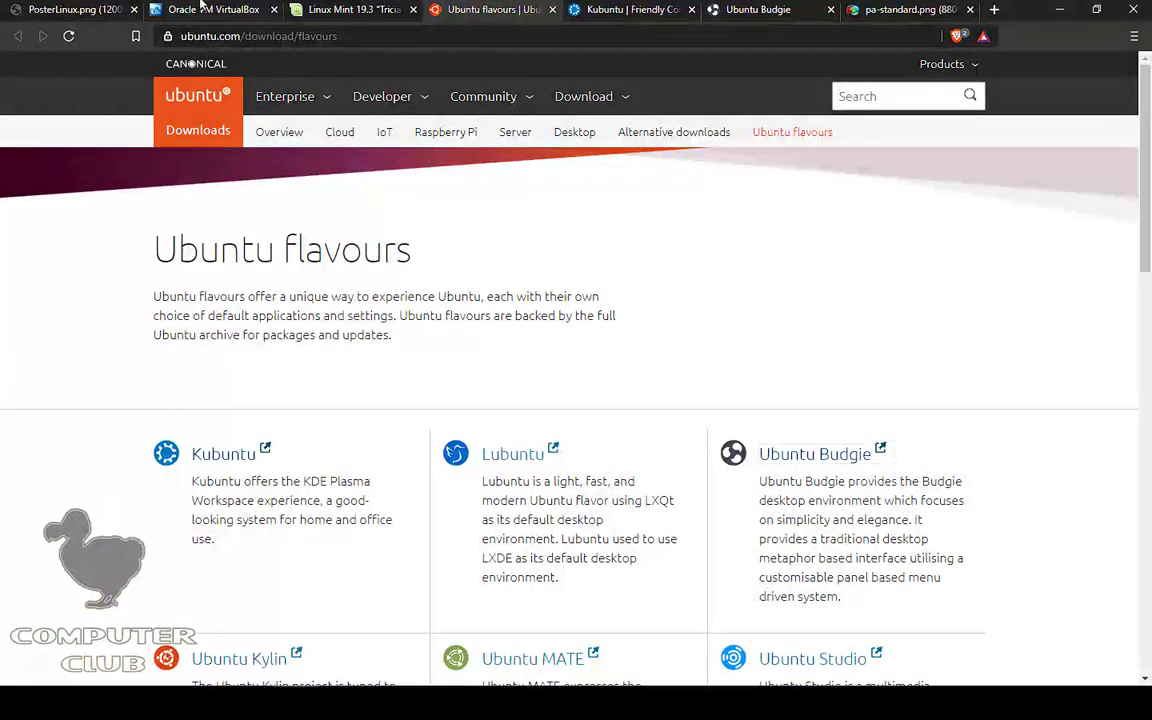
left_click(776, 9)
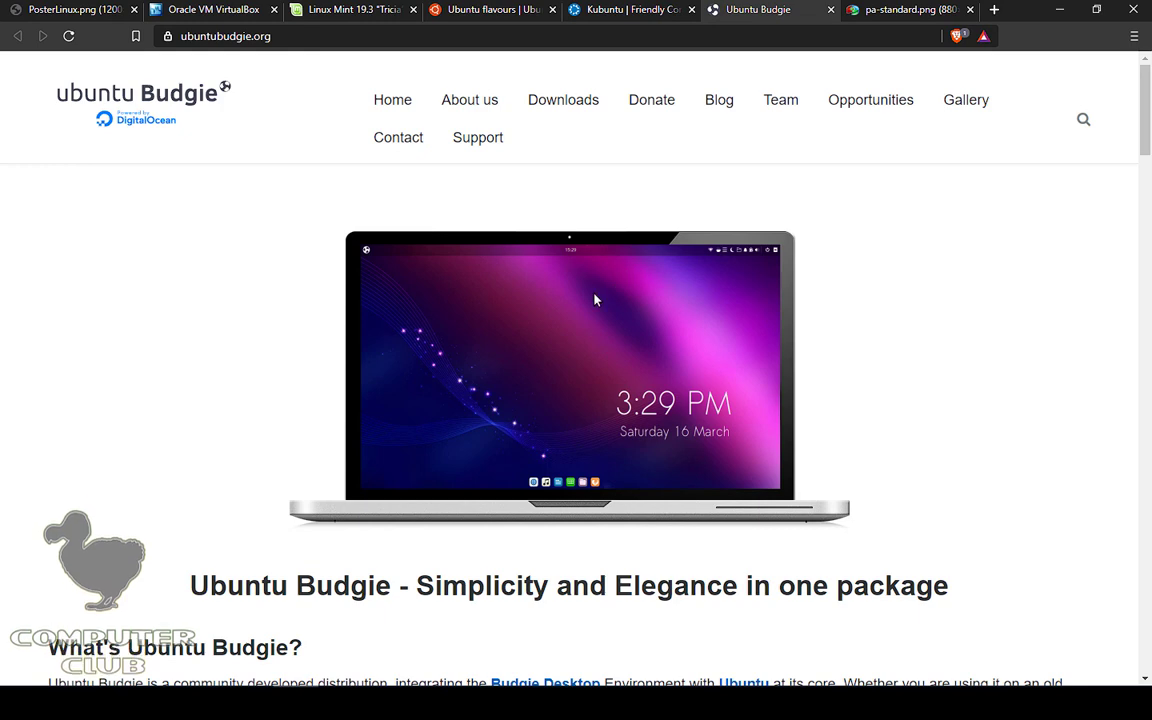
scroll(1040, 354, "down", 5)
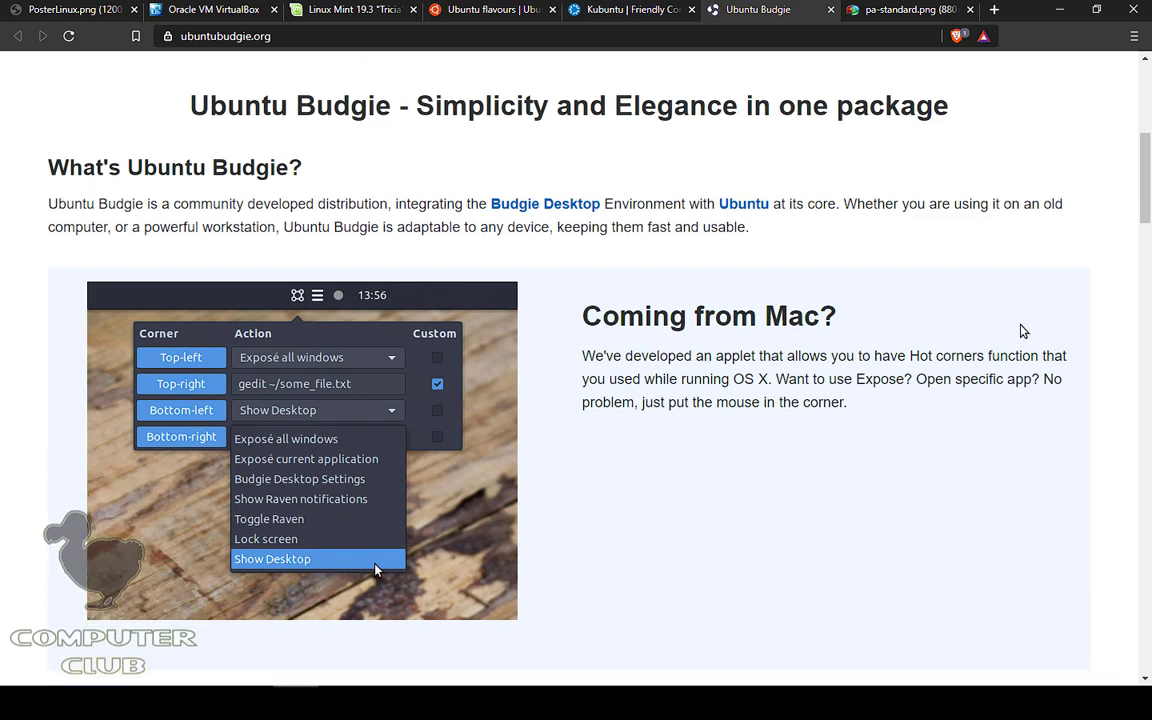
left_click(490, 9)
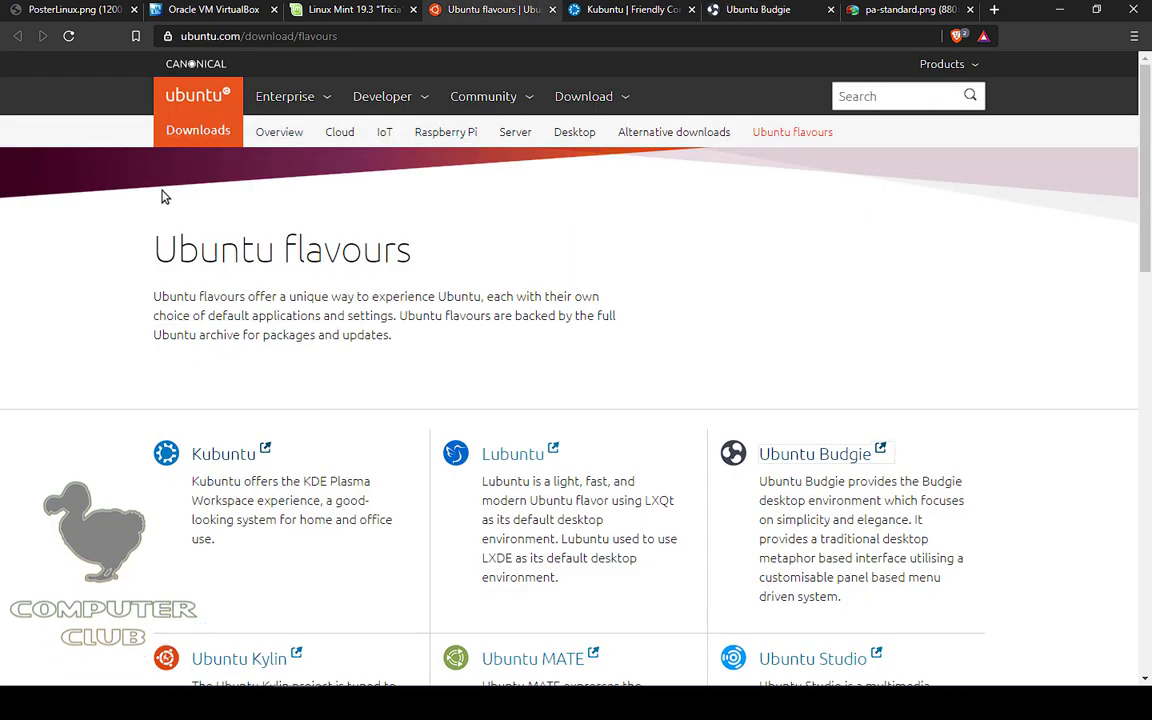
left_click(737, 10)
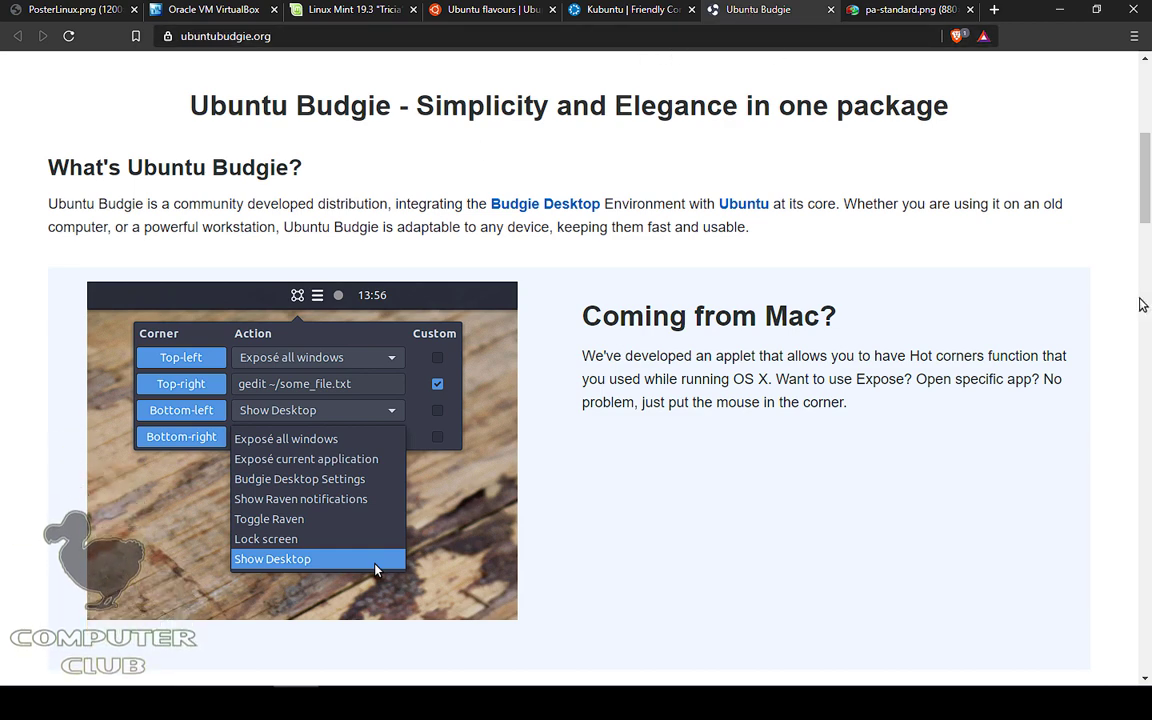
scroll(900, 320, "down", 1)
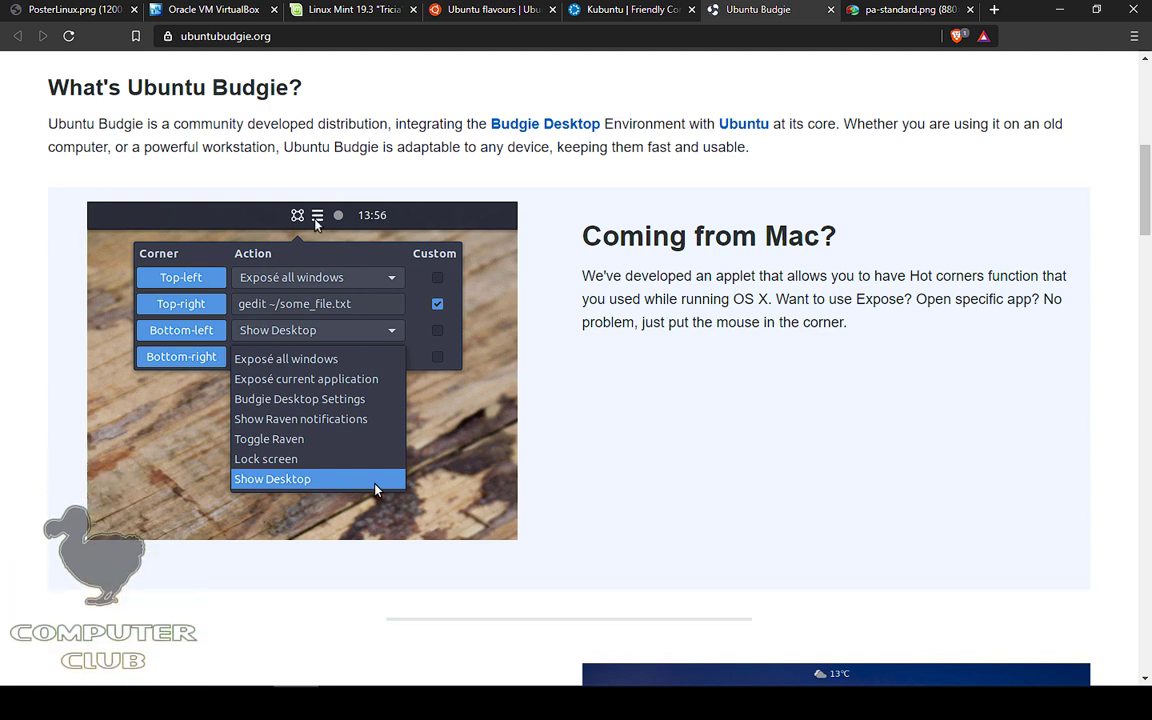
scroll(900, 310, "down", 5)
scroll(1032, 303, "down", 5)
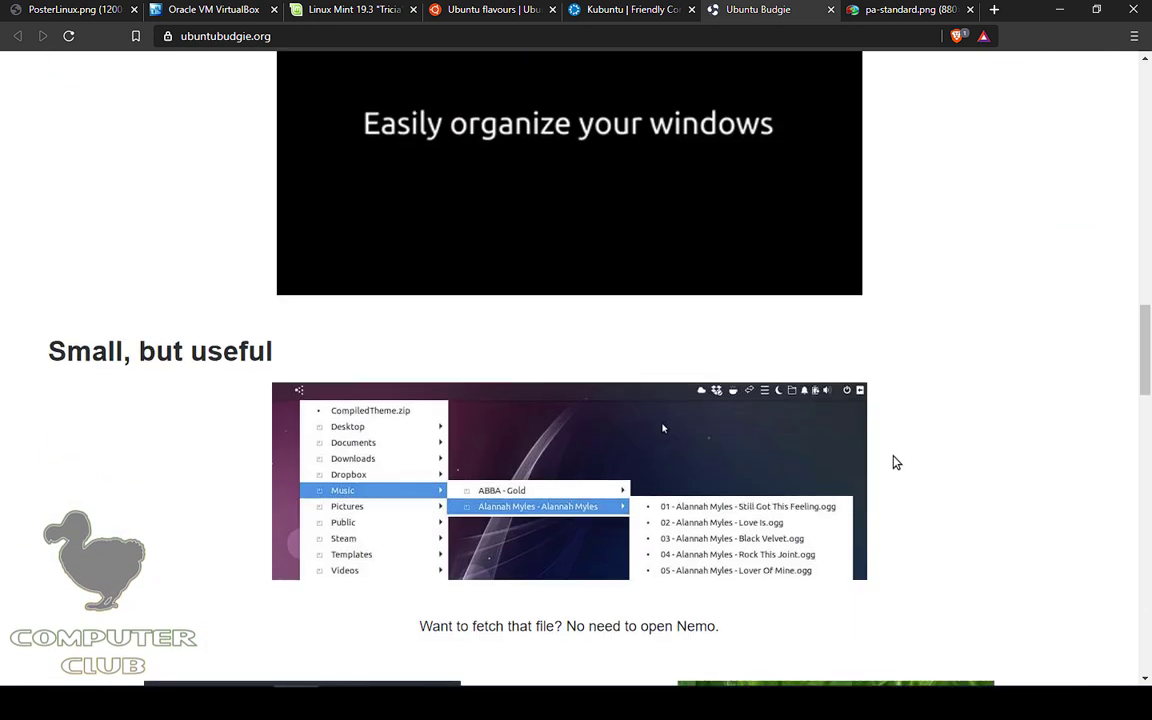
scroll(928, 458, "down", 6)
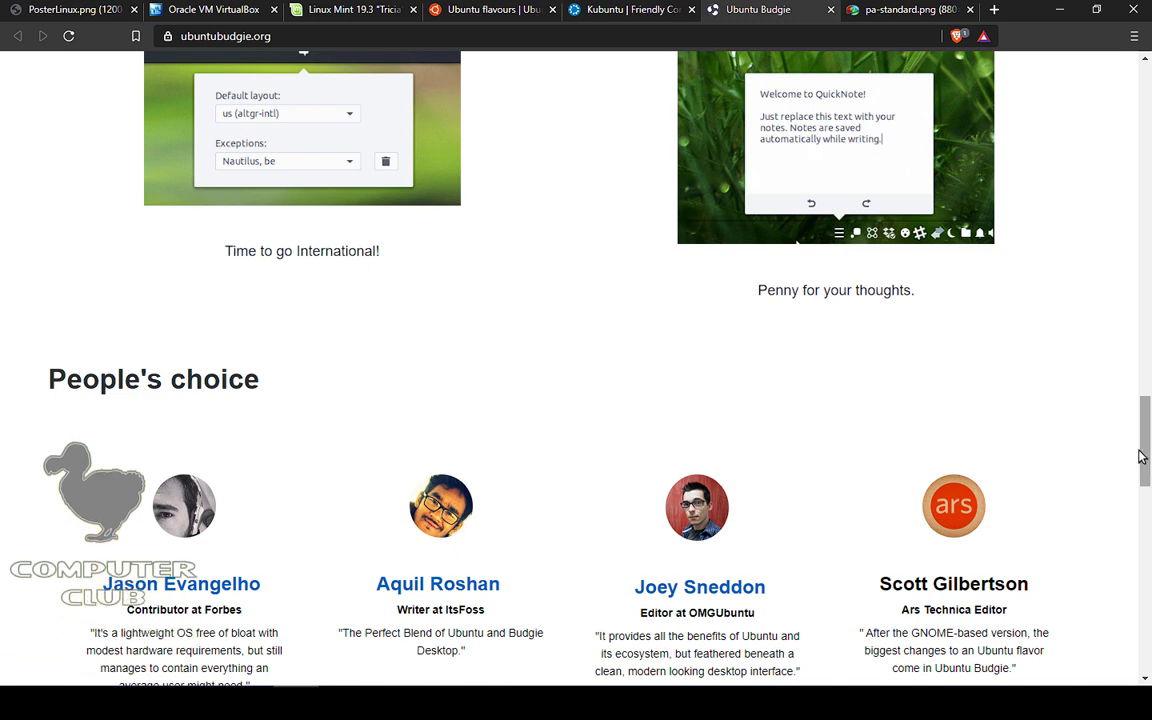
key("ctrl+w")
key("ctrl+w")
left_click(452, 9)
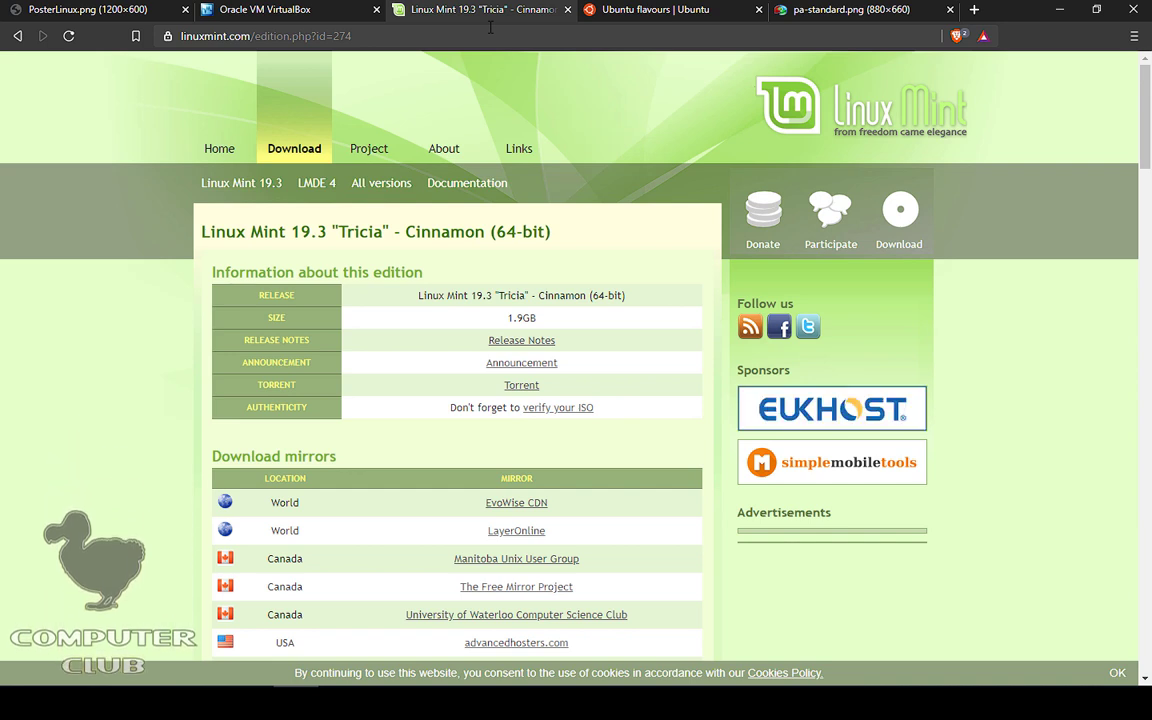
Step: Switch to the VirtualBox tab and close the Linux Mint, Ubuntu flavours and pa-standard.png tabs
left_click(331, 15)
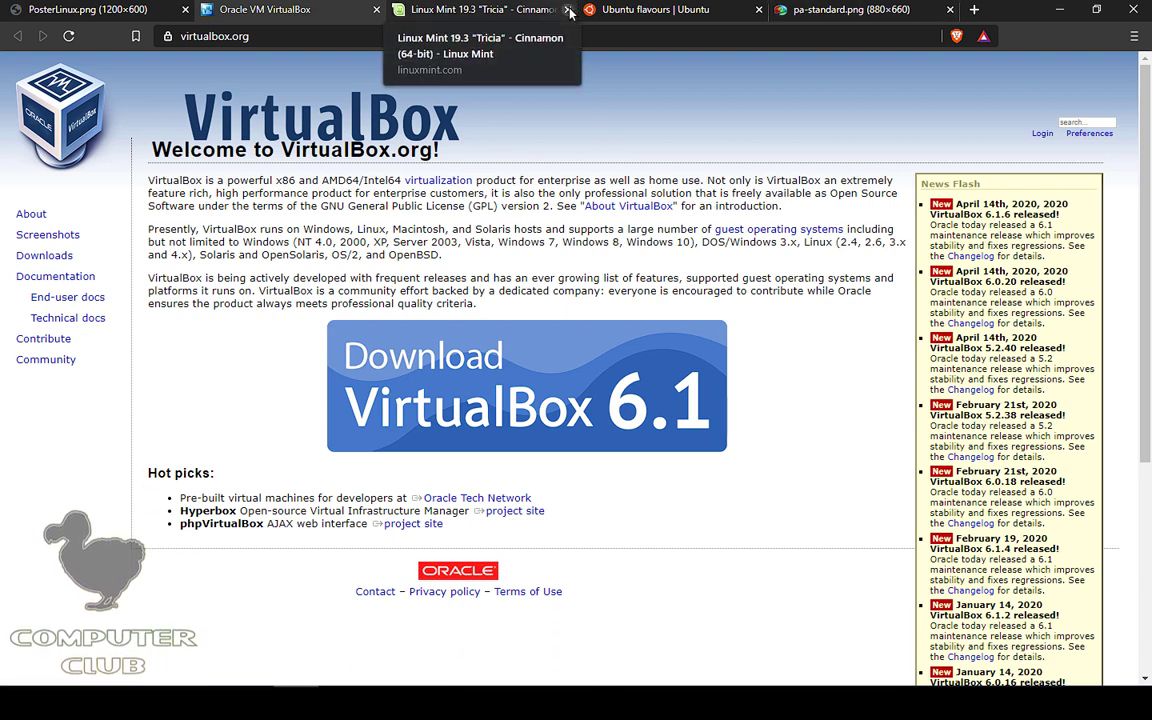
left_click(568, 10)
left_click(568, 10)
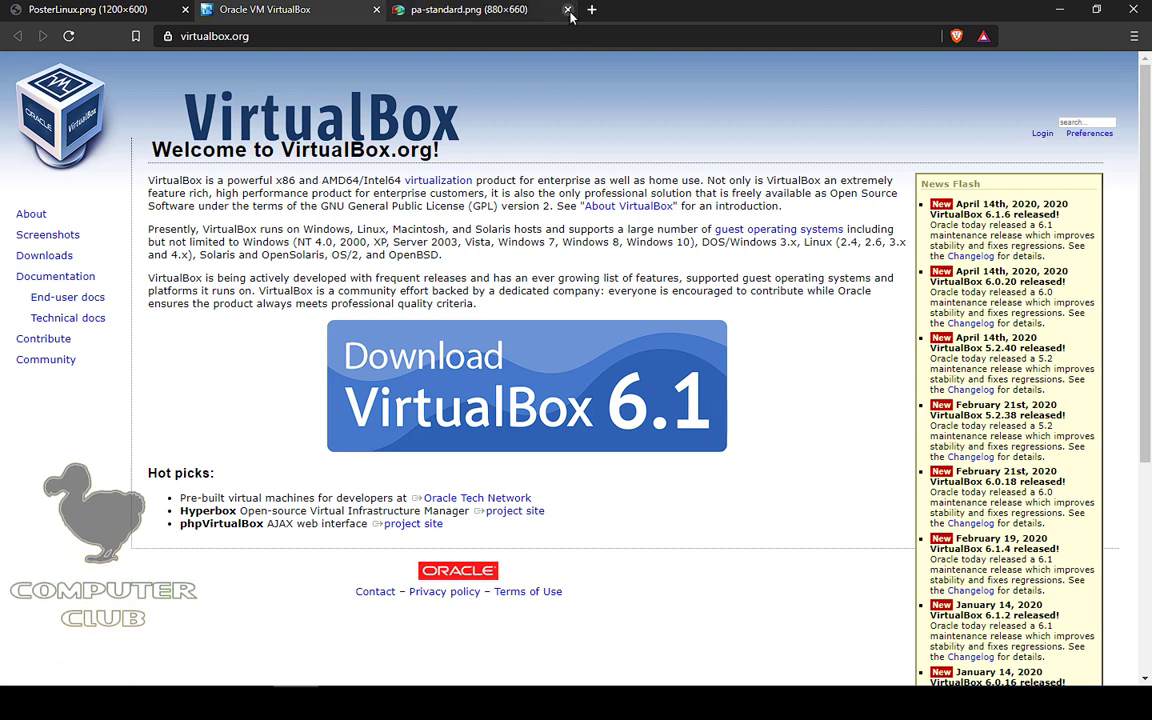
left_click(568, 10)
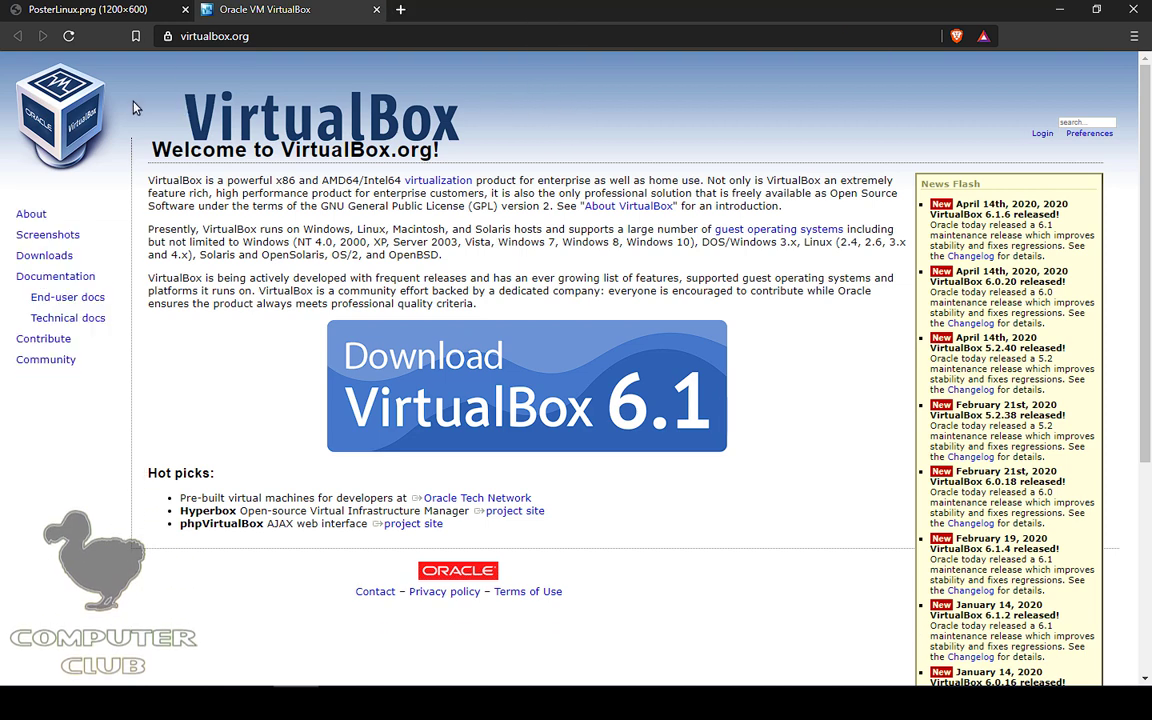